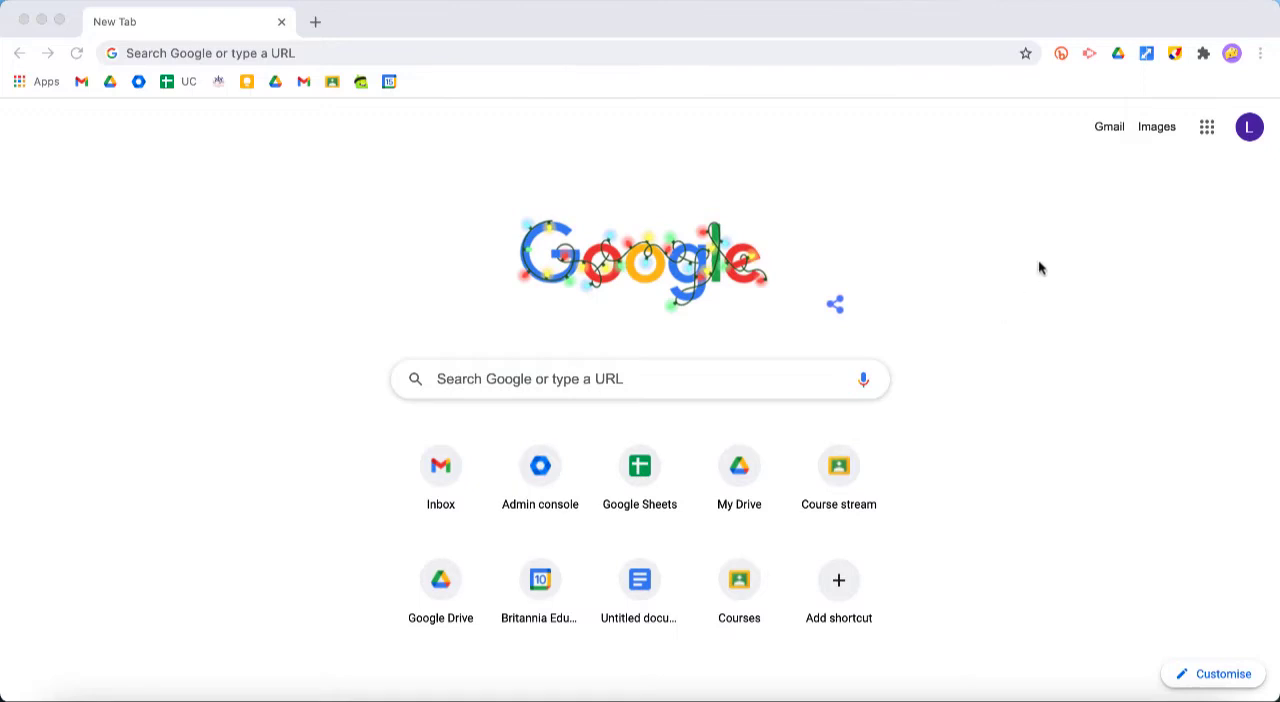
left_click(1207, 128)
left_click(1207, 130)
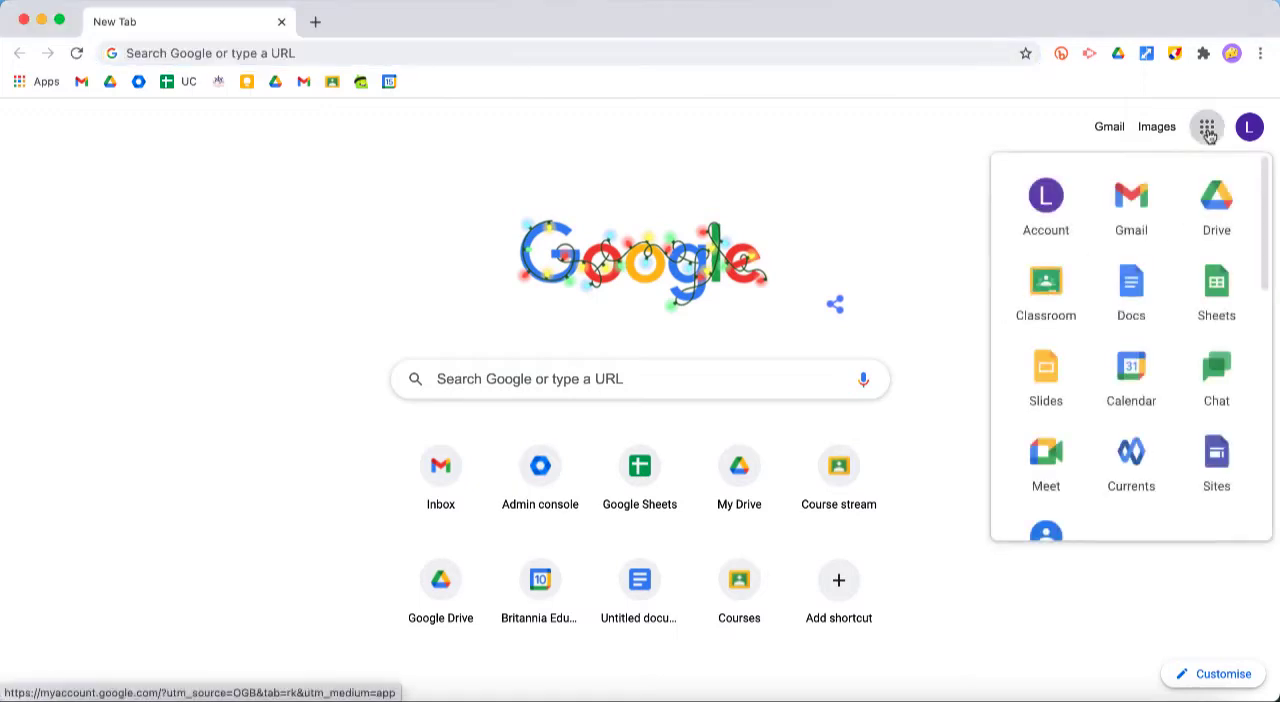
scroll(1131, 360, "down", 2)
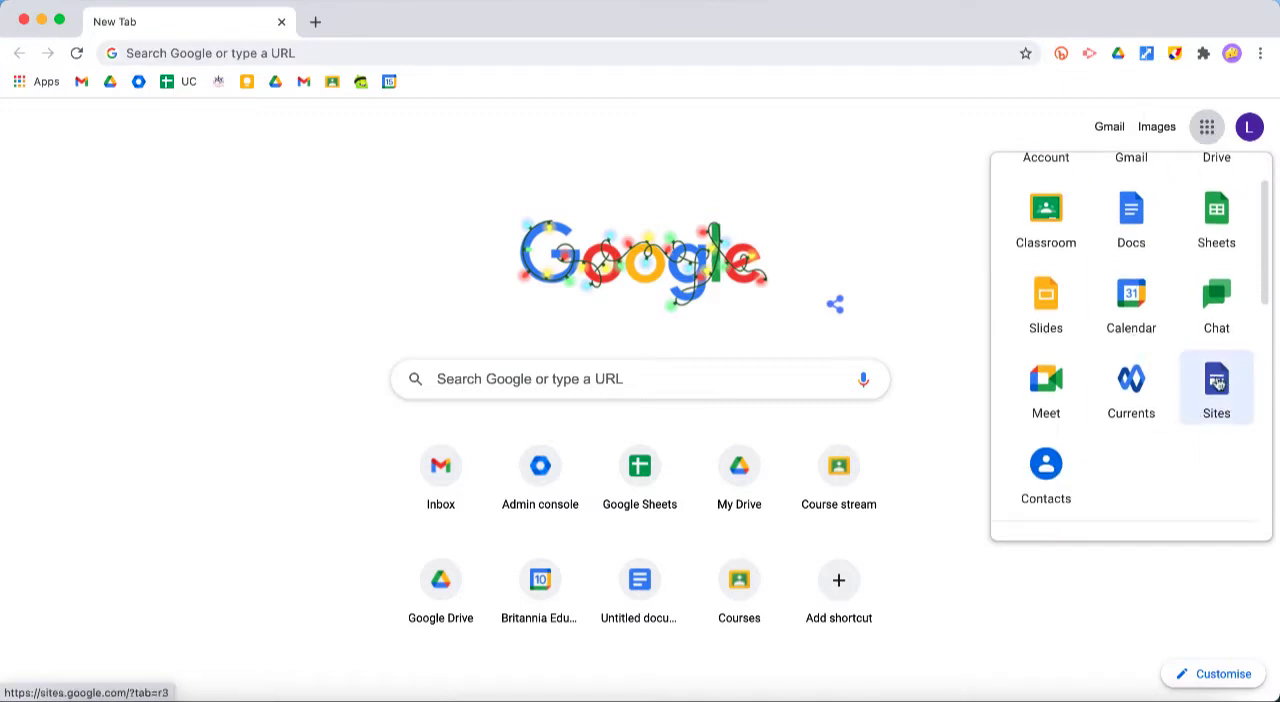
Create a new blank Google Sites website by going to site.new
left_click(619, 49)
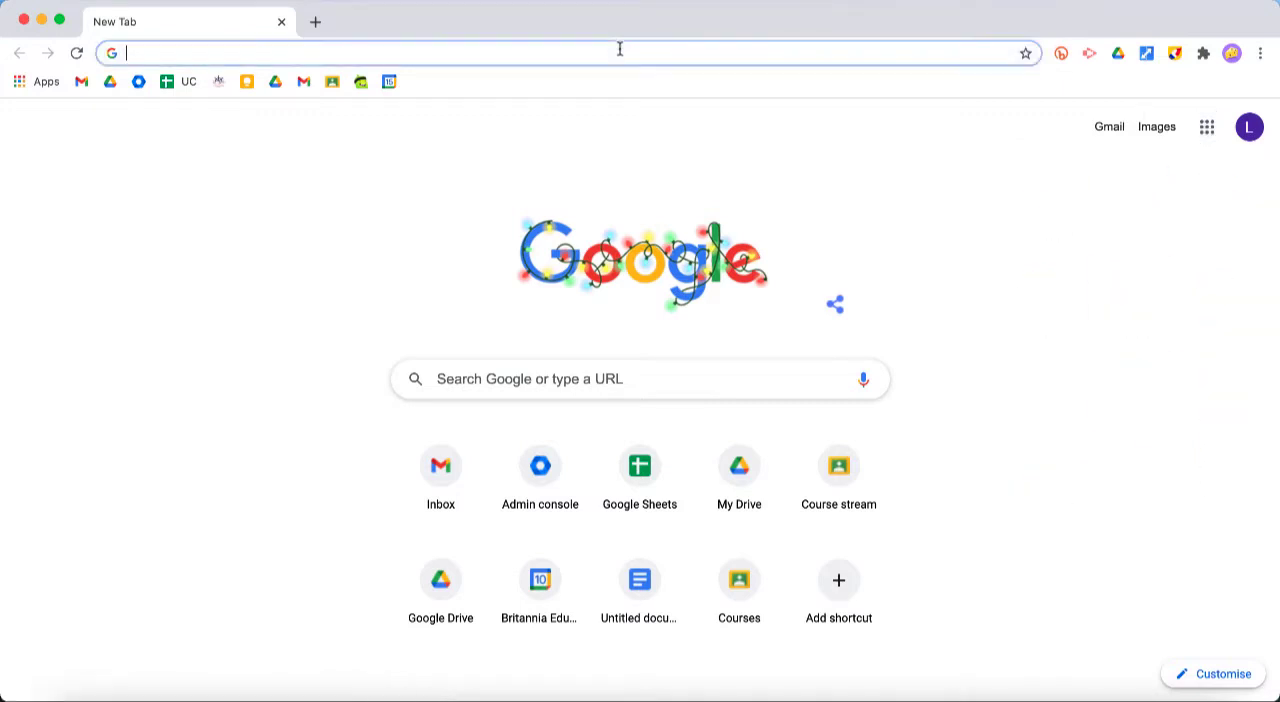
type("site.new")
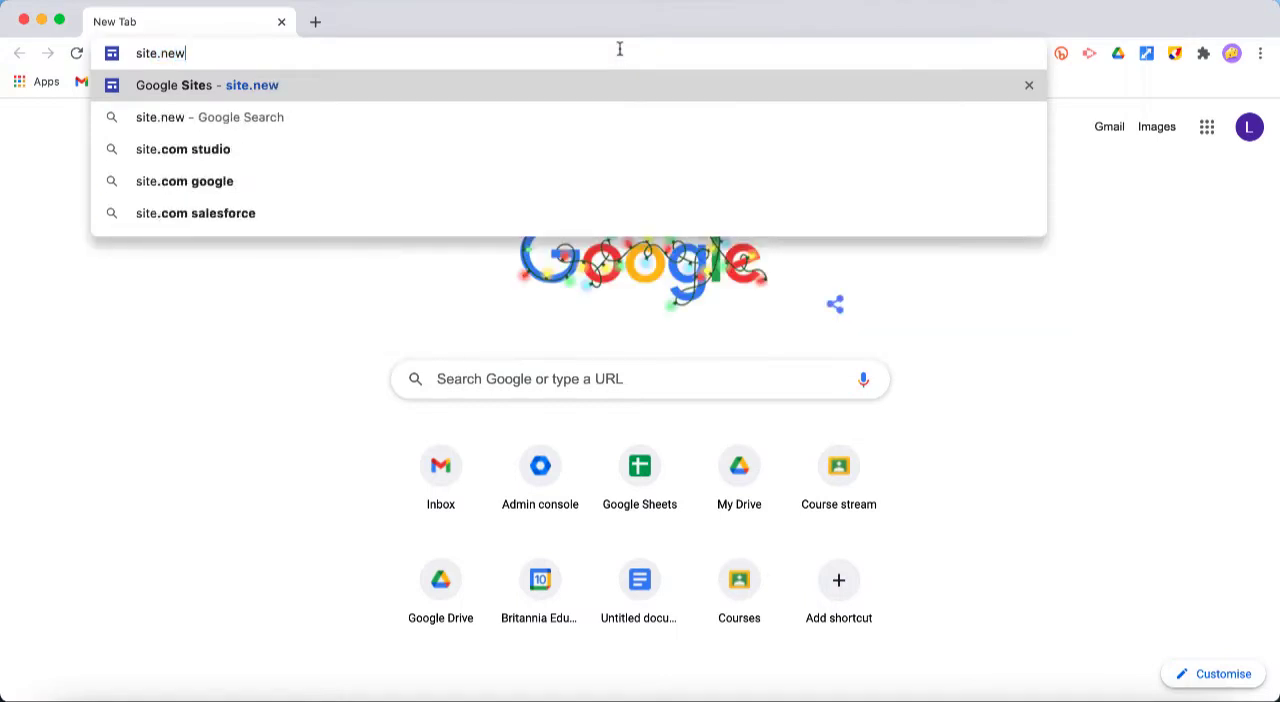
key("Return")
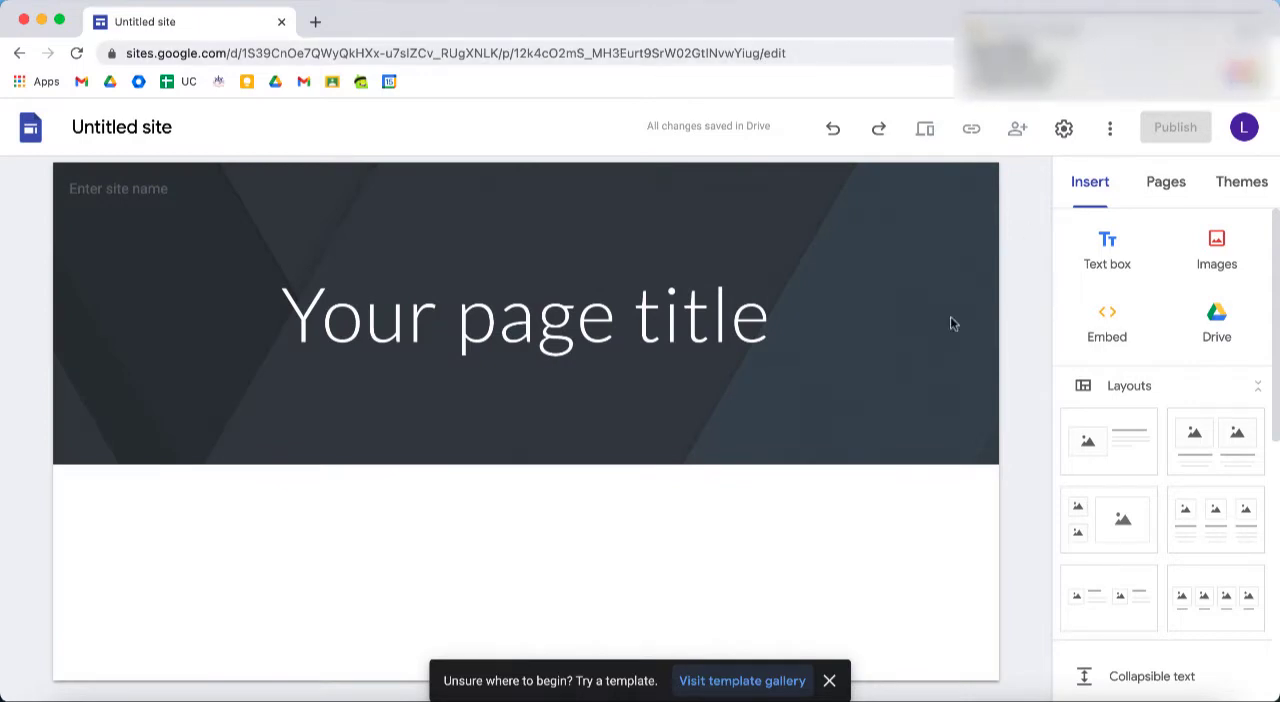
Name the untitled site document "My new class"
mouse_move(864, 424)
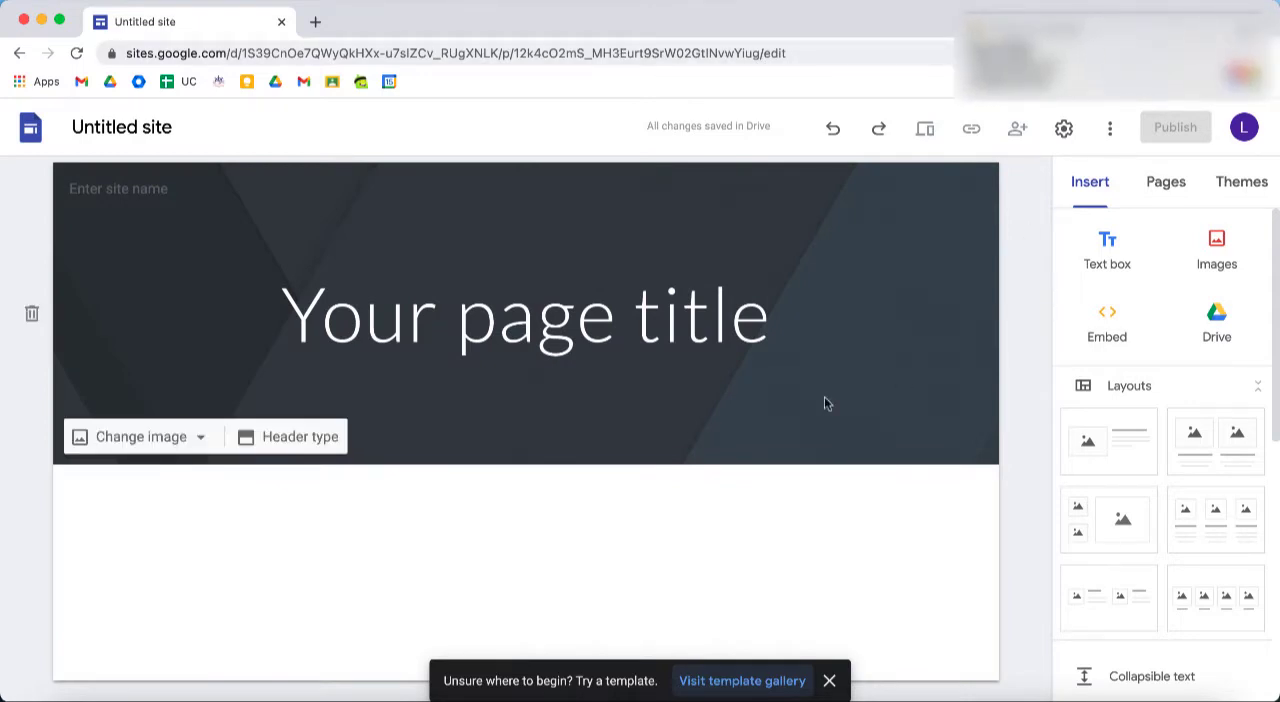
left_click(132, 128)
type("My new class")
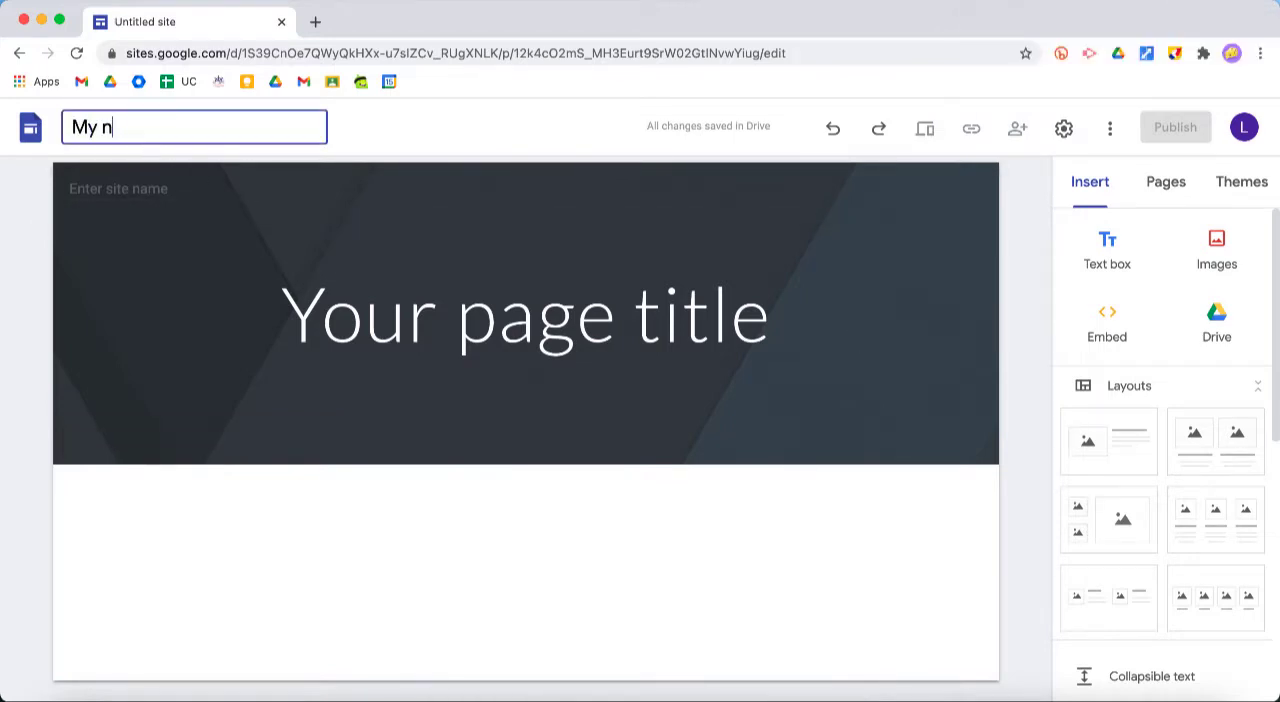
left_click(538, 320)
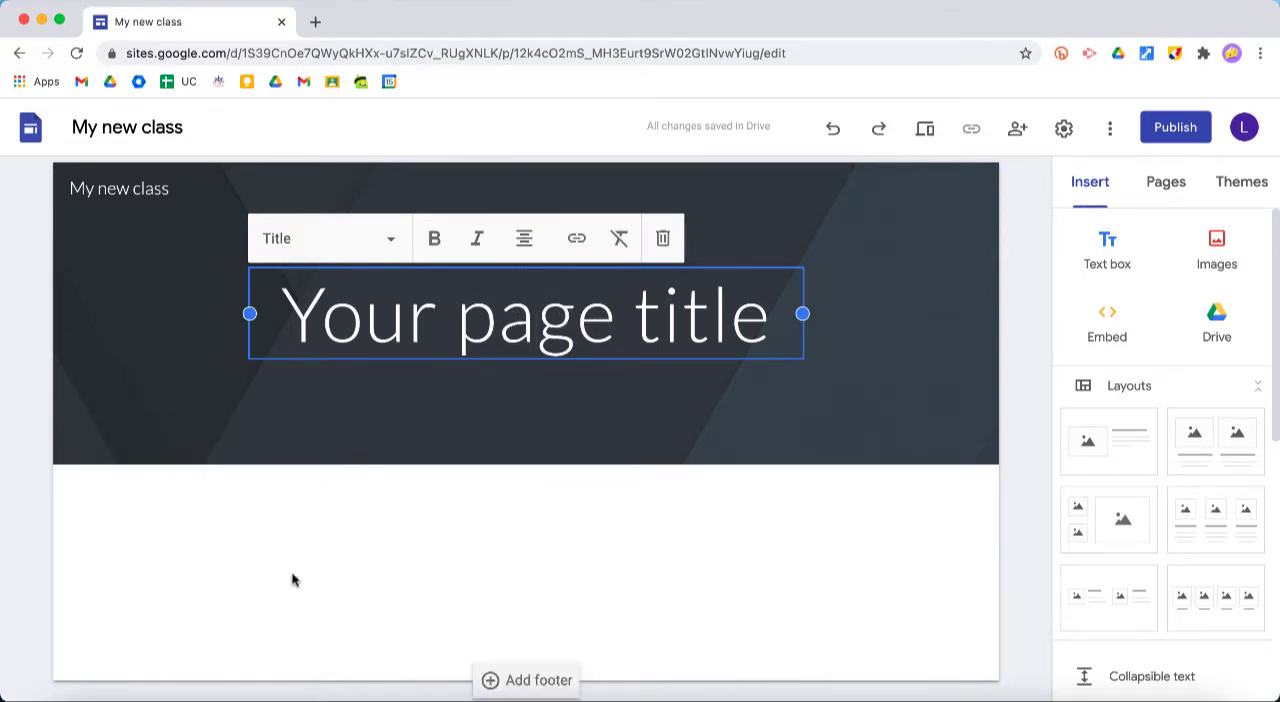
Replace the placeholder page title in the header with "Welcome Year 5"
triple_click(557, 330)
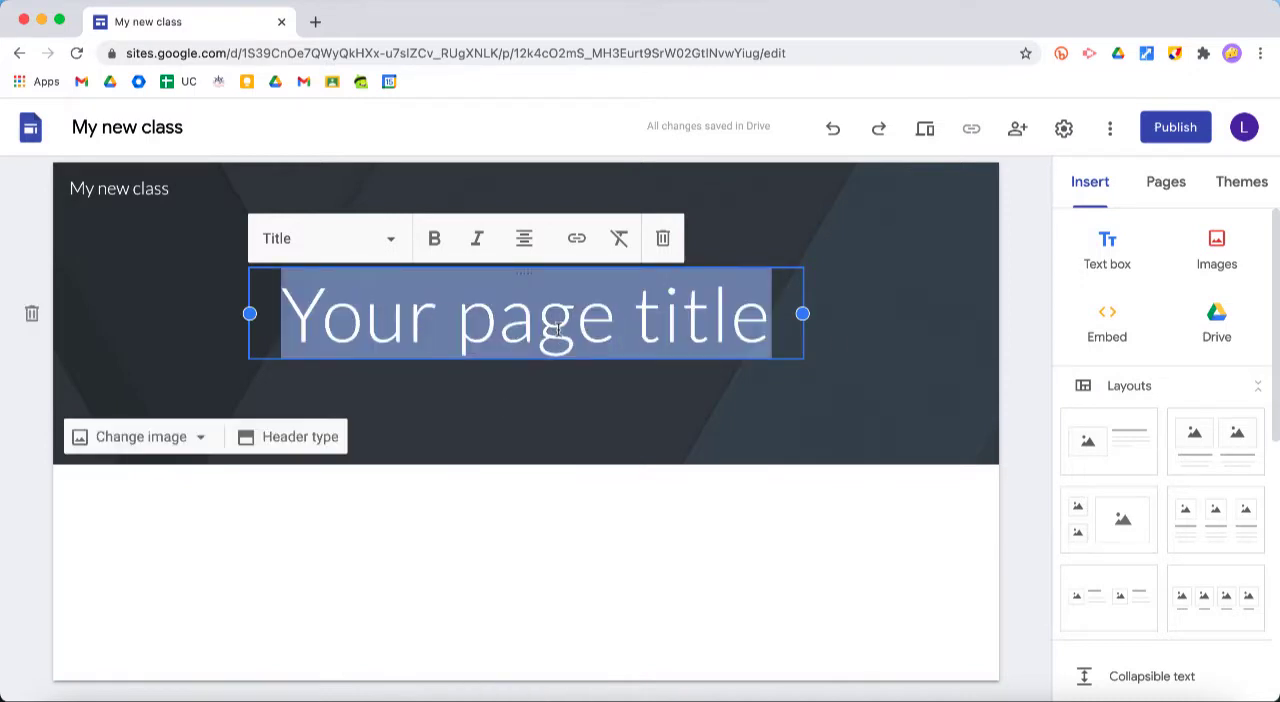
type("Welcome")
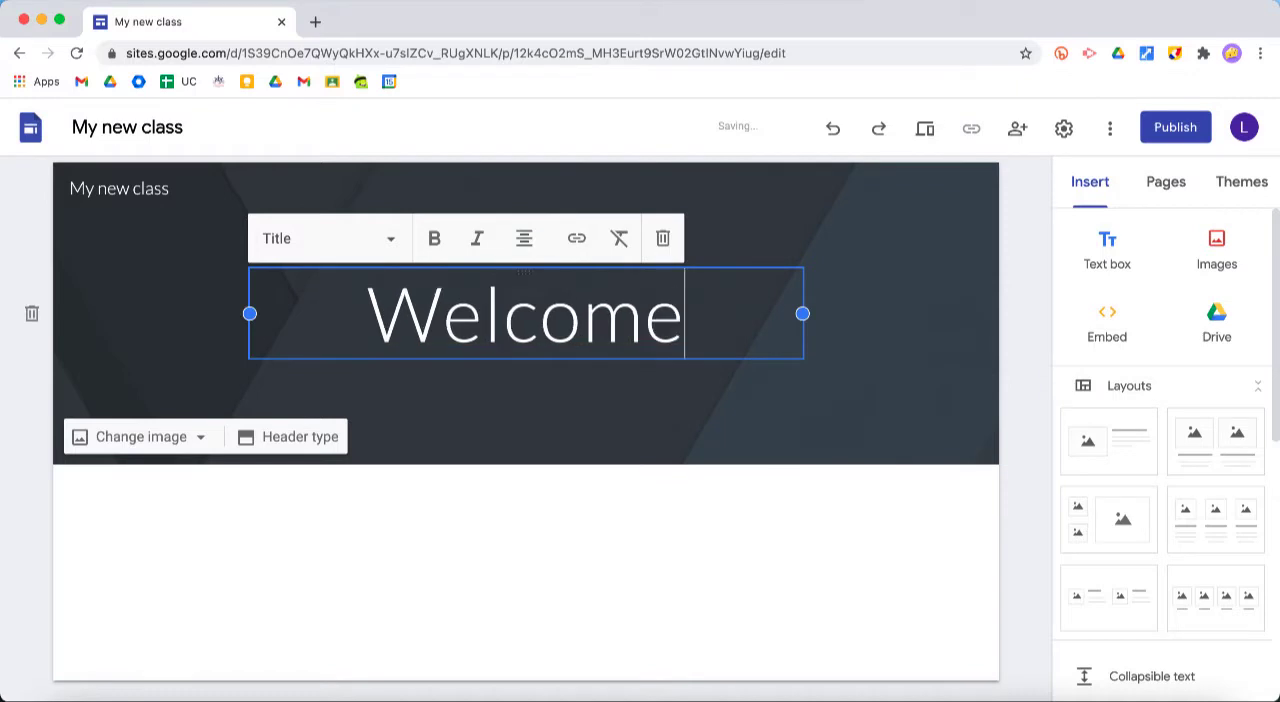
type(" Year 5")
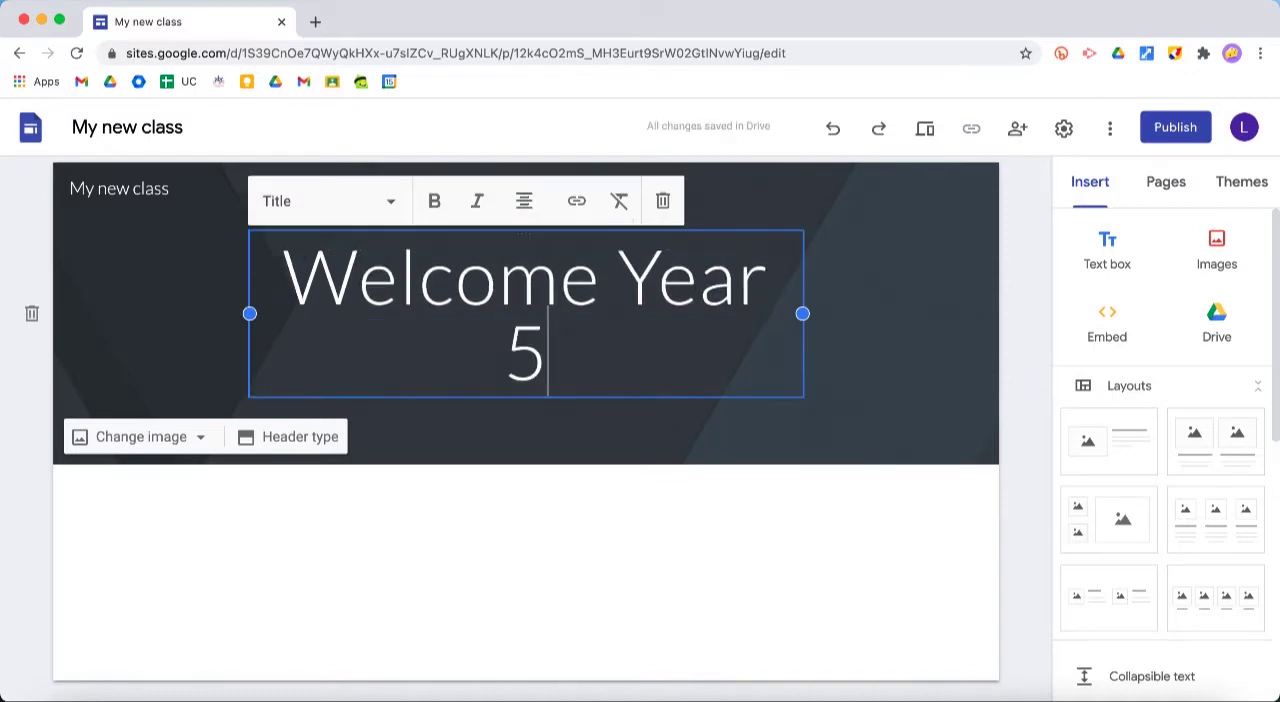
left_click(655, 498)
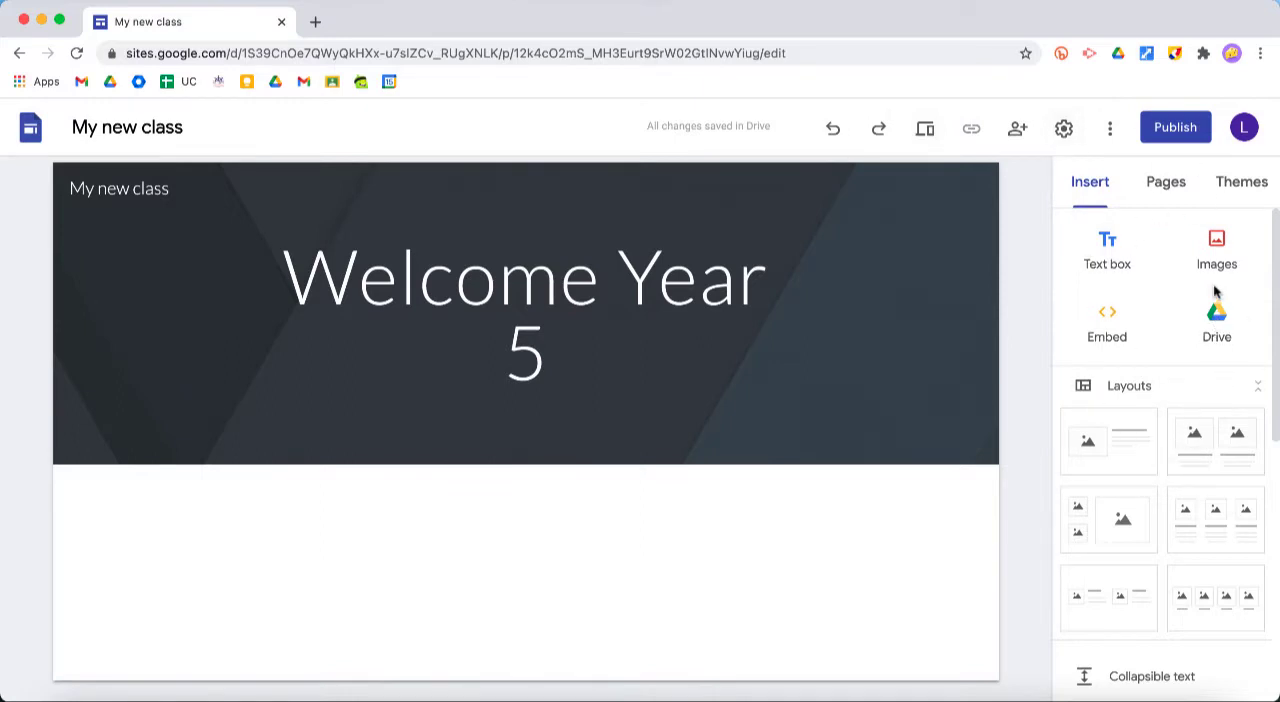
left_click(1167, 184)
left_click(1238, 186)
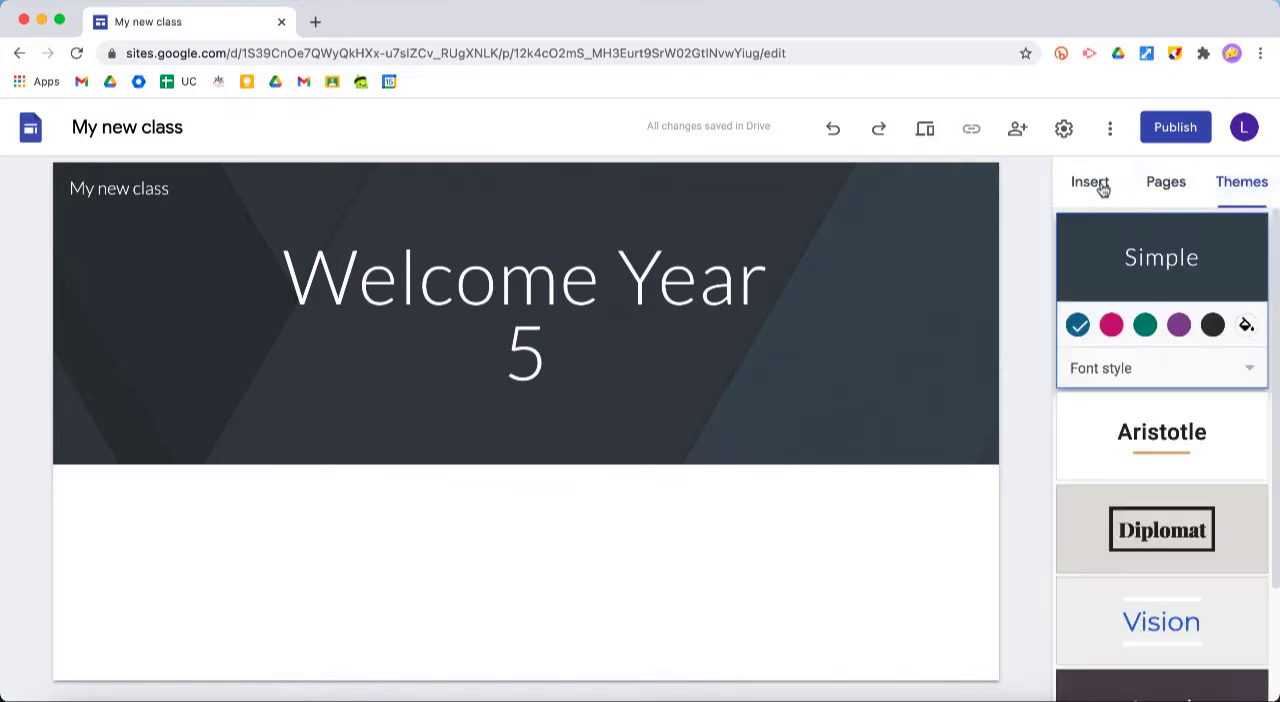
left_click(1090, 188)
left_click(1165, 188)
Try the Level theme and the Diplomat theme on the site
left_click(1240, 186)
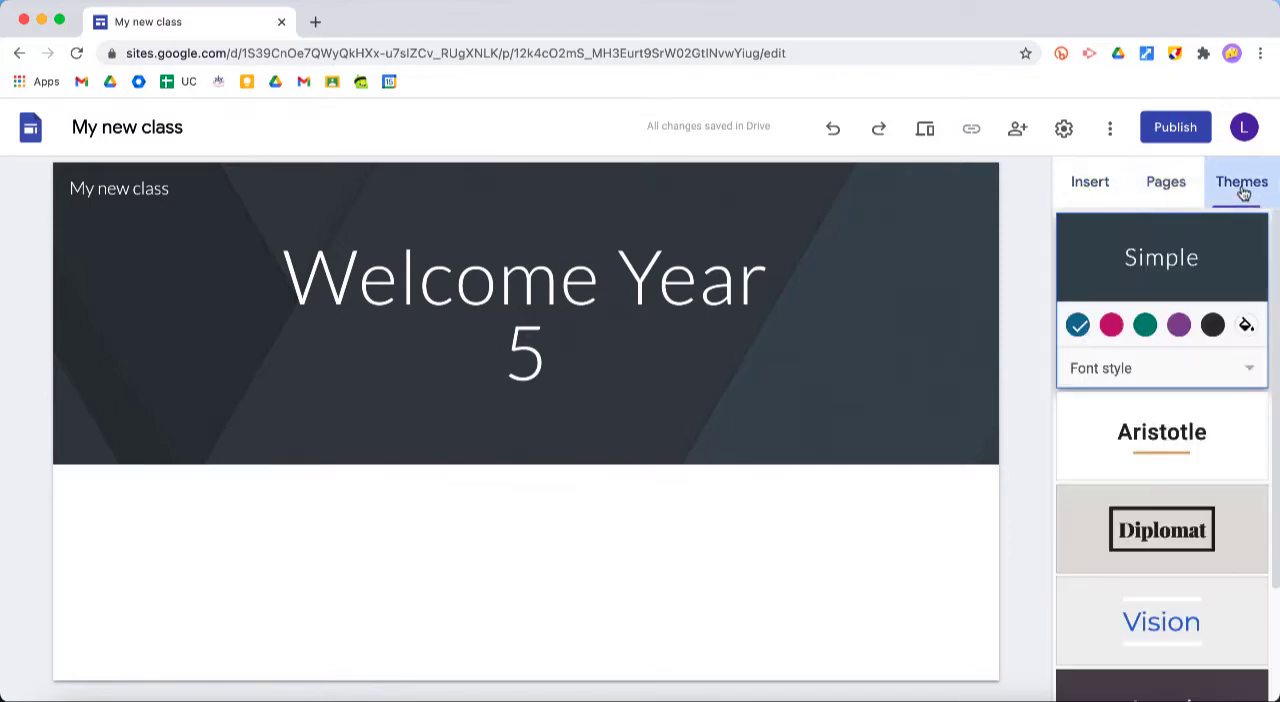
scroll(1174, 540, "down", 3)
left_click(1176, 557)
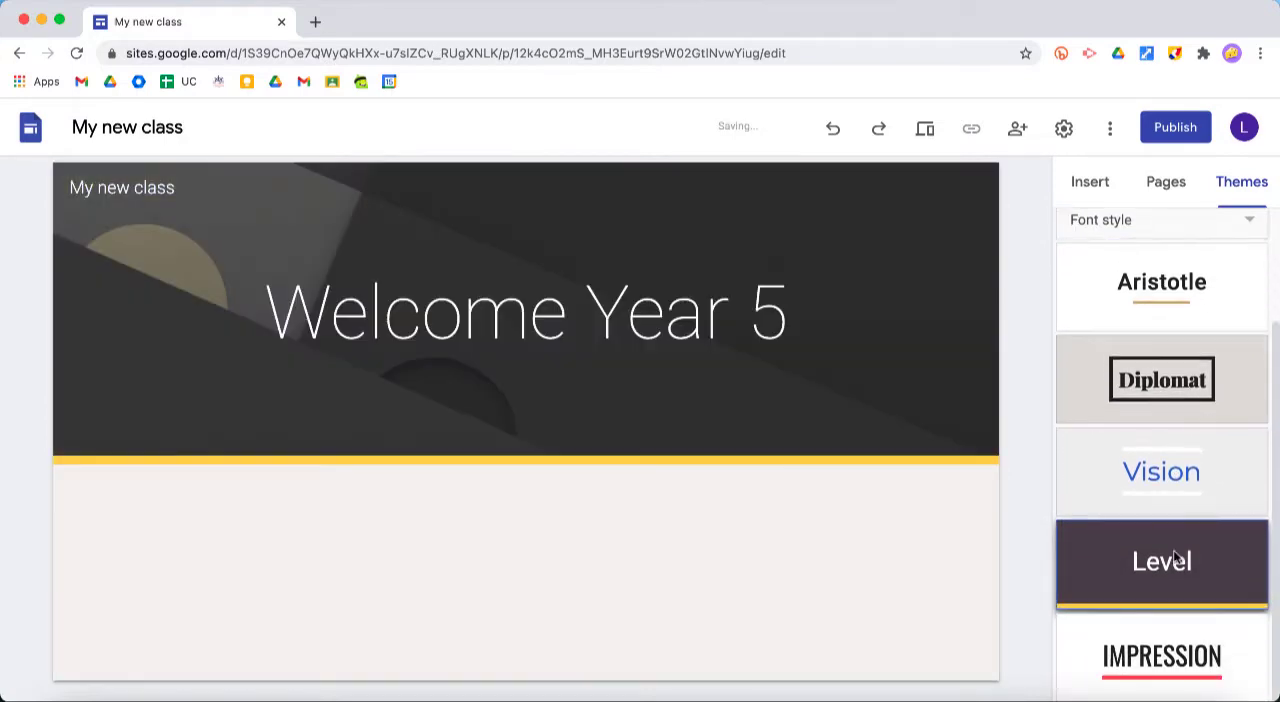
scroll(1194, 484, "up", 1)
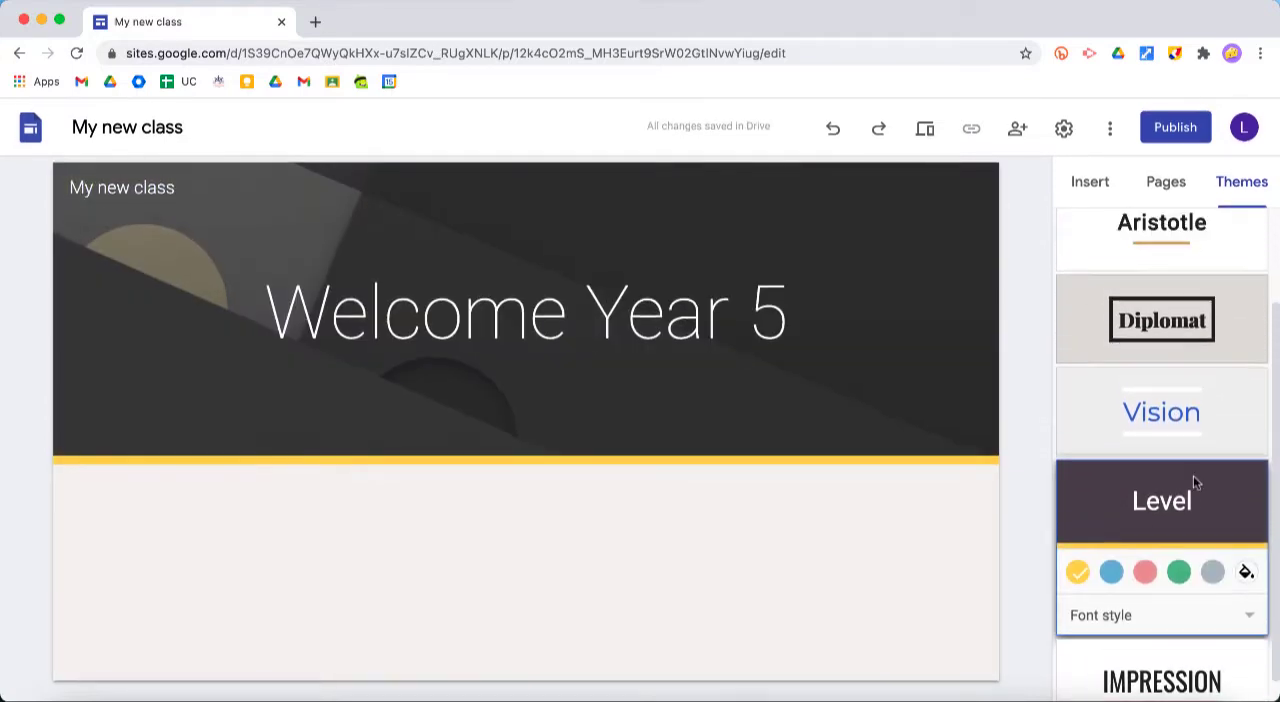
left_click(1185, 325)
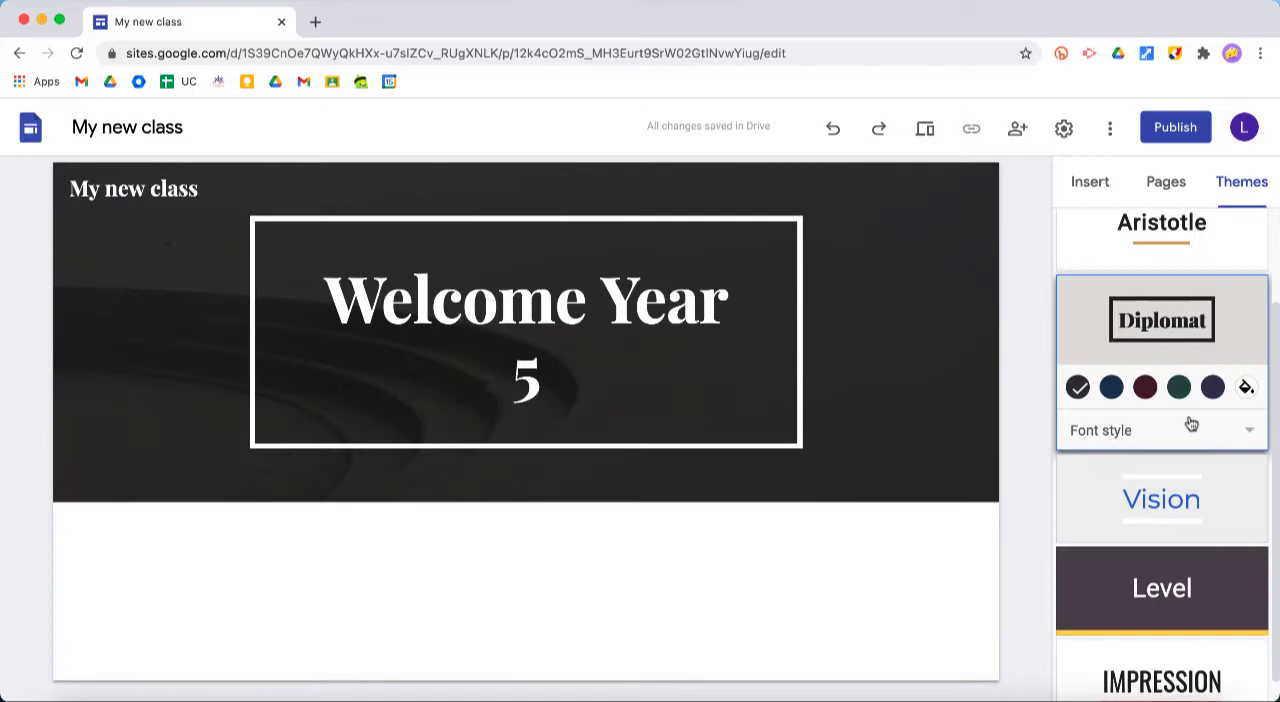
Apply the Vision theme to the site with the green colour option
left_click(1188, 500)
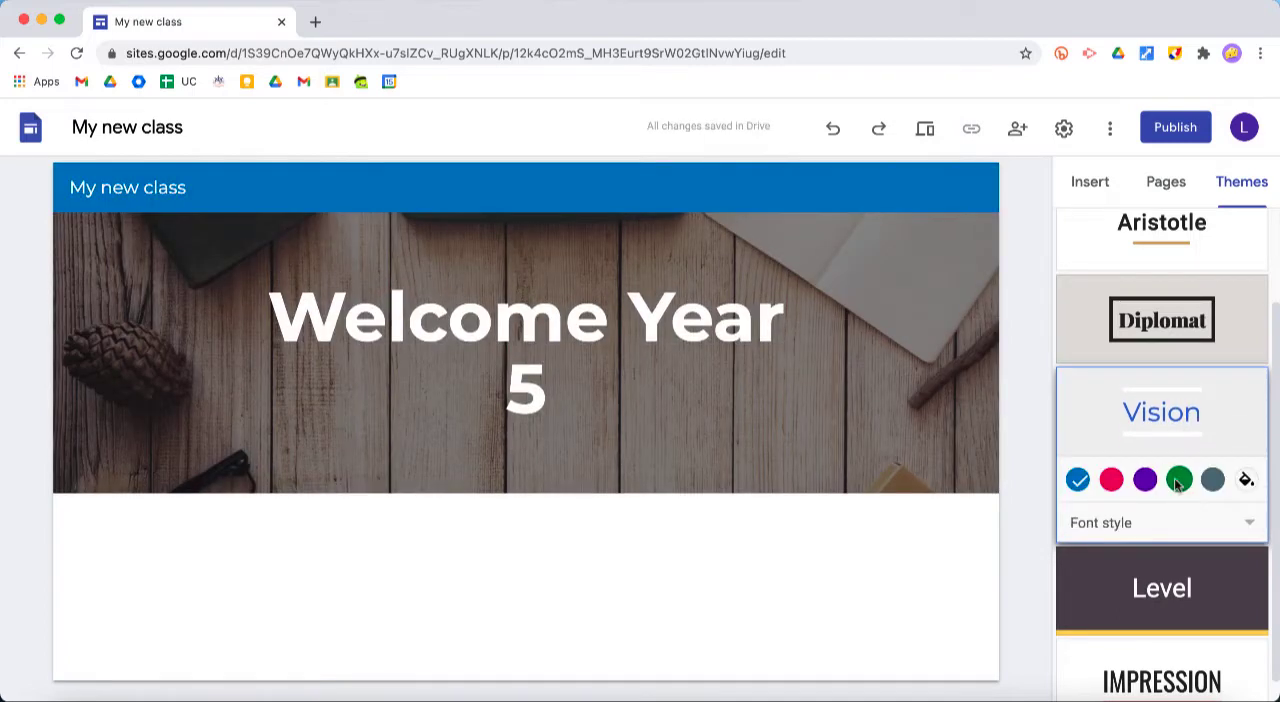
left_click(1179, 480)
scroll(1225, 311, "up", 1)
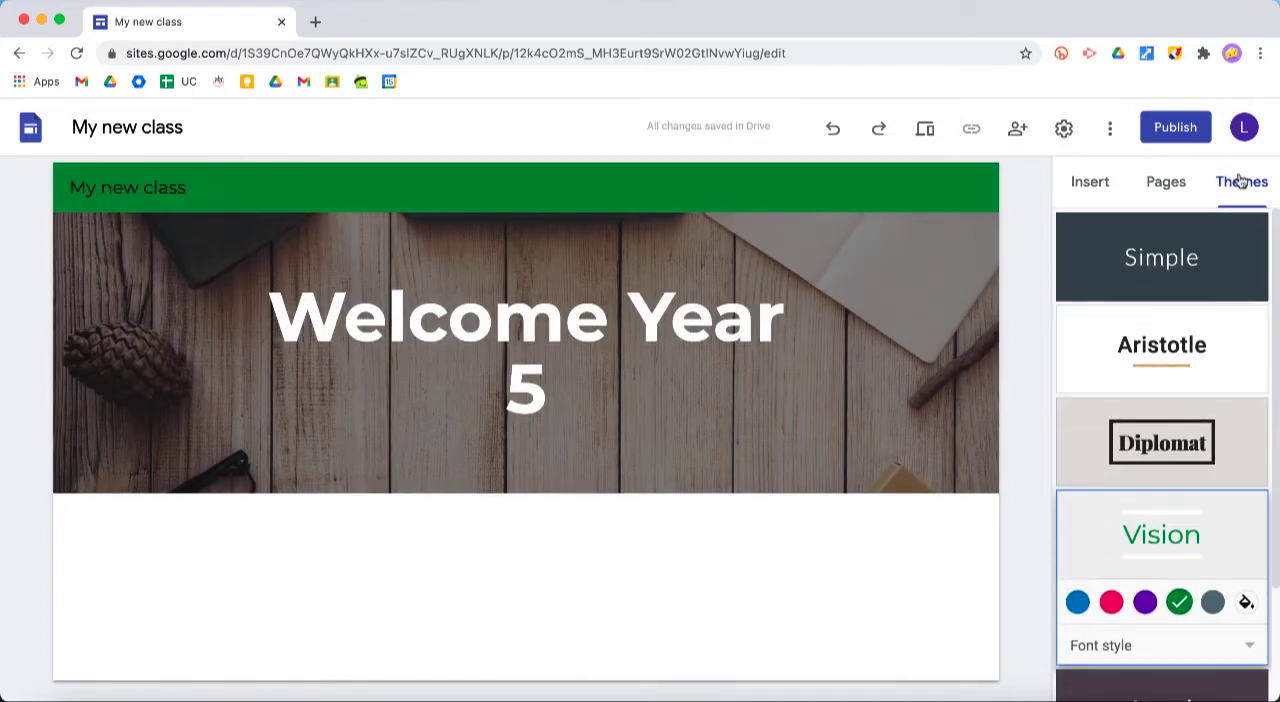
left_click(1160, 188)
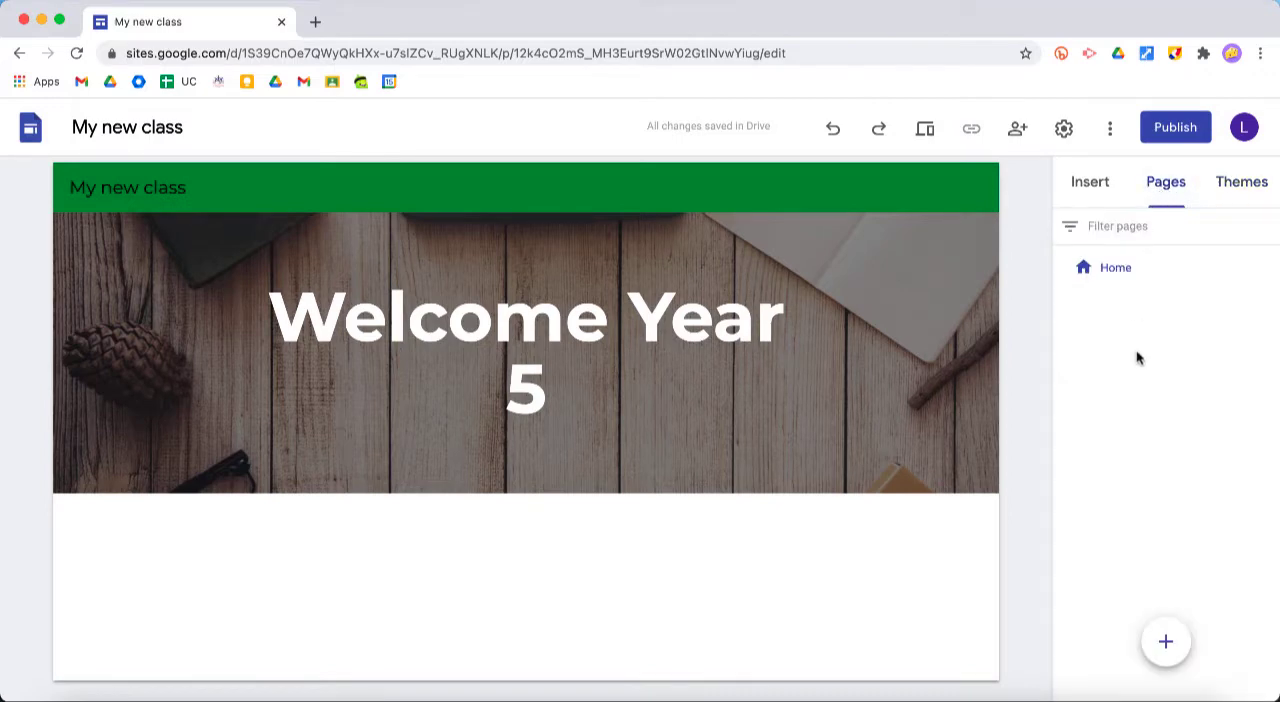
left_click(1092, 180)
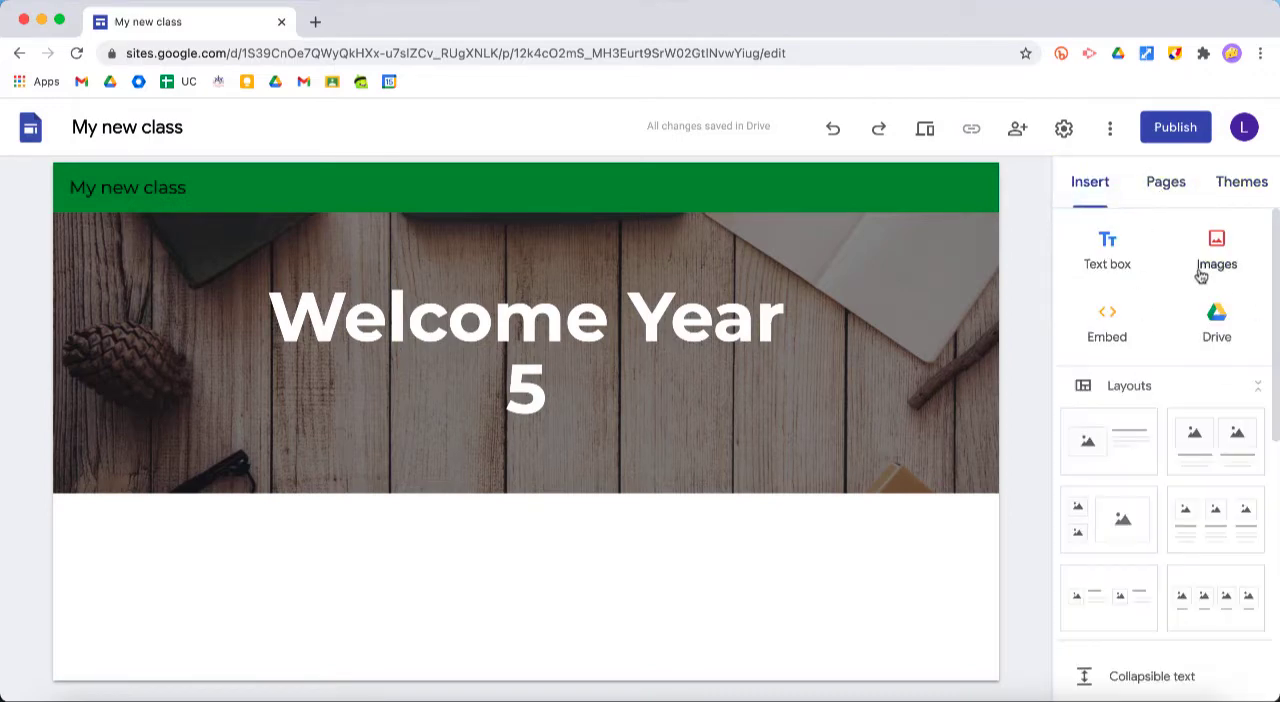
scroll(1157, 442, "down", 5)
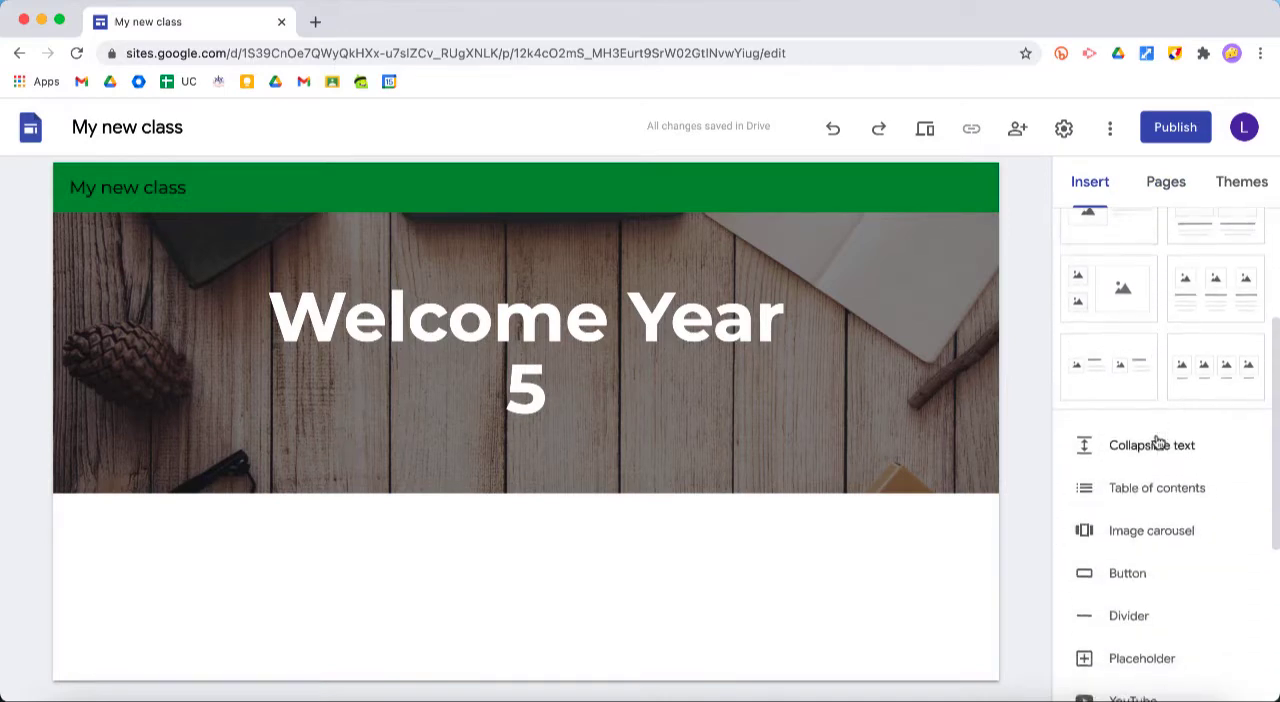
scroll(1157, 442, "up", 5)
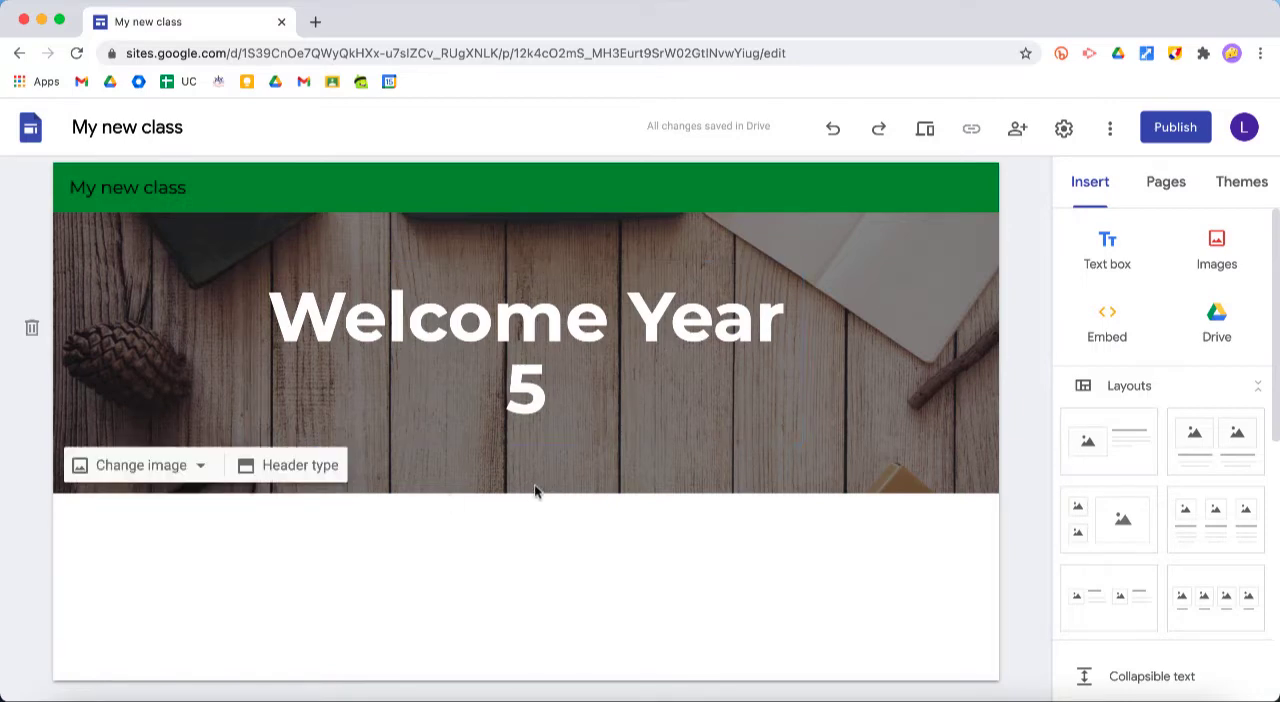
Add a text box below the page header in the Title style, reading "Hello Year 5."
double_click(557, 534)
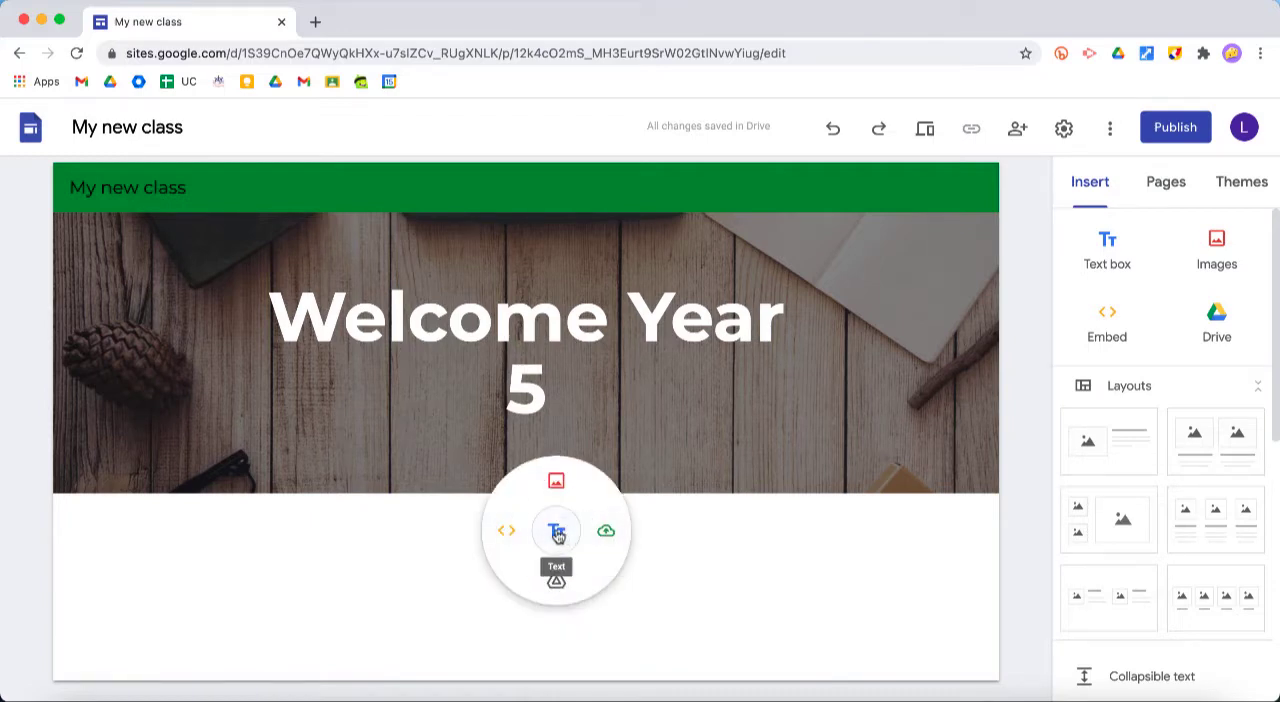
left_click(557, 535)
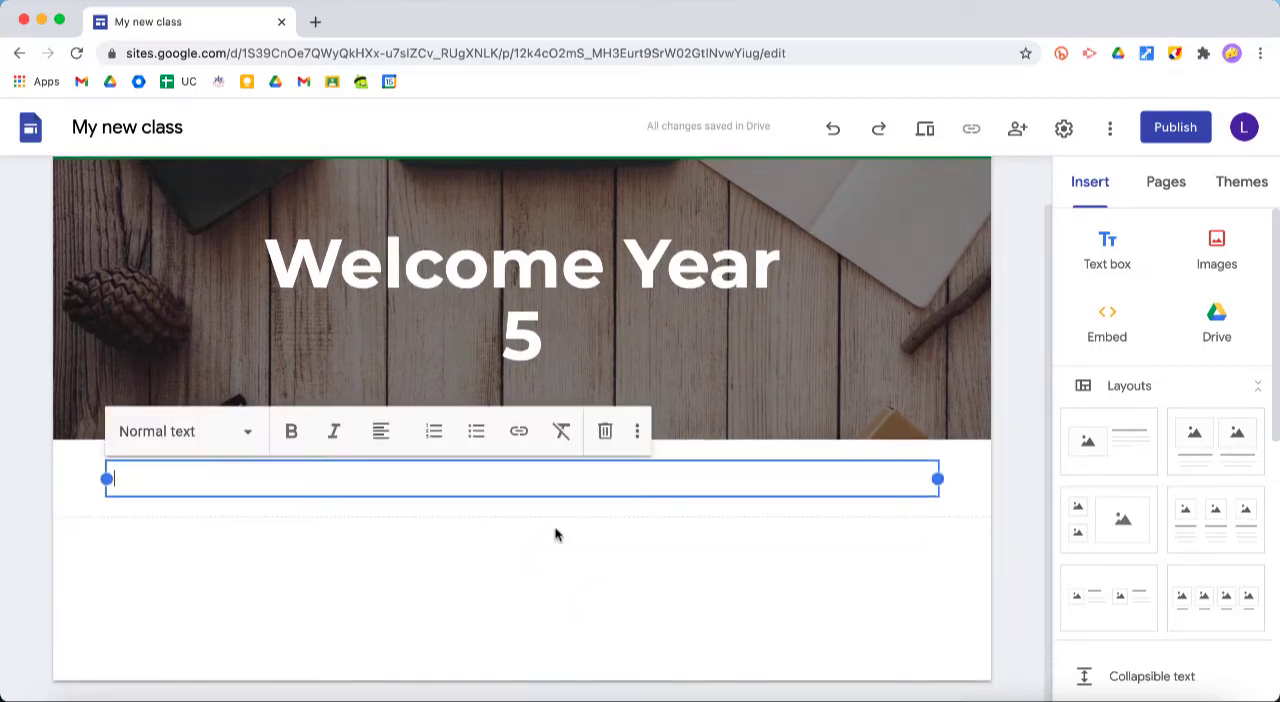
left_click(244, 438)
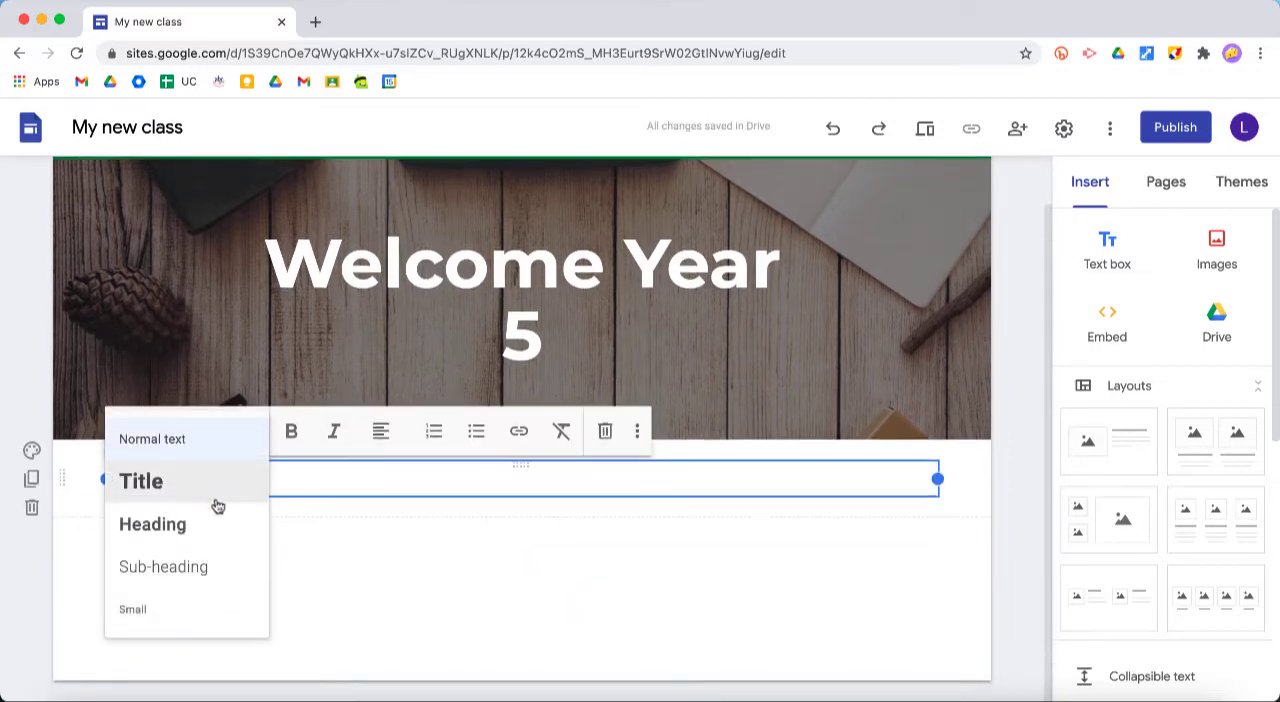
left_click(189, 484)
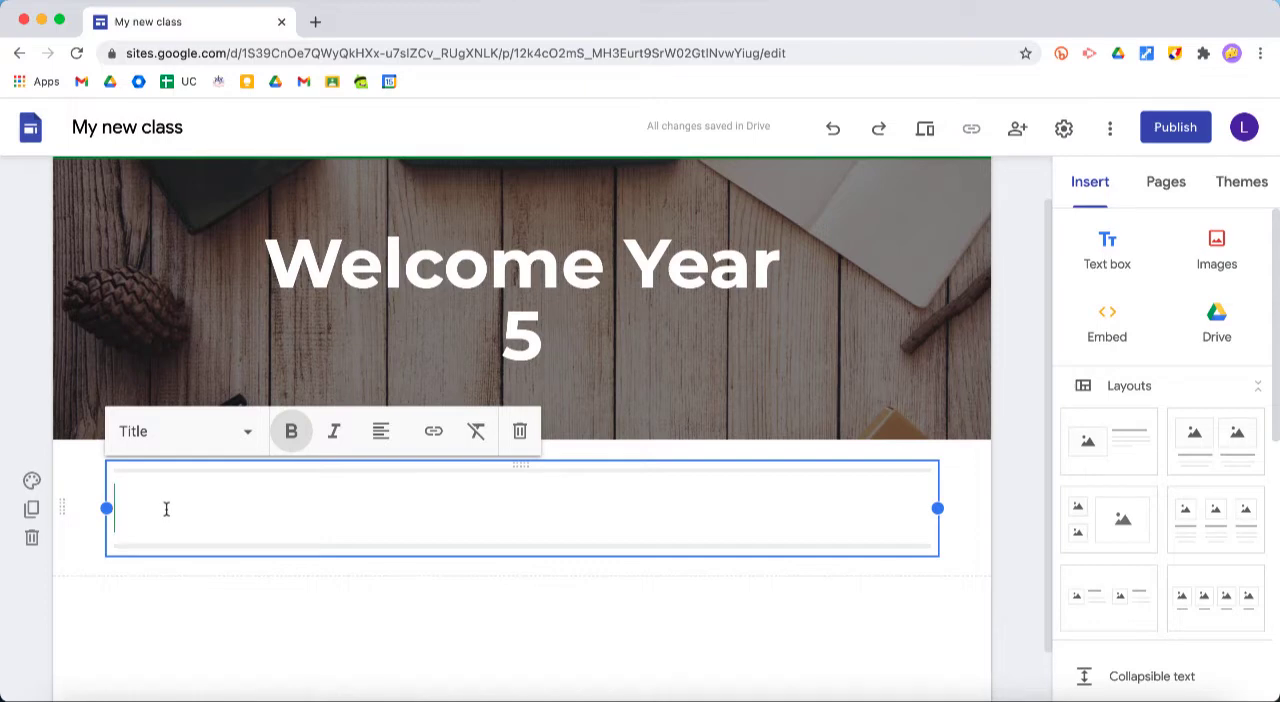
type("Hello Y")
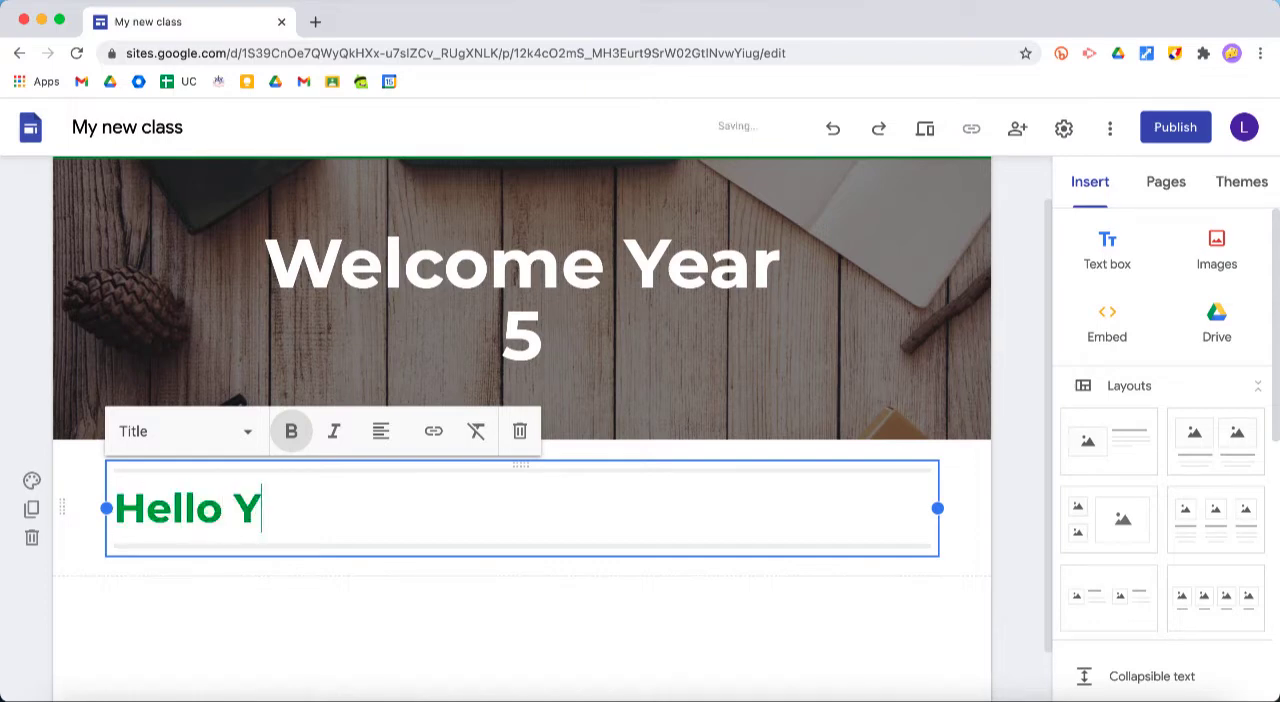
type("ear 5.")
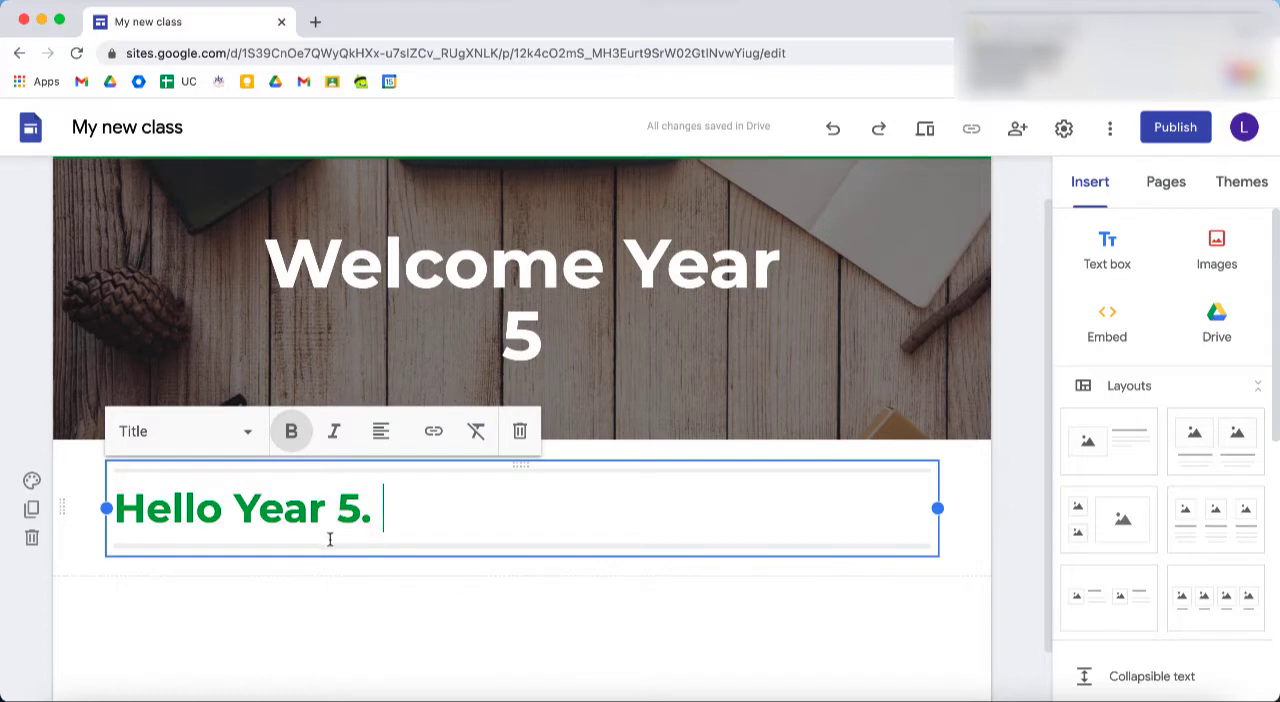
scroll(330, 540, "down", 2)
left_click(414, 534)
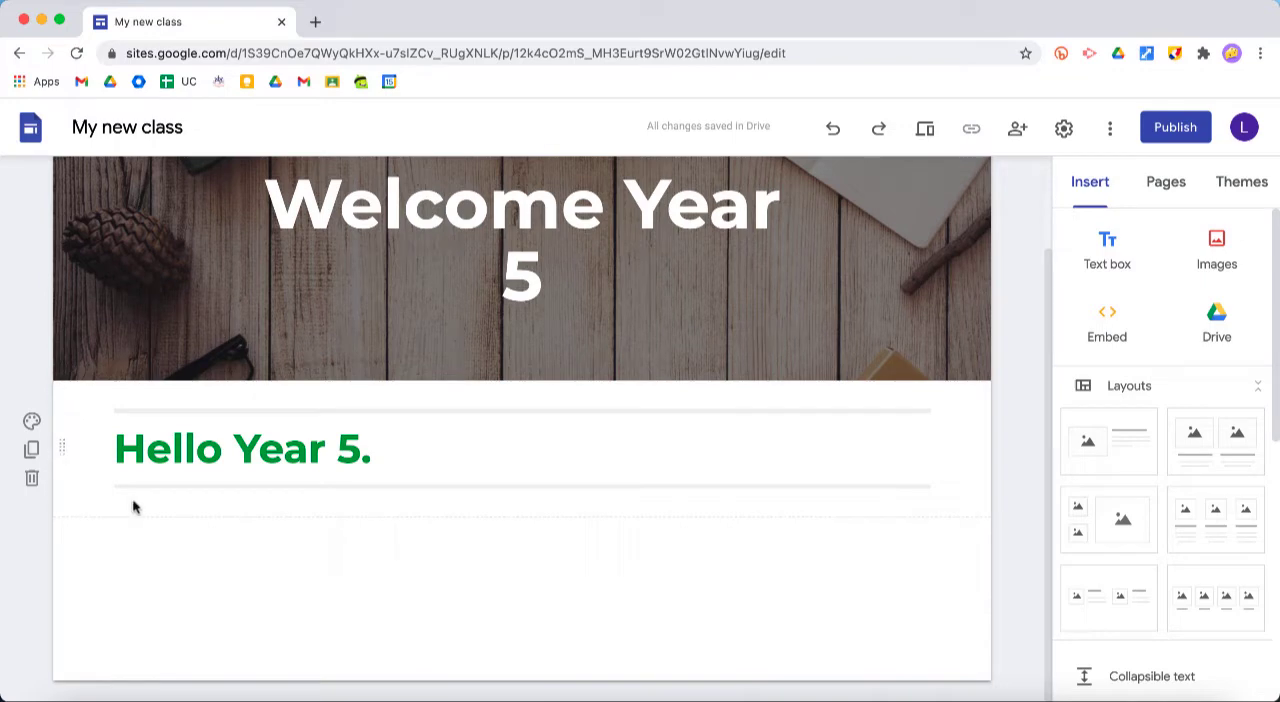
Try the Emphasis 2 background on the "Hello Year 5." section, and duplicate the section and delete the copy
left_click(32, 421)
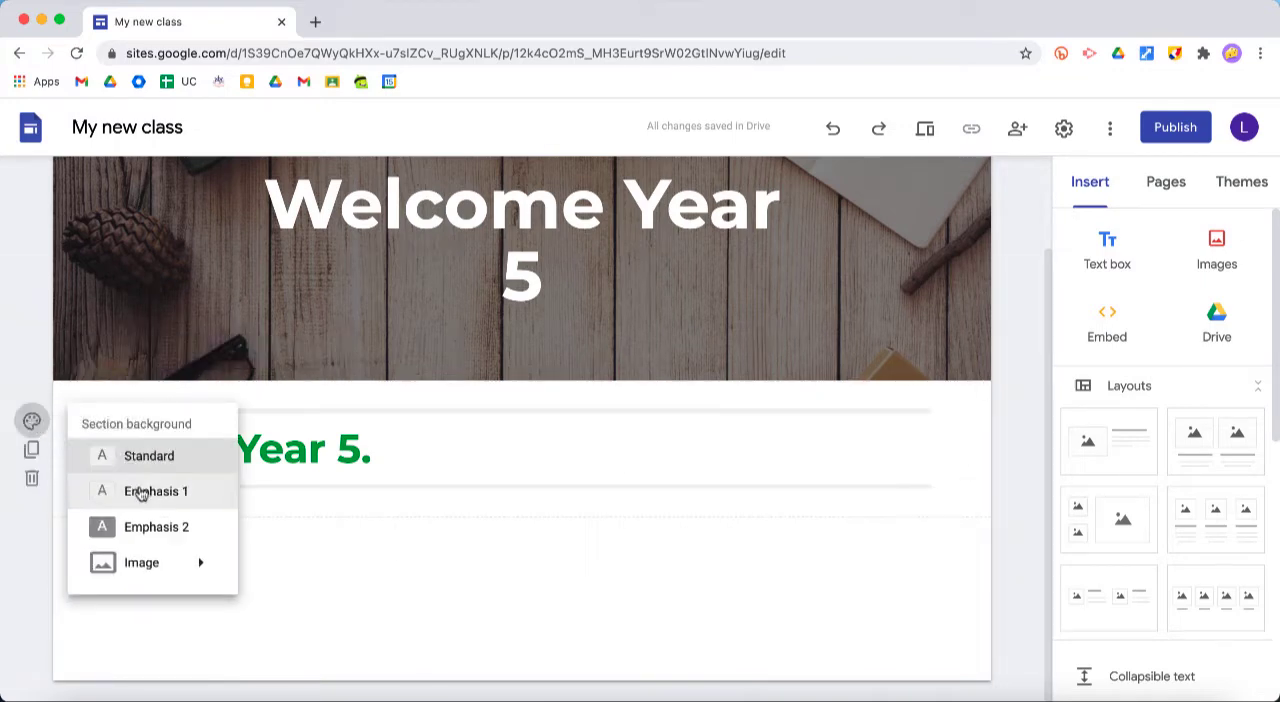
left_click(140, 538)
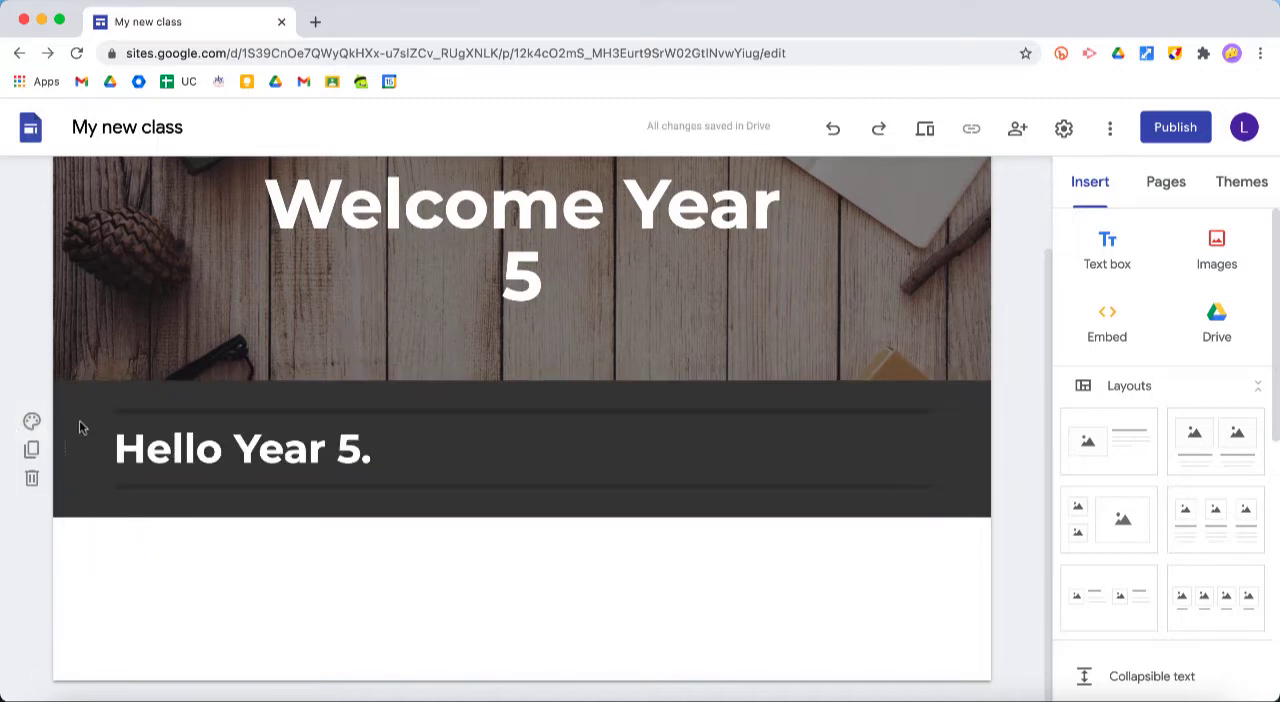
left_click(32, 452)
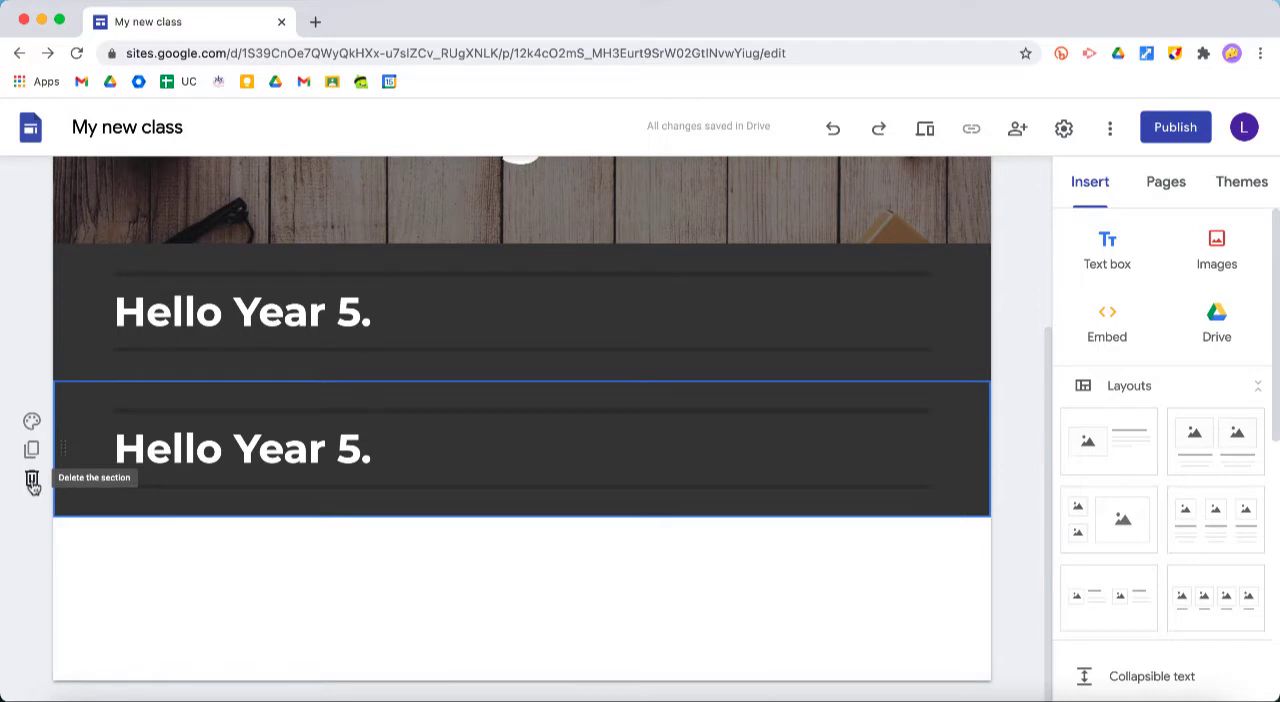
left_click(32, 481)
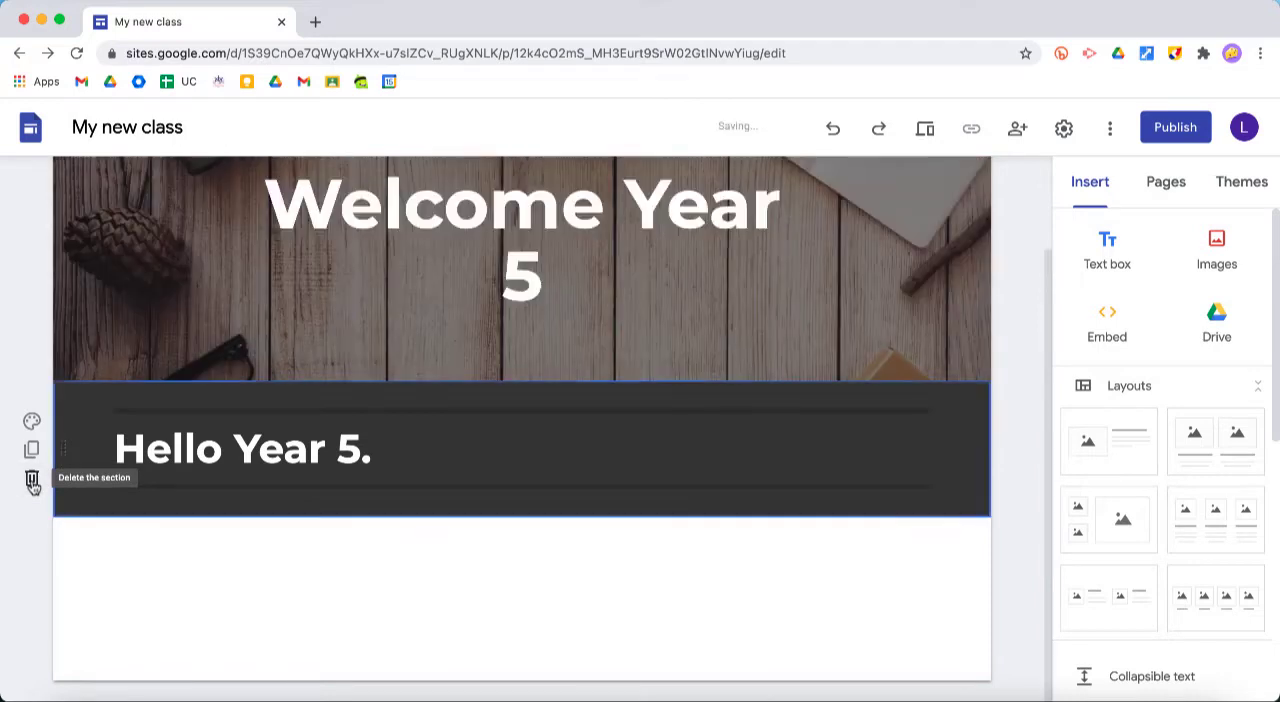
Set the background of the "Hello Year 5." section to Emphasis 1
left_click(33, 425)
left_click(172, 489)
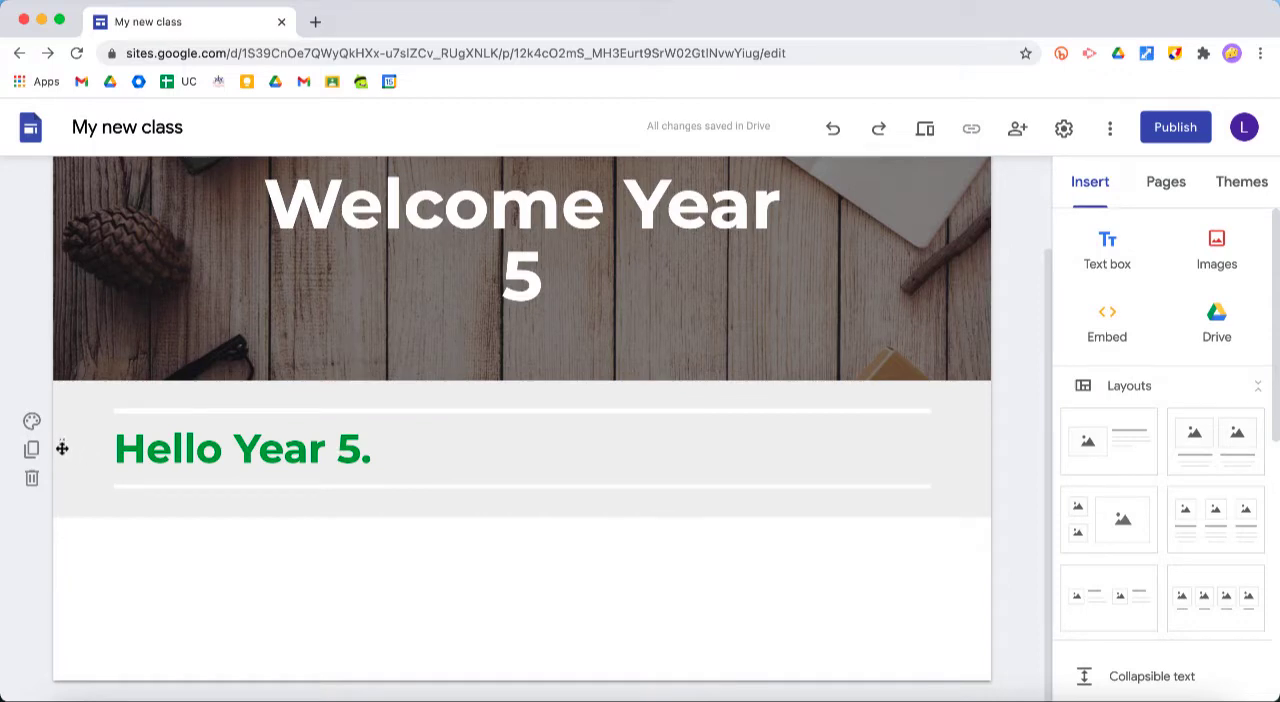
Move the "Hello Year 5." text box out of its shaded section into a new section directly below
mouse_move(62, 448)
left_mouse_down()
mouse_move(54, 509)
mouse_move(66, 546)
mouse_move(63, 449)
mouse_move(78, 622)
mouse_move(67, 456)
left_mouse_up()
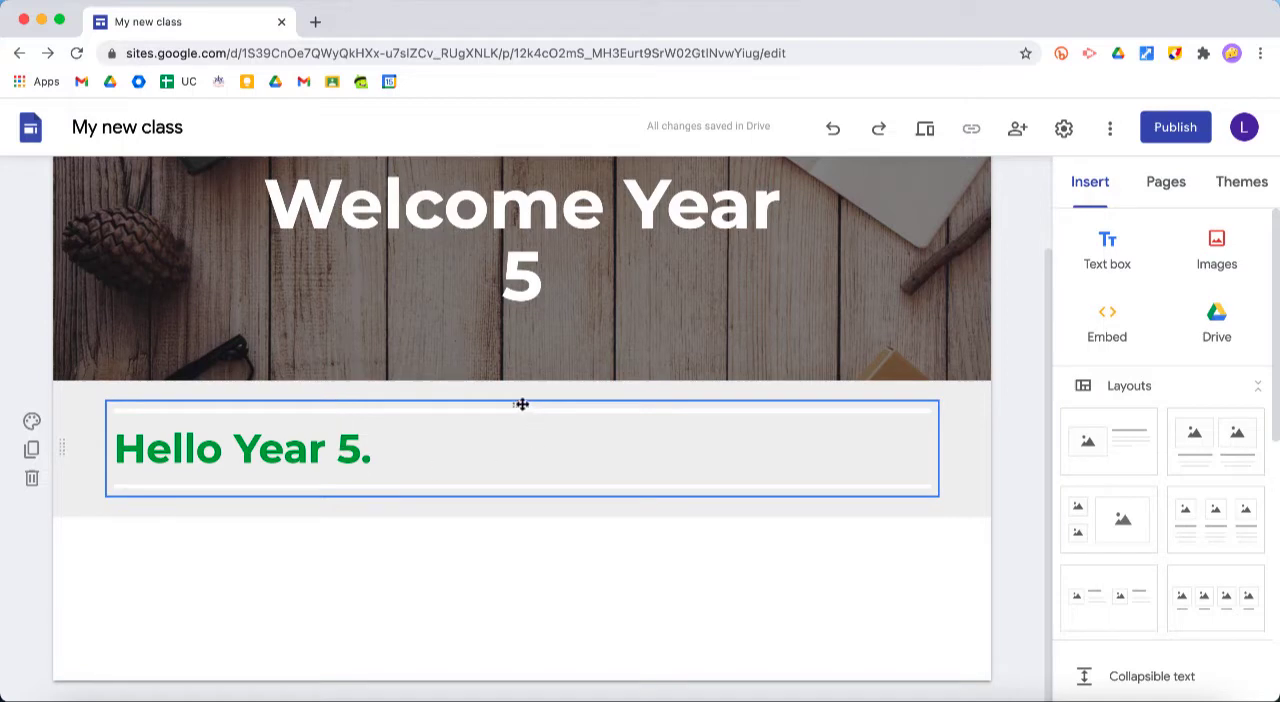
left_click_drag(522, 404, 451, 534)
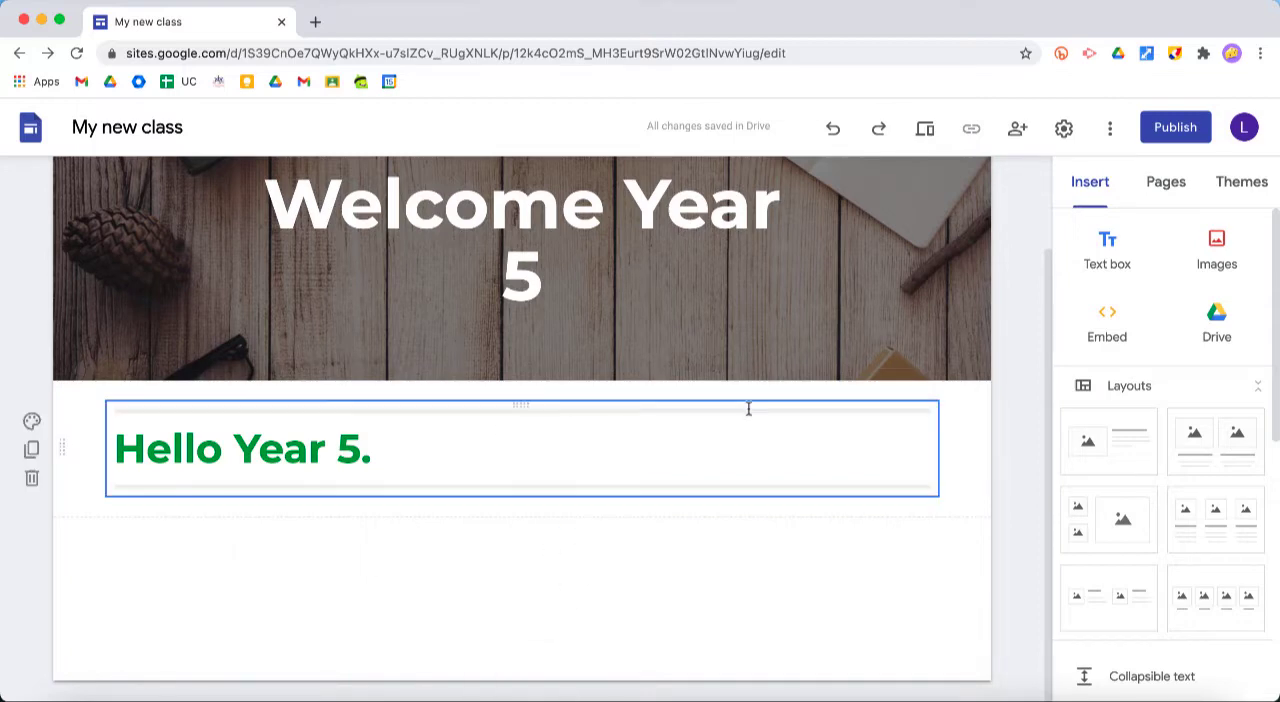
scroll(748, 408, "up", 1)
scroll(748, 408, "down", 1)
Search Google Images for "rainforest" and insert the picture of a railed path through dense foliage below the "Hello Year 5." section
double_click(477, 551)
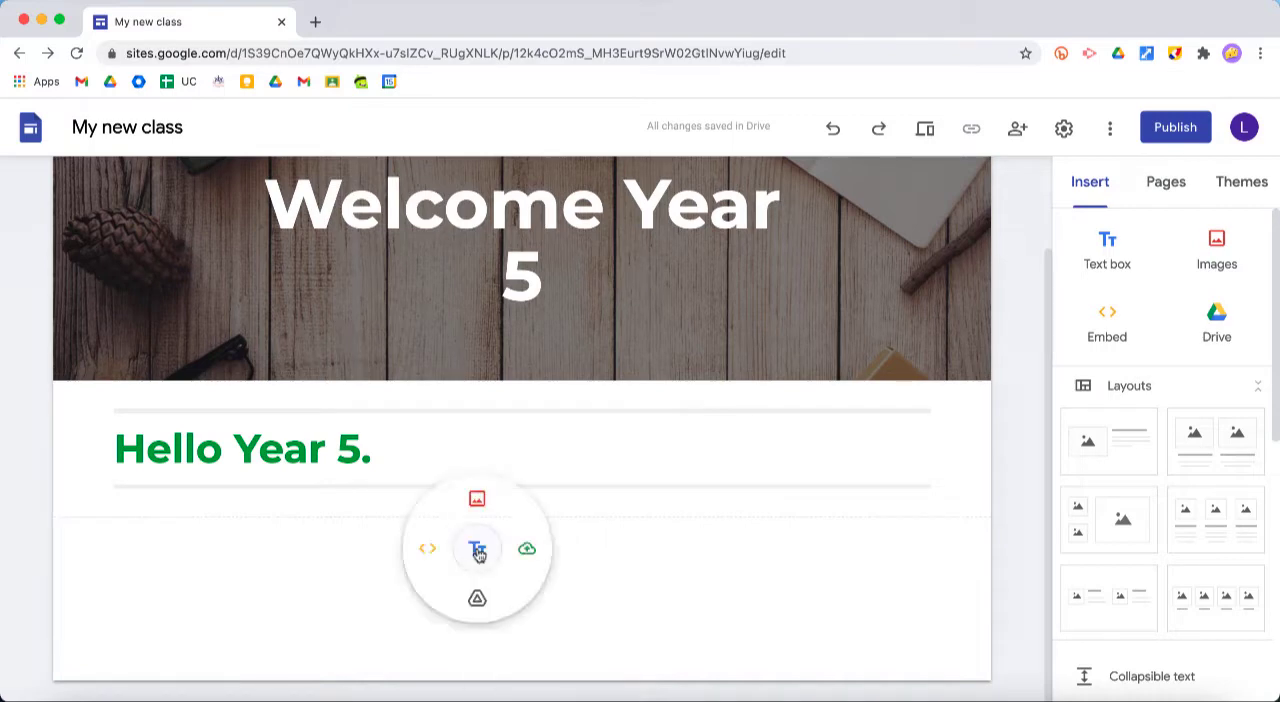
left_click(477, 503)
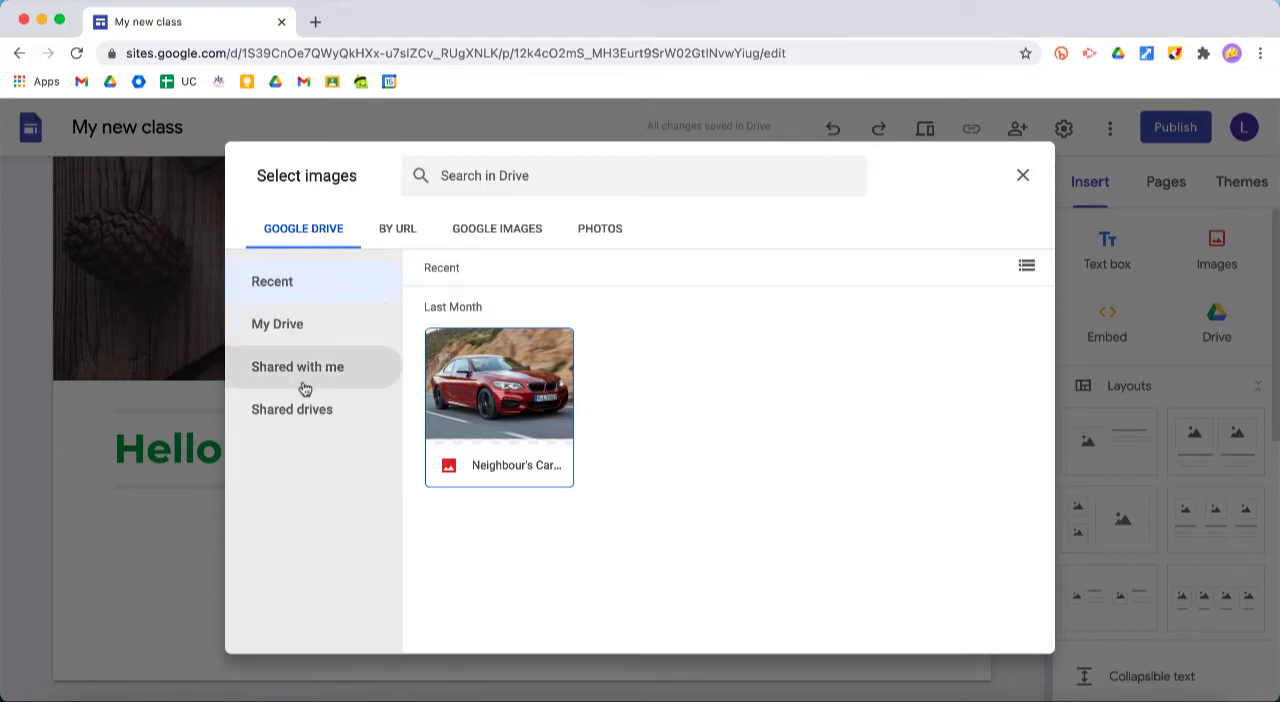
left_click(494, 230)
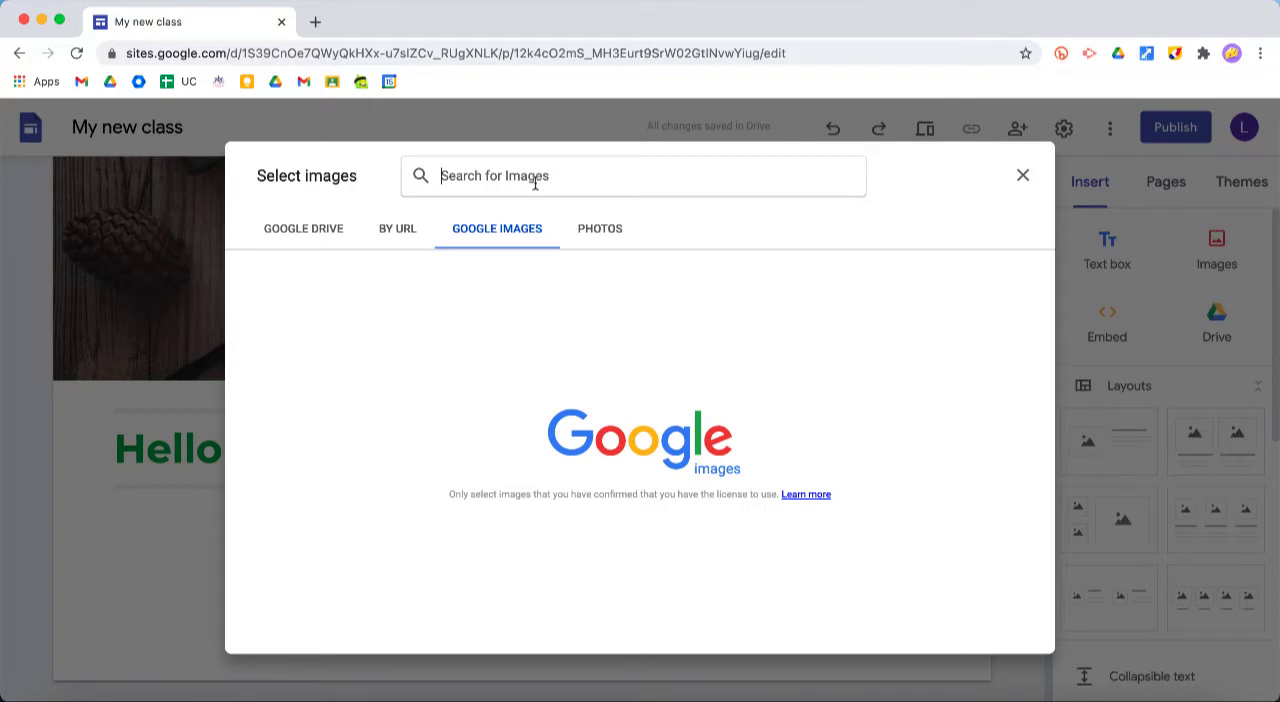
type("rainforest")
key("Return")
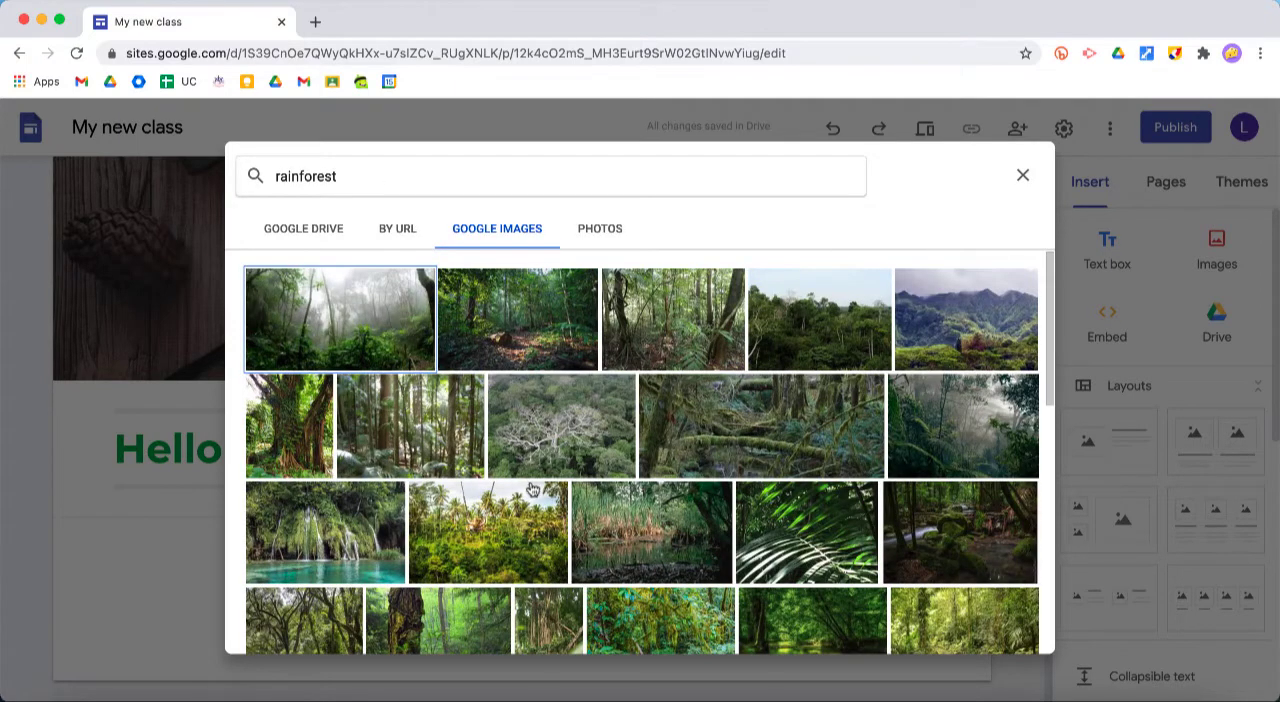
scroll(532, 490, "down", 2)
scroll(532, 490, "down", 2)
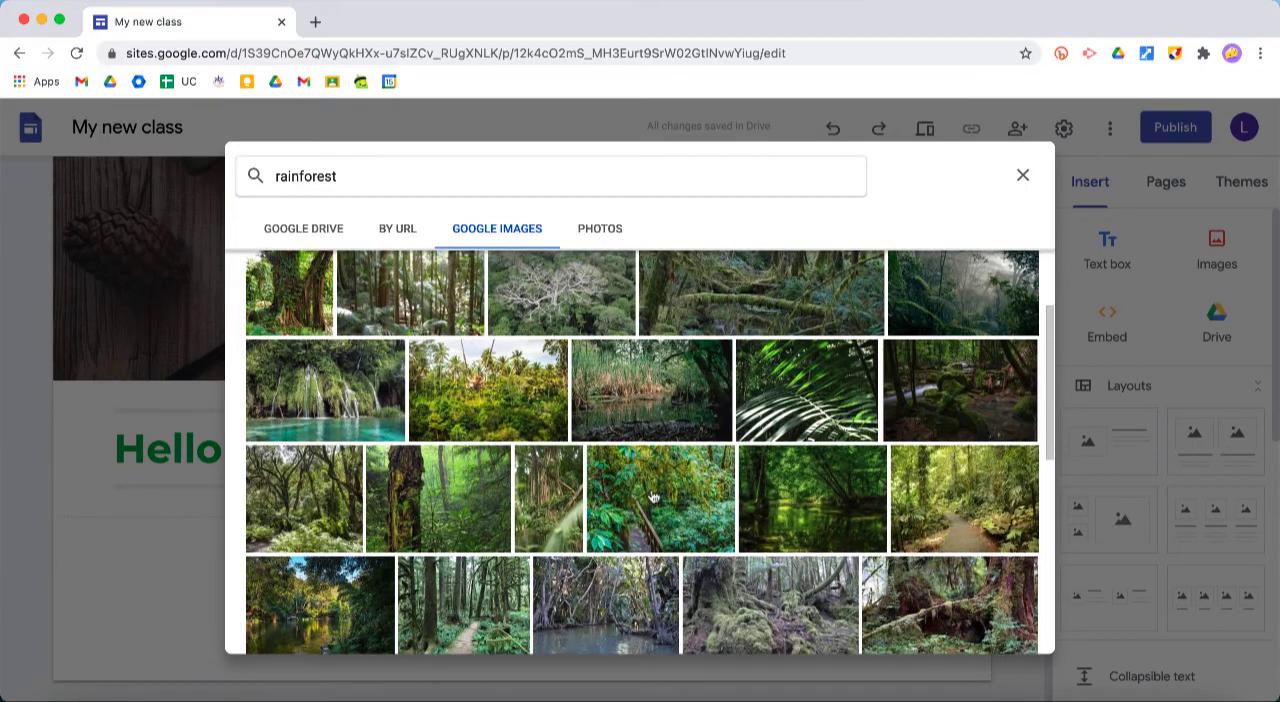
double_click(653, 497)
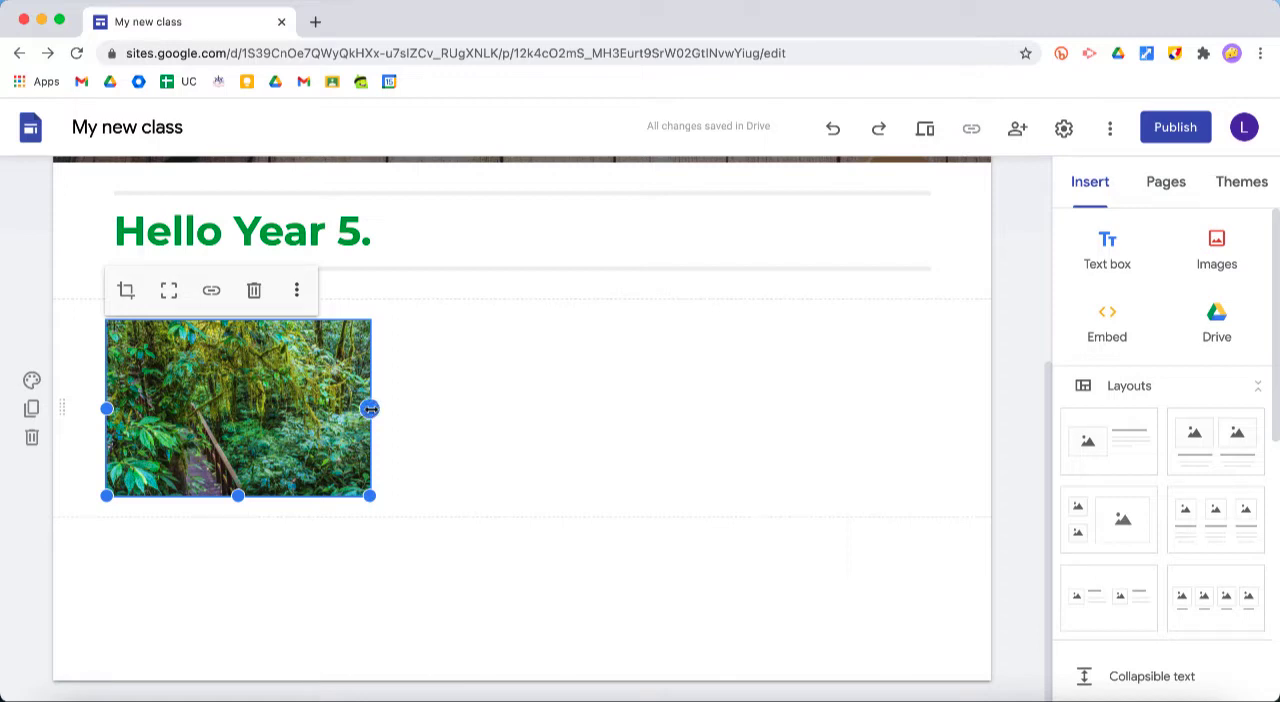
Widen the rainforest image to the full content width and increase its height slightly
left_click_drag(370, 409, 443, 418)
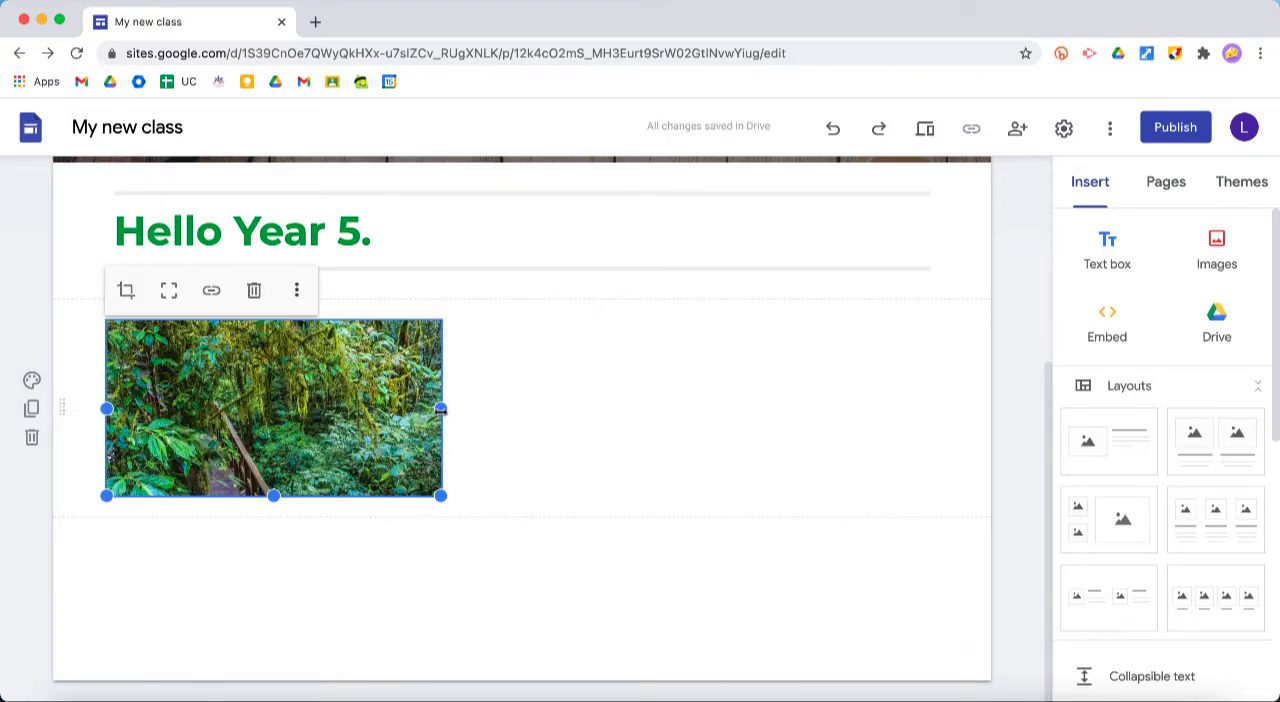
left_click_drag(440, 409, 932, 437)
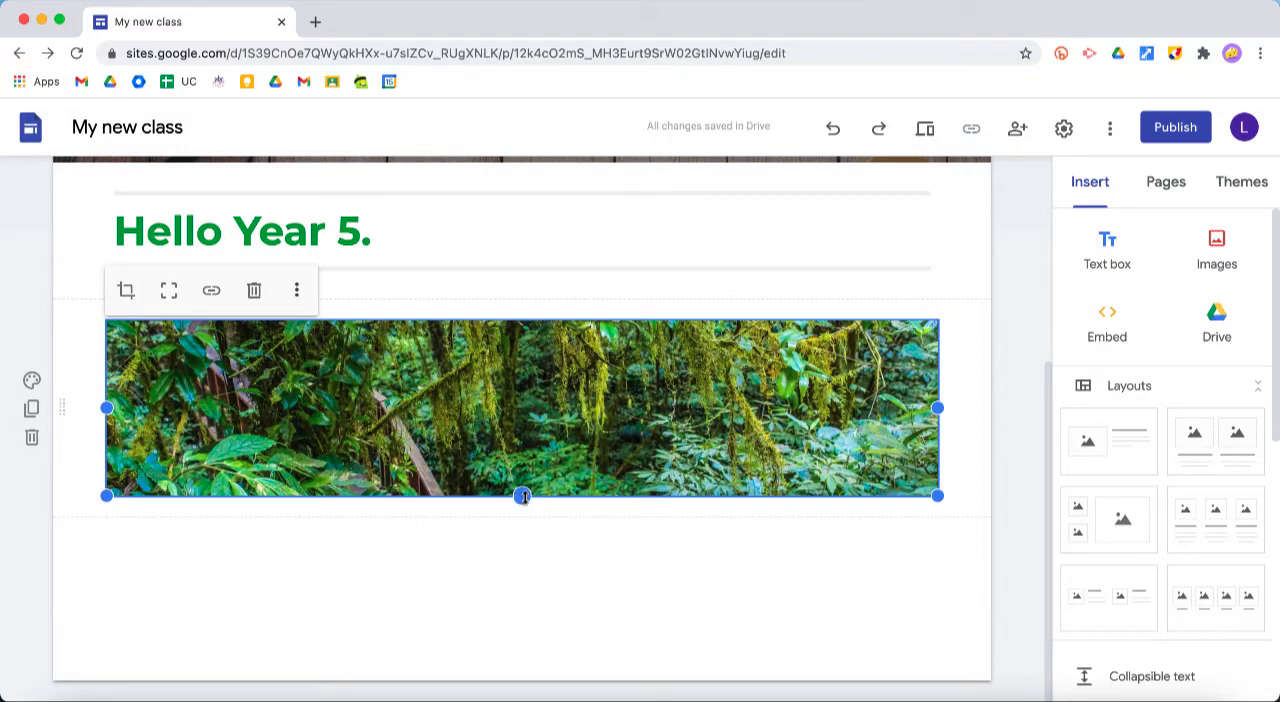
left_click_drag(522, 496, 523, 555)
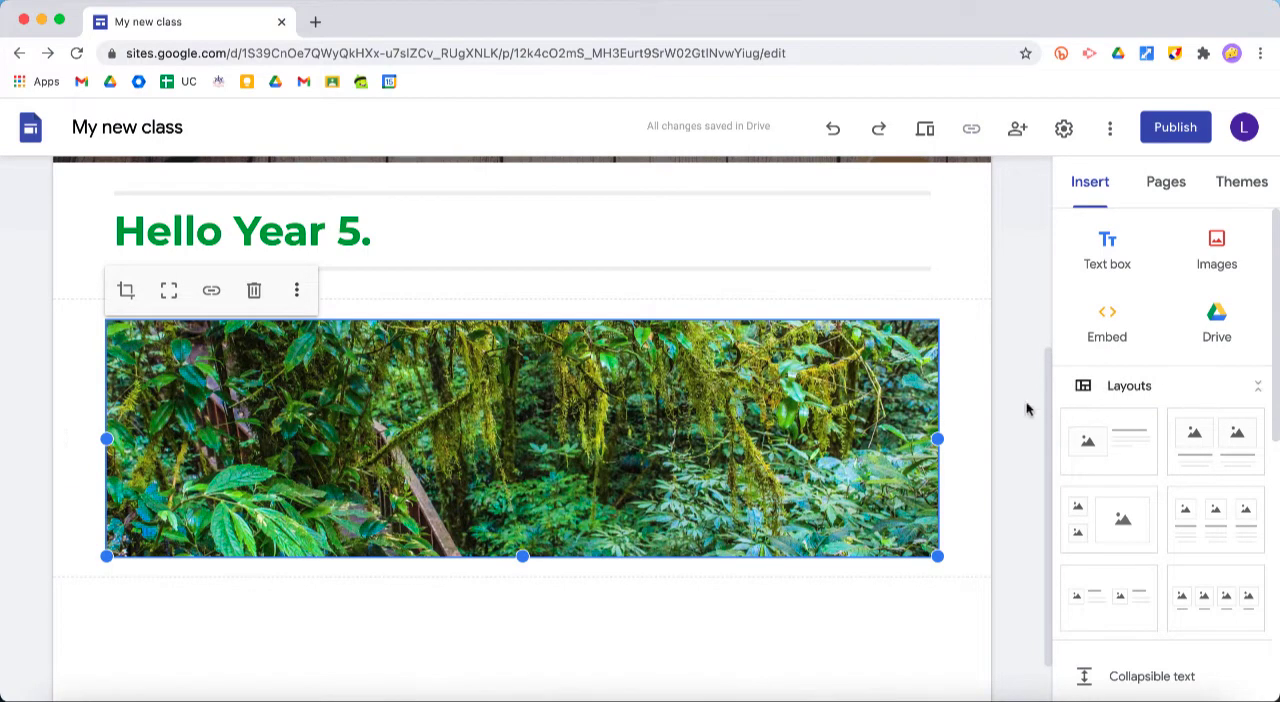
left_click(966, 420)
Replace the page header's background with a picture of trees on grass found through an image search for "forest"
scroll(966, 419, "up", 2)
scroll(966, 420, "up", 3)
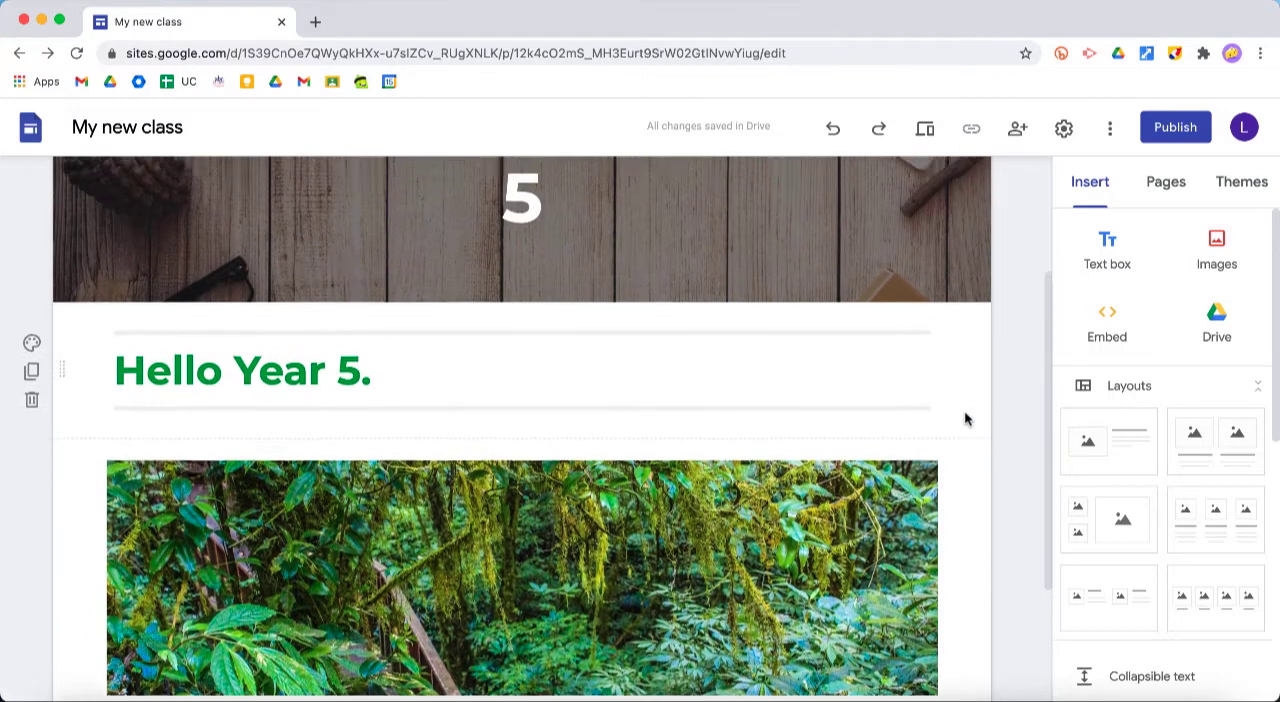
scroll(966, 420, "down", 3)
scroll(966, 420, "up", 3)
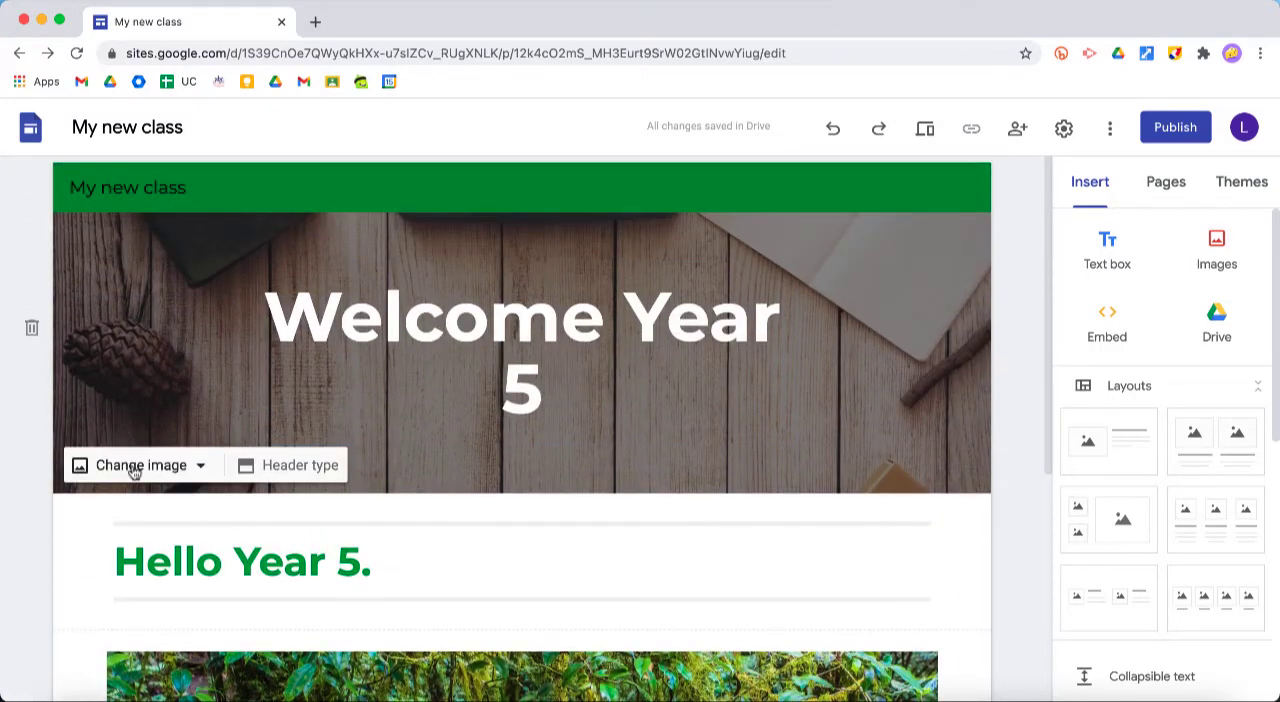
left_click(152, 466)
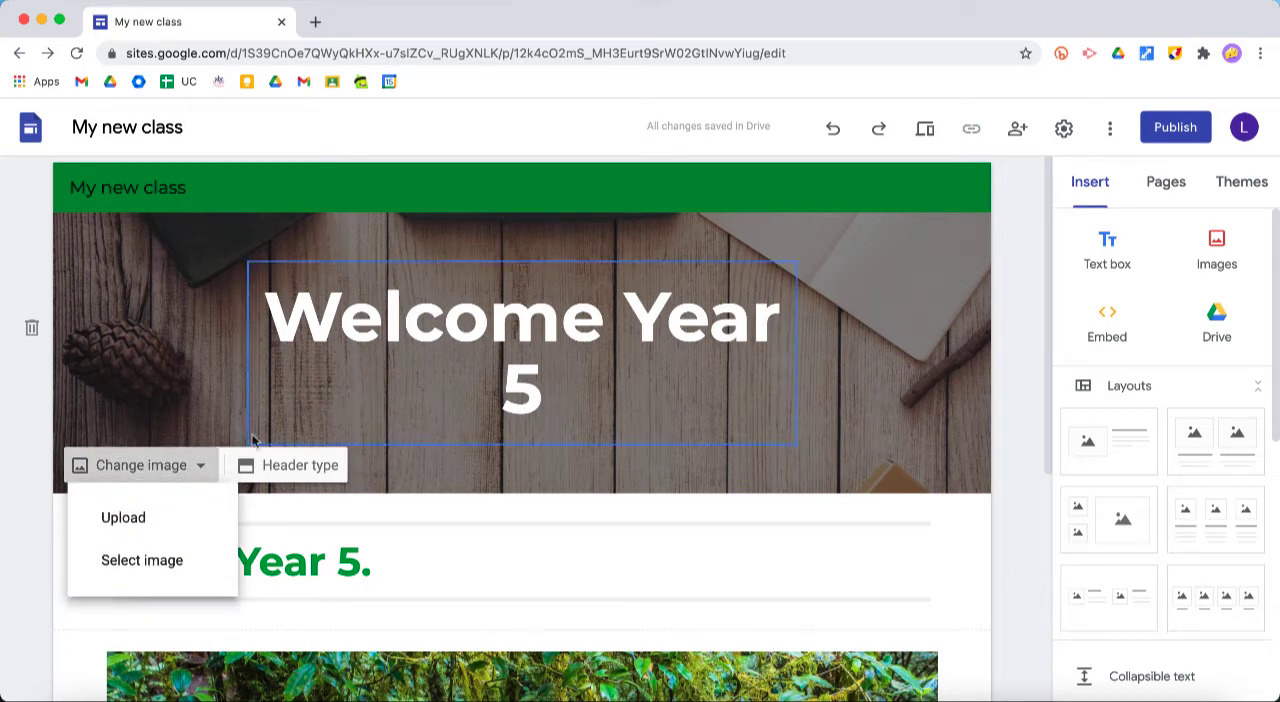
left_click(142, 559)
left_click(421, 218)
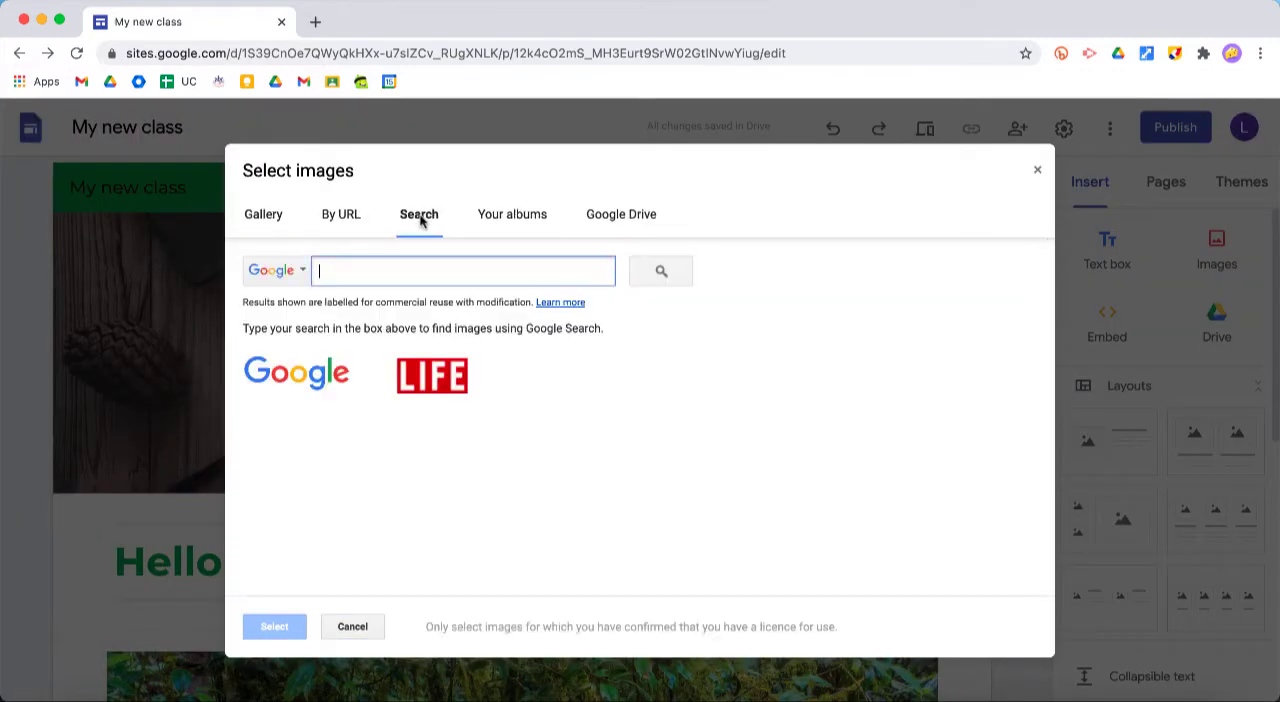
type("forest")
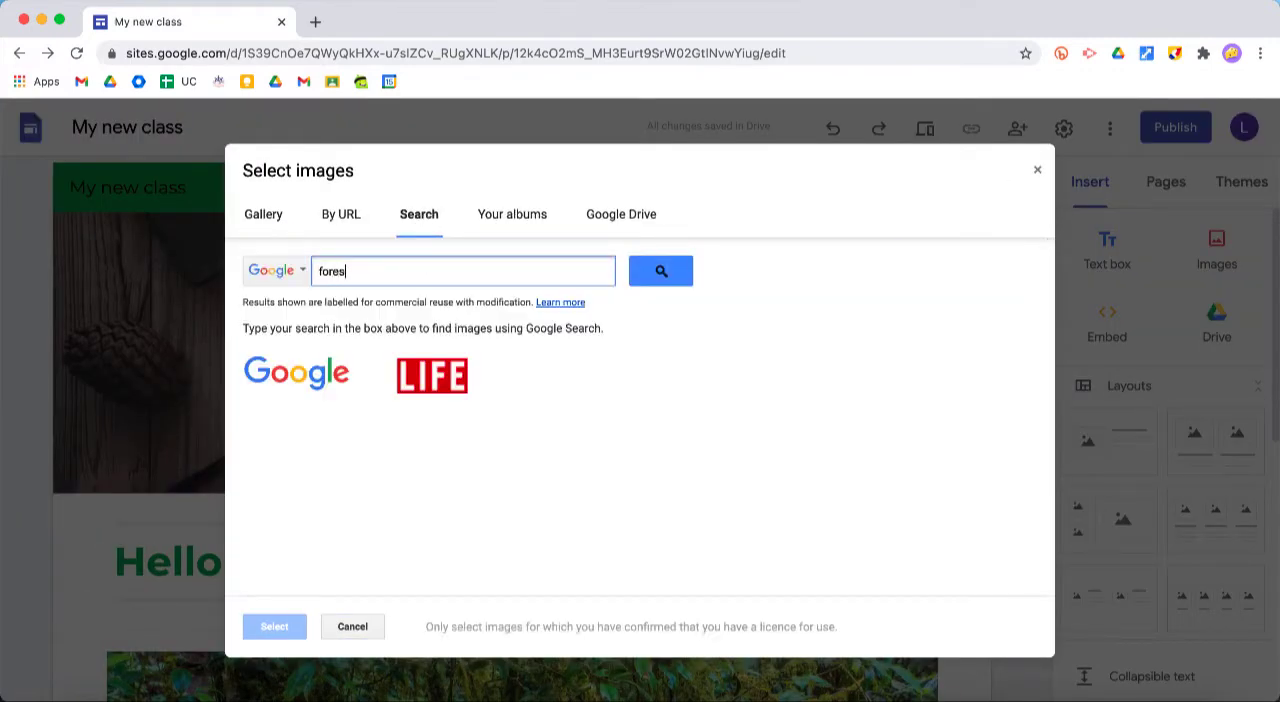
key("Return")
double_click(630, 445)
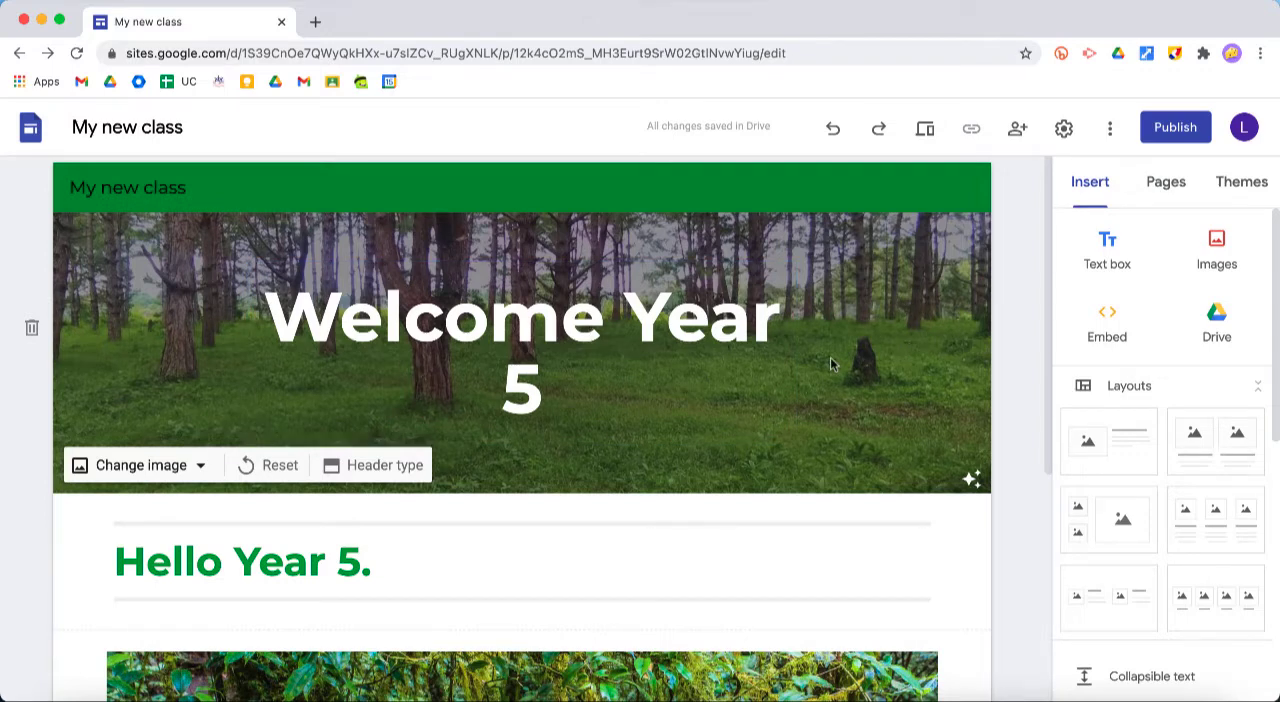
Try the header image without its readability adjustment, and restore the adjustment
left_click(971, 479)
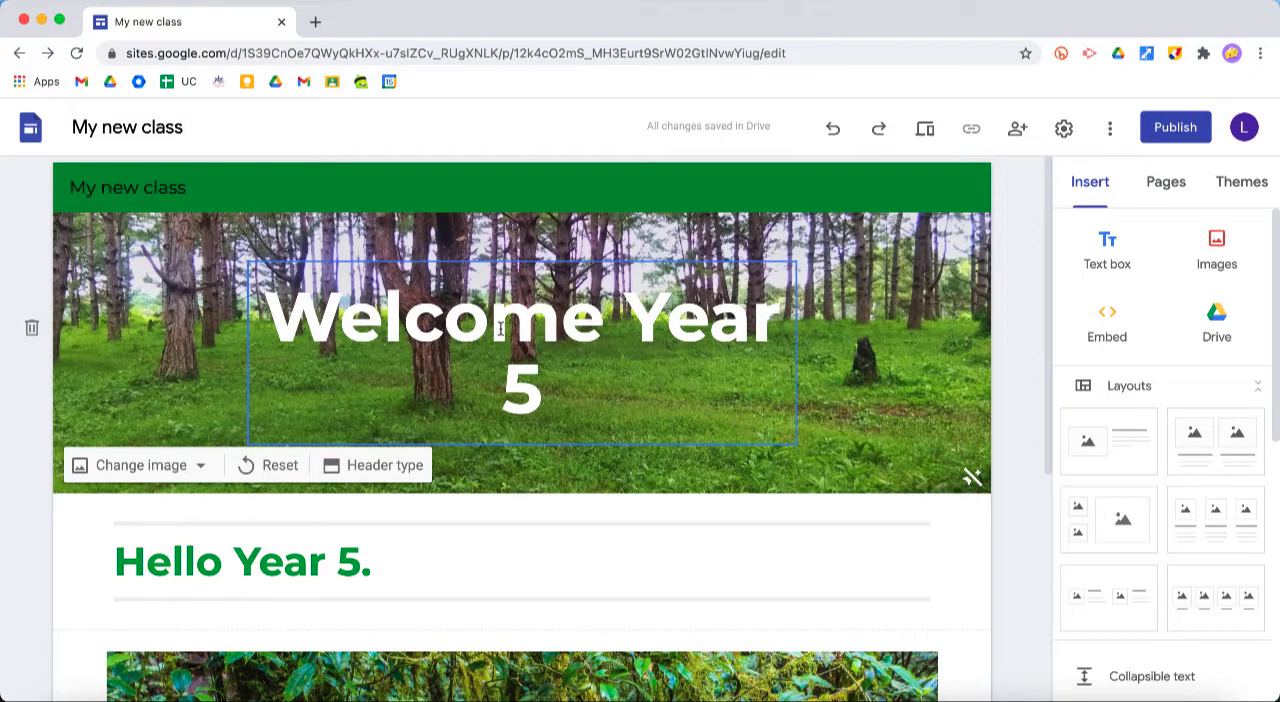
left_click(971, 479)
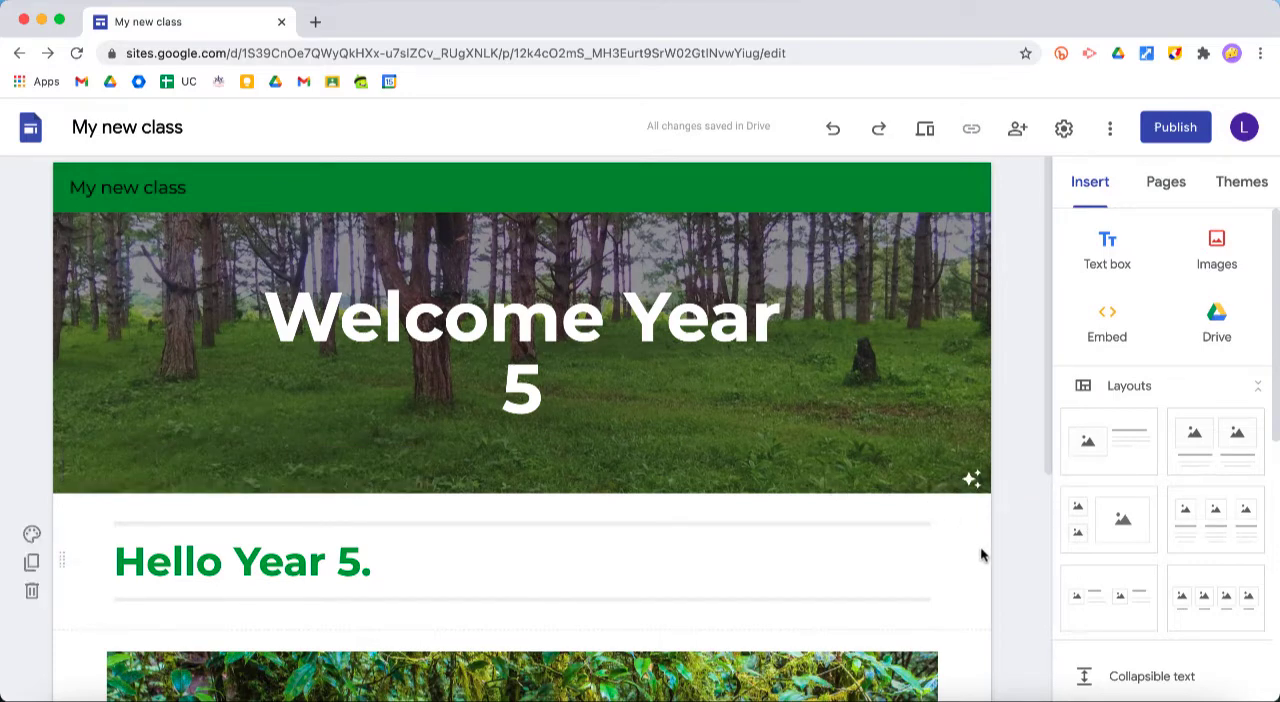
Examine the layouts and content elements available for insertion, and review the home page from header to rainforest image
scroll(981, 556, "down", 5)
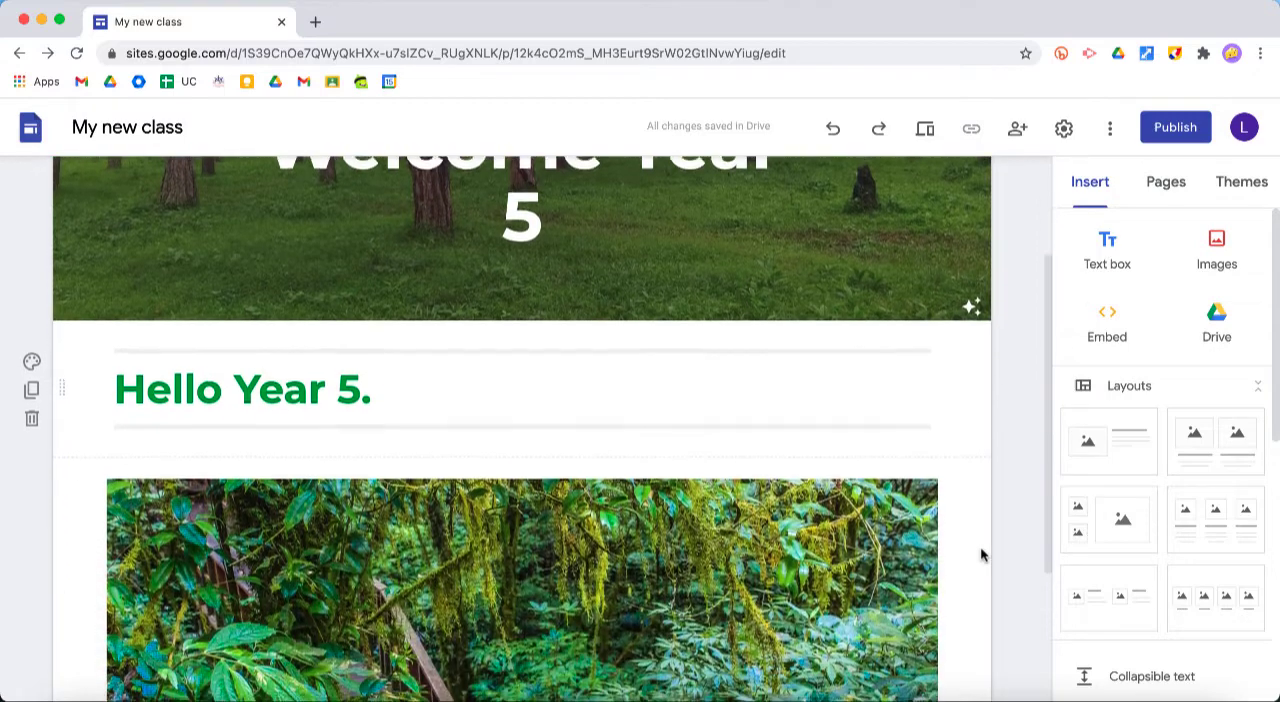
scroll(981, 556, "down", 1)
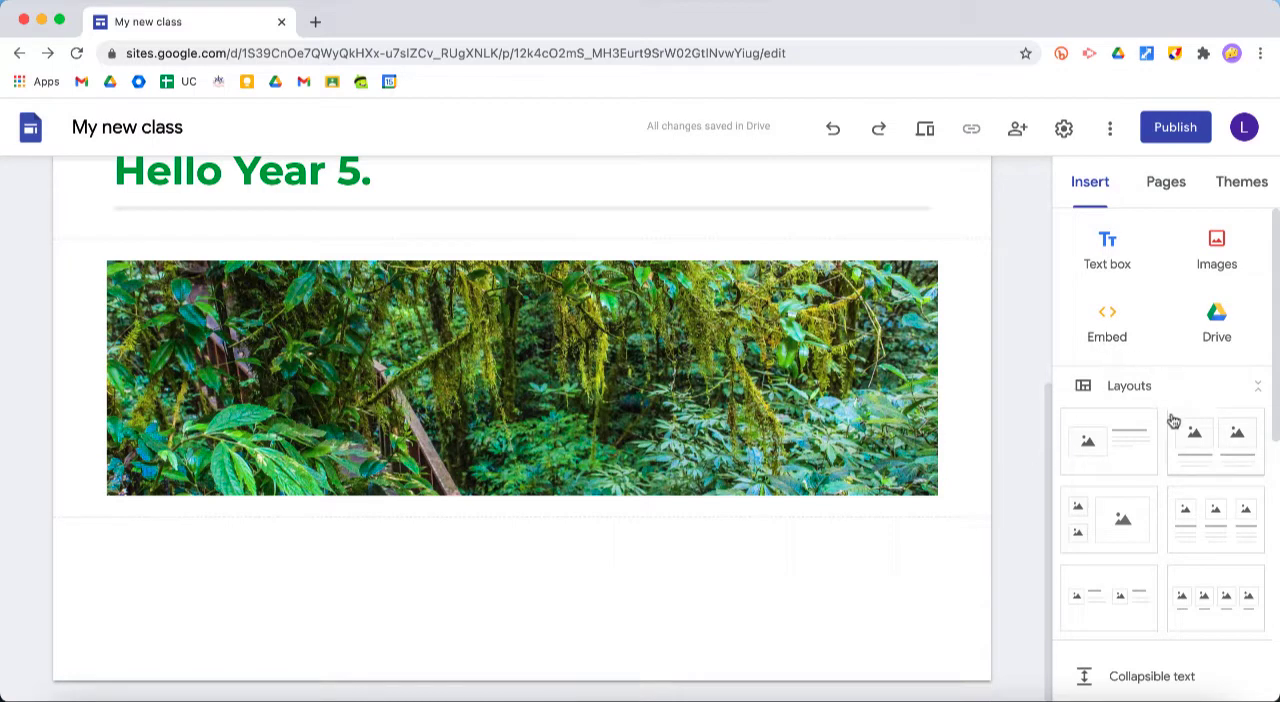
scroll(1173, 420, "down", 1)
scroll(1173, 420, "down", 2)
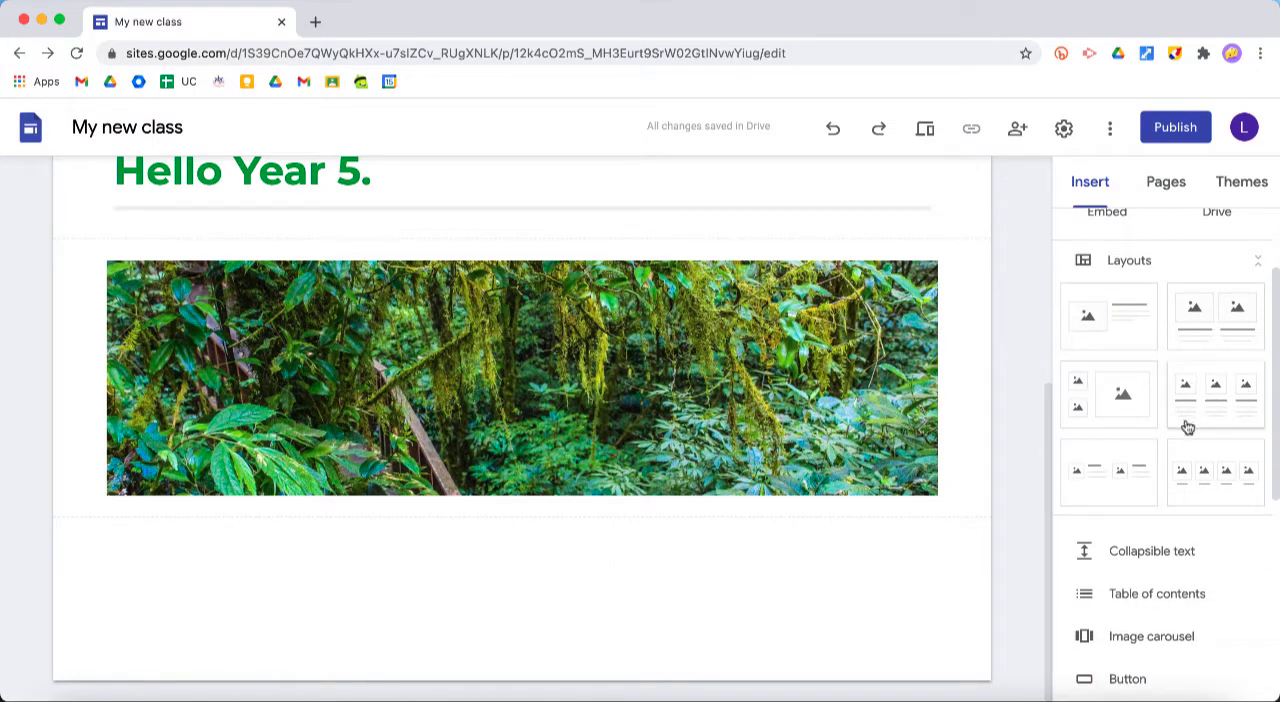
scroll(1165, 480, "down", 5)
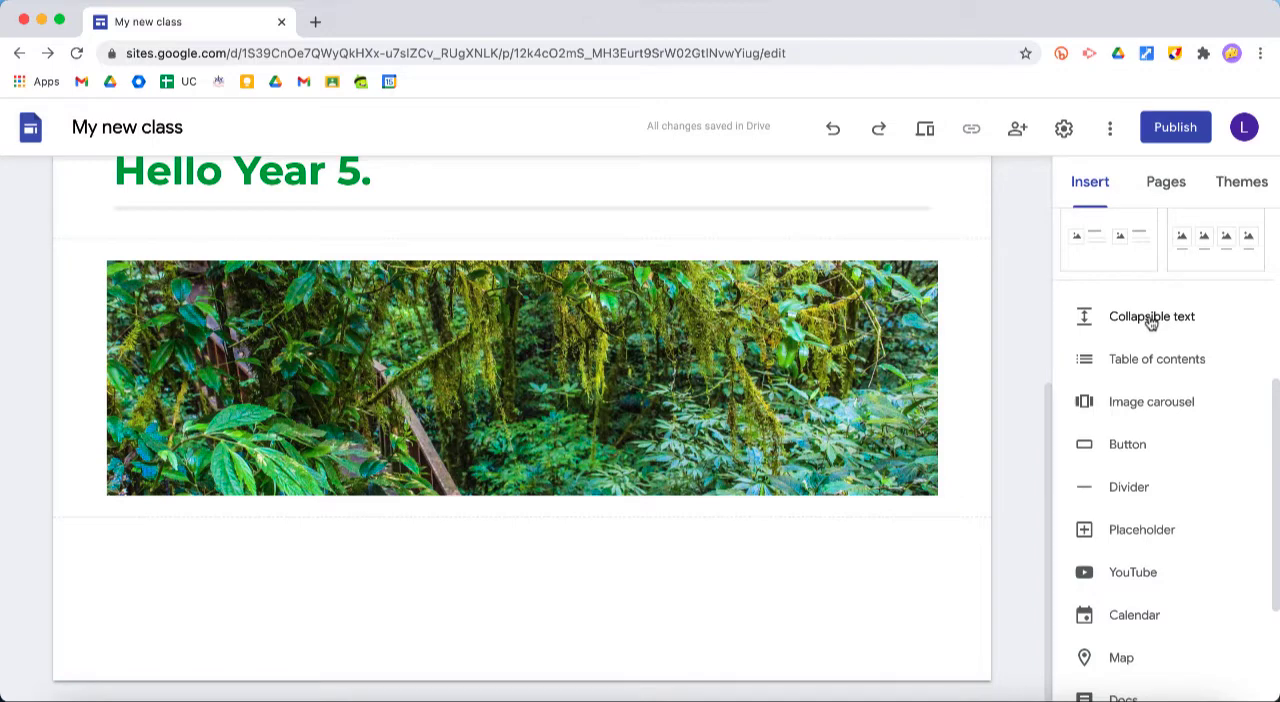
scroll(1152, 320, "down", 4)
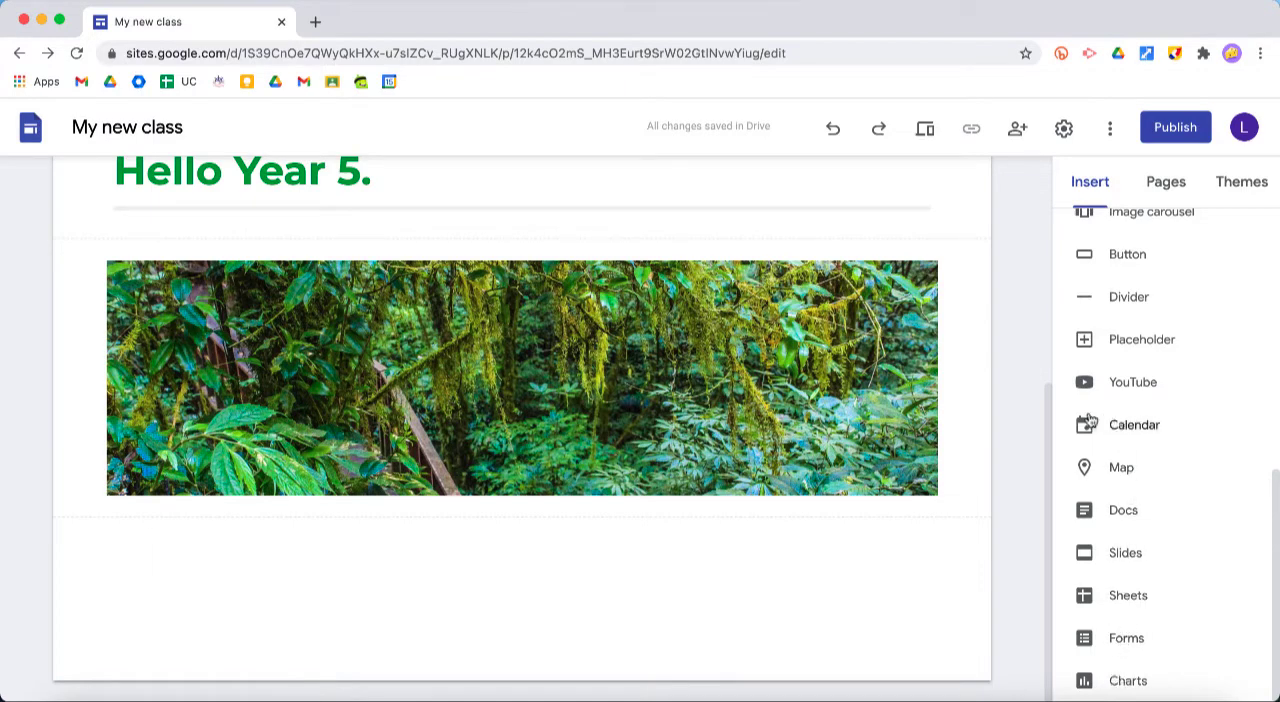
scroll(997, 425, "up", 5)
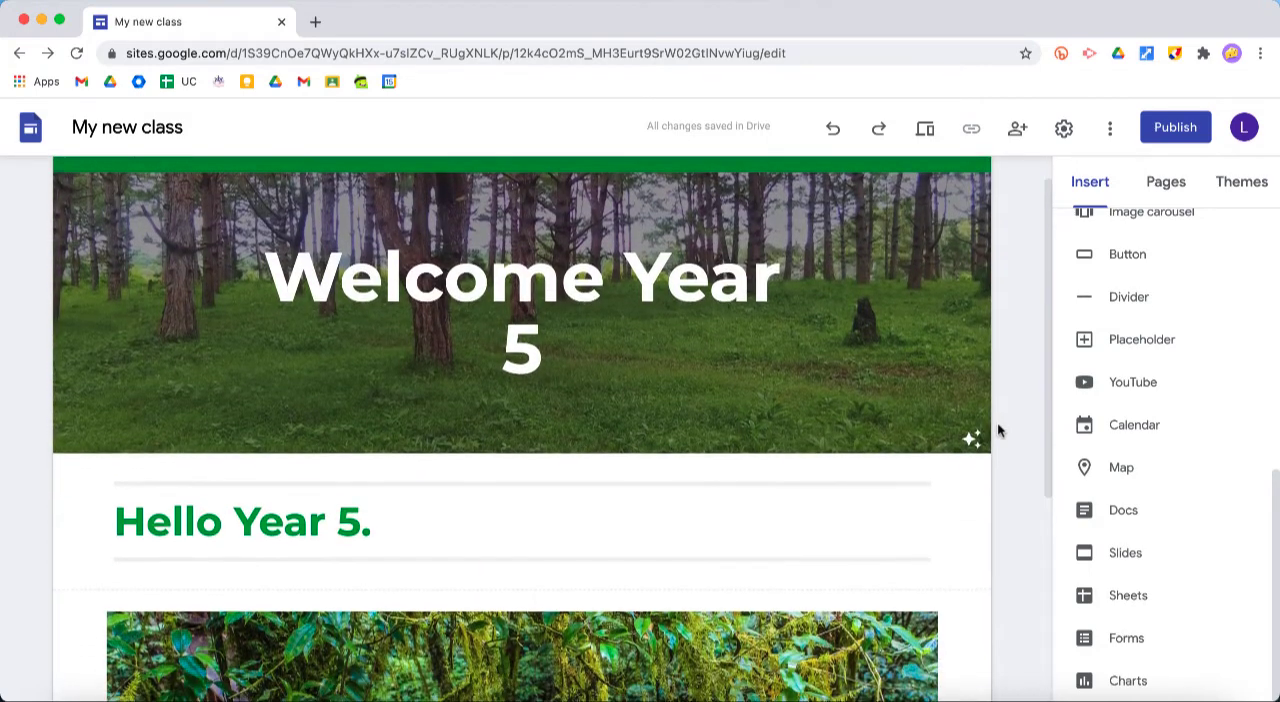
scroll(997, 430, "up", 1)
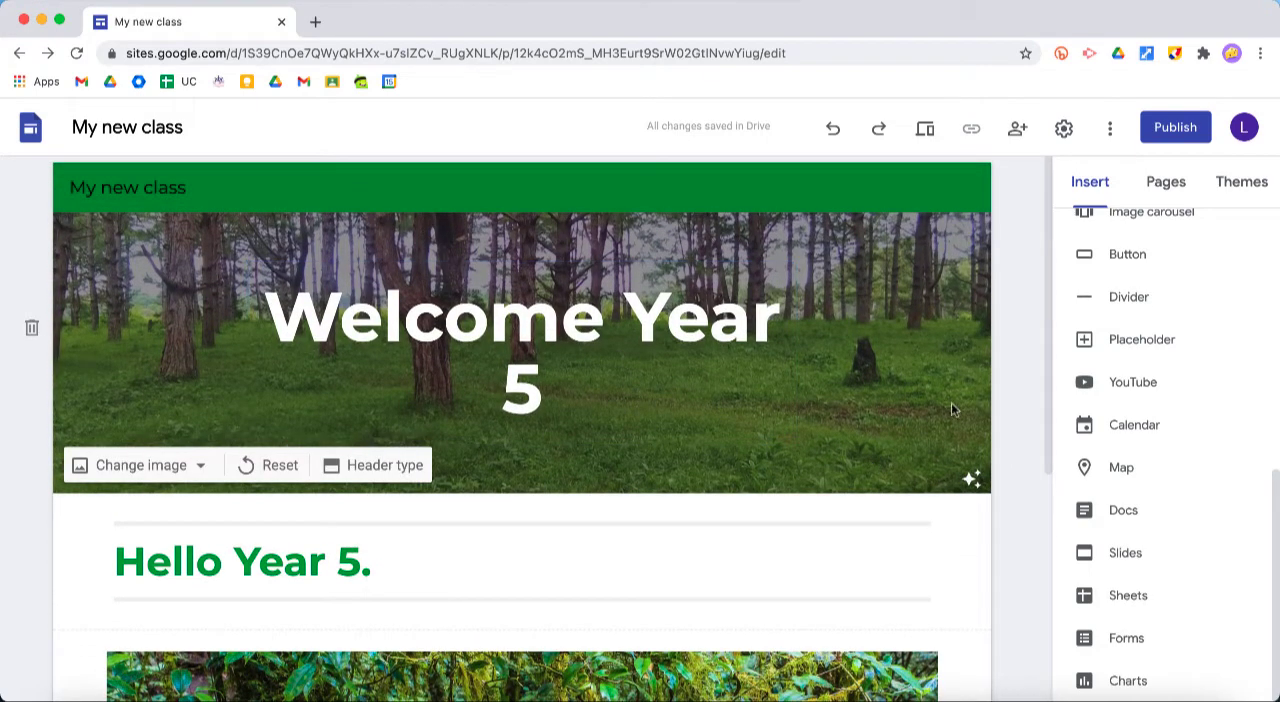
scroll(895, 318, "down", 4)
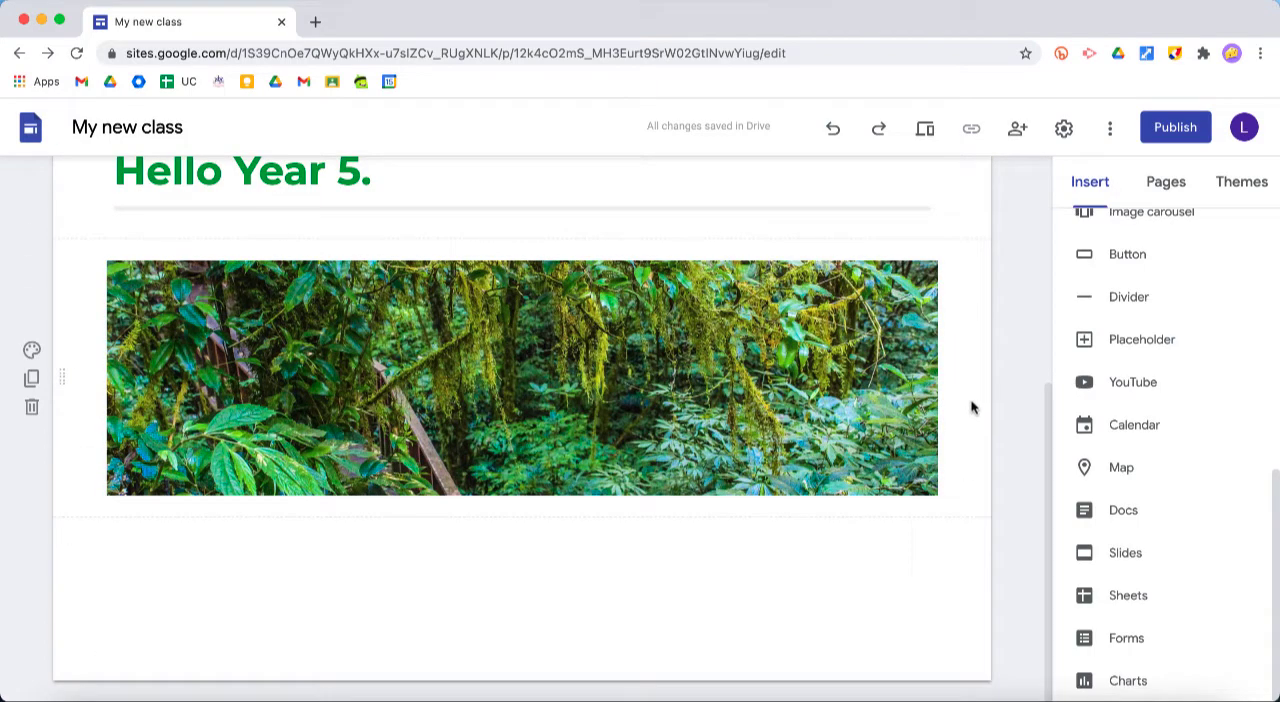
Add a new page named "Autumn" to the site
left_click(1172, 187)
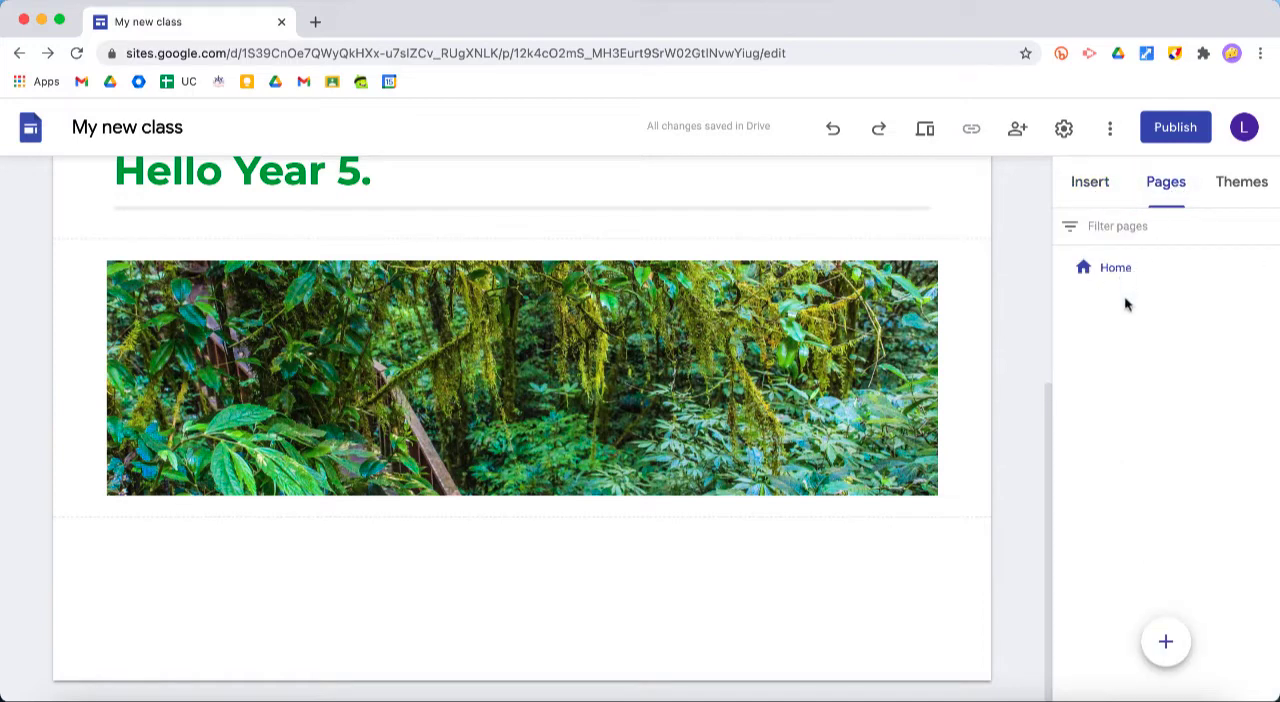
mouse_move(1168, 650)
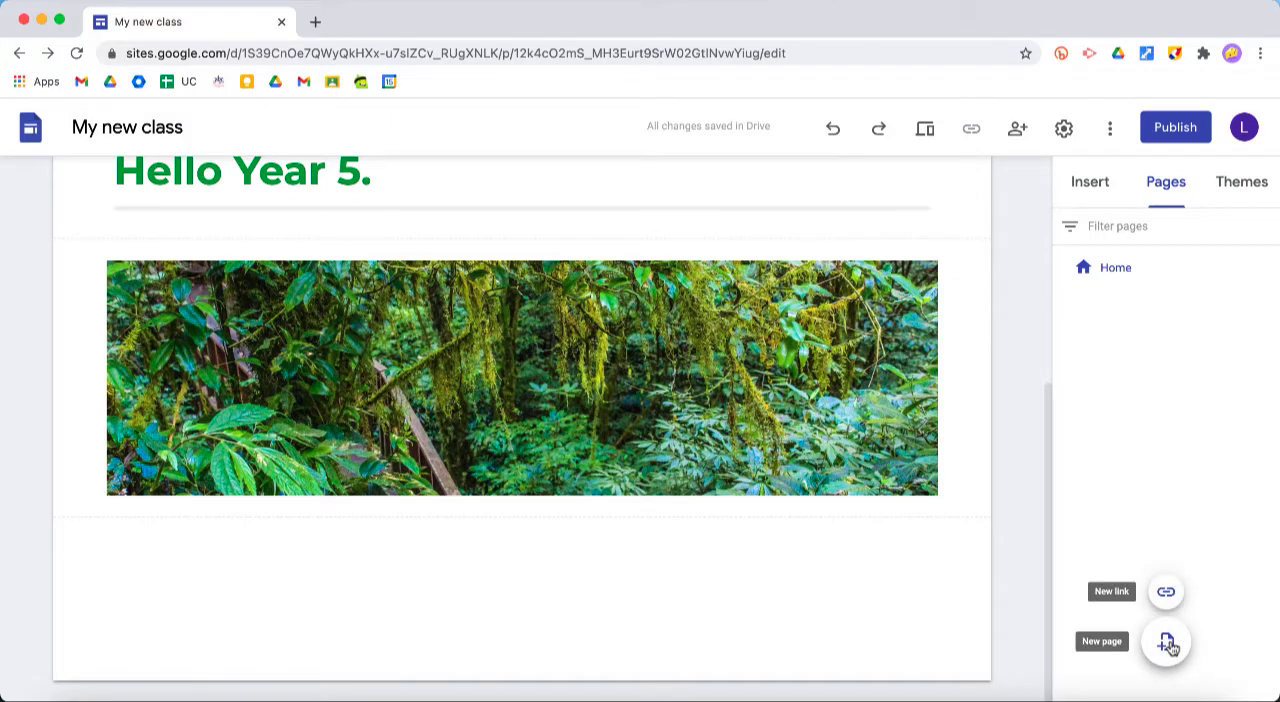
left_click(1168, 643)
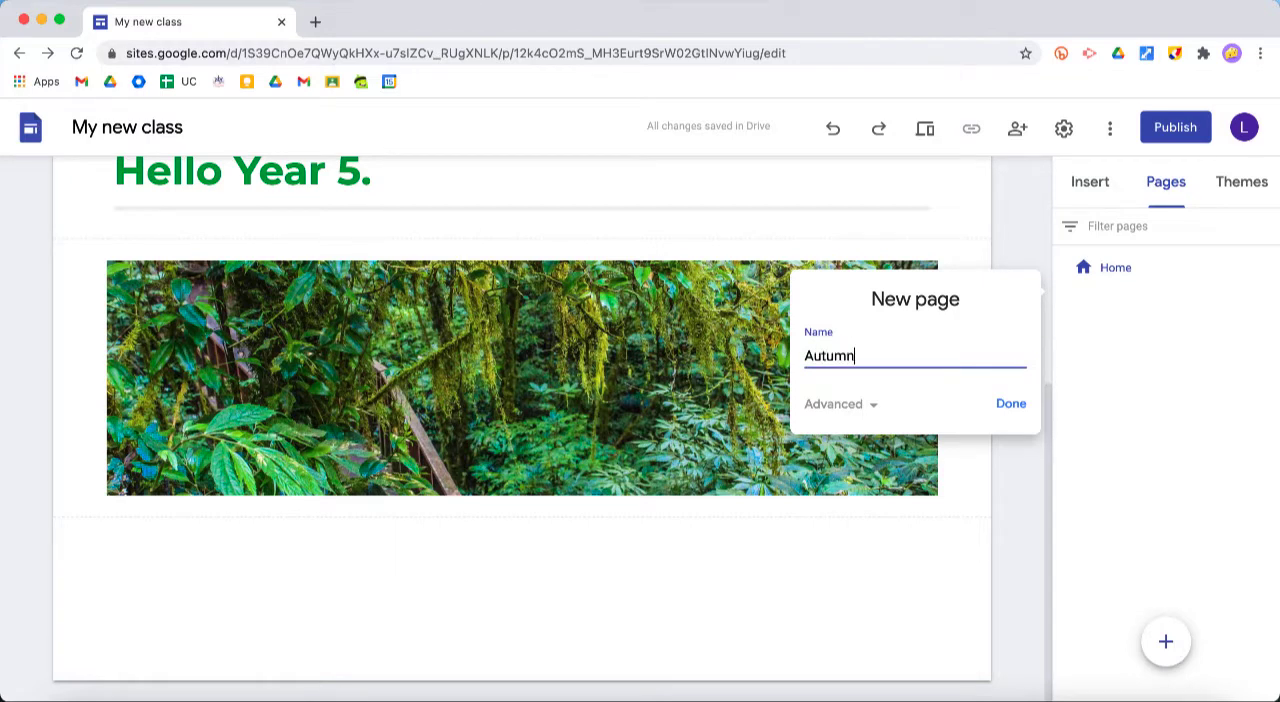
left_click(1008, 404)
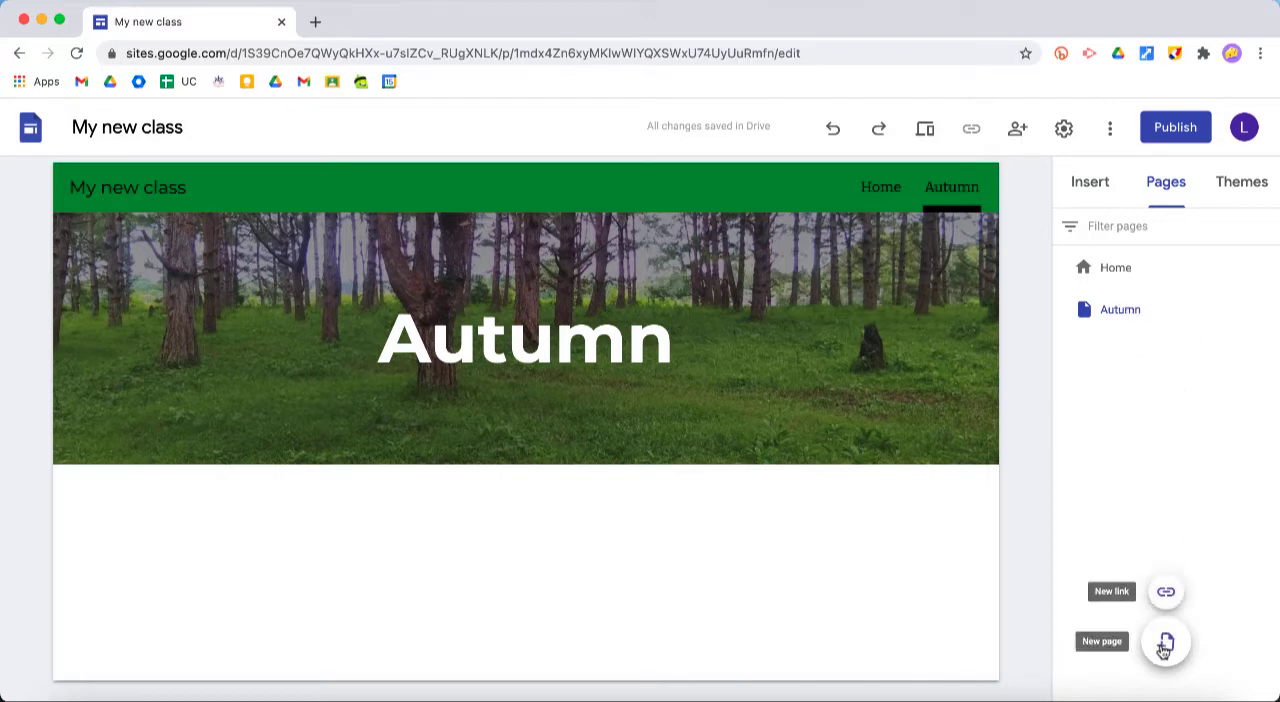
Add a new page named "Spring" and place it above Autumn in the page order
left_click(1164, 645)
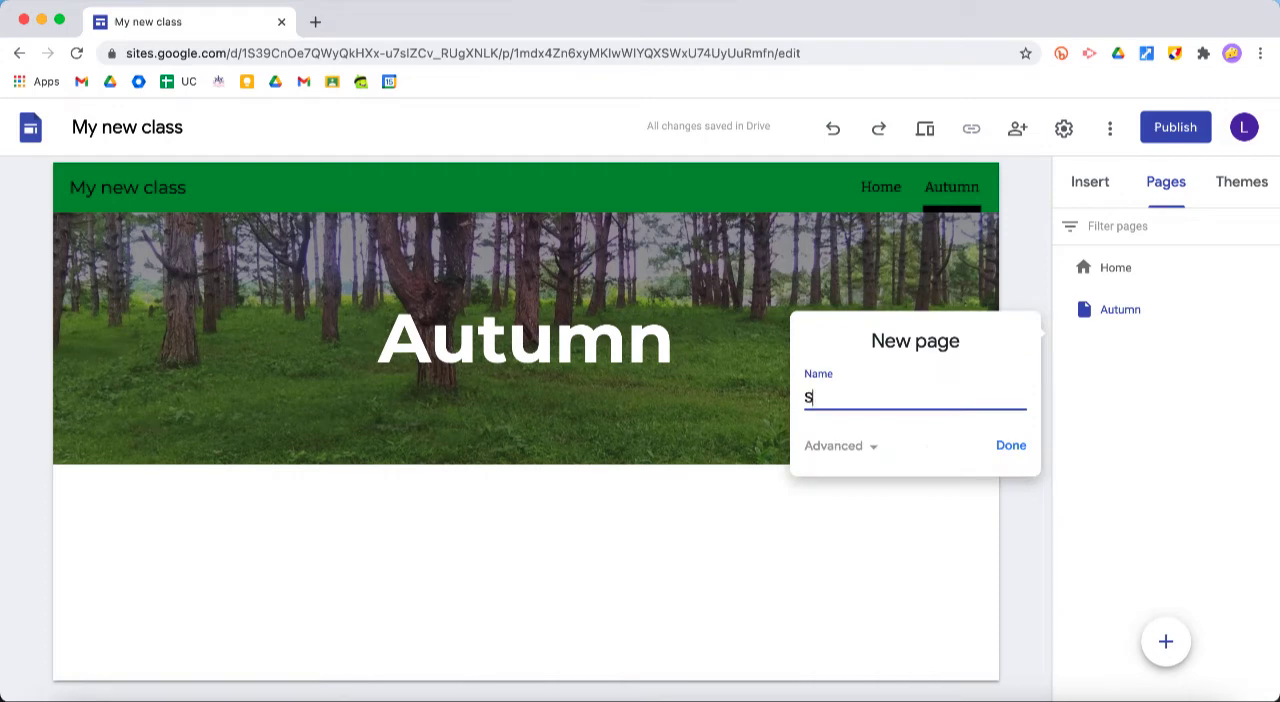
left_click(1011, 447)
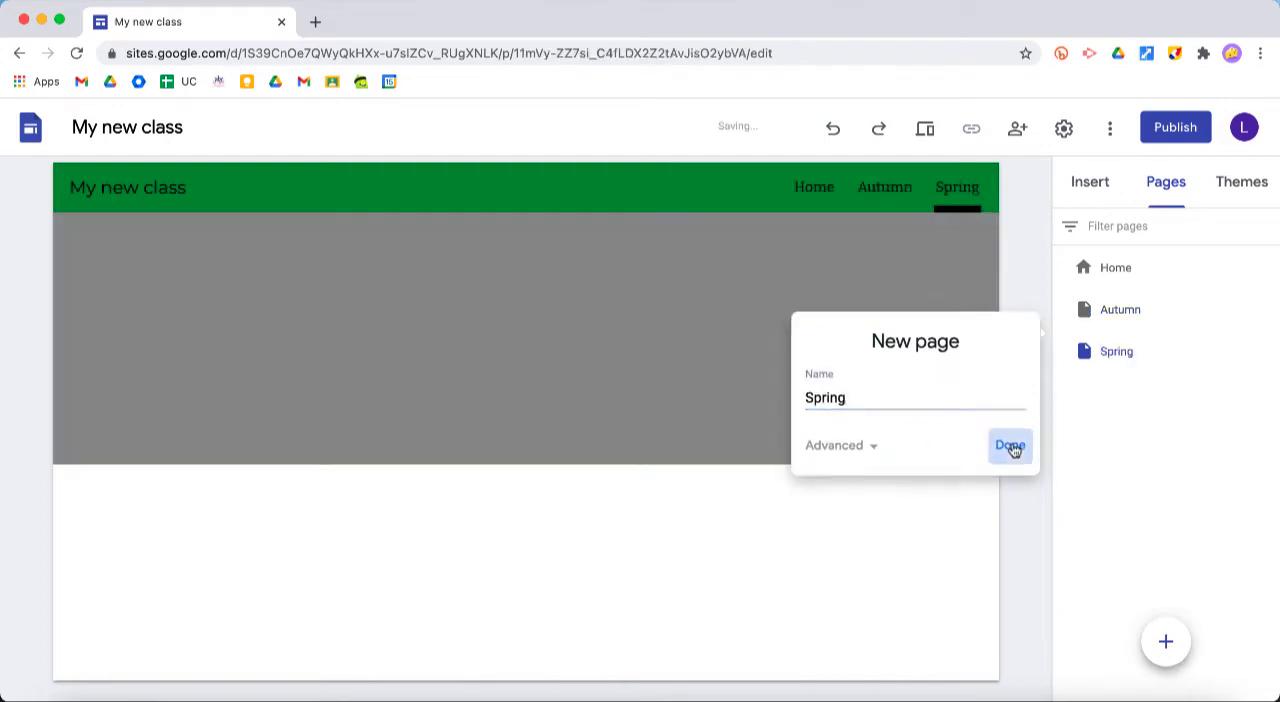
left_click_drag(1126, 310, 1124, 366)
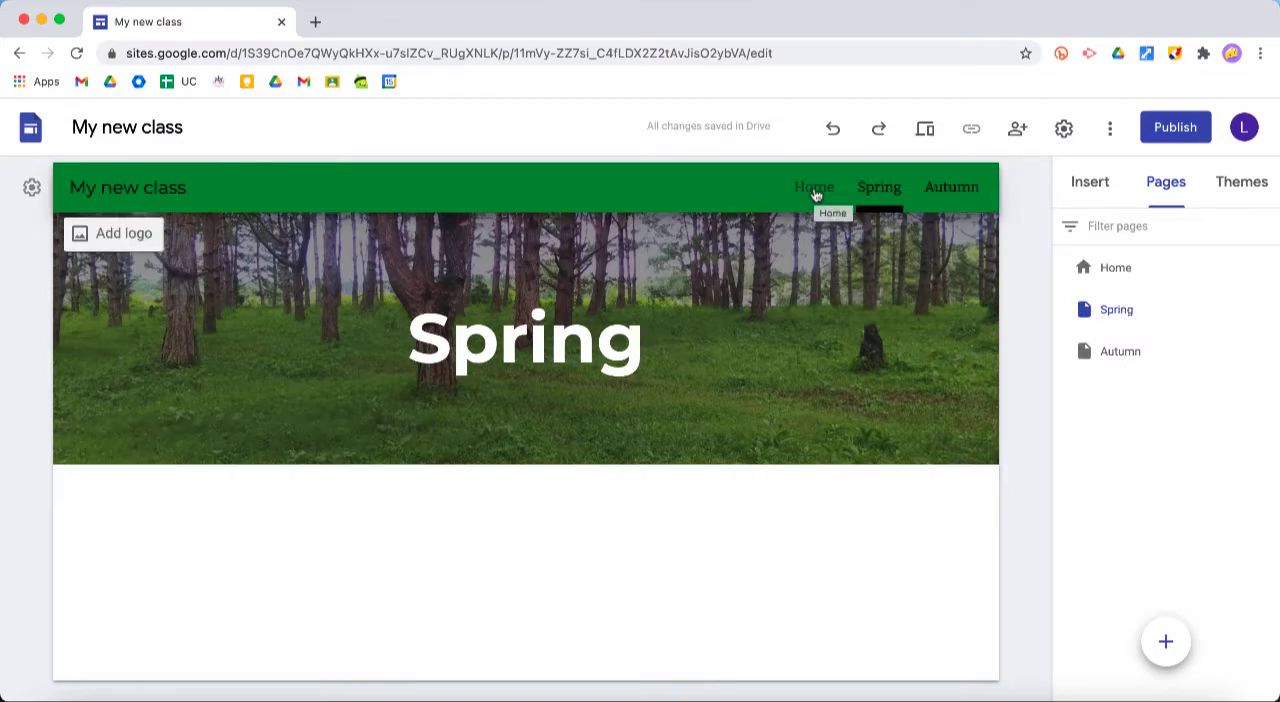
Return to the Home page and view the rainforest image section
left_click(820, 195)
scroll(691, 418, "down", 3)
scroll(691, 418, "down", 2)
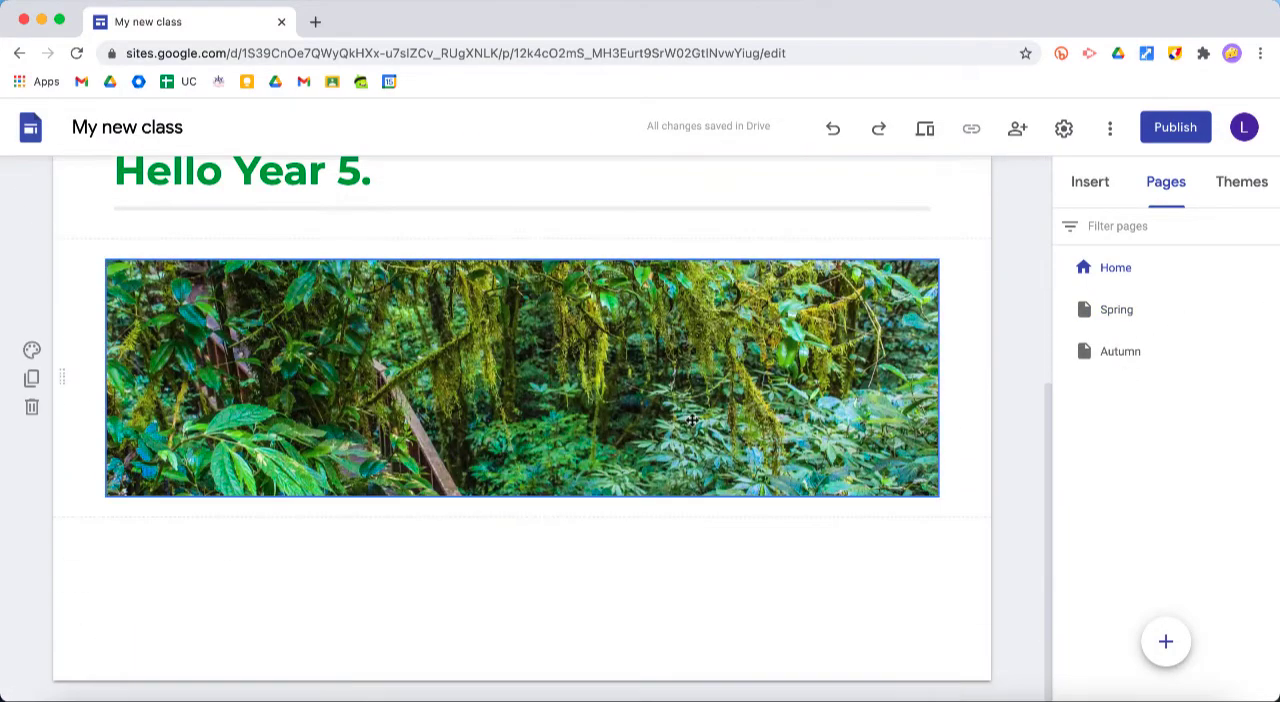
View the Autumn and Spring pages through the site's navigation bar
scroll(691, 418, "up", 5)
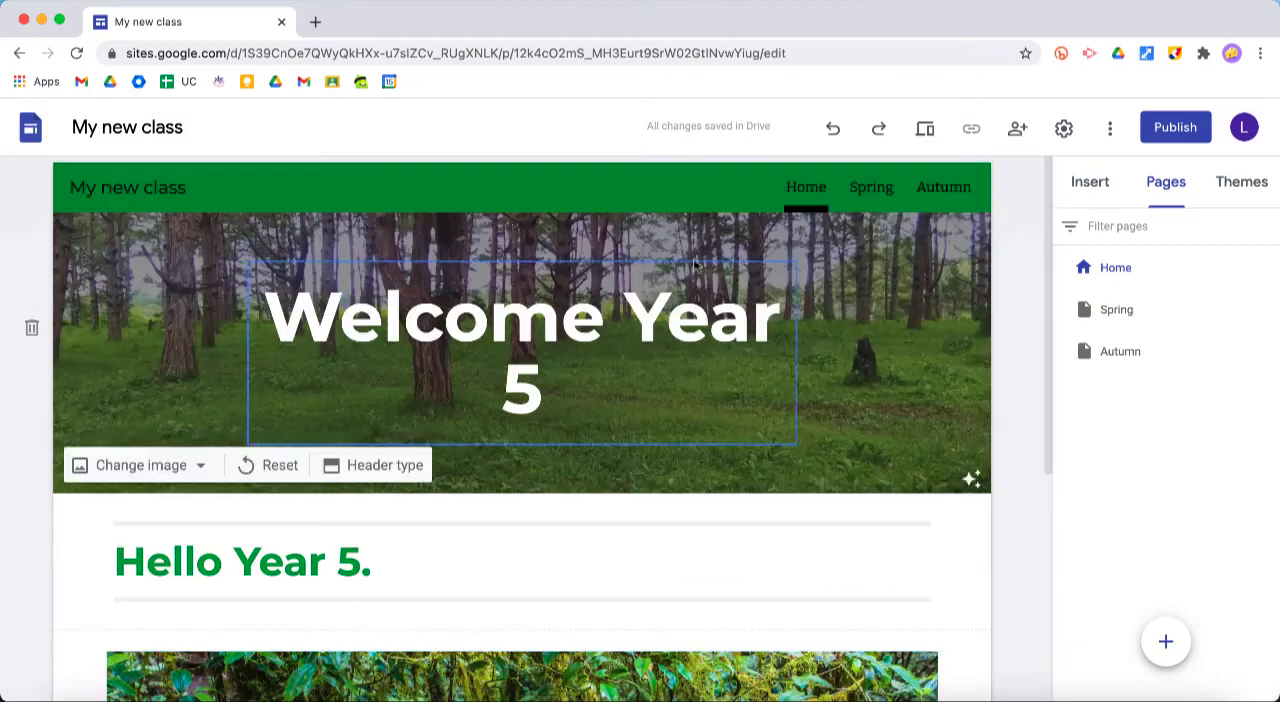
left_click(878, 193)
left_click(945, 190)
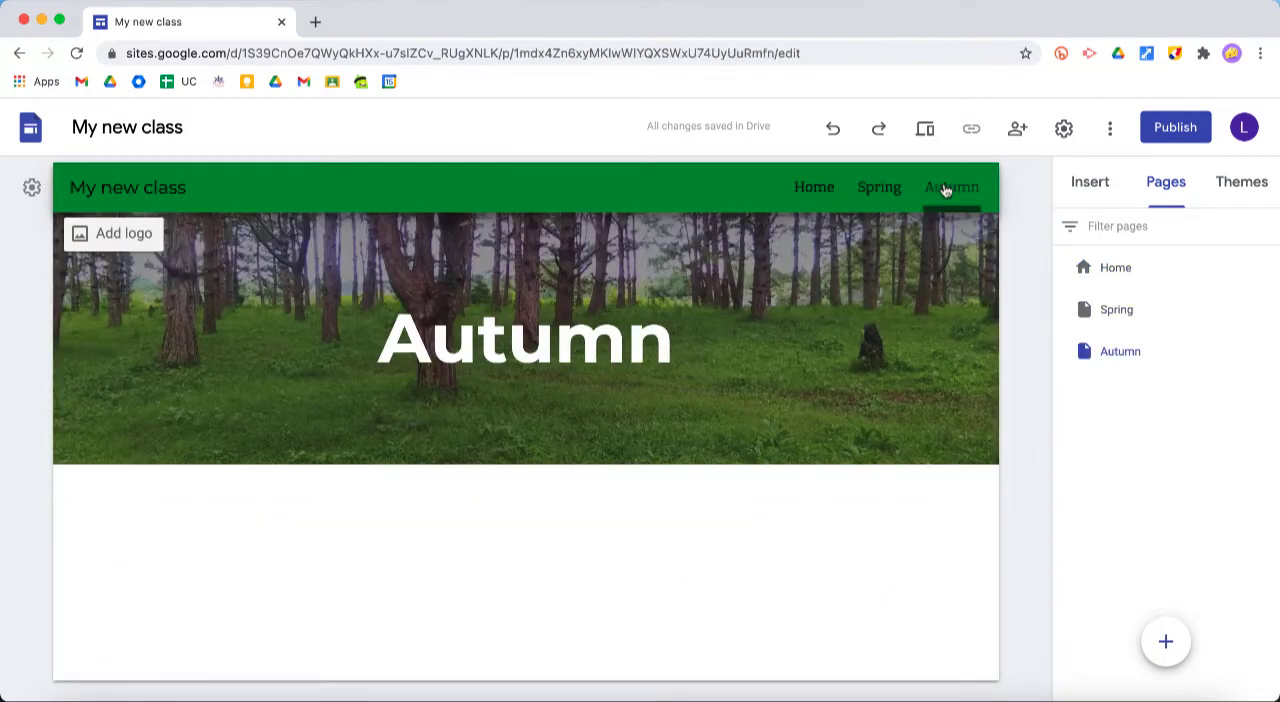
left_click(880, 188)
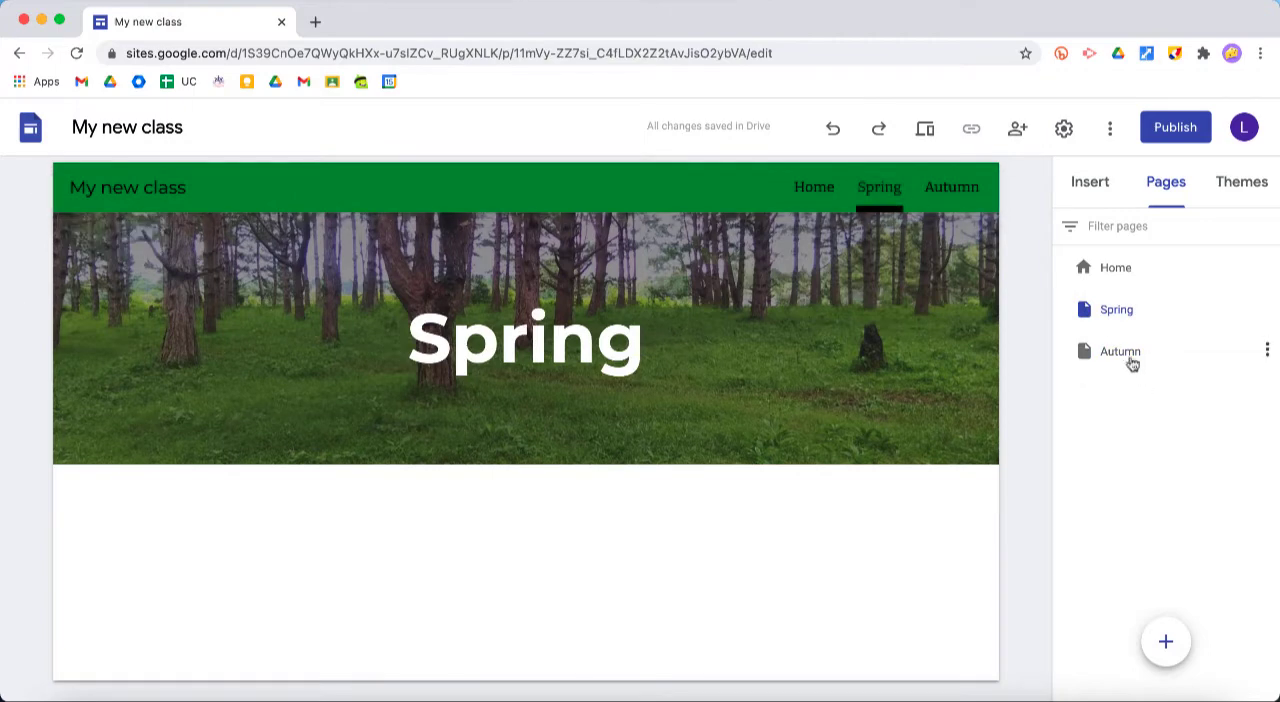
Move the Autumn page above Spring in the page order and open Autumn
left_click_drag(1129, 357, 1125, 290)
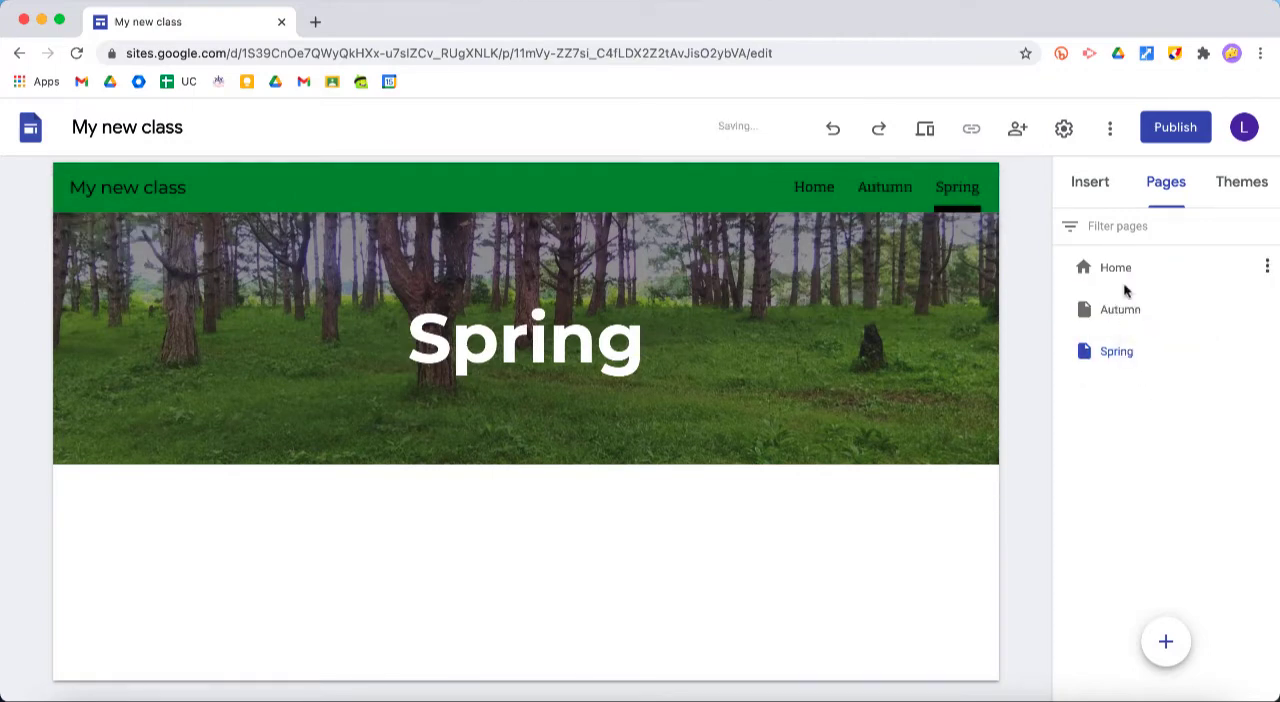
left_click_drag(1123, 352, 1134, 320)
left_click(1125, 311)
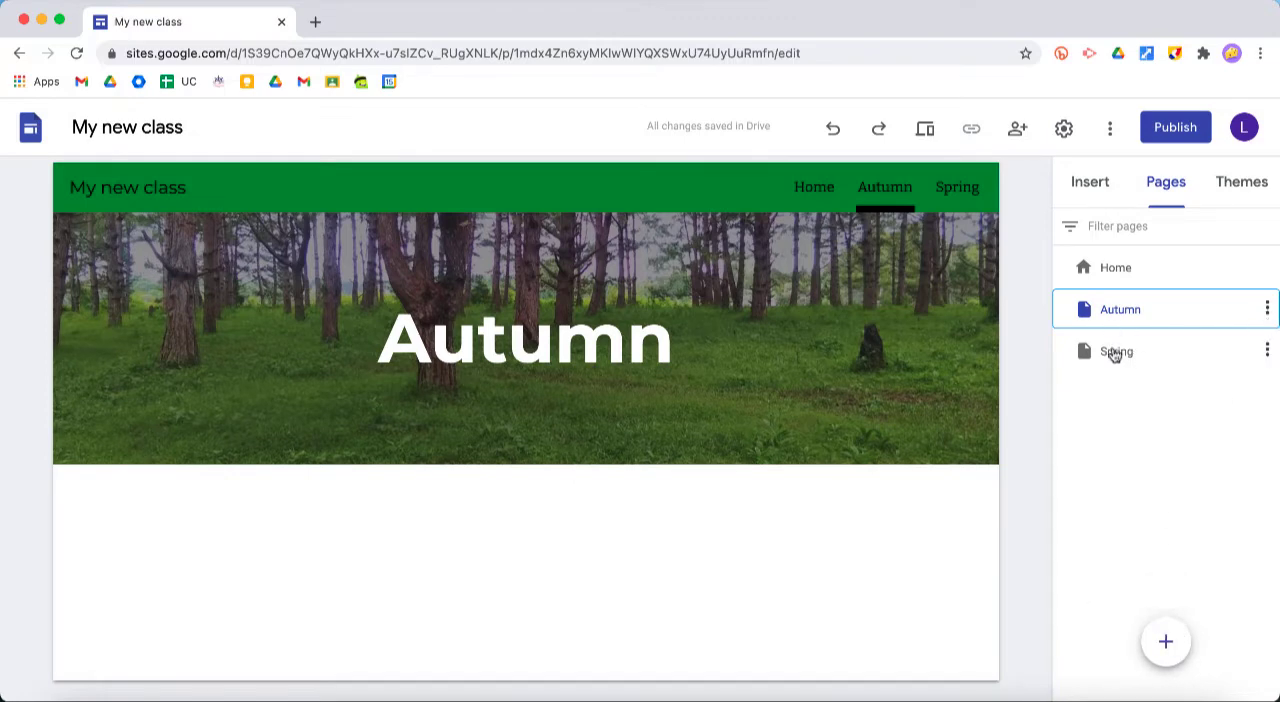
Nest the Spring page under Autumn as a subpage and open it from Autumn's dropdown in the site navigation
left_click_drag(1114, 355, 1151, 317)
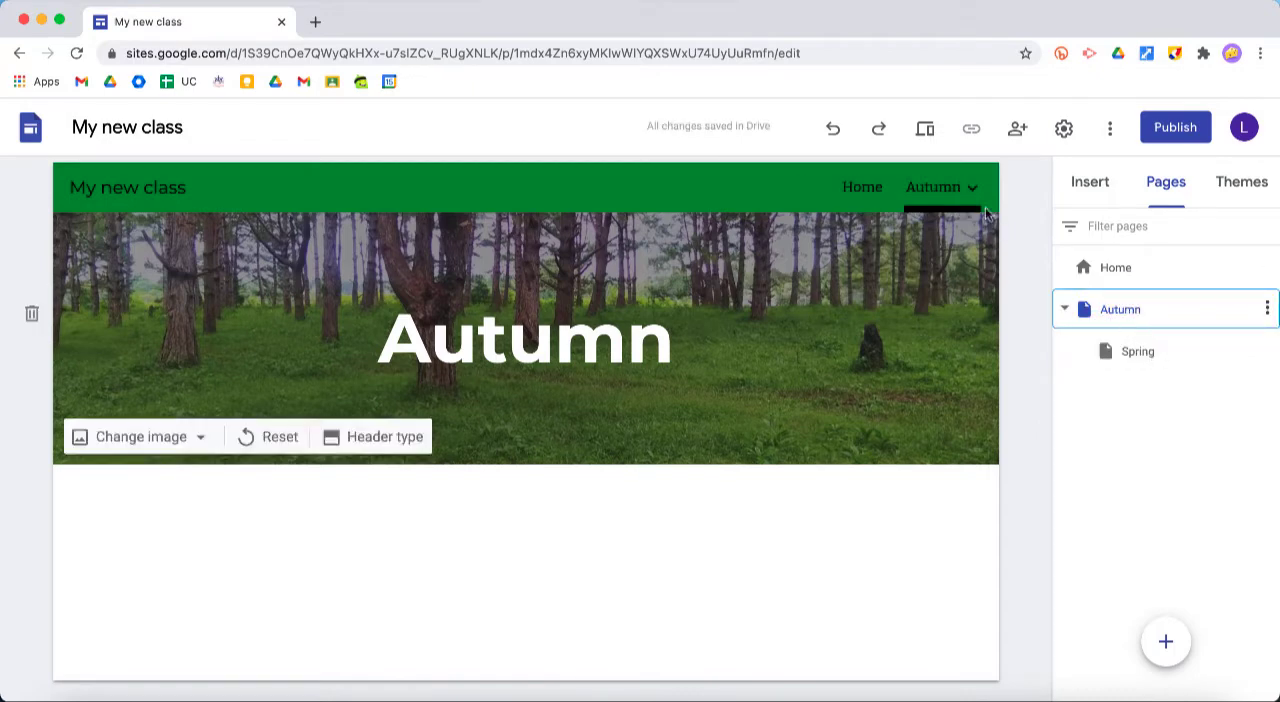
mouse_move(966, 191)
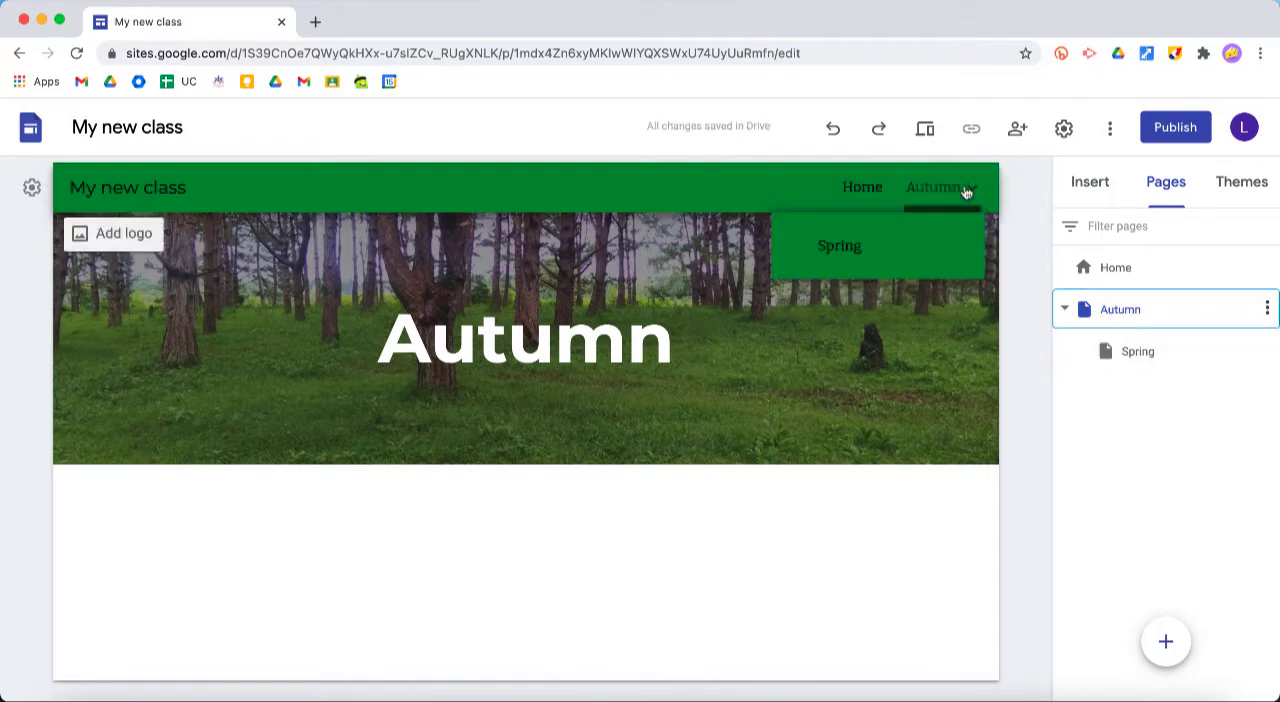
left_click(858, 250)
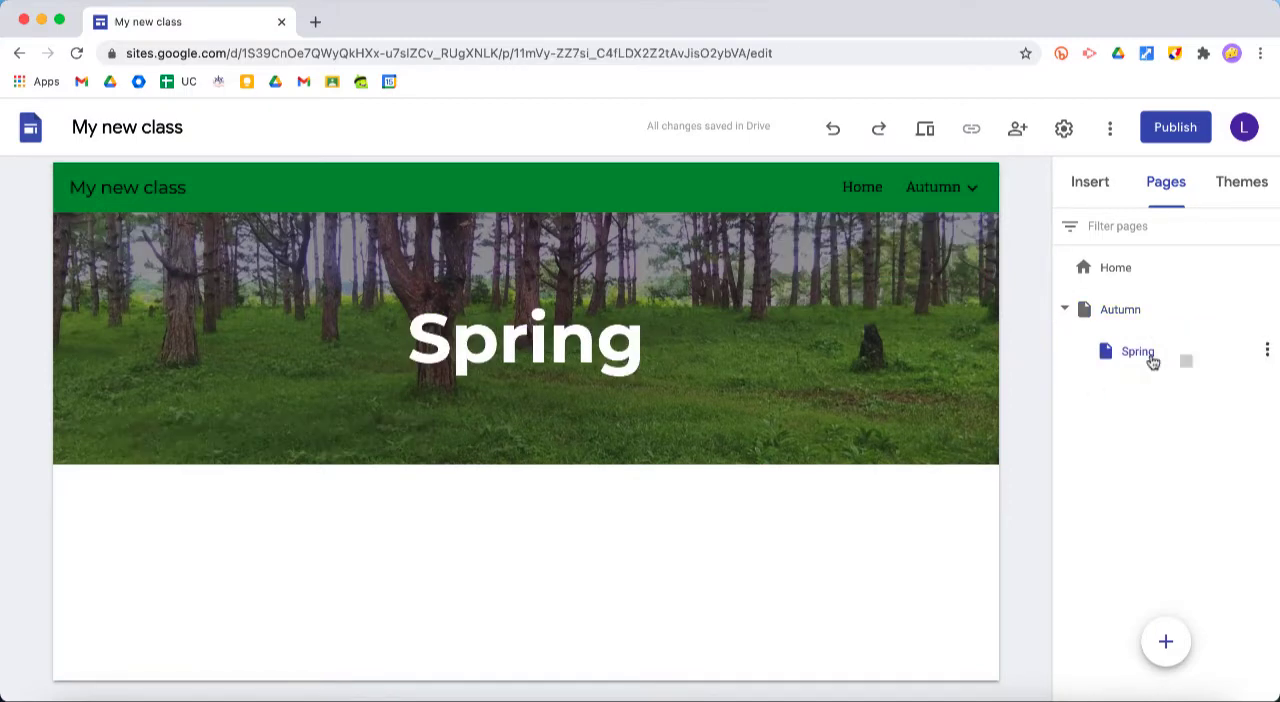
Move the Spring page back out to the top level and place it below Autumn
left_click_drag(1151, 358, 1134, 297)
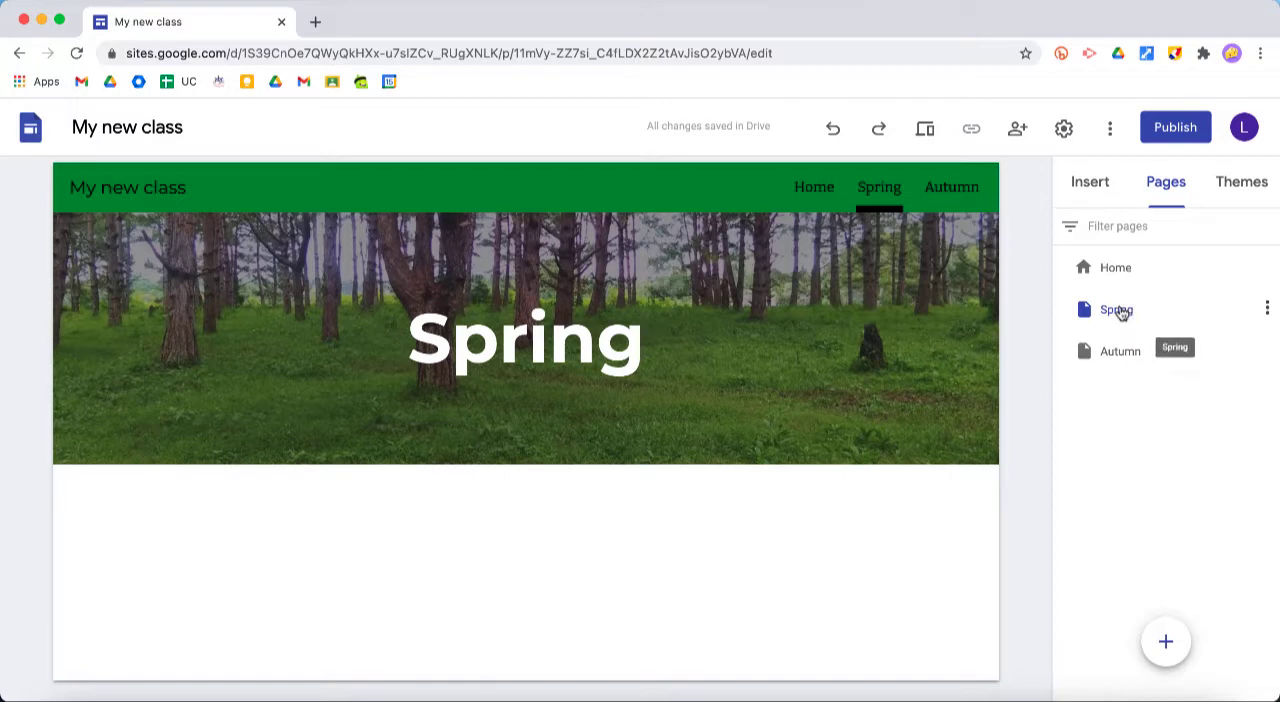
left_click_drag(1120, 314, 1127, 372)
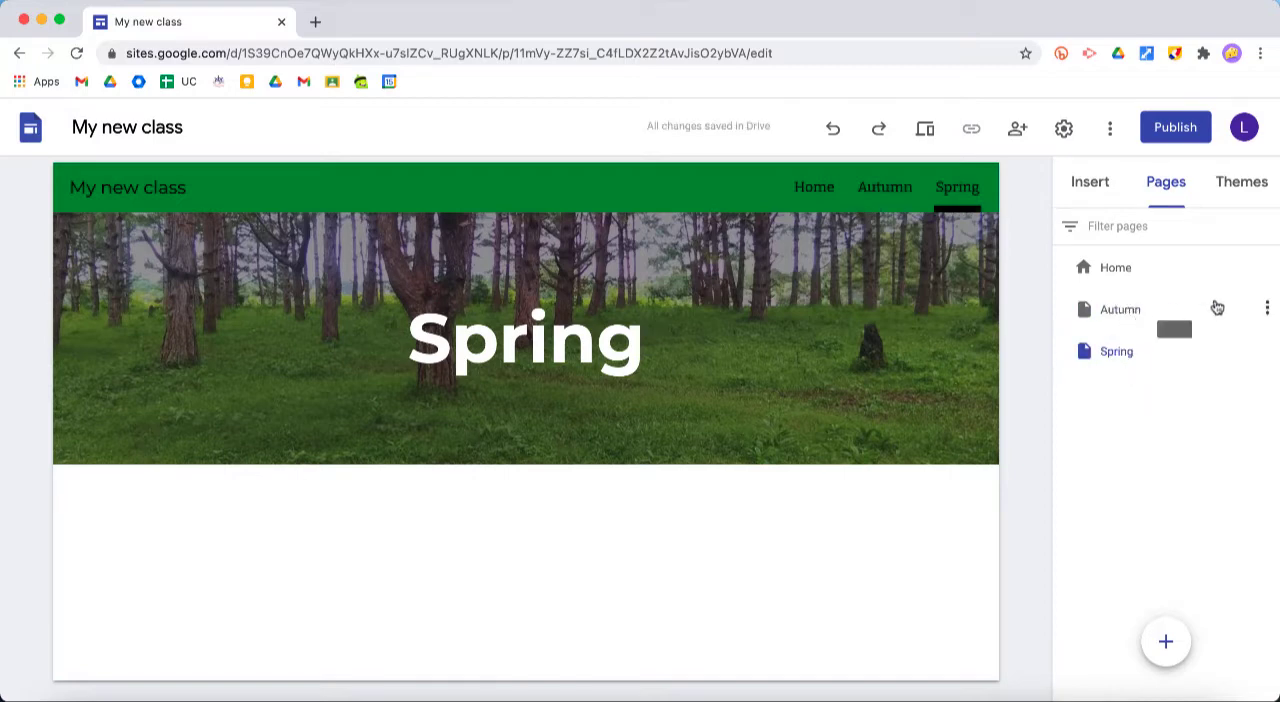
Add a subpage named "Homework" under Autumn and collapse Autumn in the page list
left_click(1266, 310)
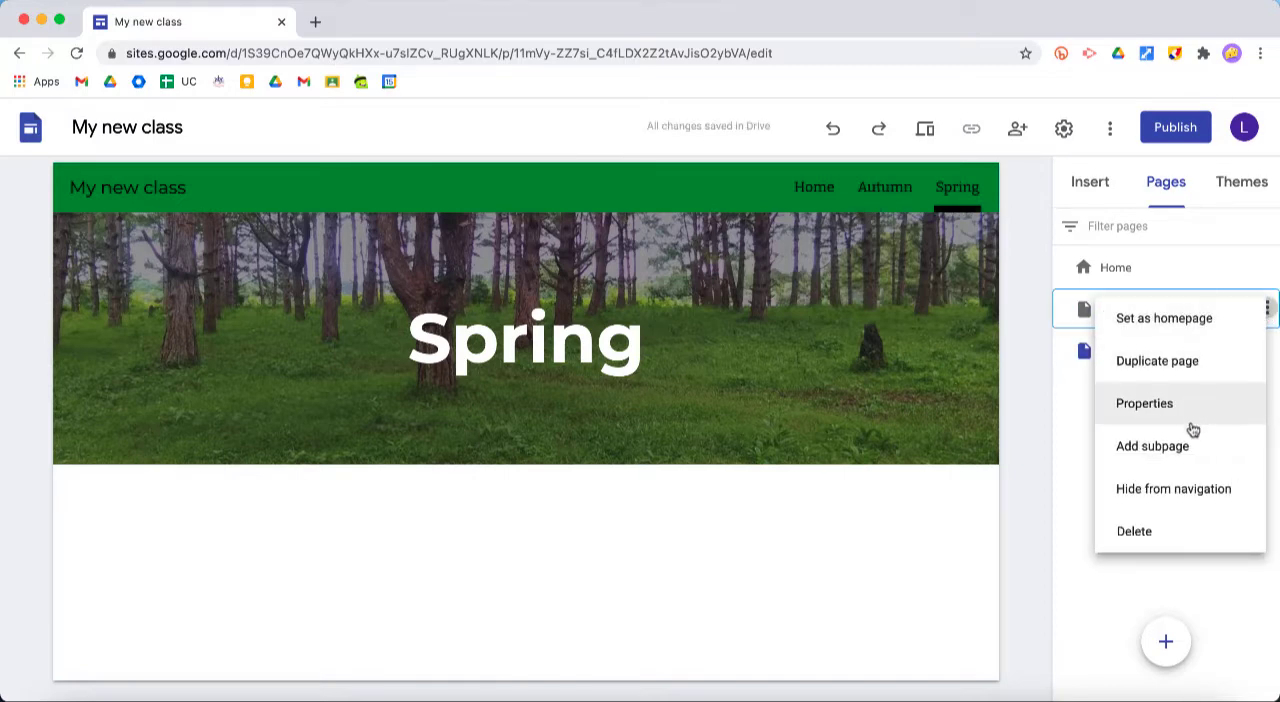
left_click(1190, 462)
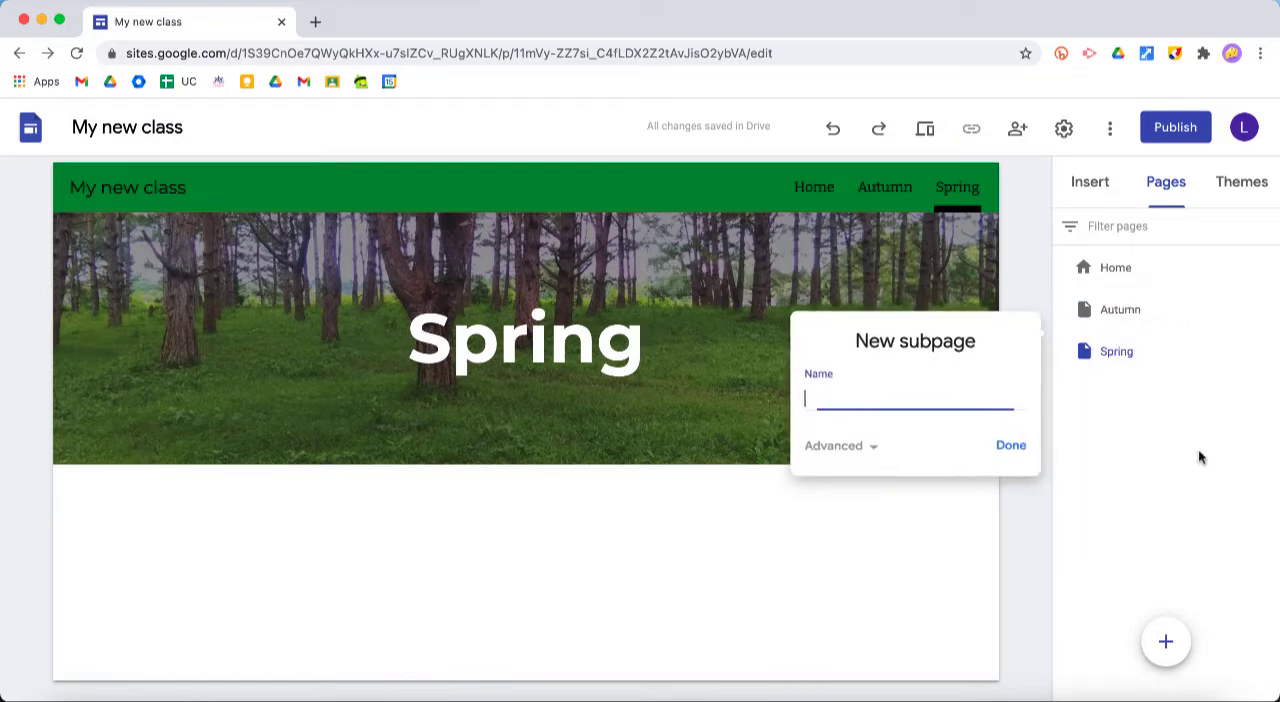
type("Hom")
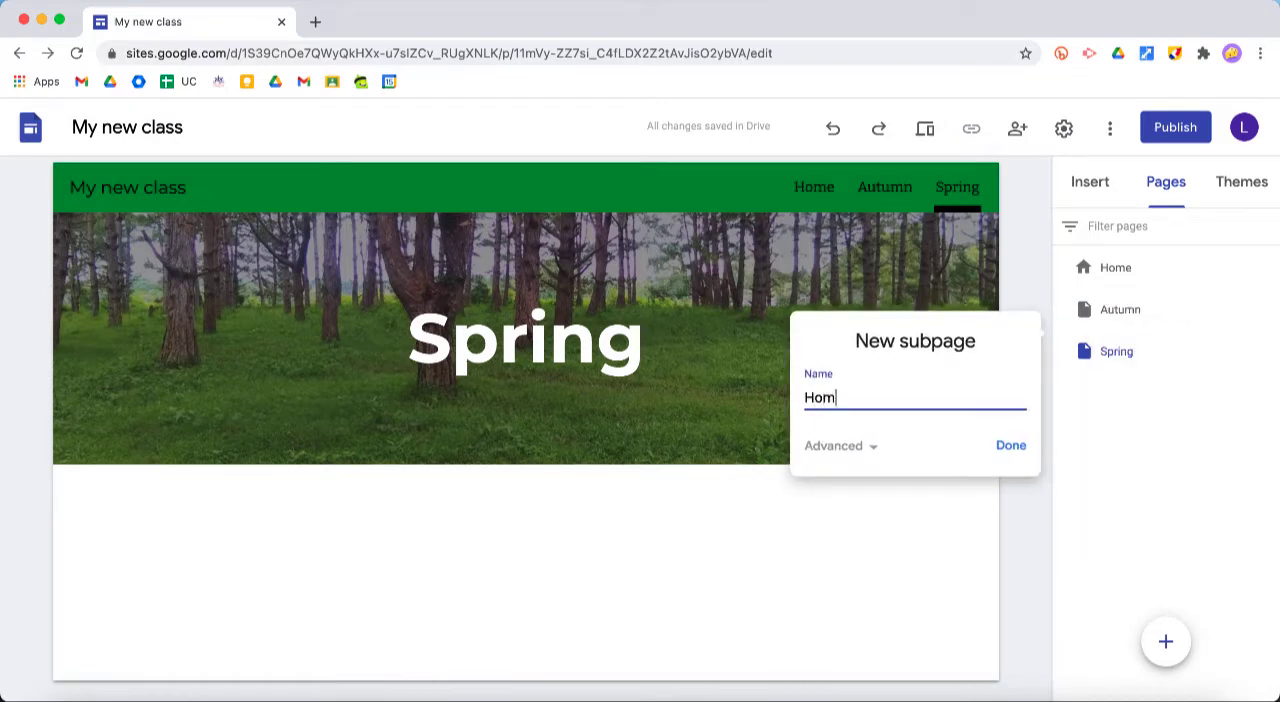
type("ework")
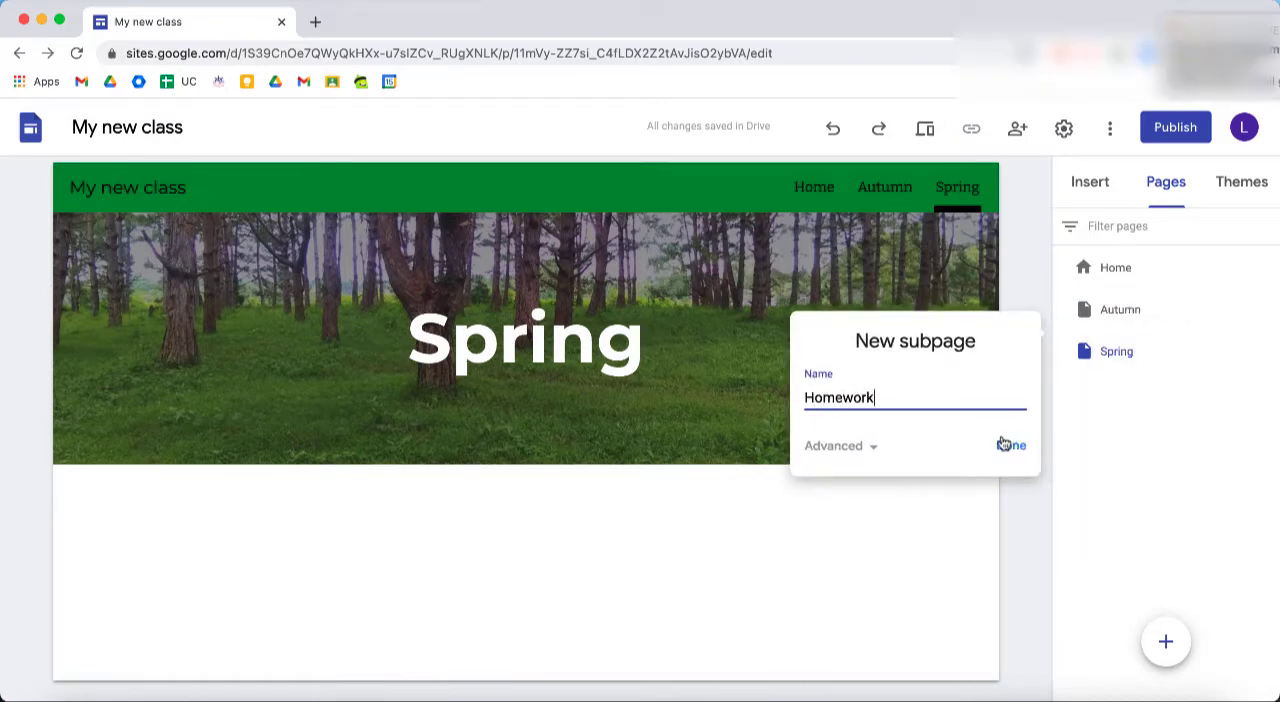
left_click(1010, 446)
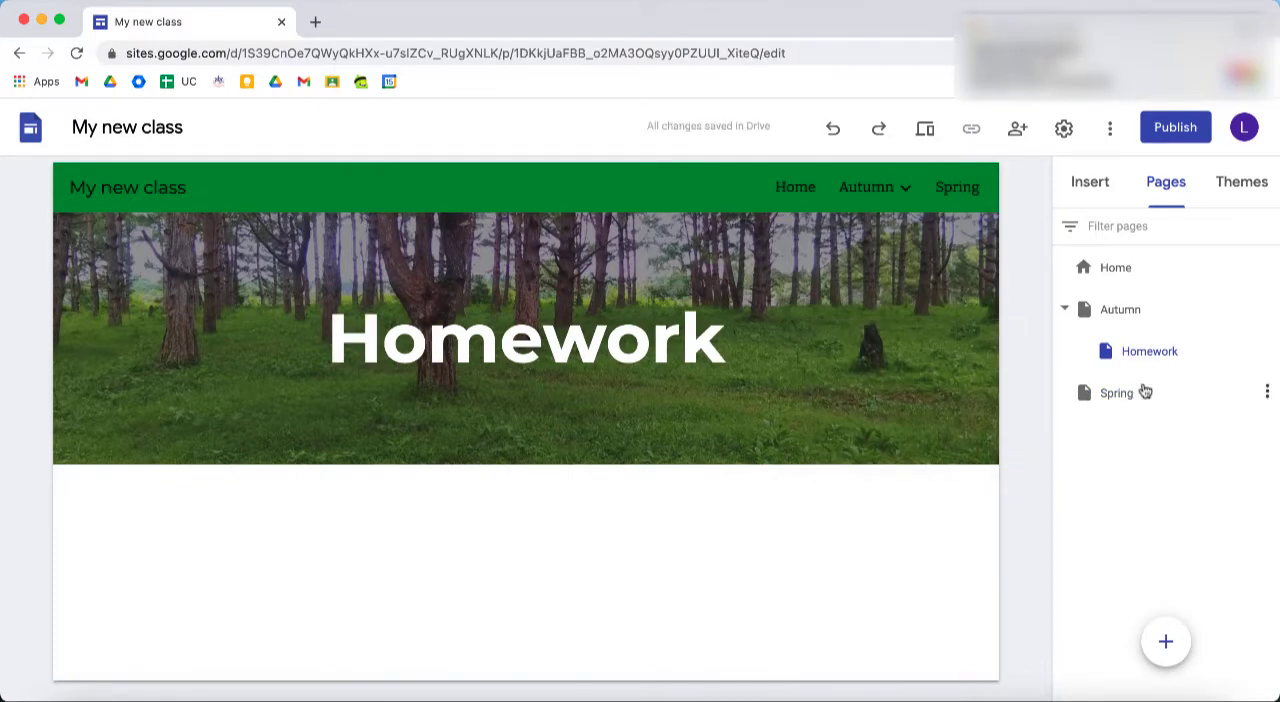
left_click(1065, 309)
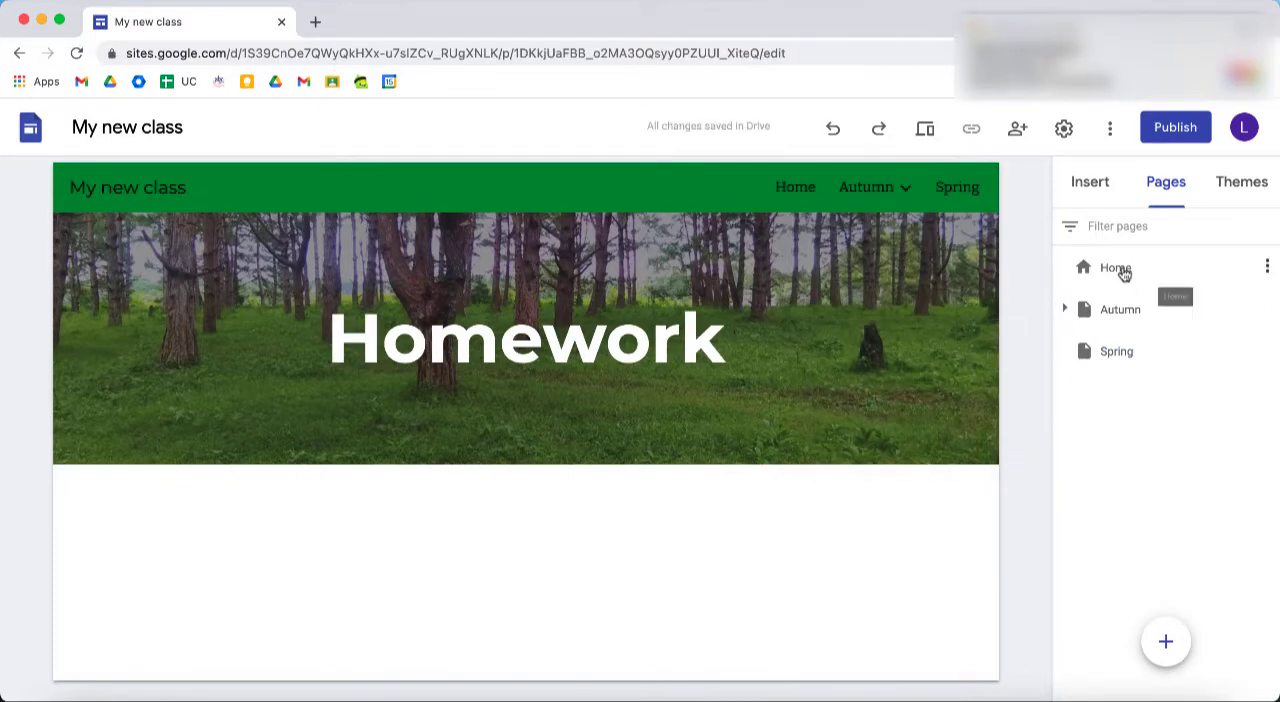
mouse_move(886, 195)
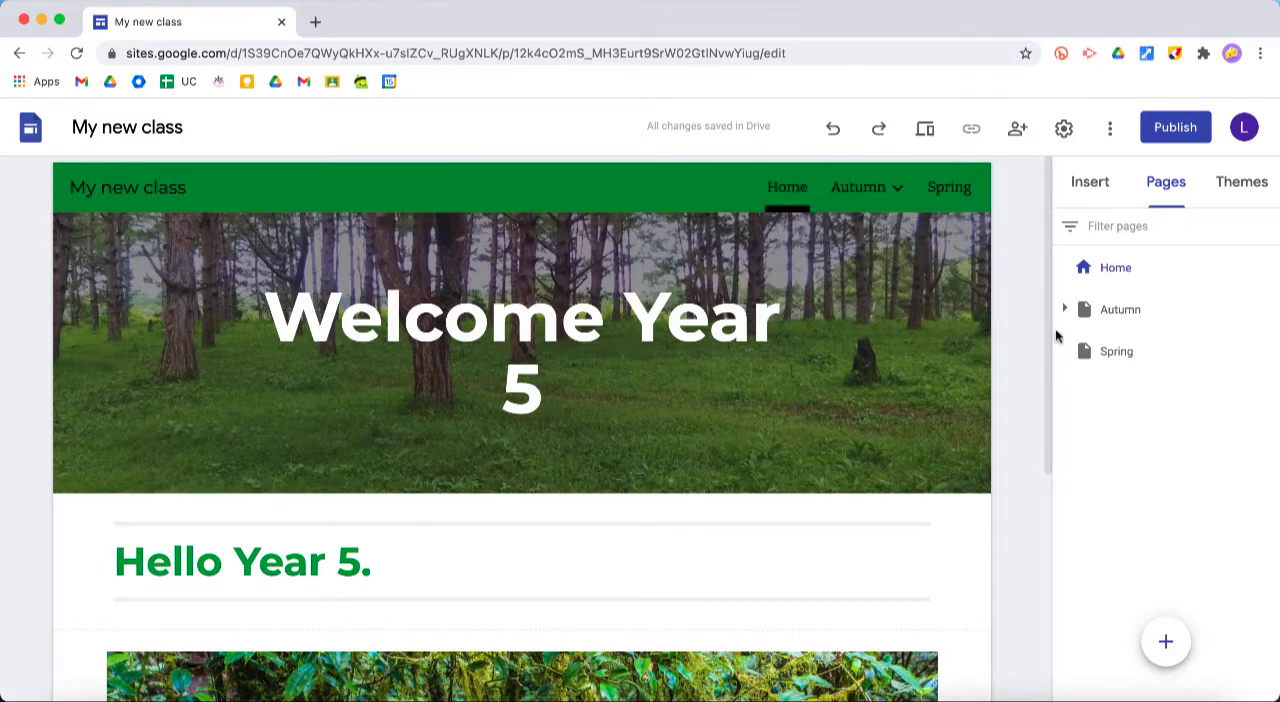
Add a subpage named "About your new teacher" under the Home page
mouse_move(1140, 284)
left_click(1270, 266)
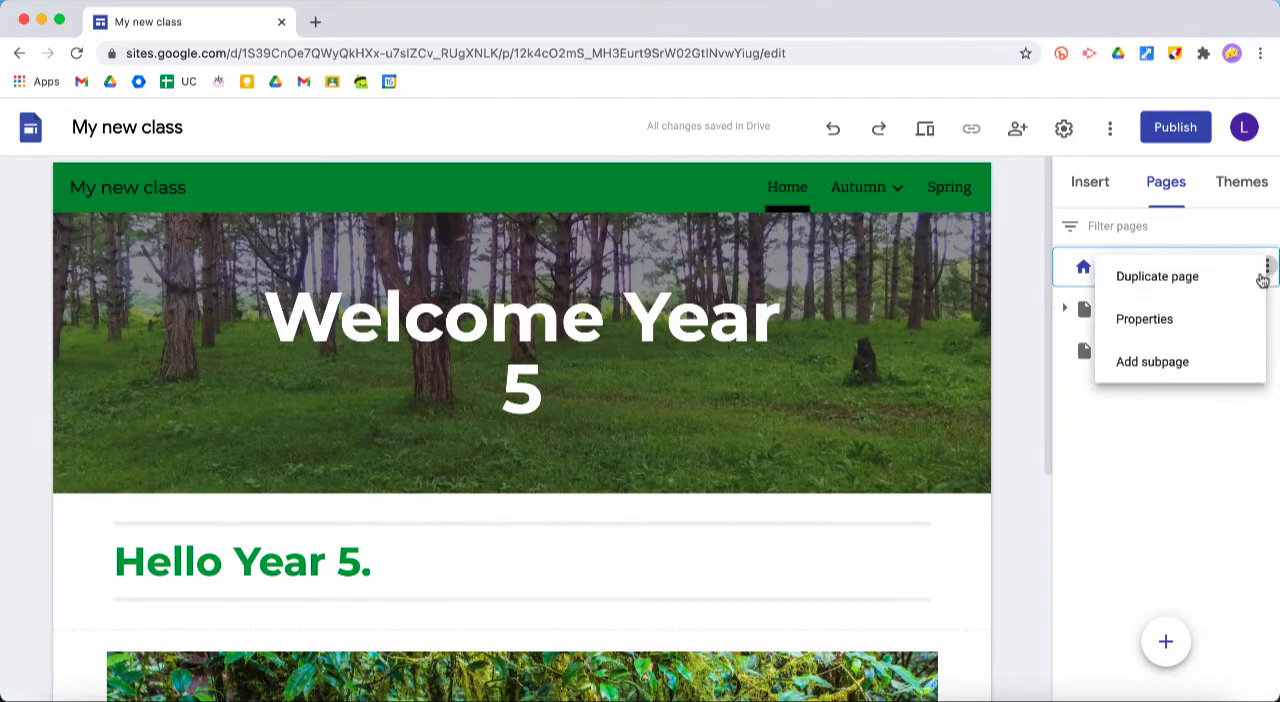
left_click(1194, 370)
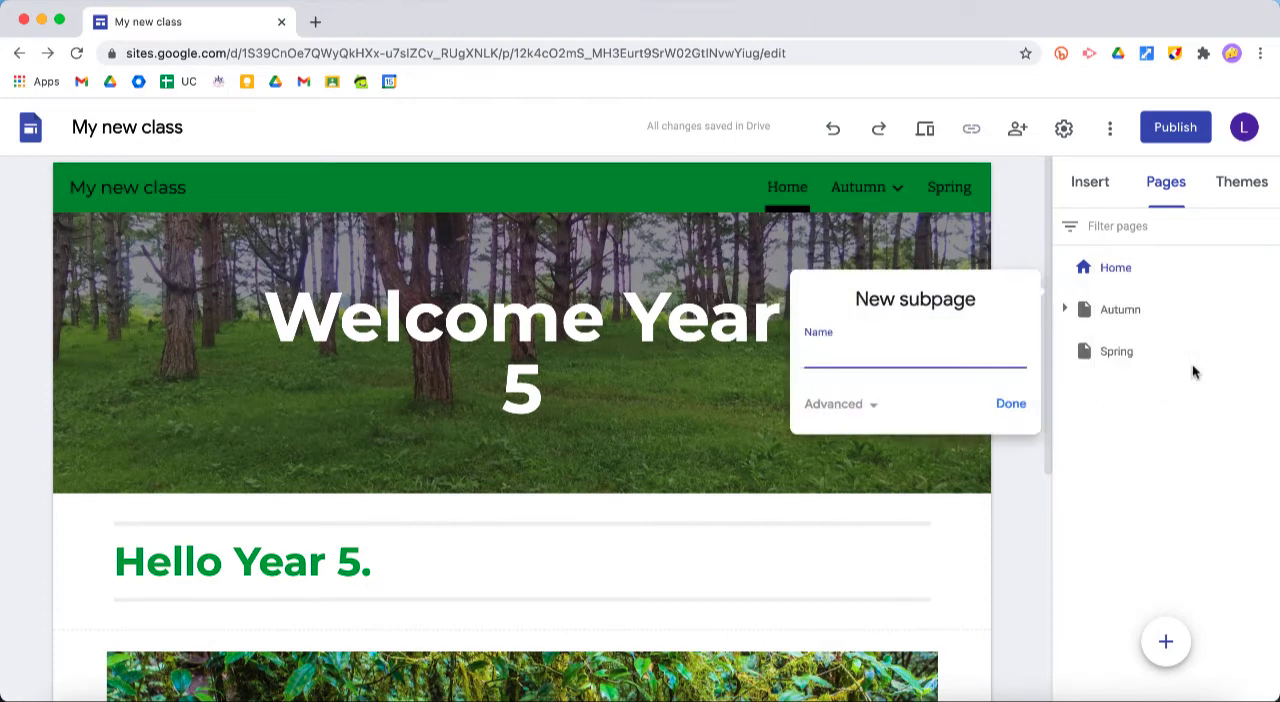
left_click(1011, 406)
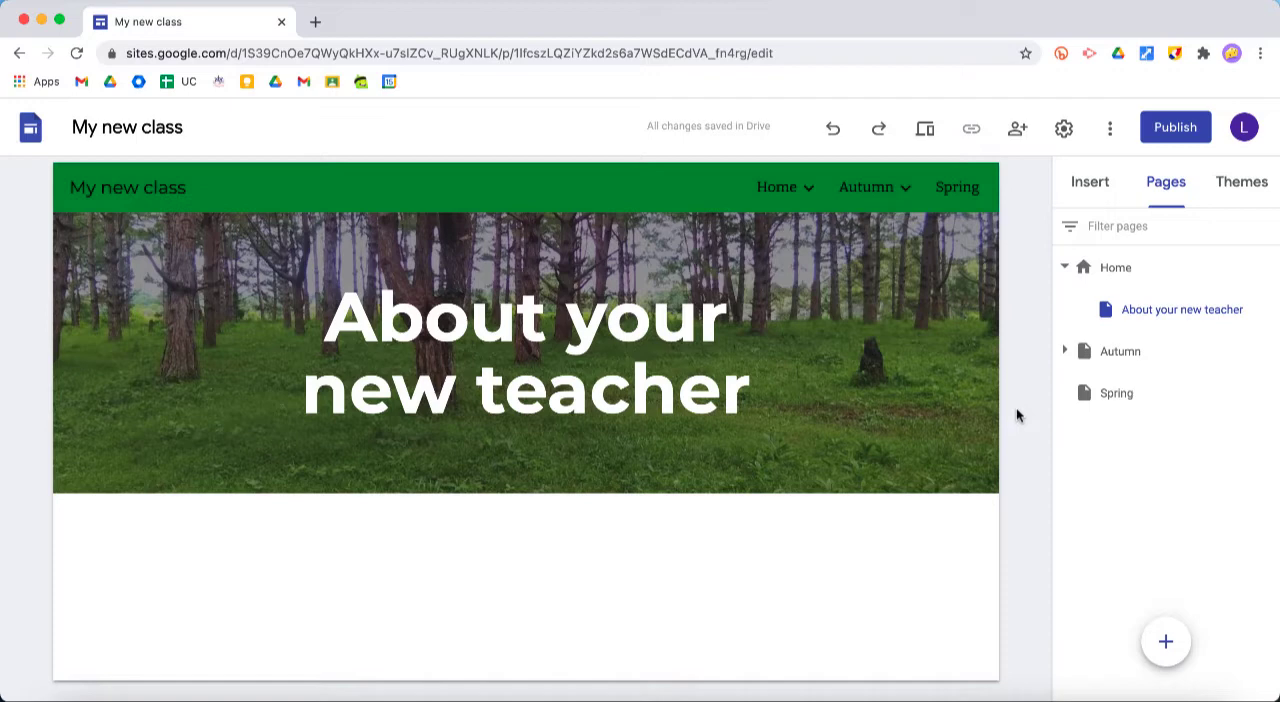
Examine the subpages listed beneath Home and Autumn in the site navigation
mouse_move(844, 315)
mouse_move(839, 226)
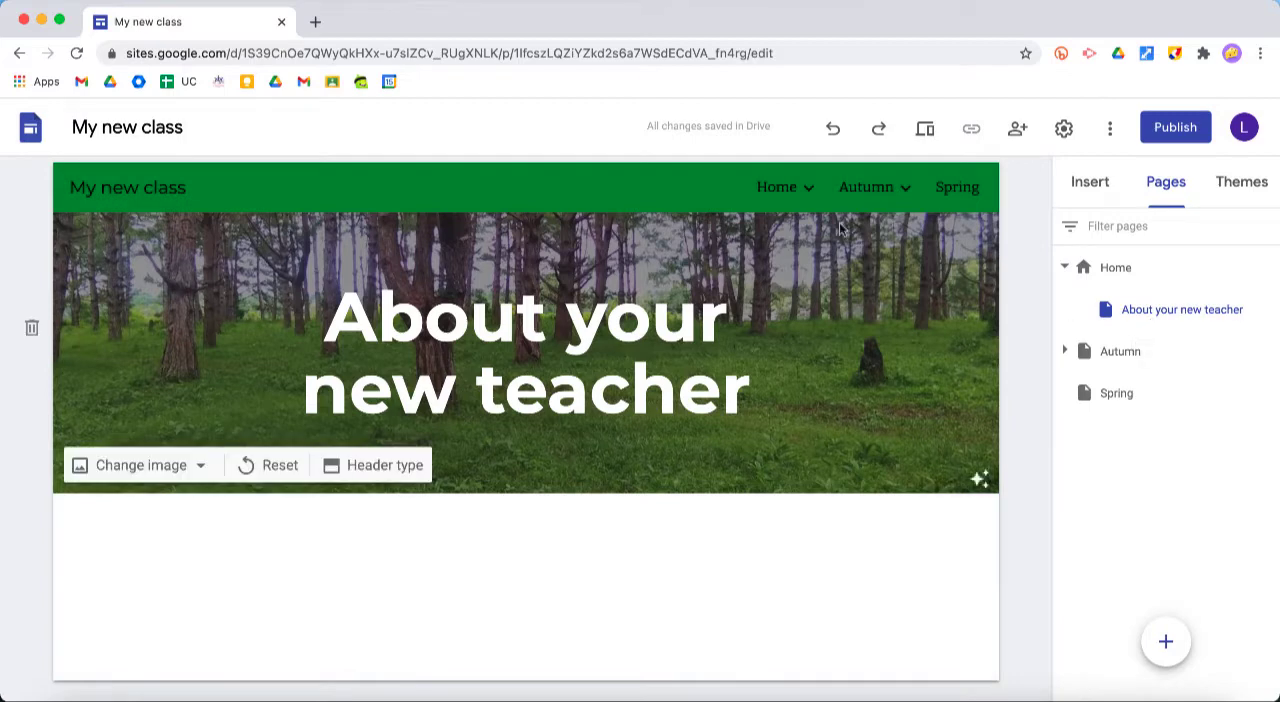
mouse_move(786, 188)
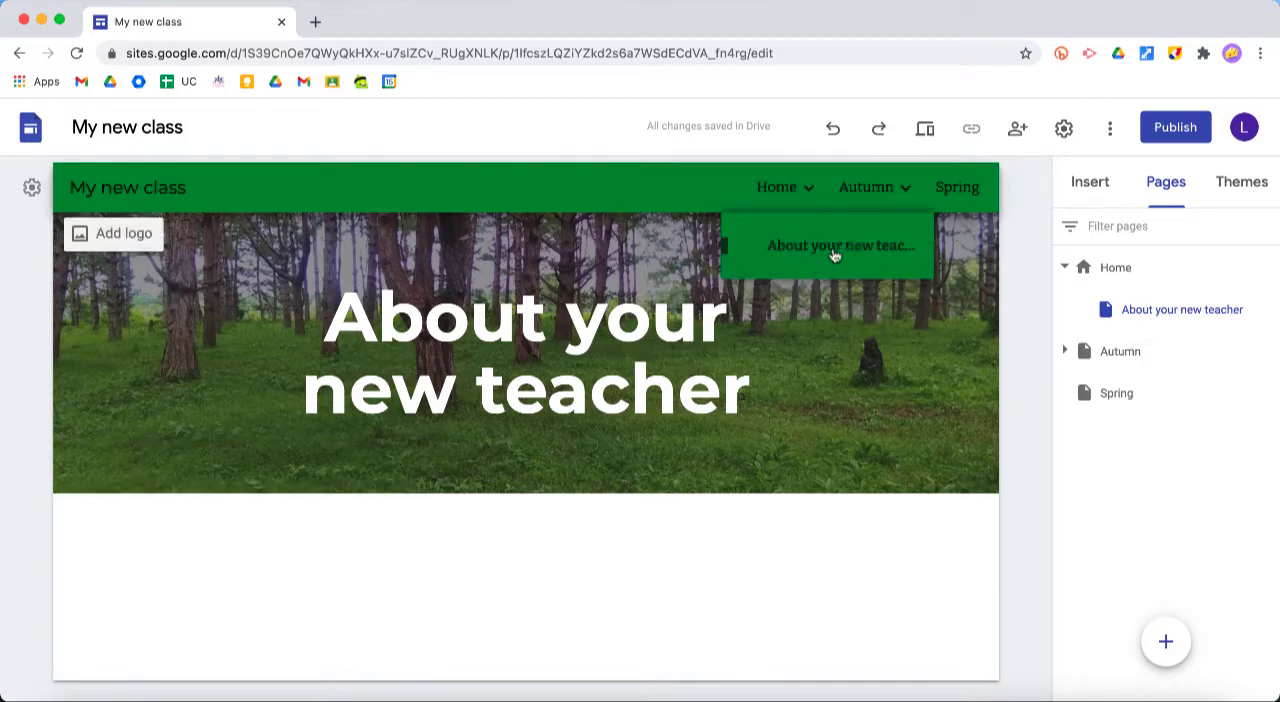
mouse_move(871, 194)
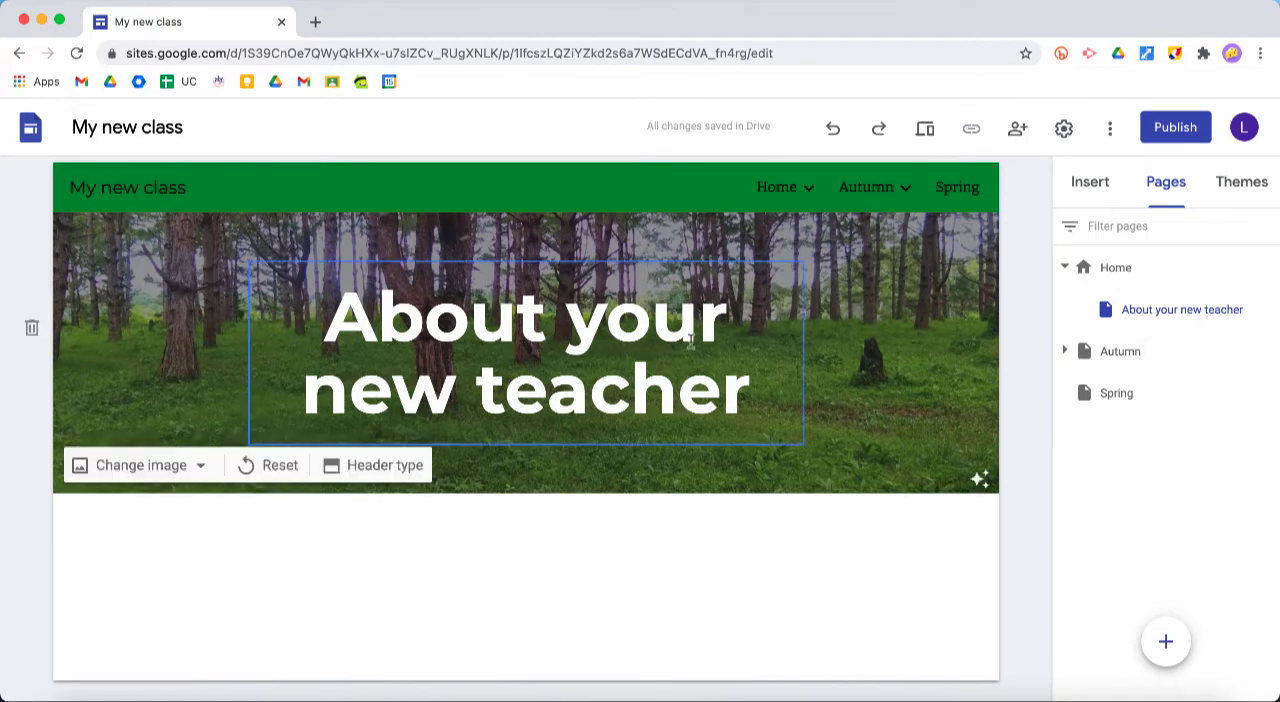
Replace the "About your new teacher" header image with a photo of classroom desks found by searching for "classroom"
left_click(171, 467)
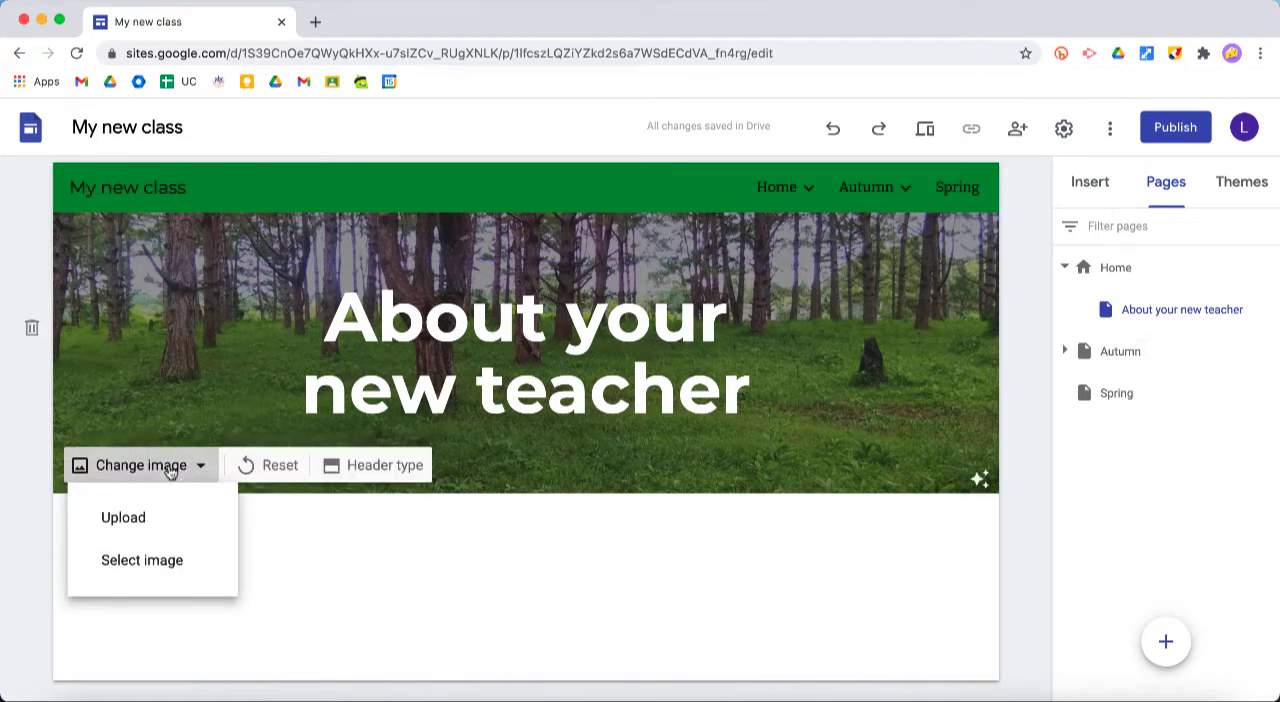
left_click(155, 558)
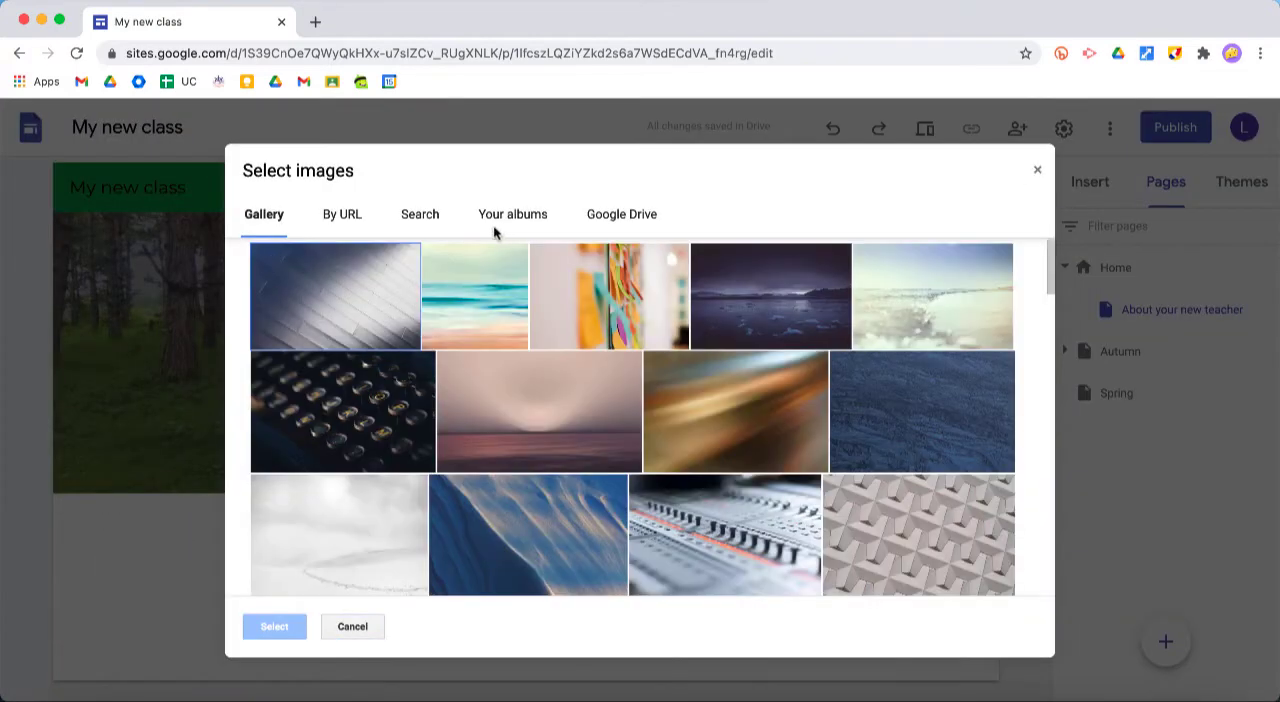
left_click(421, 216)
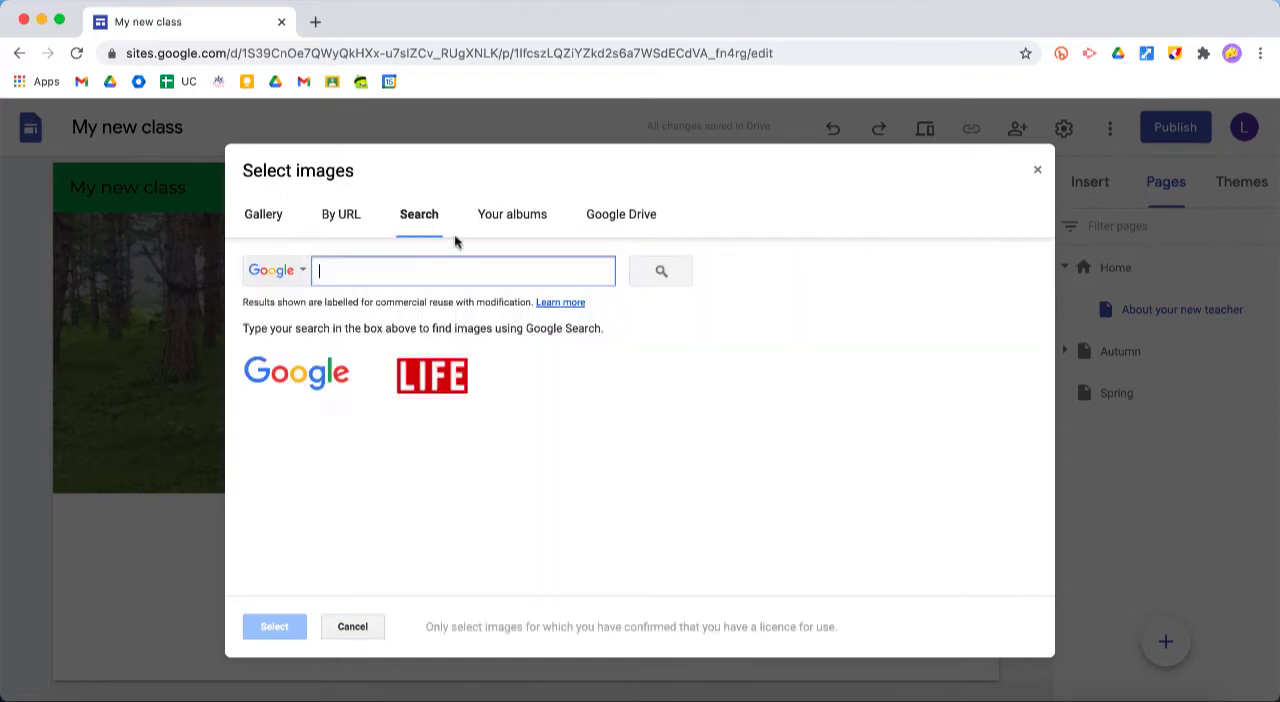
type("classroom")
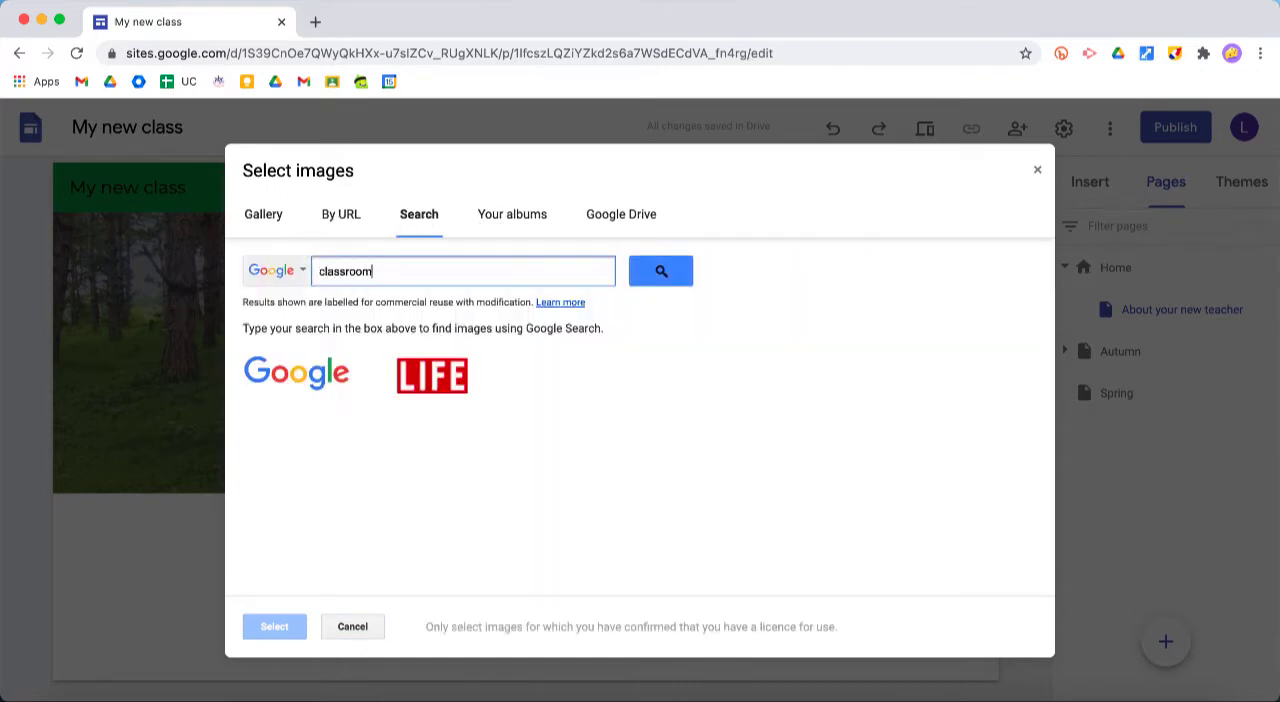
key("Return")
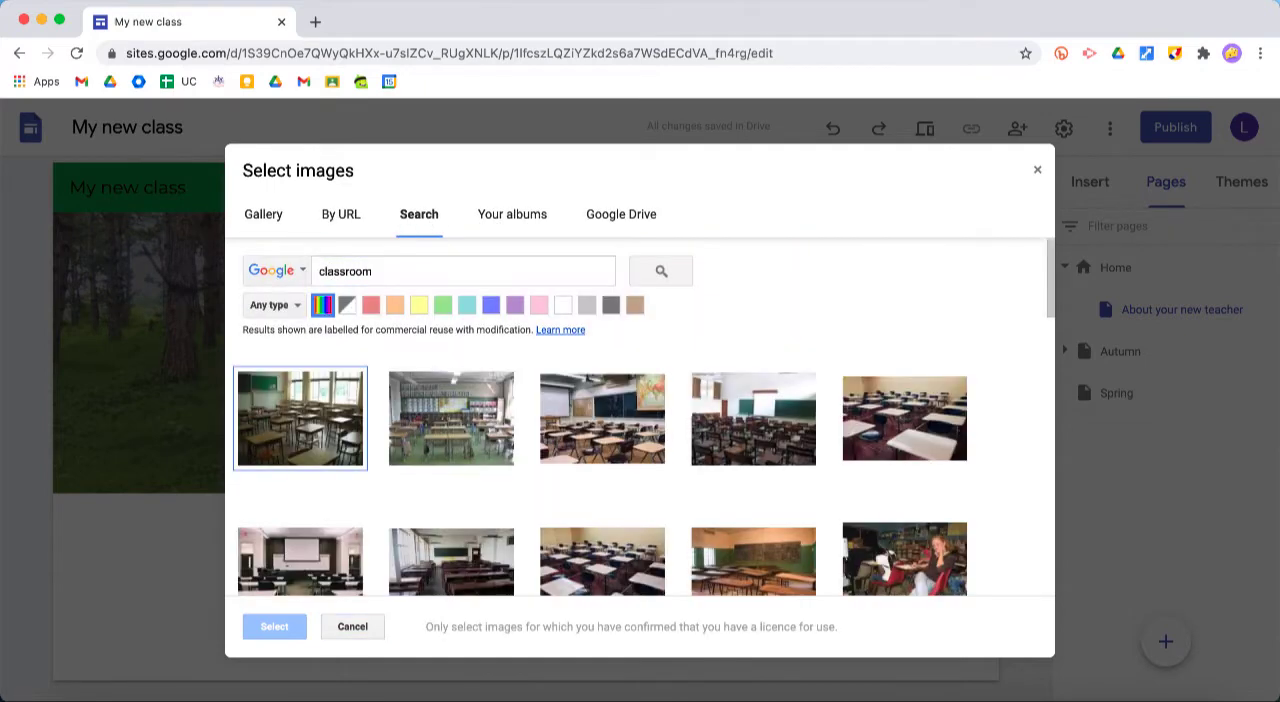
double_click(876, 438)
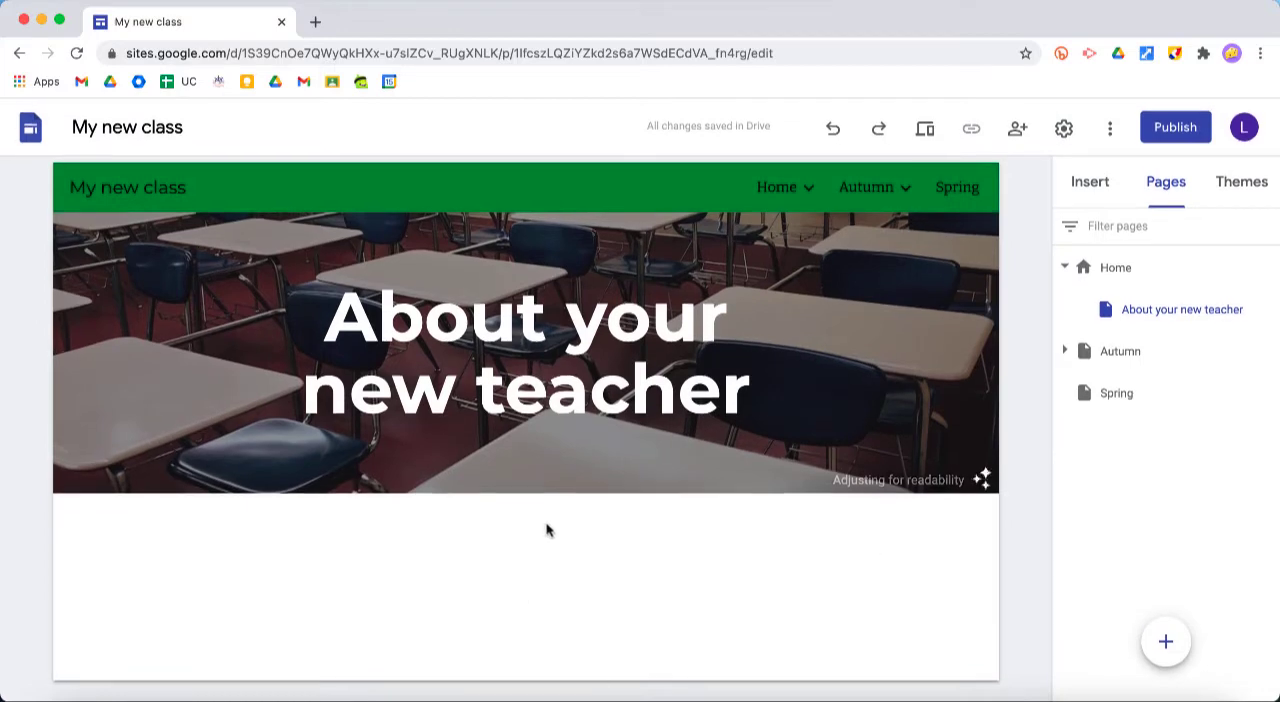
Add a text box below the header reading "Hello everyone. This is all about me:"
double_click(518, 541)
left_click(518, 536)
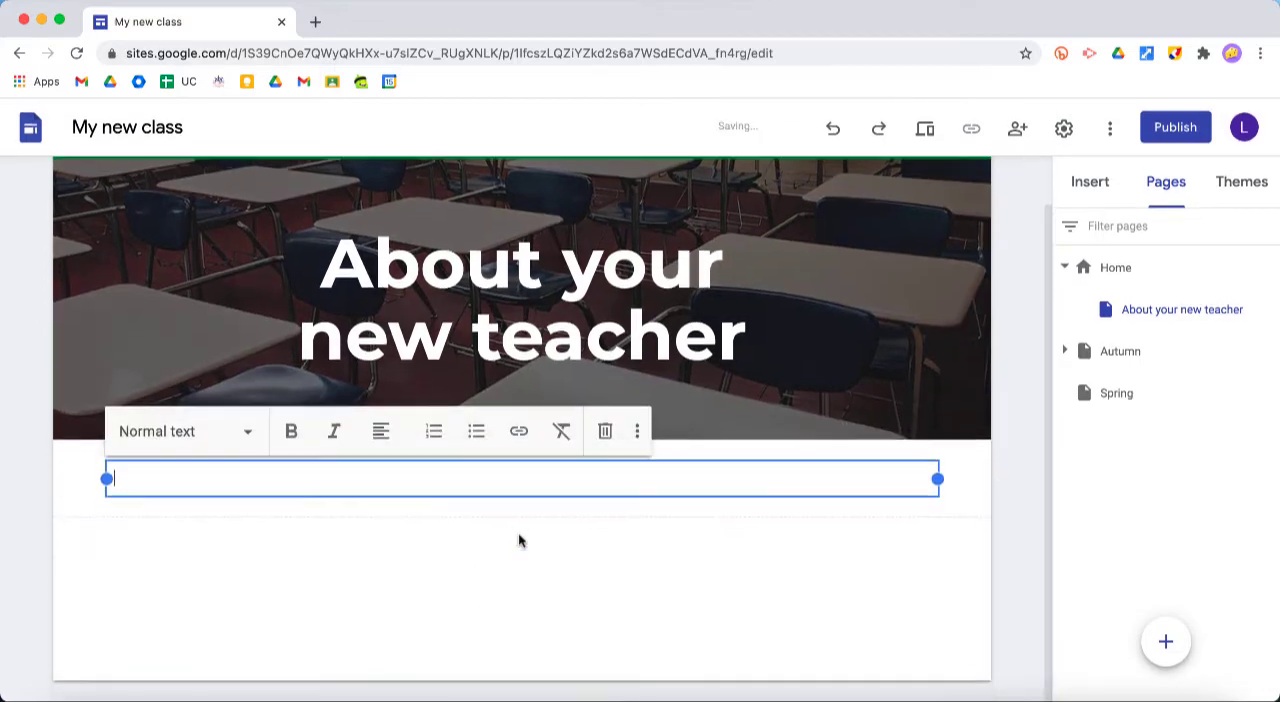
type("Helo ")
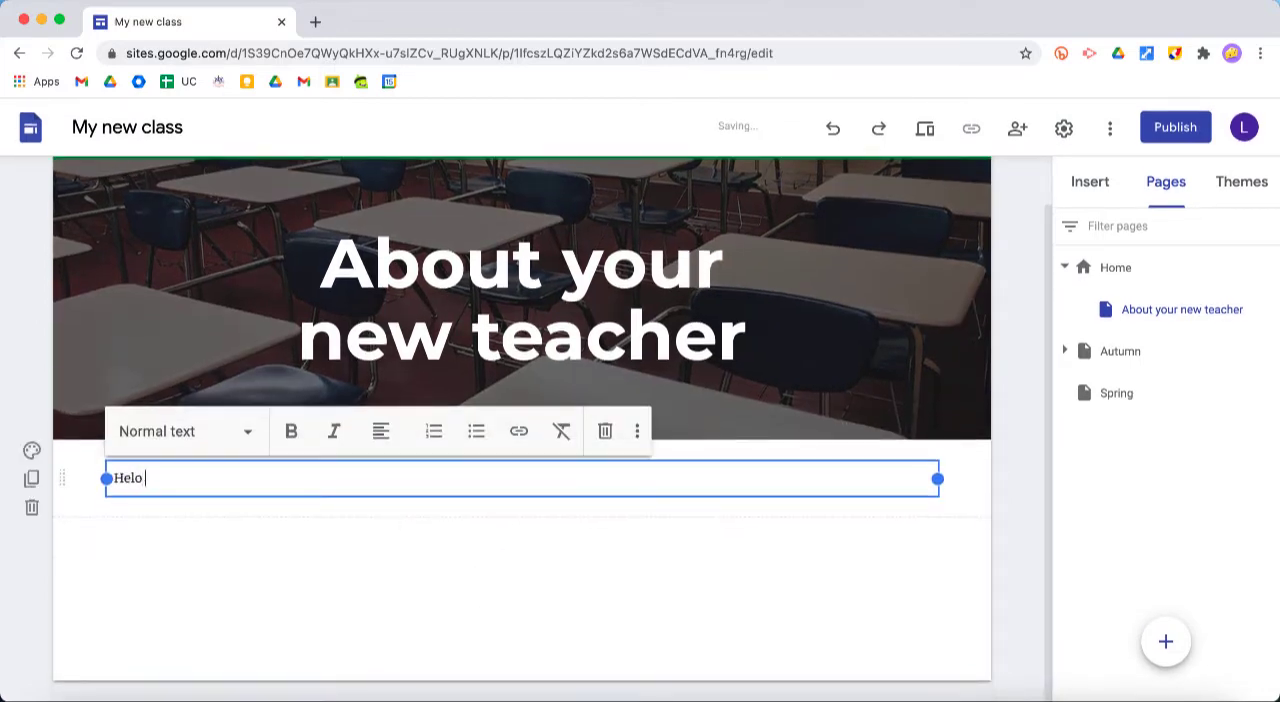
type("everyone. This is a")
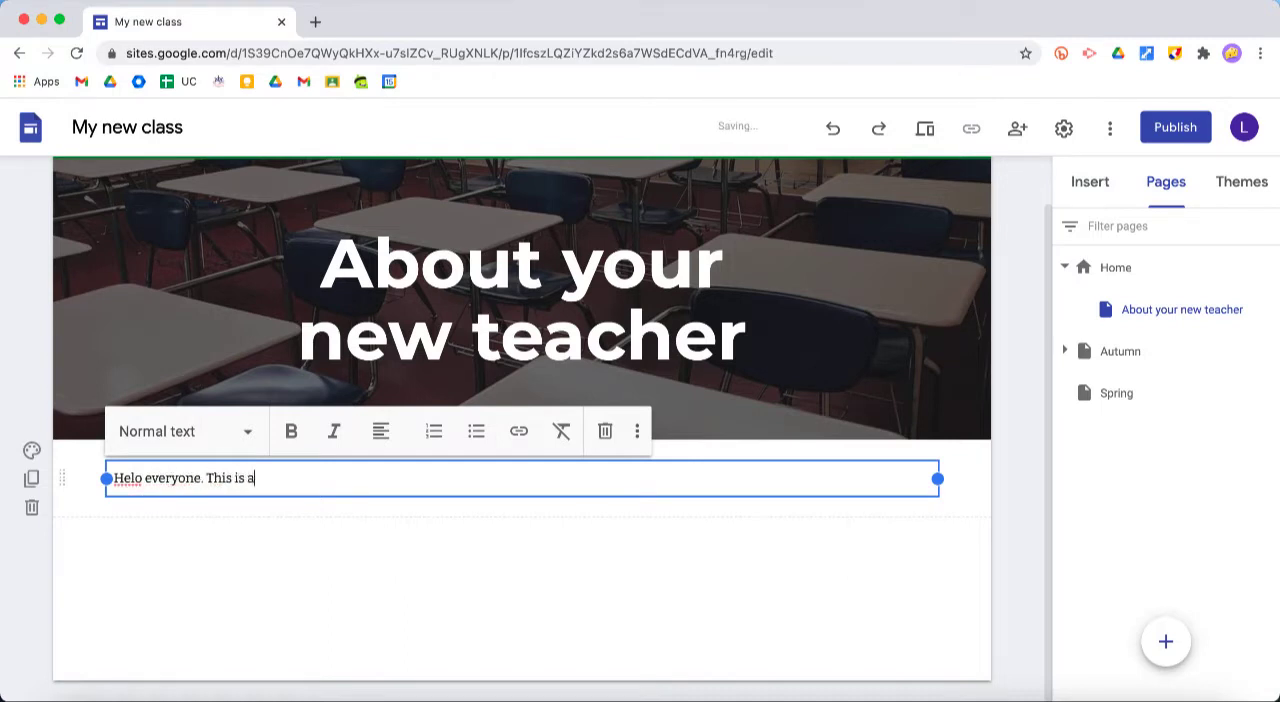
type("ll about me:")
left_click(135, 477)
type("l")
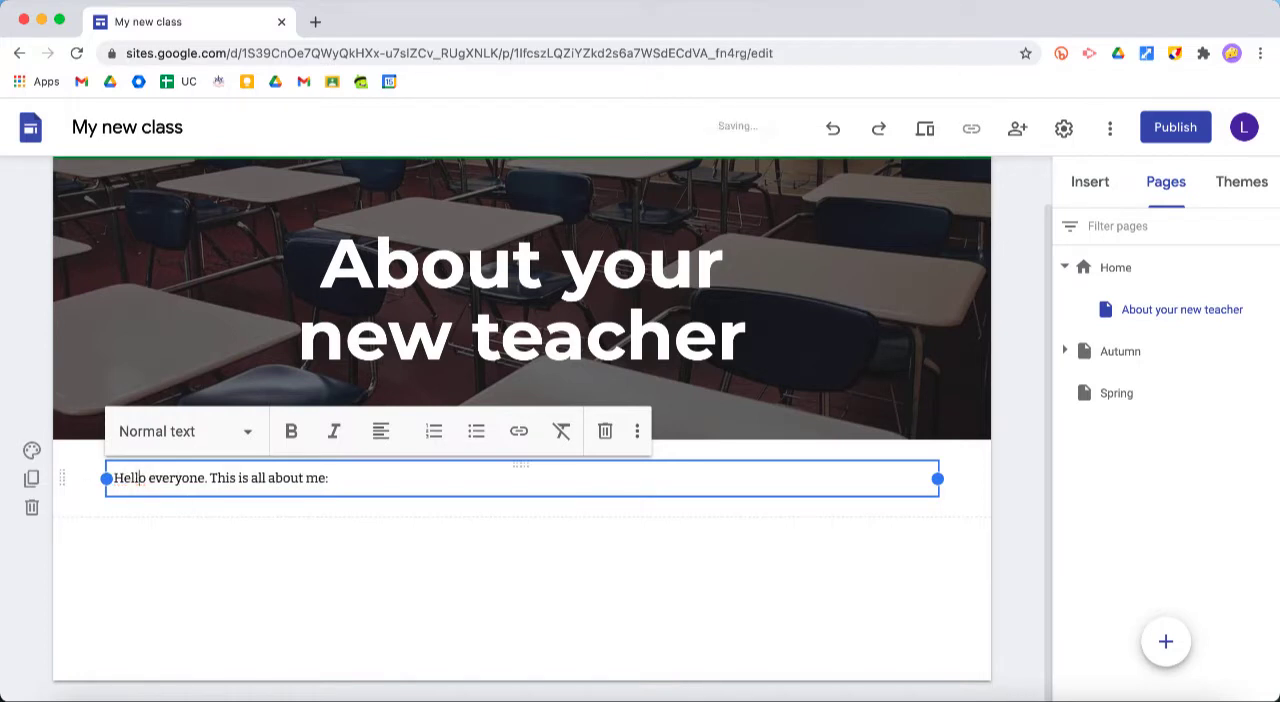
left_click(271, 543)
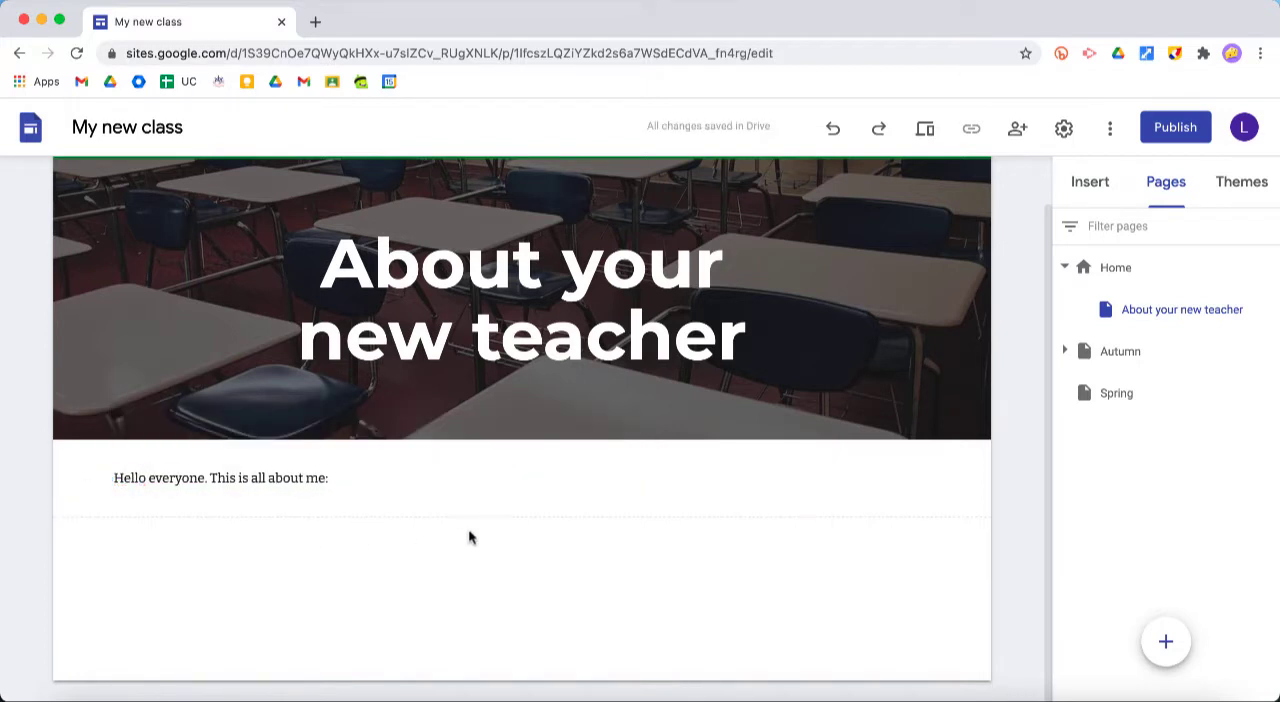
Embed the "All about me" document from the Drive folder "Content for site" below the introductory text, then close the file browser
left_click(1088, 180)
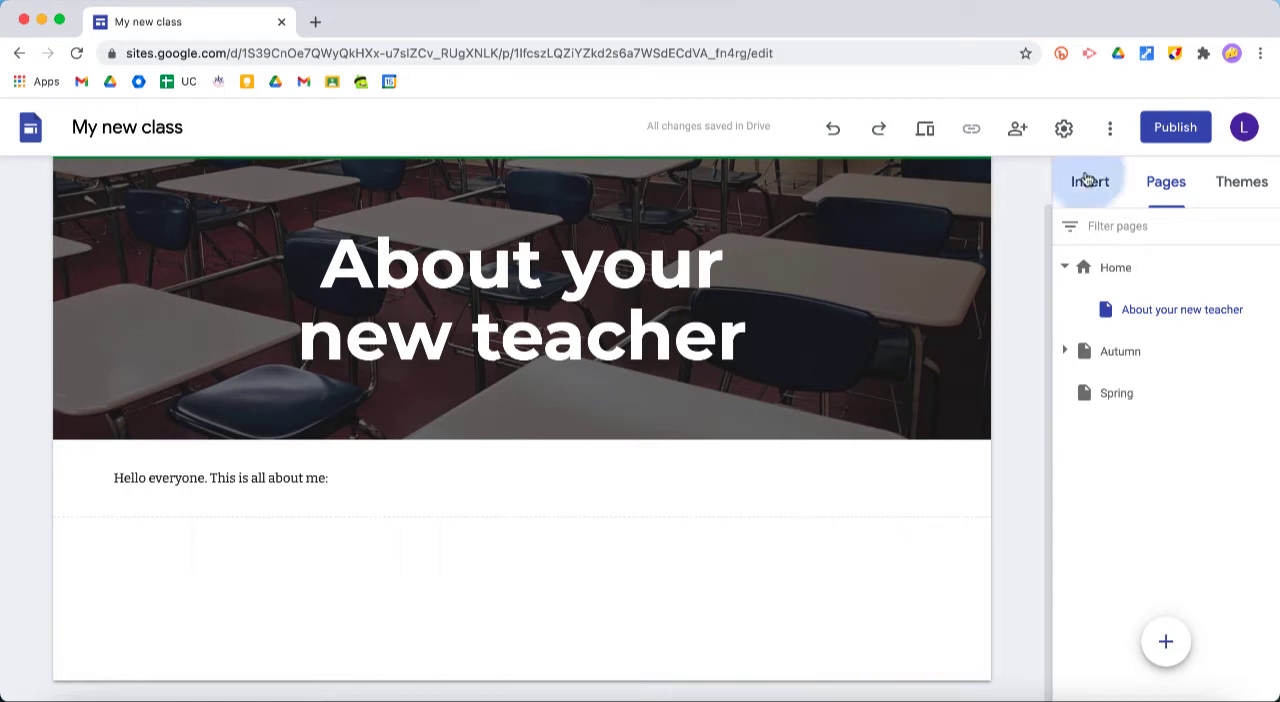
scroll(1168, 381, "up", 8)
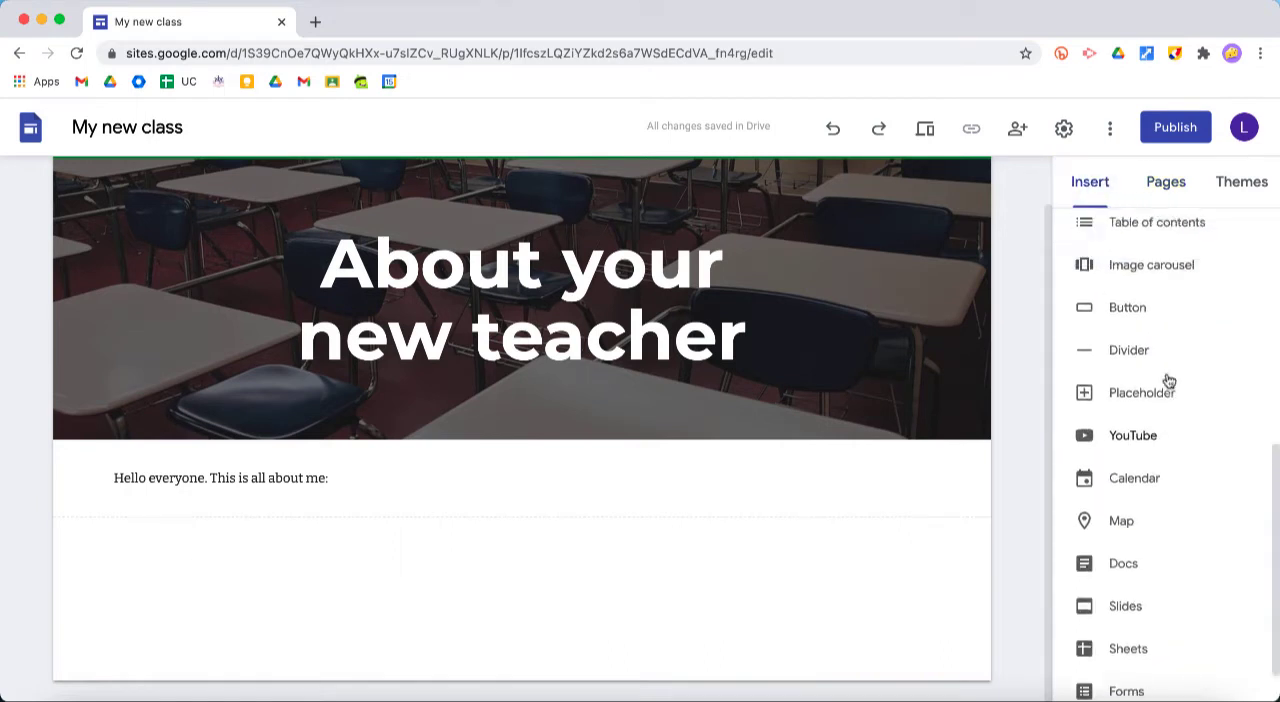
left_click(1215, 326)
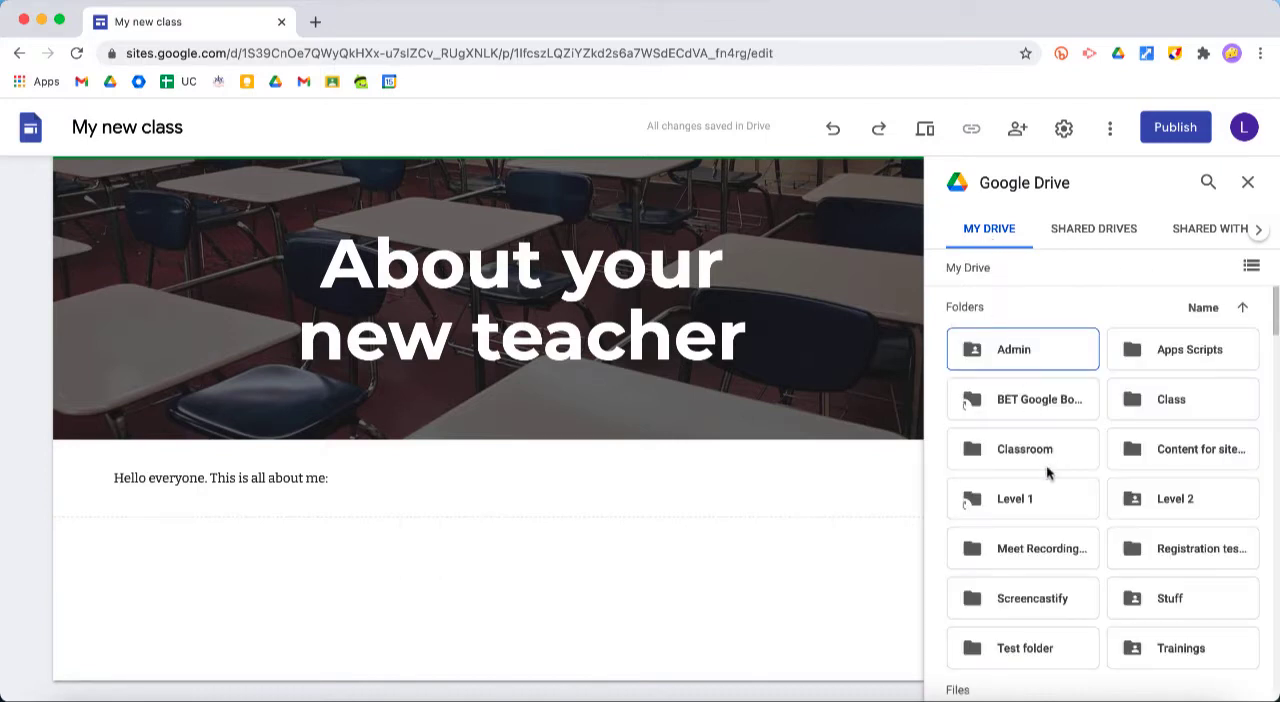
double_click(1183, 457)
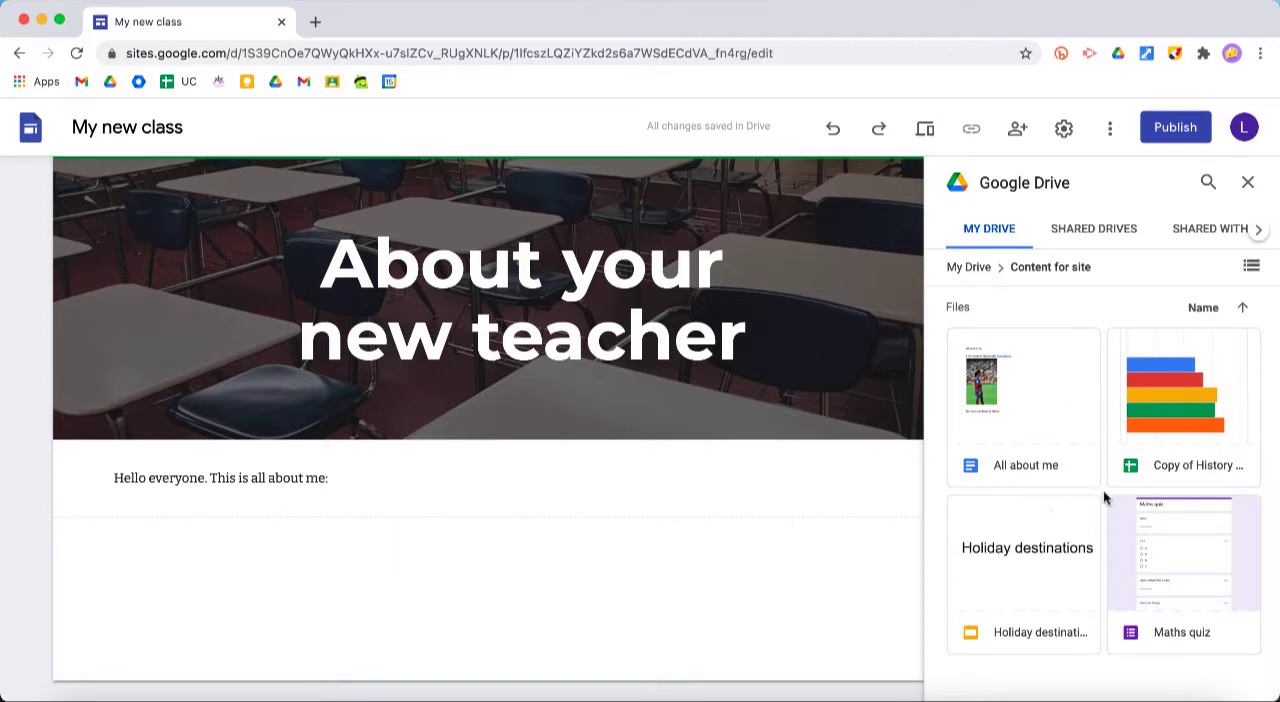
left_click(1022, 405)
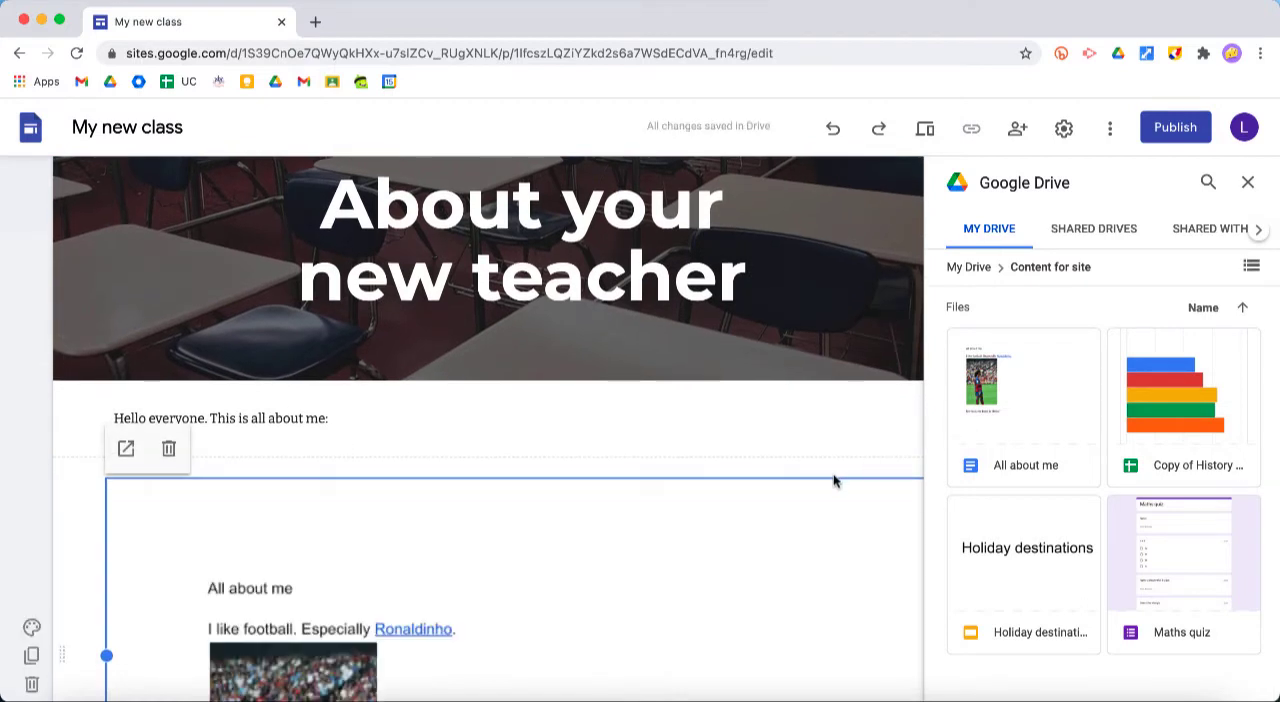
scroll(834, 480, "down", 1)
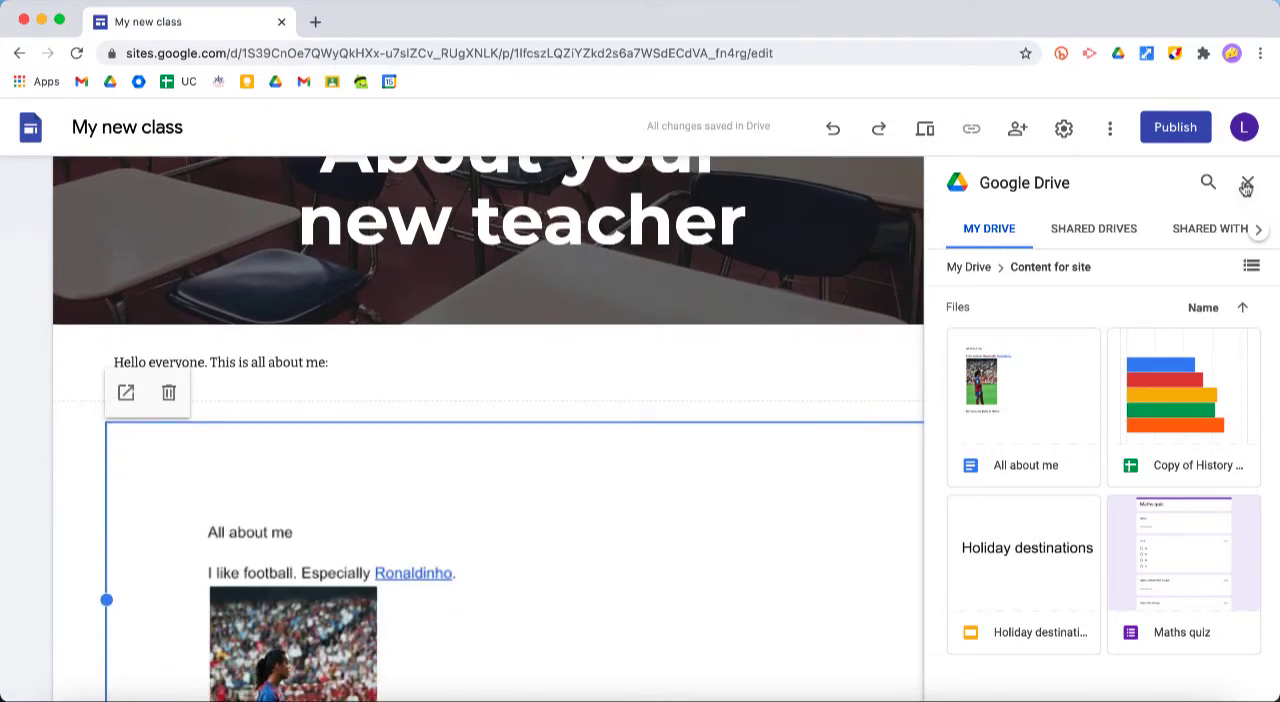
left_click(1247, 183)
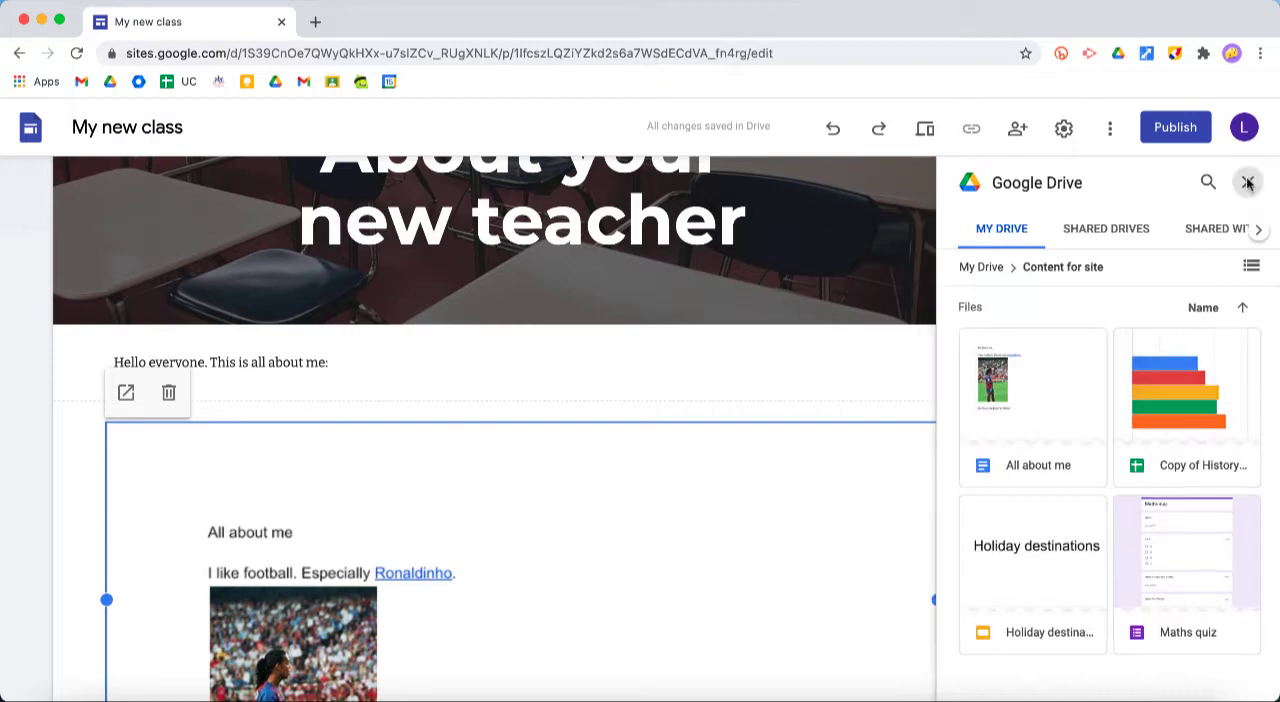
scroll(754, 525, "down", 3)
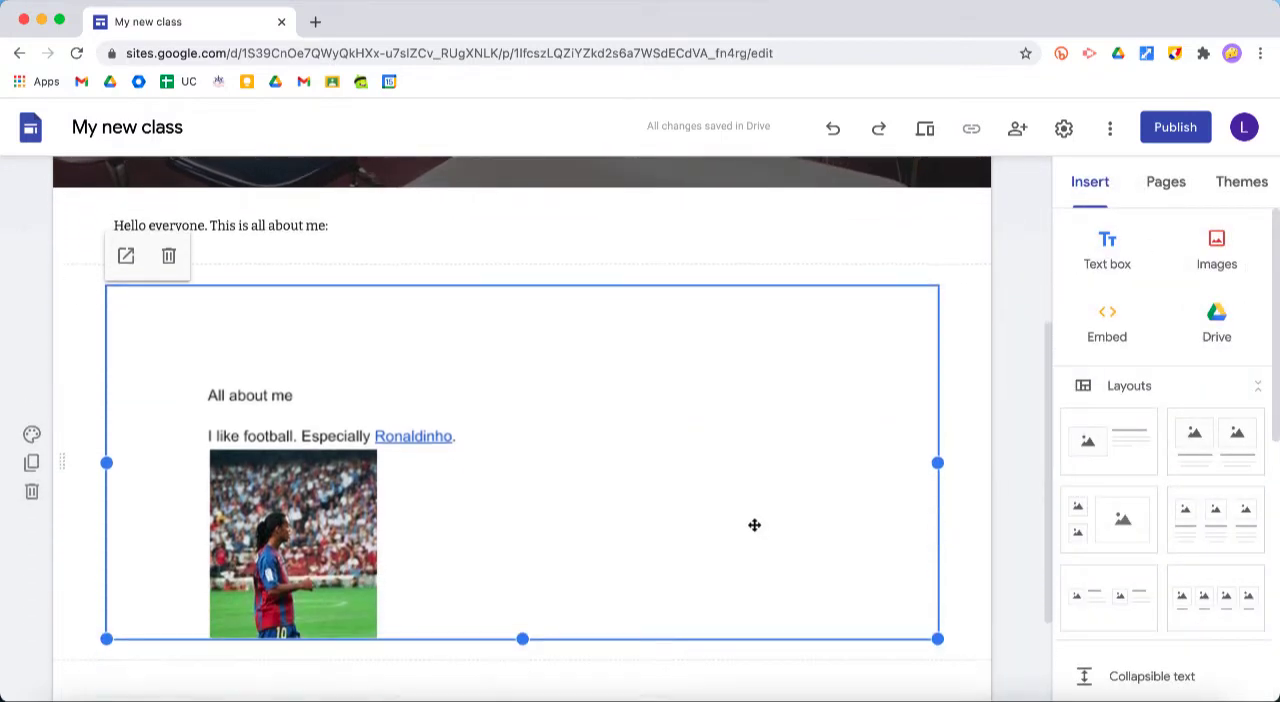
scroll(805, 432, "up", 5)
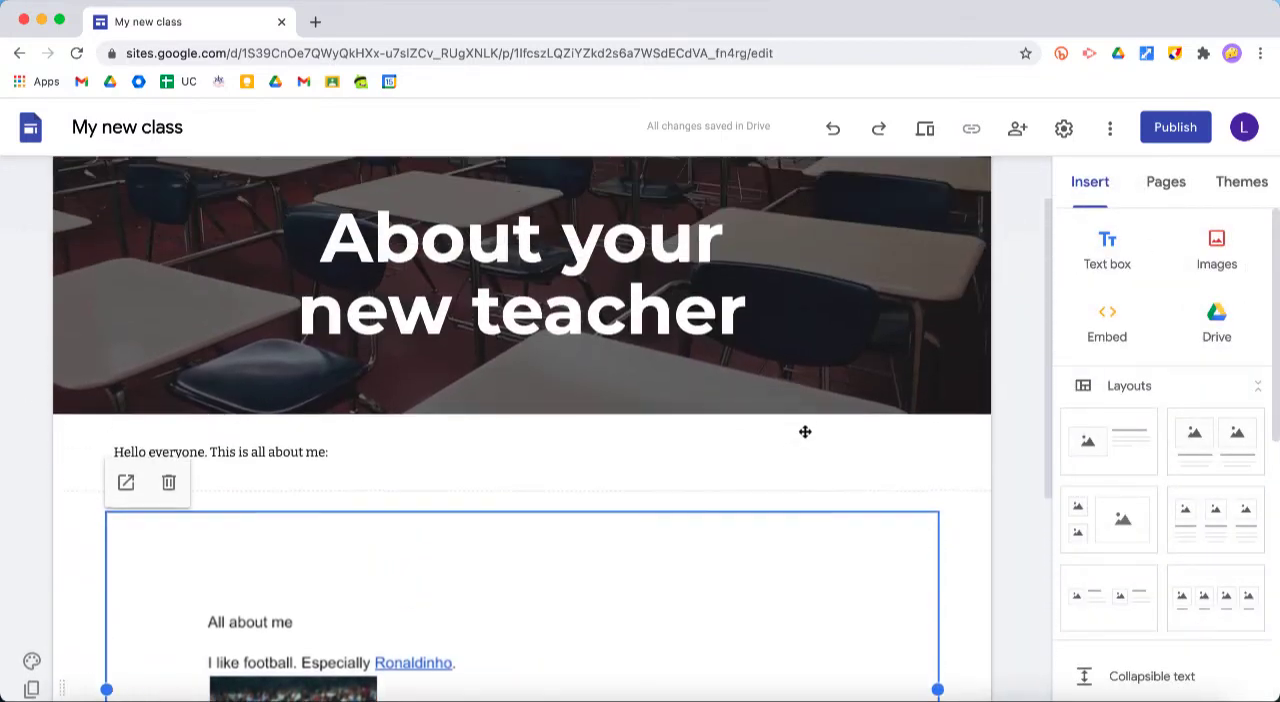
scroll(805, 436, "down", 3)
scroll(805, 436, "down", 2)
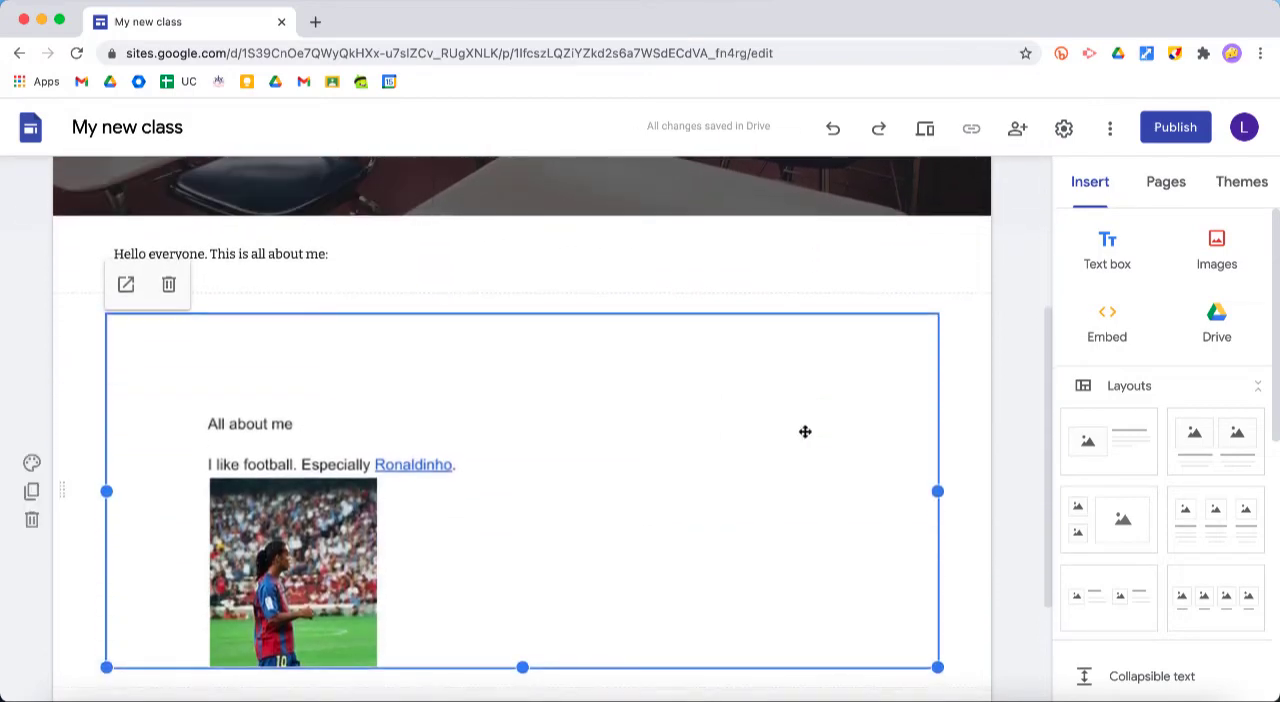
Preview the "About your new teacher" page and examine how the embedded document displays and scrolls within it
scroll(805, 432, "up", 5)
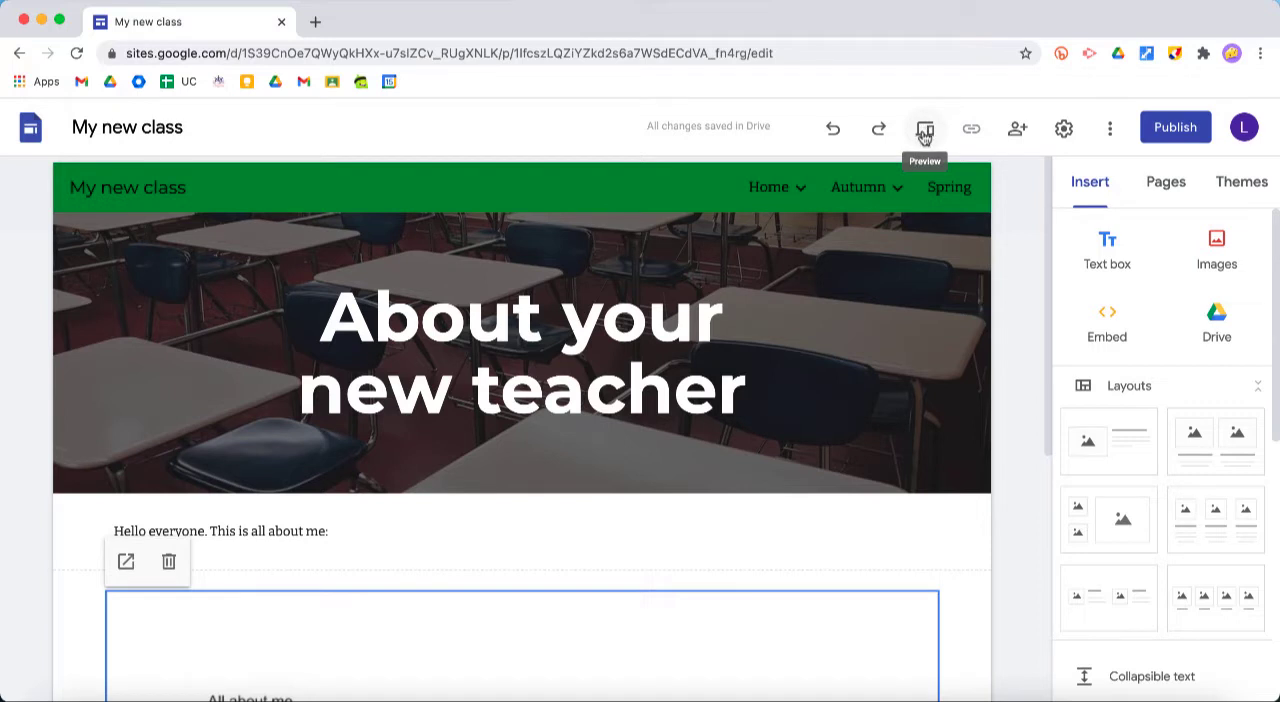
left_click(926, 131)
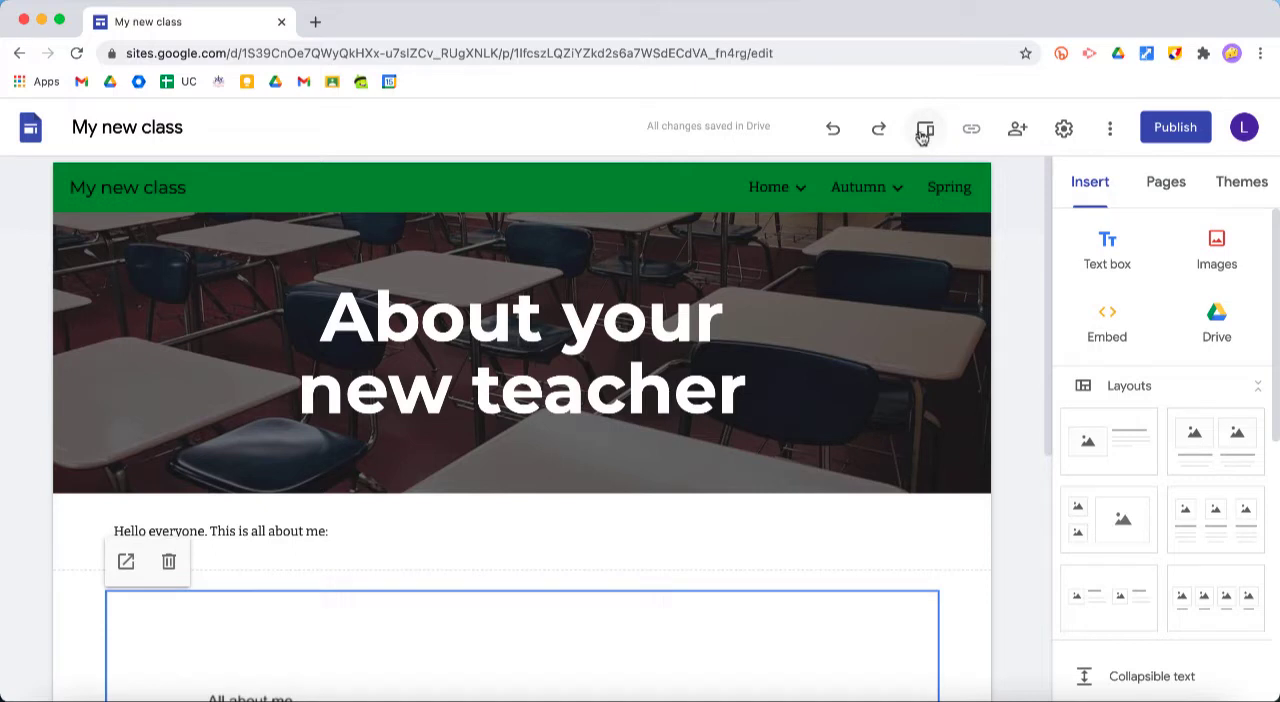
scroll(914, 365, "down", 5)
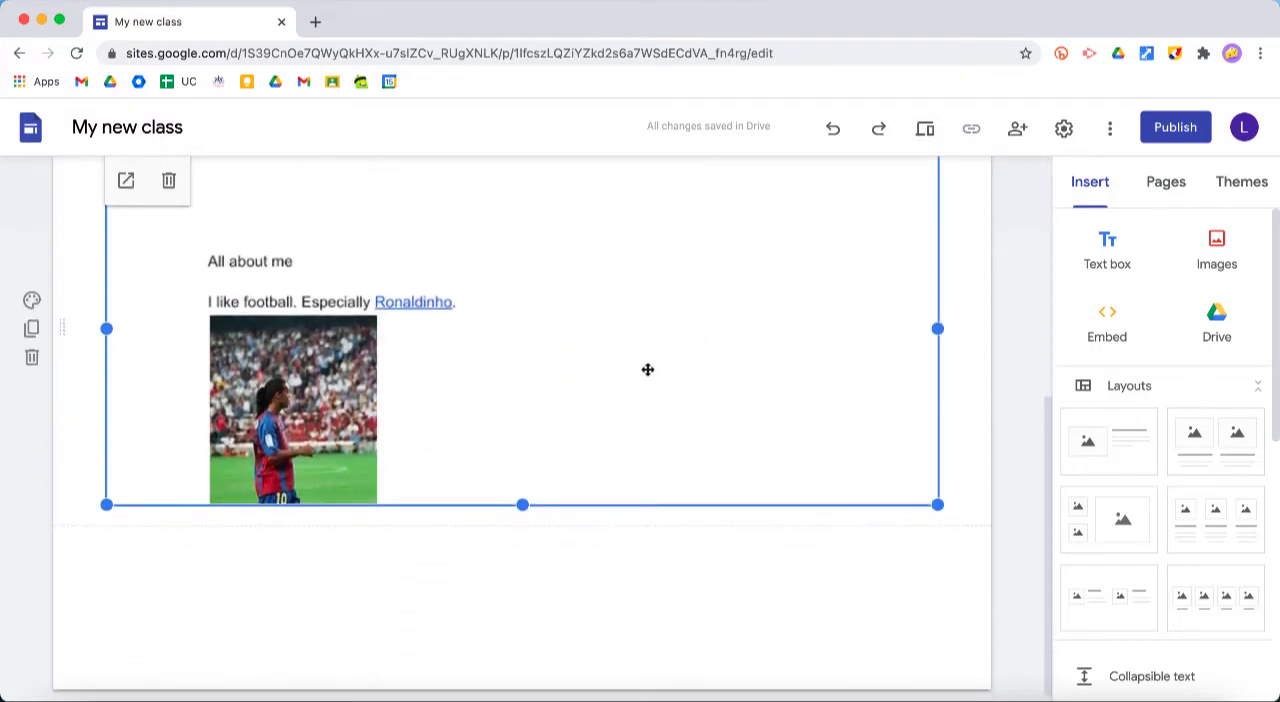
scroll(648, 368, "up", 2)
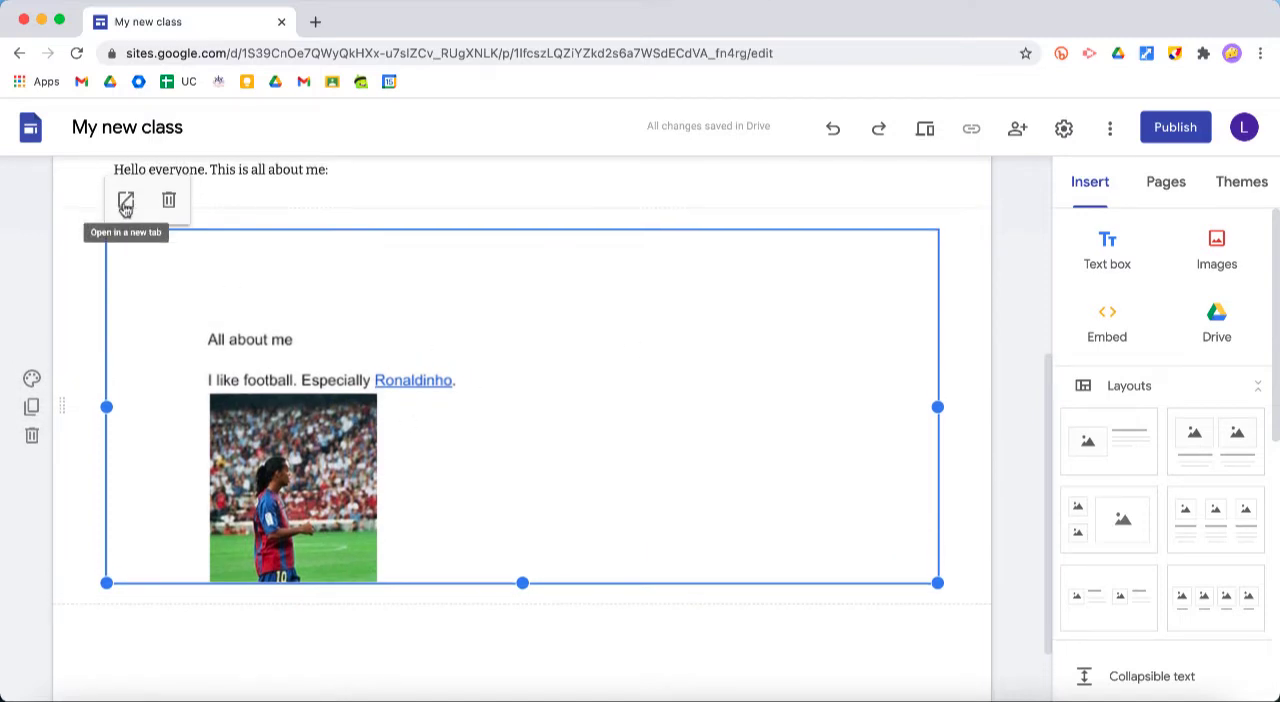
left_click(925, 133)
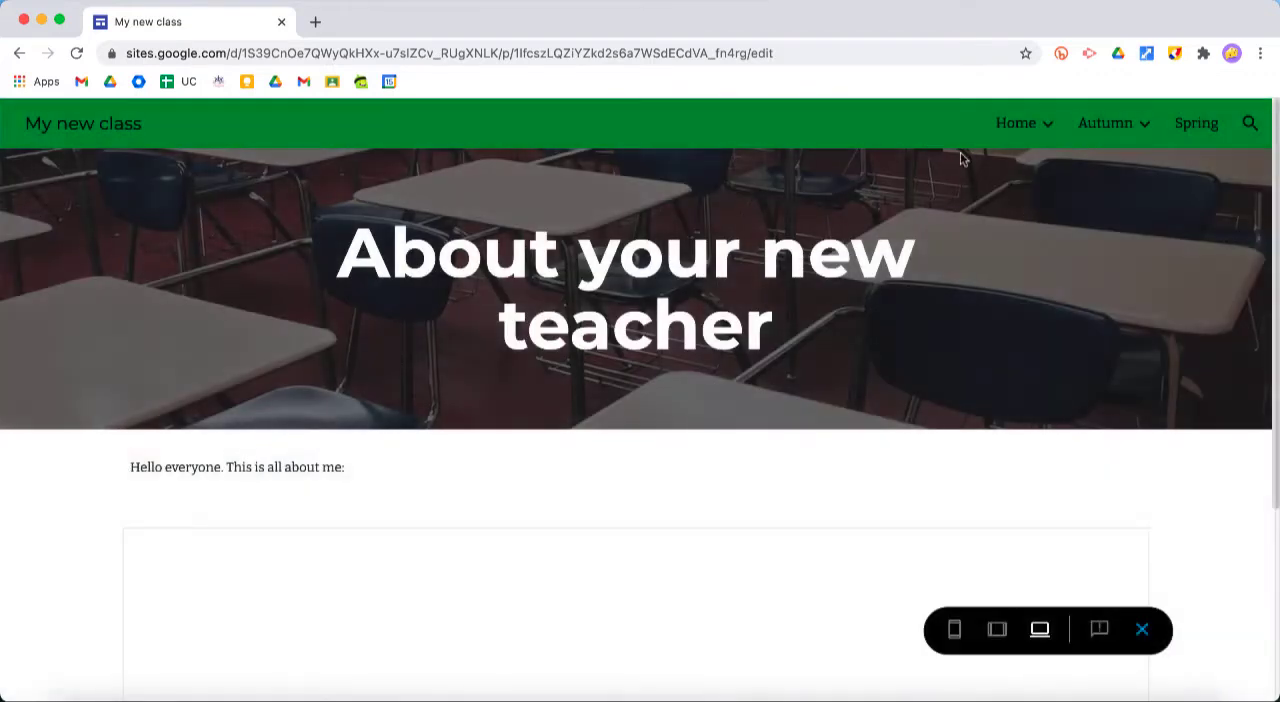
scroll(1097, 278, "down", 3)
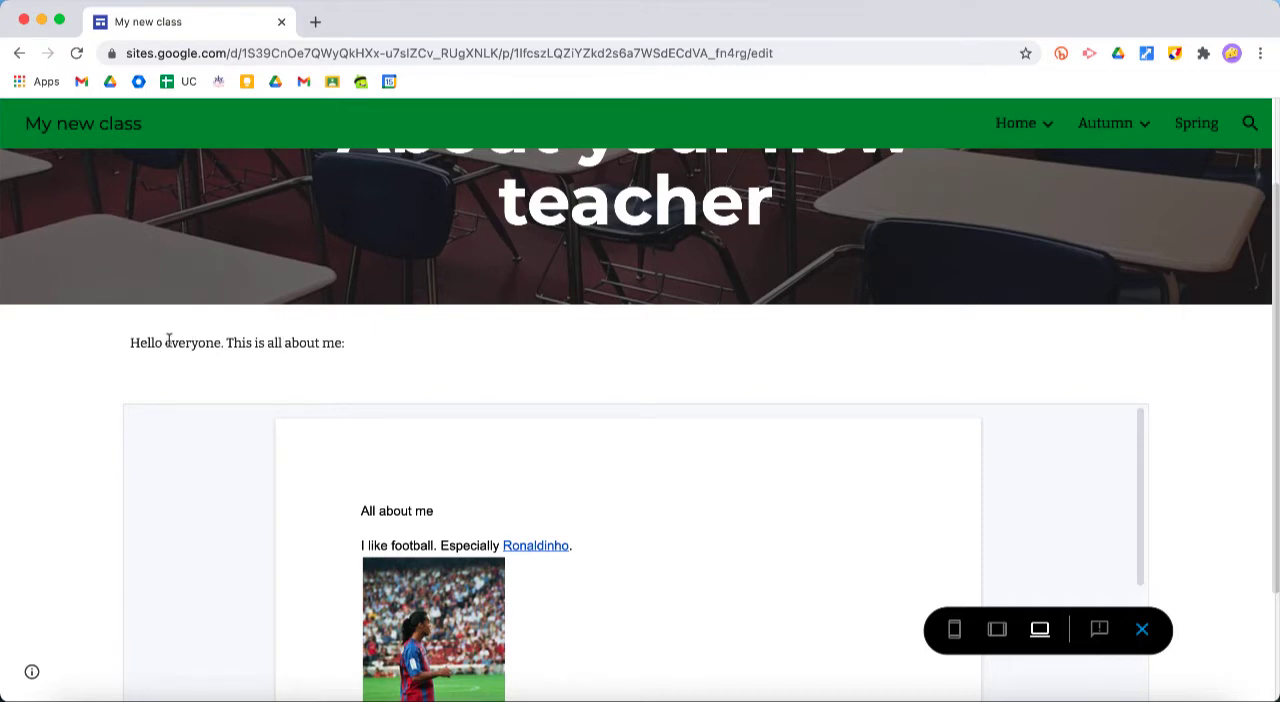
scroll(75, 411, "down", 3)
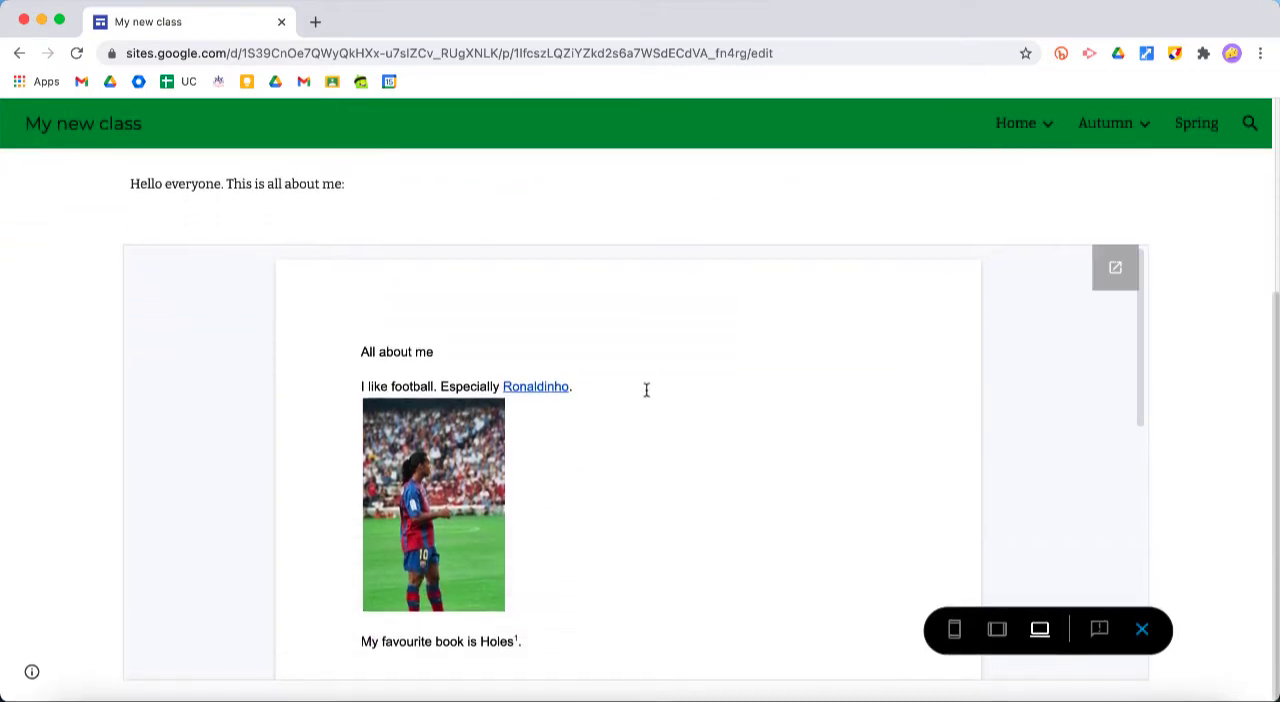
scroll(669, 386, "down", 10)
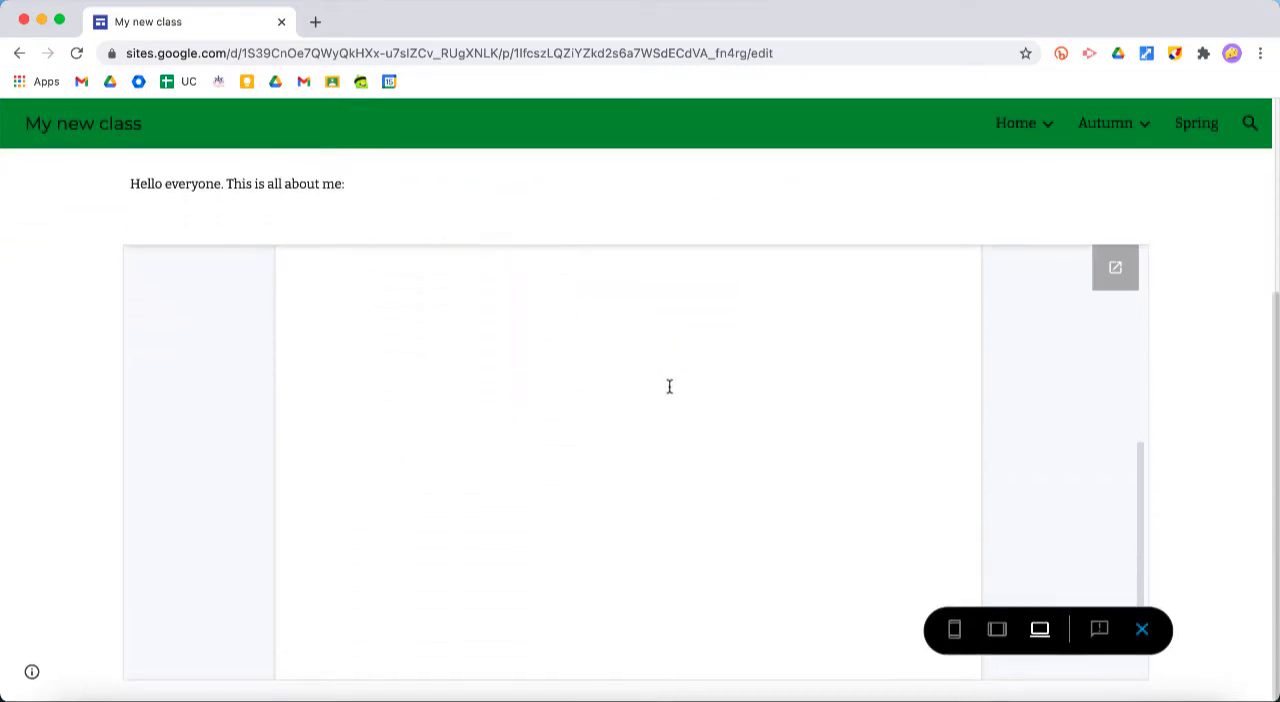
scroll(669, 386, "up", 10)
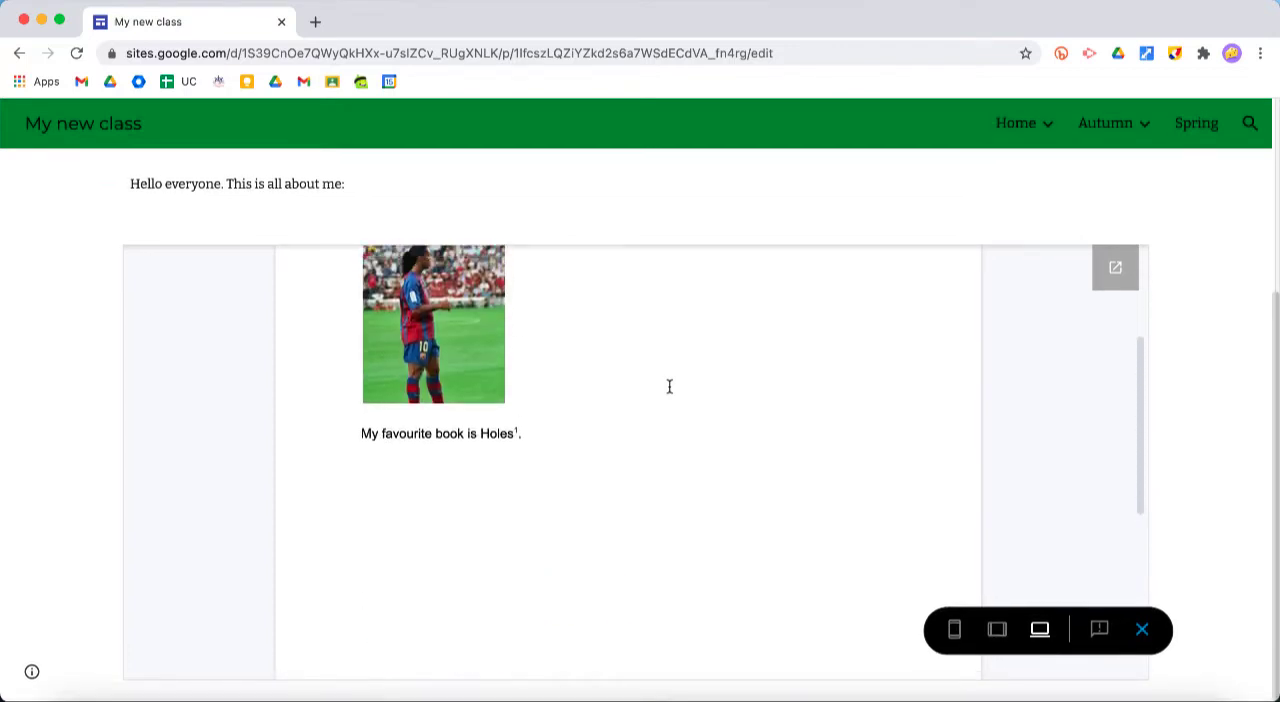
scroll(669, 386, "up", 4)
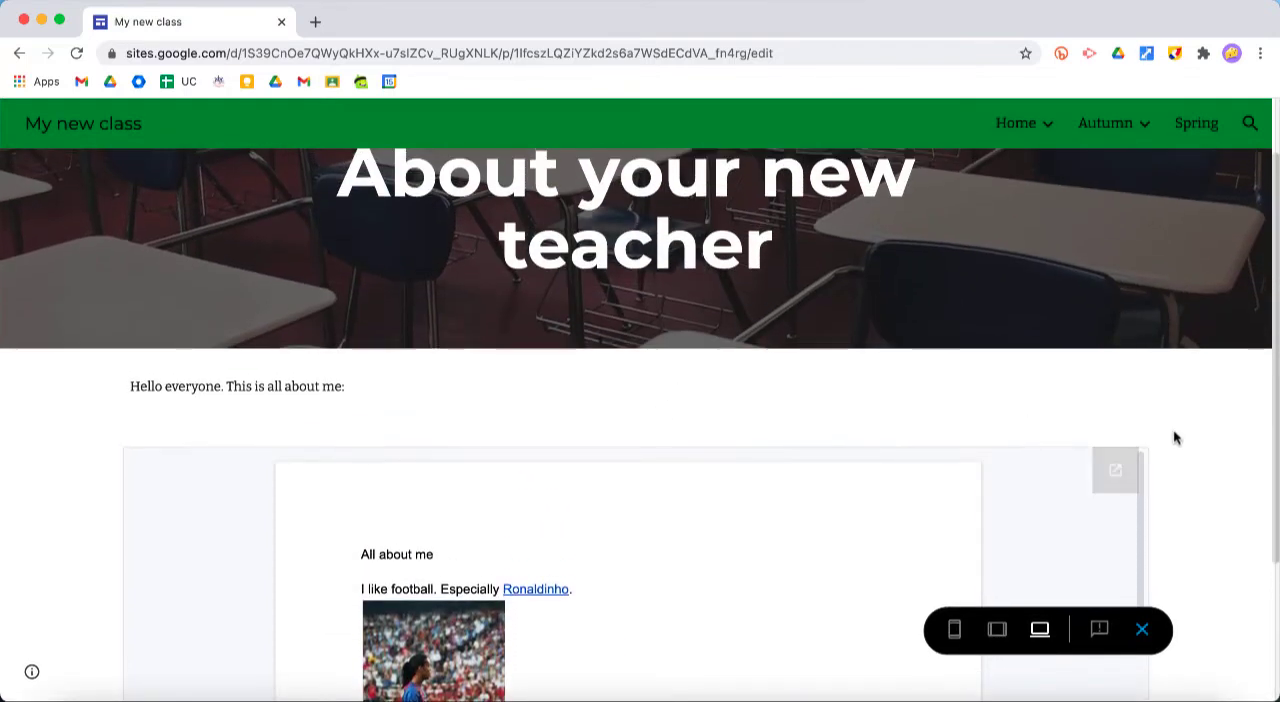
scroll(1202, 449, "down", 4)
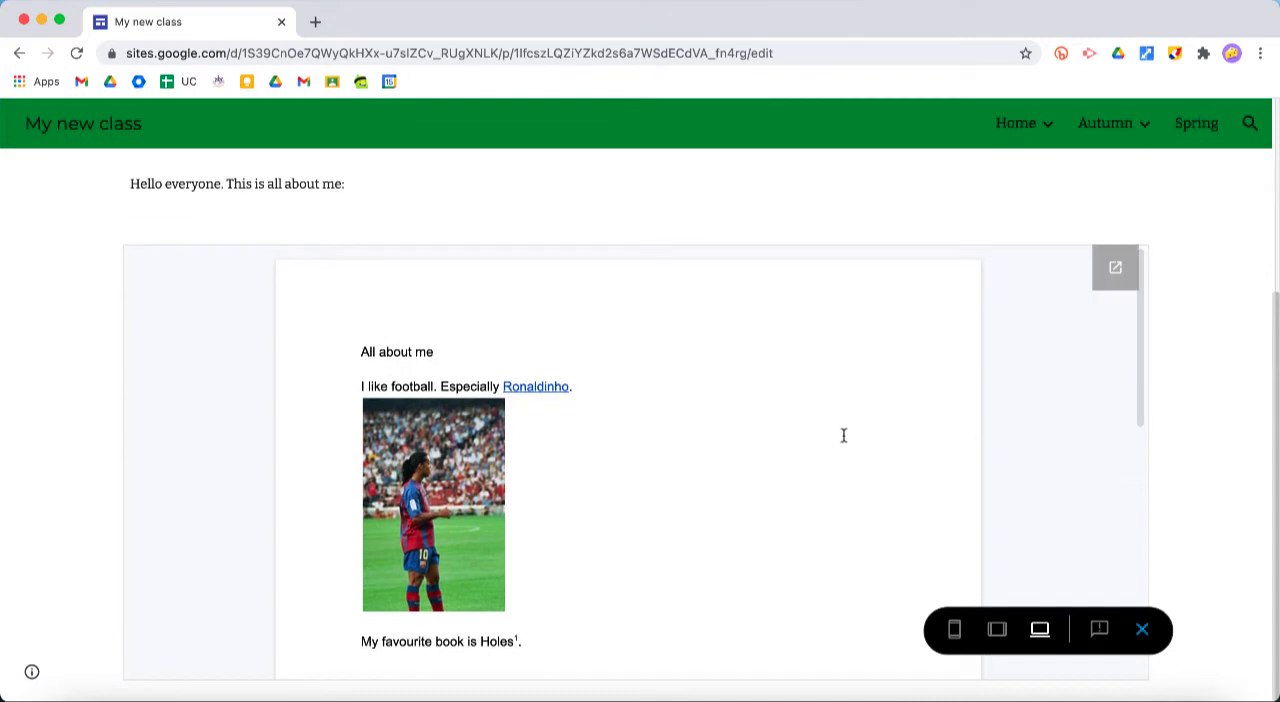
scroll(843, 435, "down", 5)
scroll(843, 435, "down", 4)
scroll(843, 435, "up", 8)
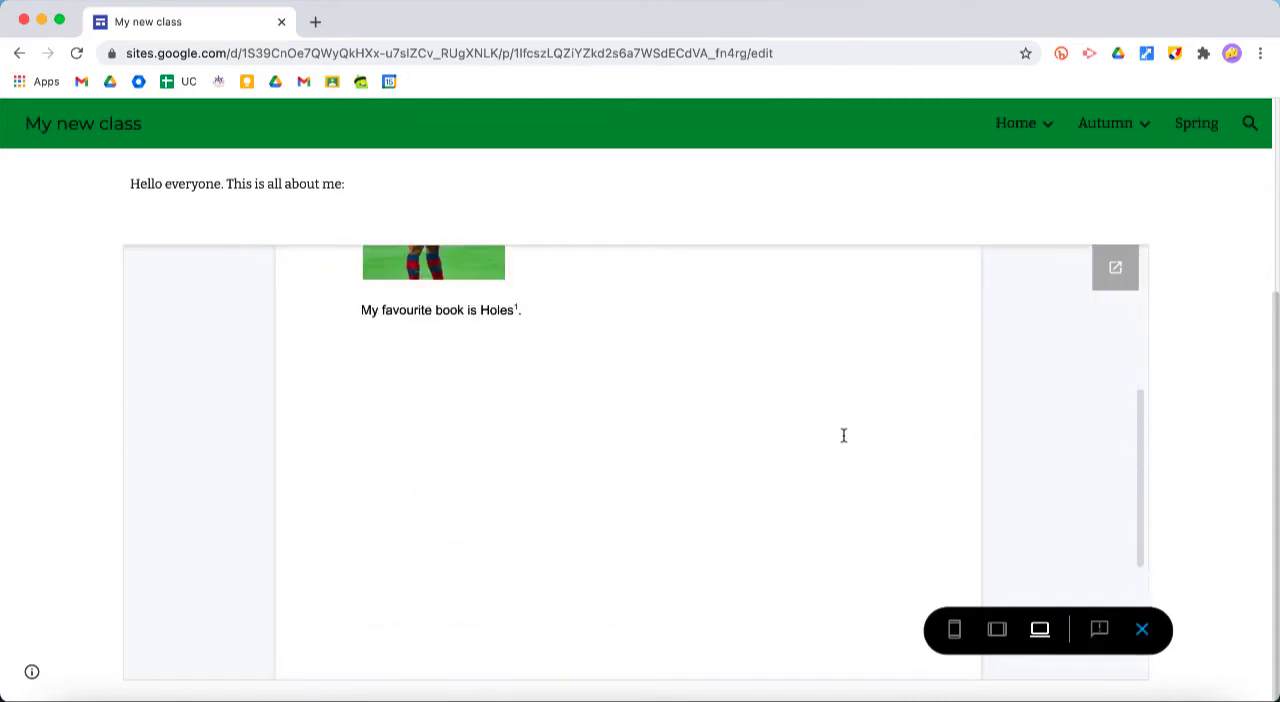
scroll(843, 435, "up", 2)
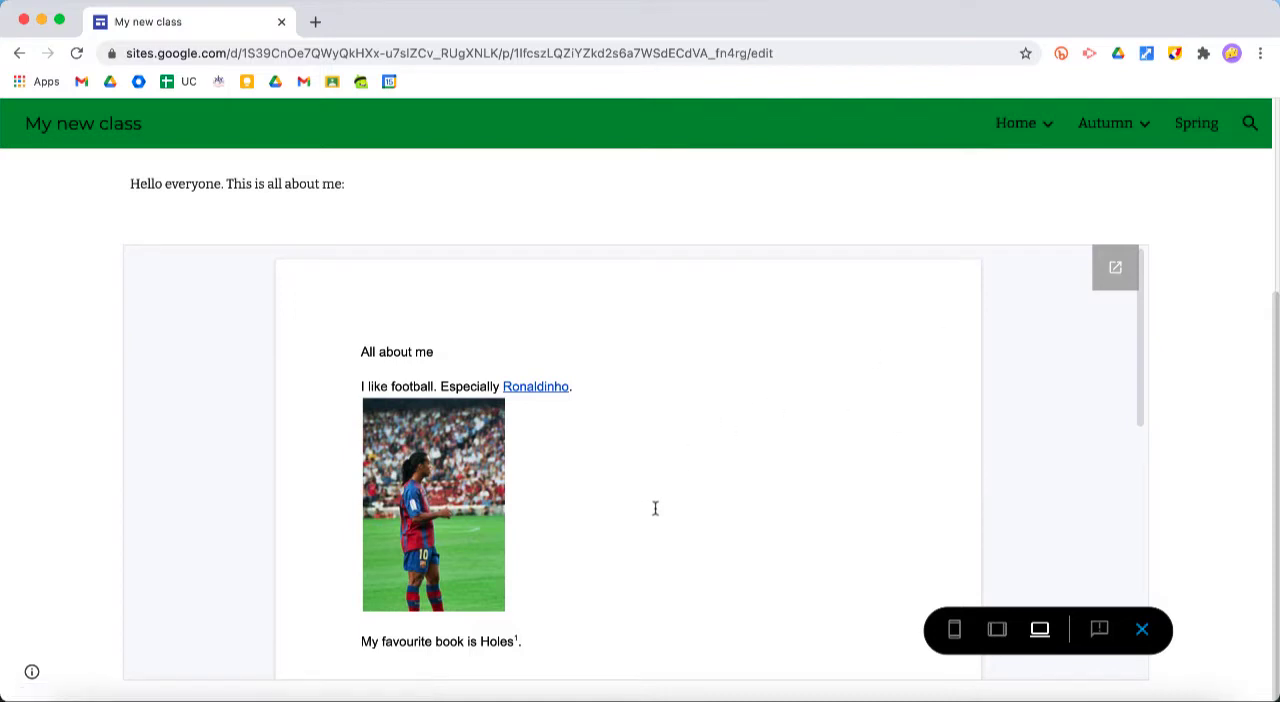
scroll(1200, 336, "up", 2)
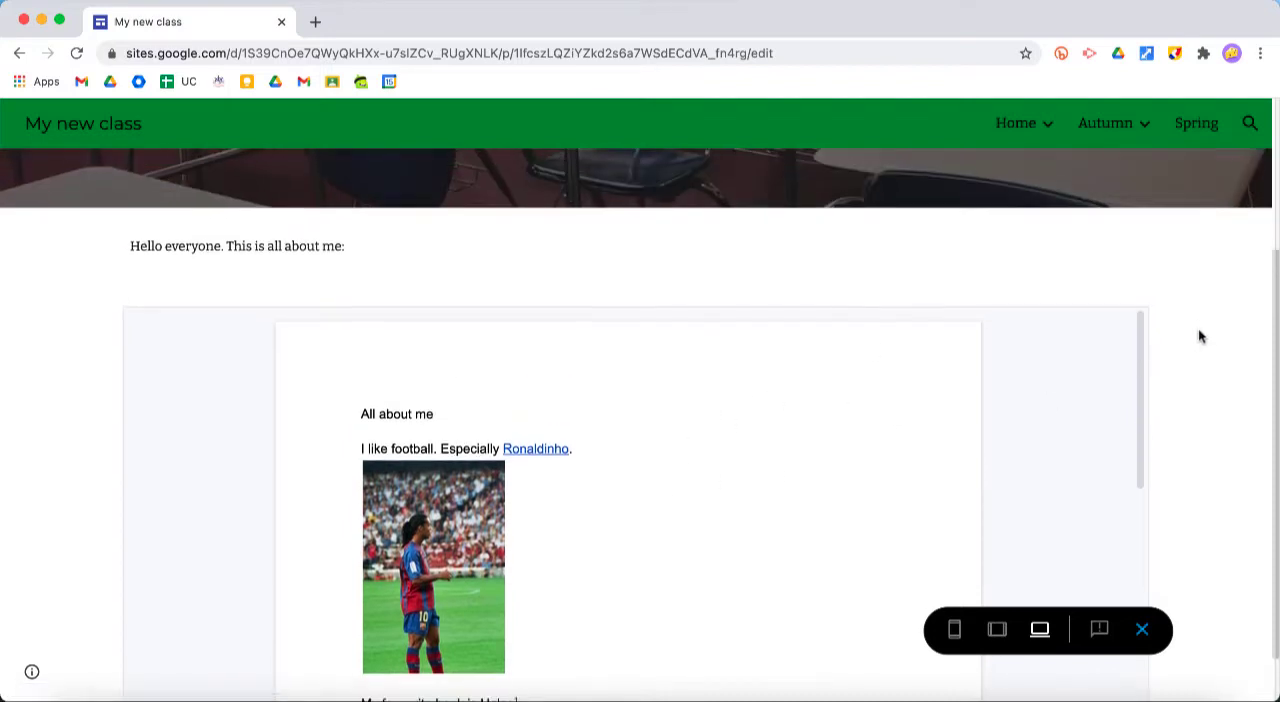
scroll(1200, 336, "down", 1)
scroll(1200, 336, "down", 1)
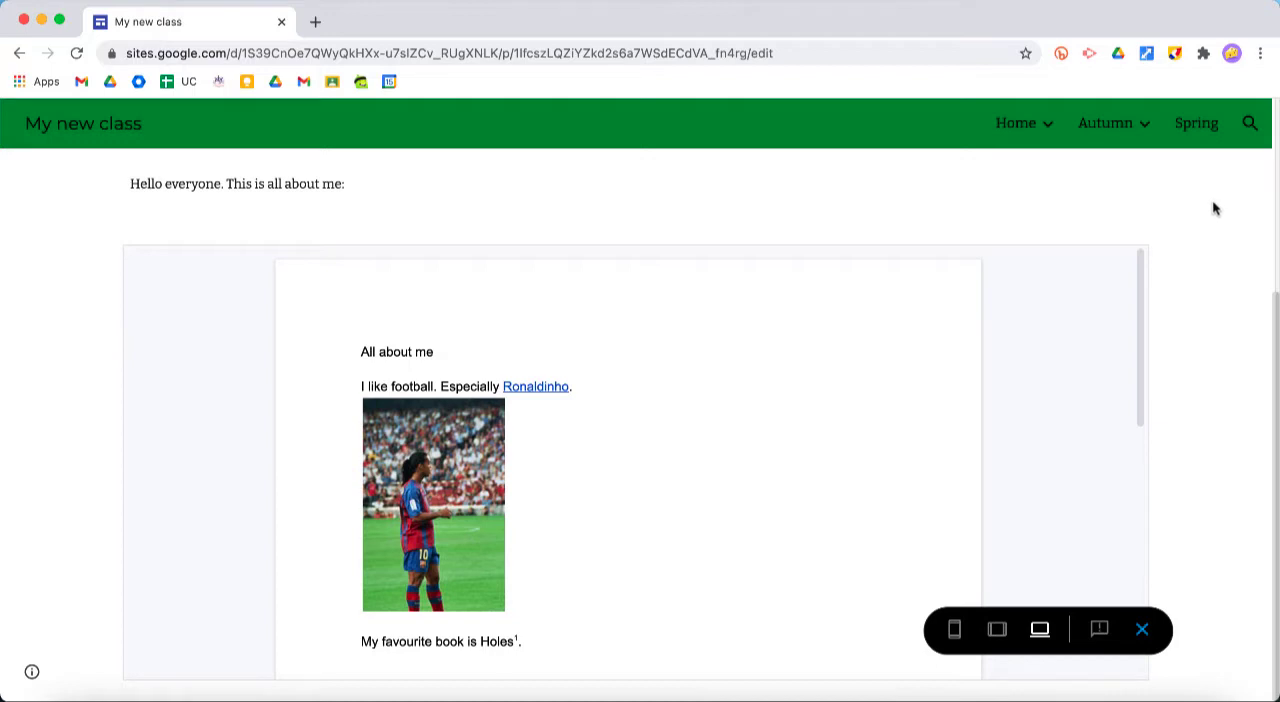
scroll(1213, 203, "up", 3)
scroll(1213, 203, "down", 3)
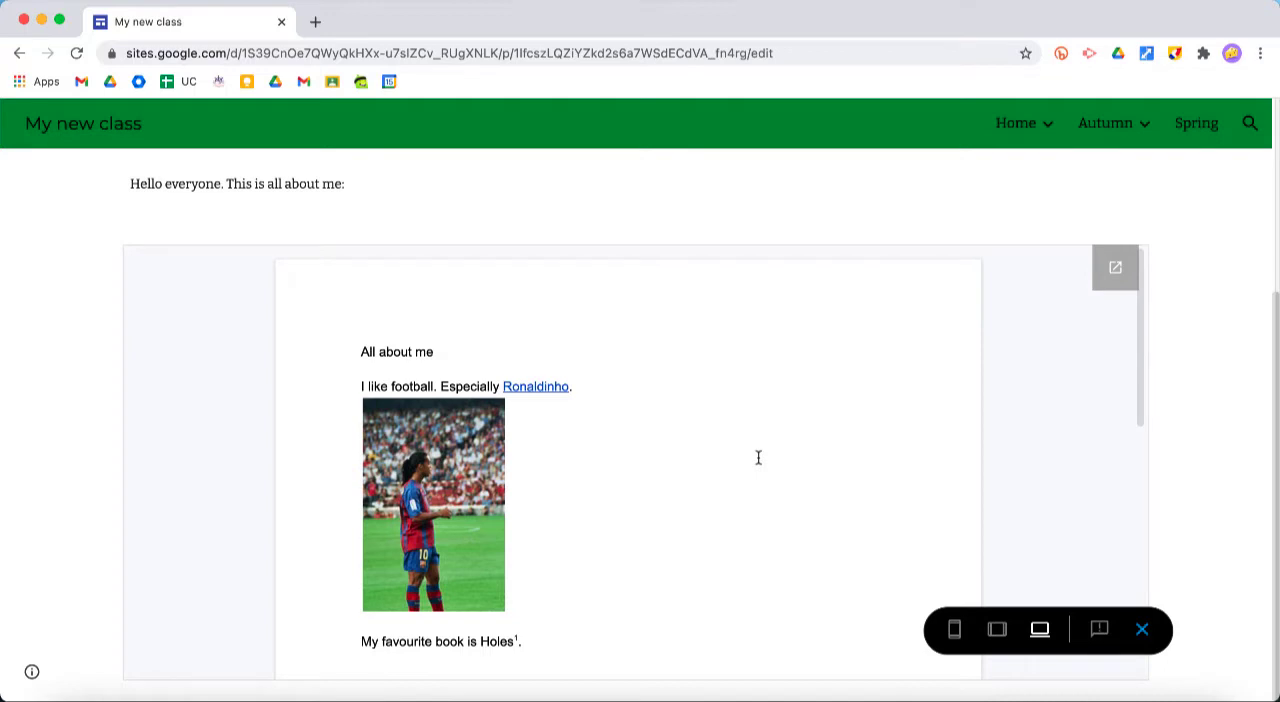
Open the embedded "All about me" document in Google Docs and check its sharing and link access settings
left_click(1119, 275)
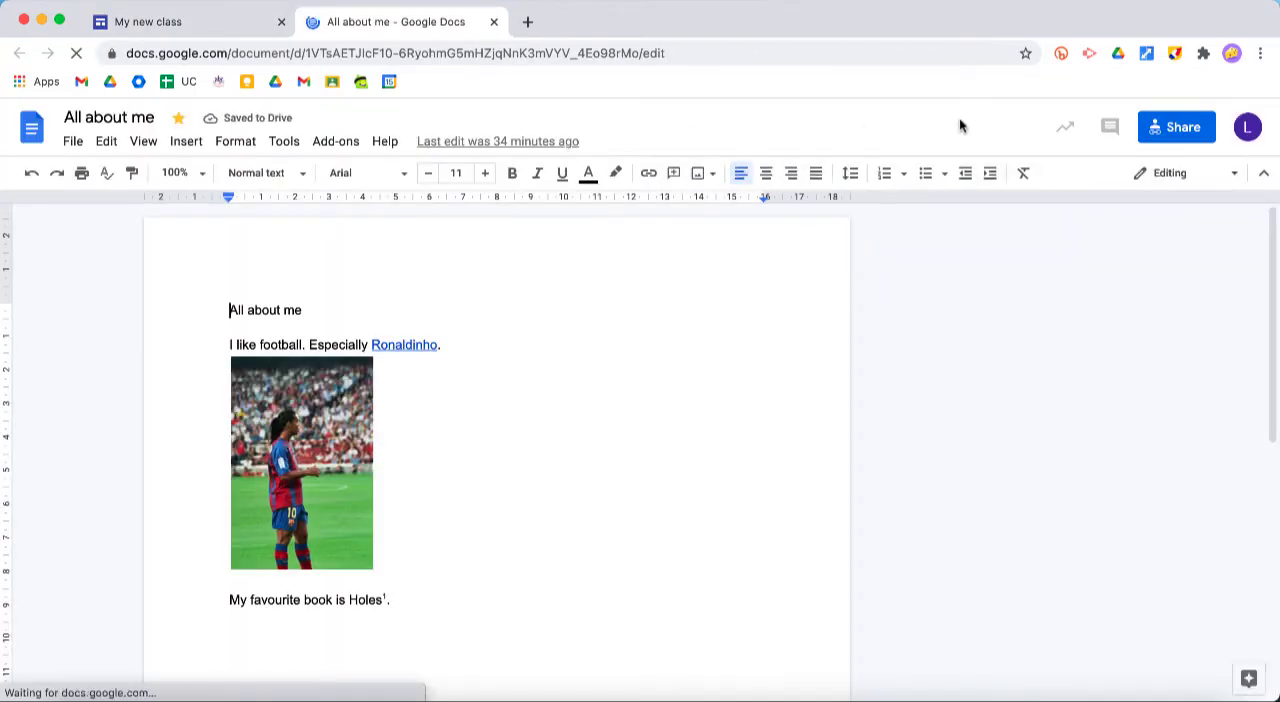
left_click(1180, 127)
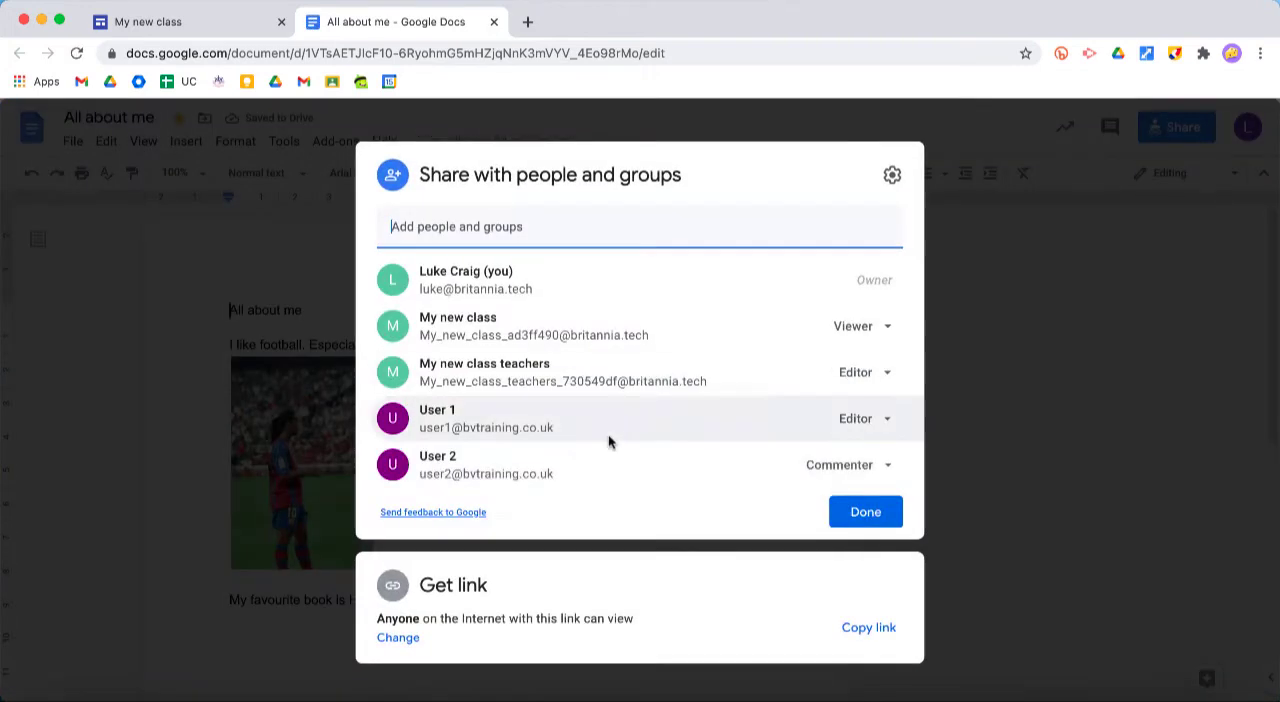
left_click(400, 638)
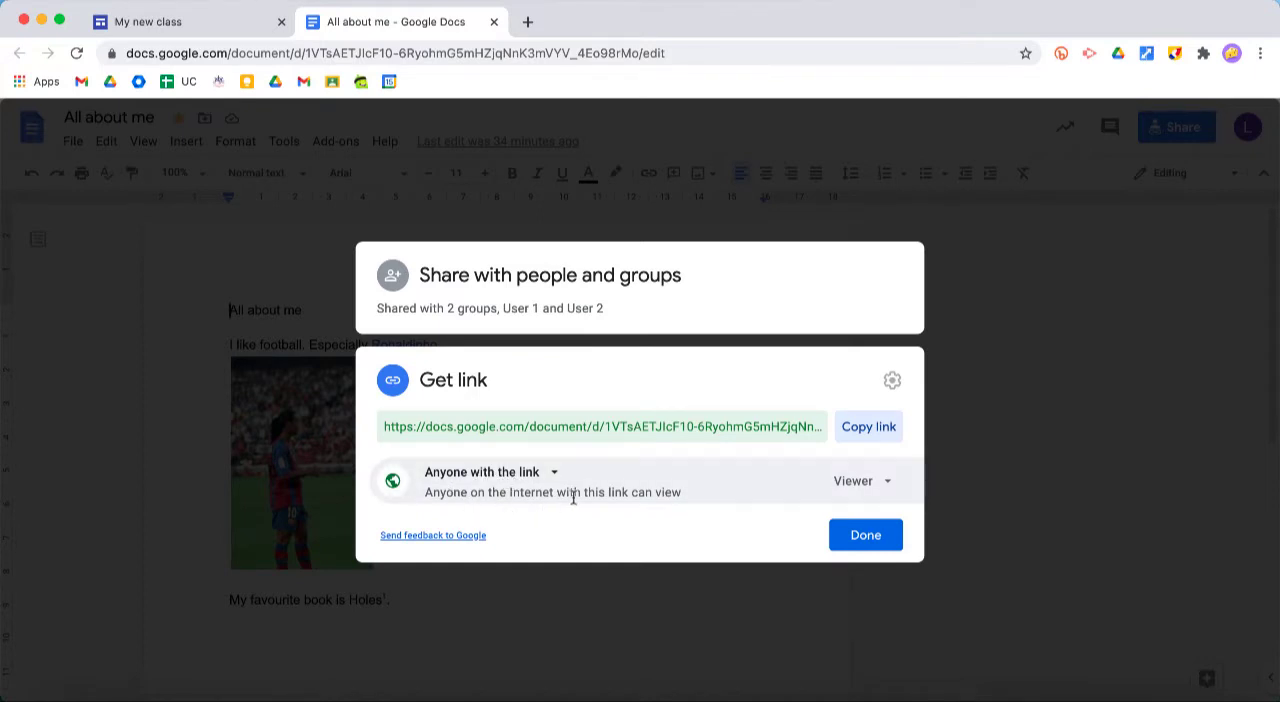
left_click(865, 537)
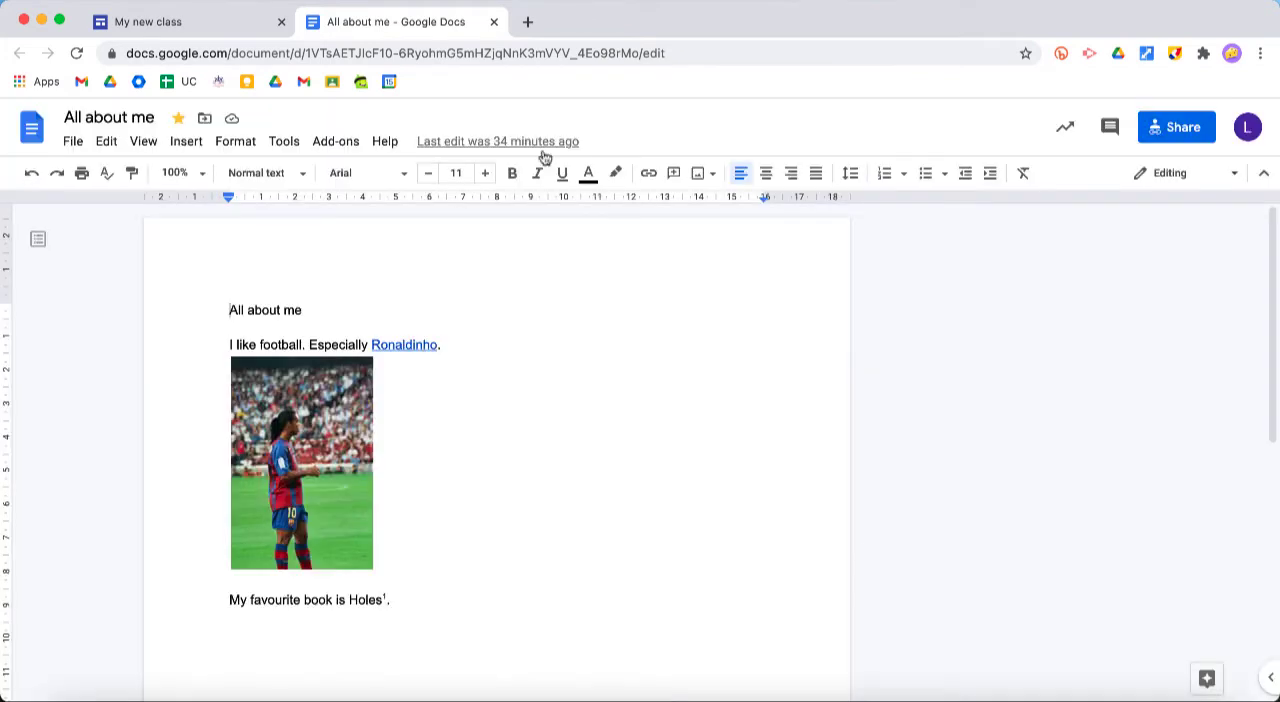
Return to the "My new class" site preview and view the page in tablet, phone and large-screen sizes
left_click(228, 33)
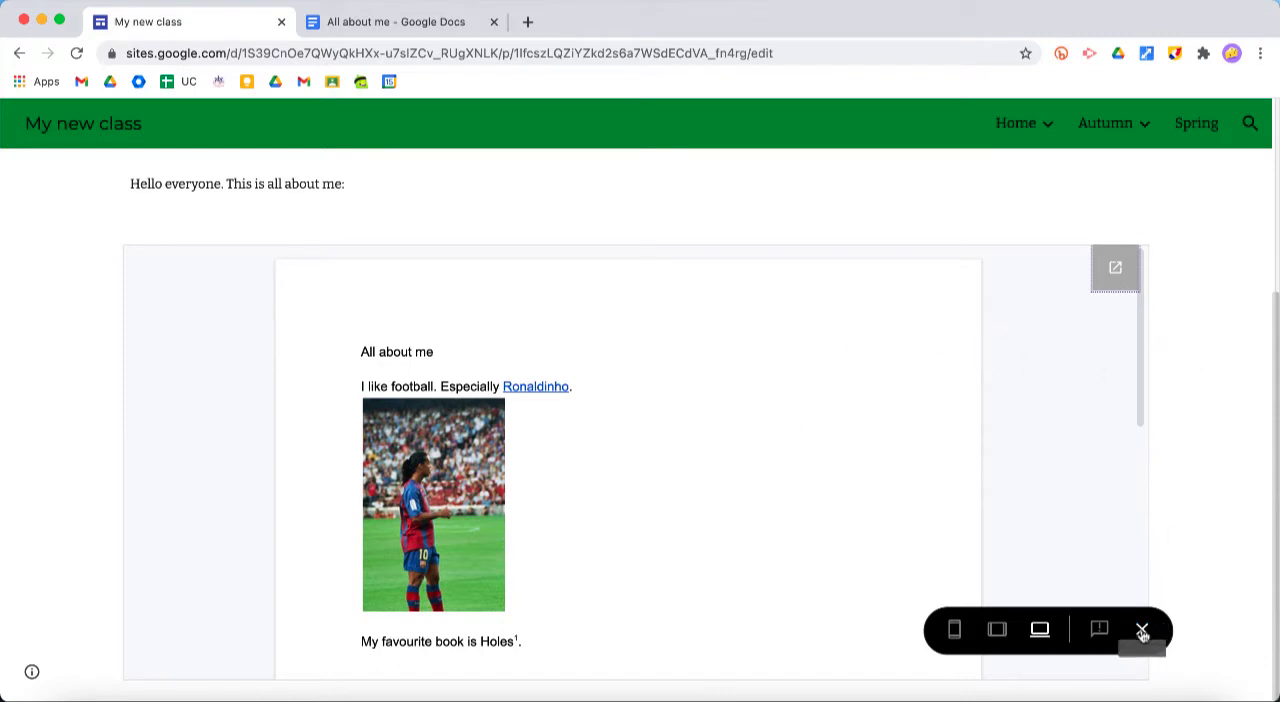
left_click(996, 628)
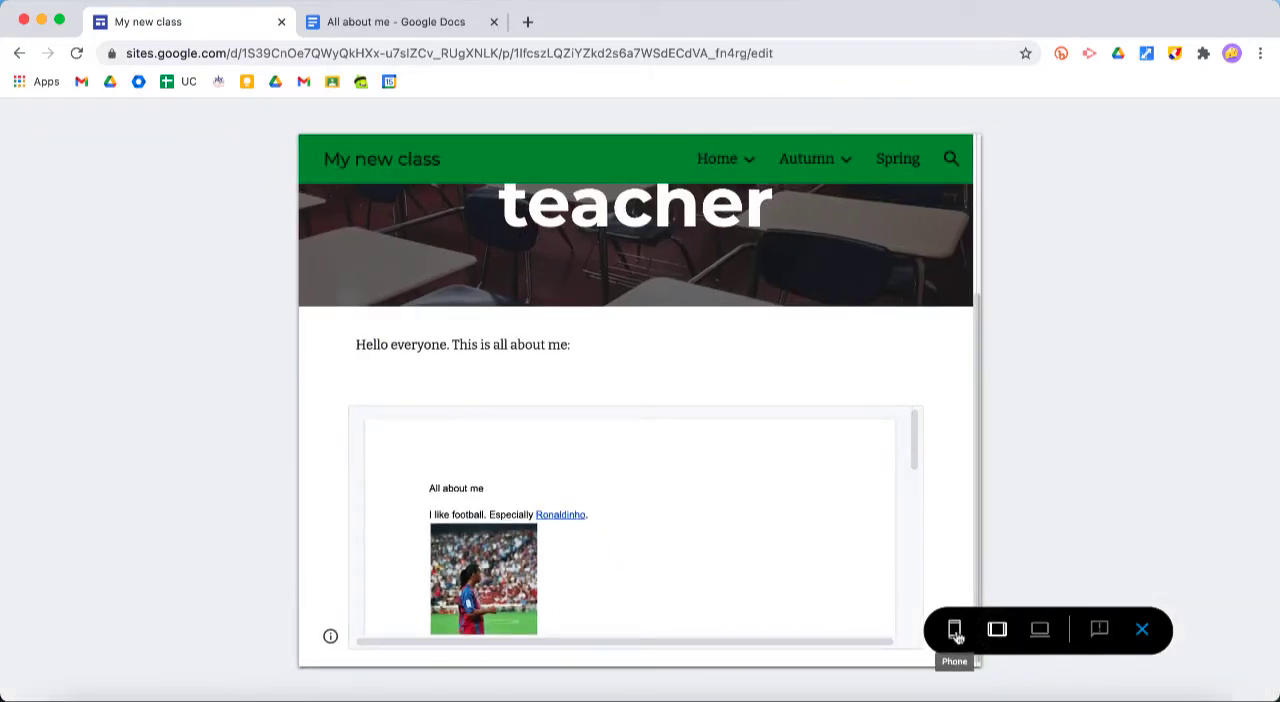
left_click(955, 630)
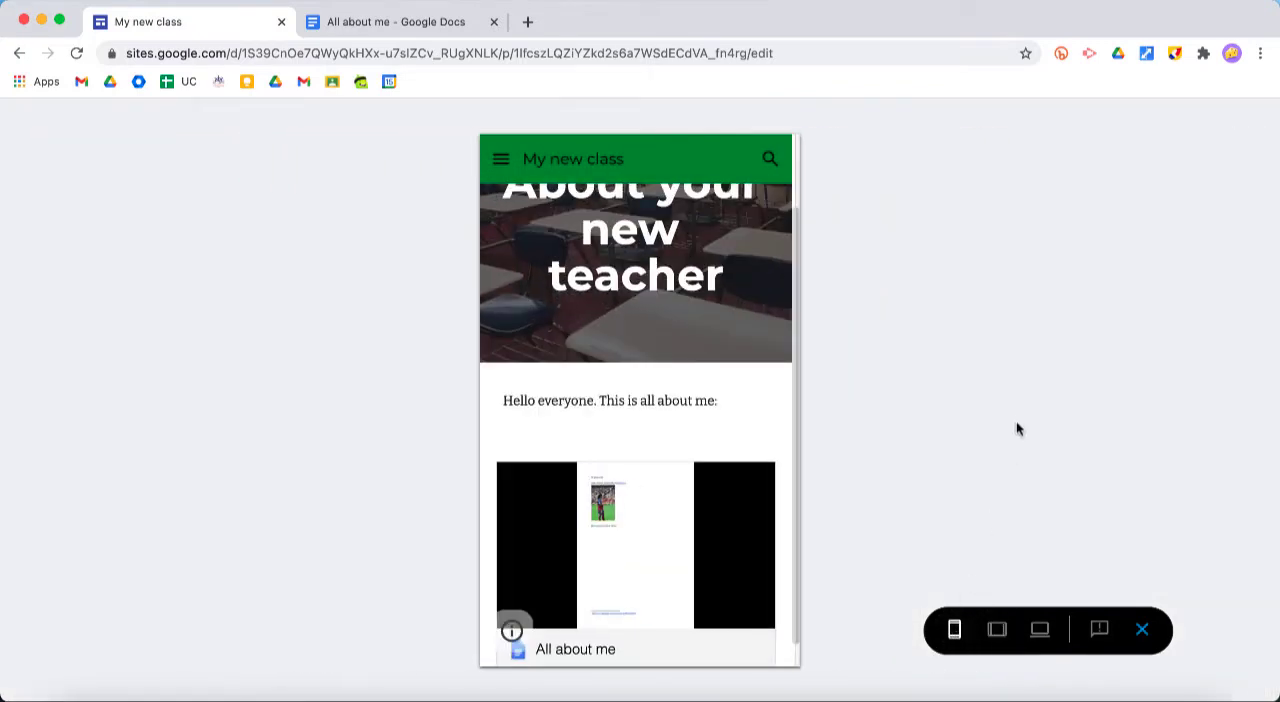
scroll(720, 391, "up", 2)
scroll(720, 391, "down", 3)
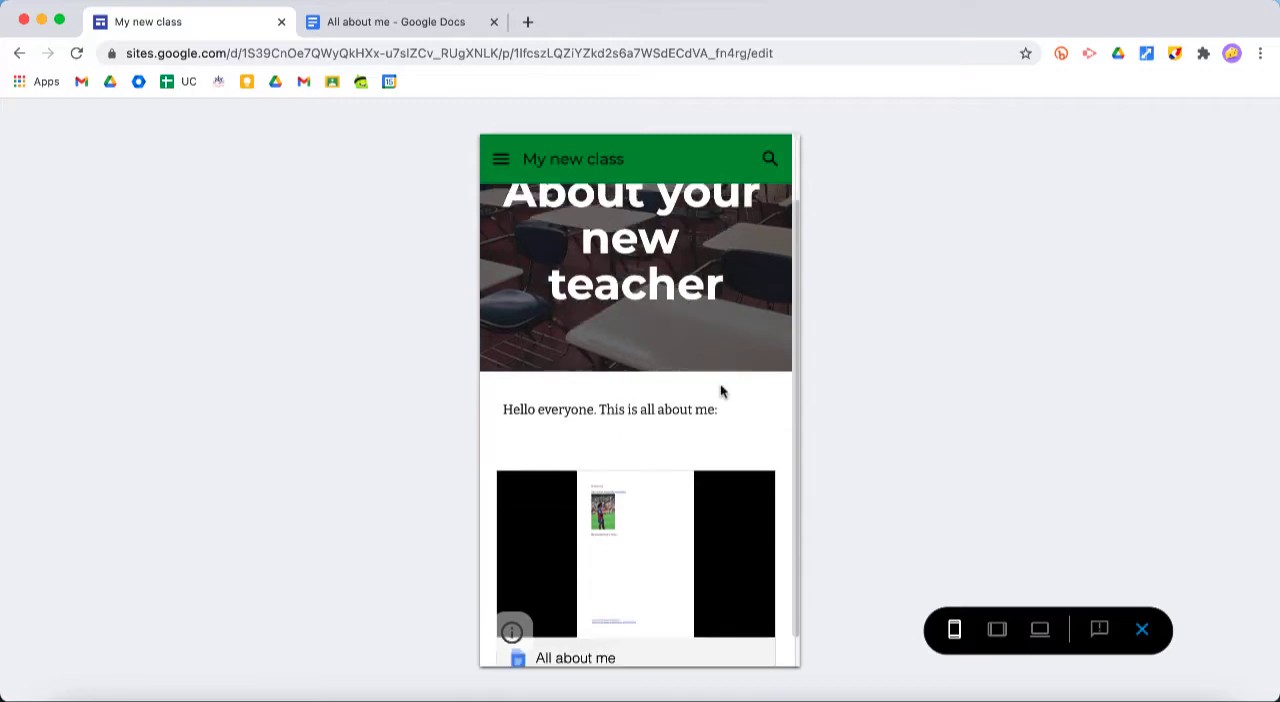
left_click(1040, 629)
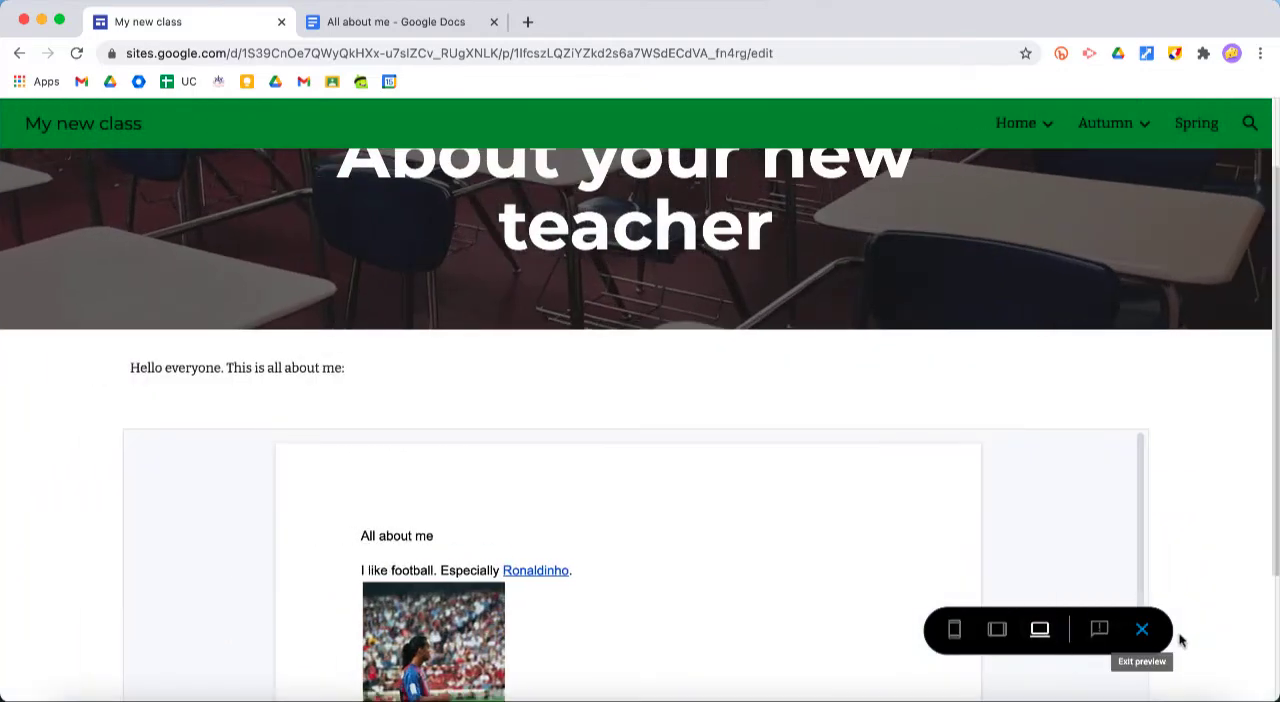
Exit the preview and embed the "Holiday destinations" presentation from the Drive folder "Content for site" below the embedded document
left_click(1143, 630)
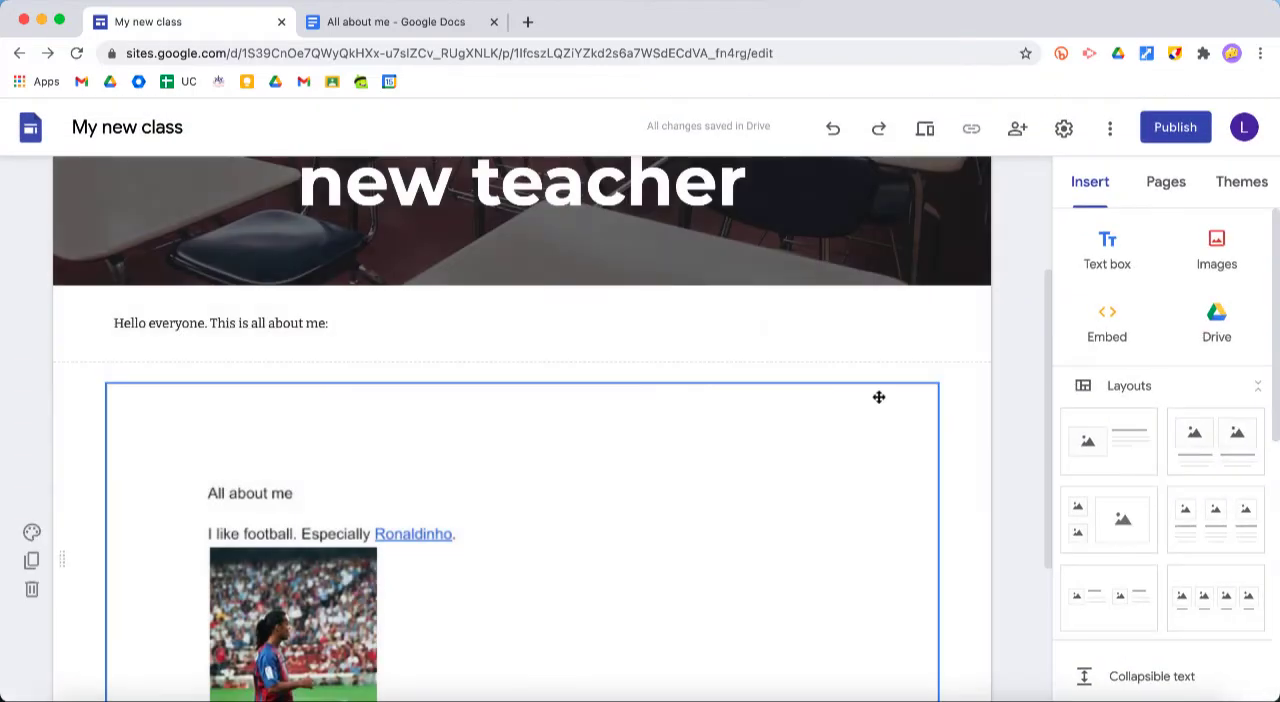
scroll(878, 397, "down", 2)
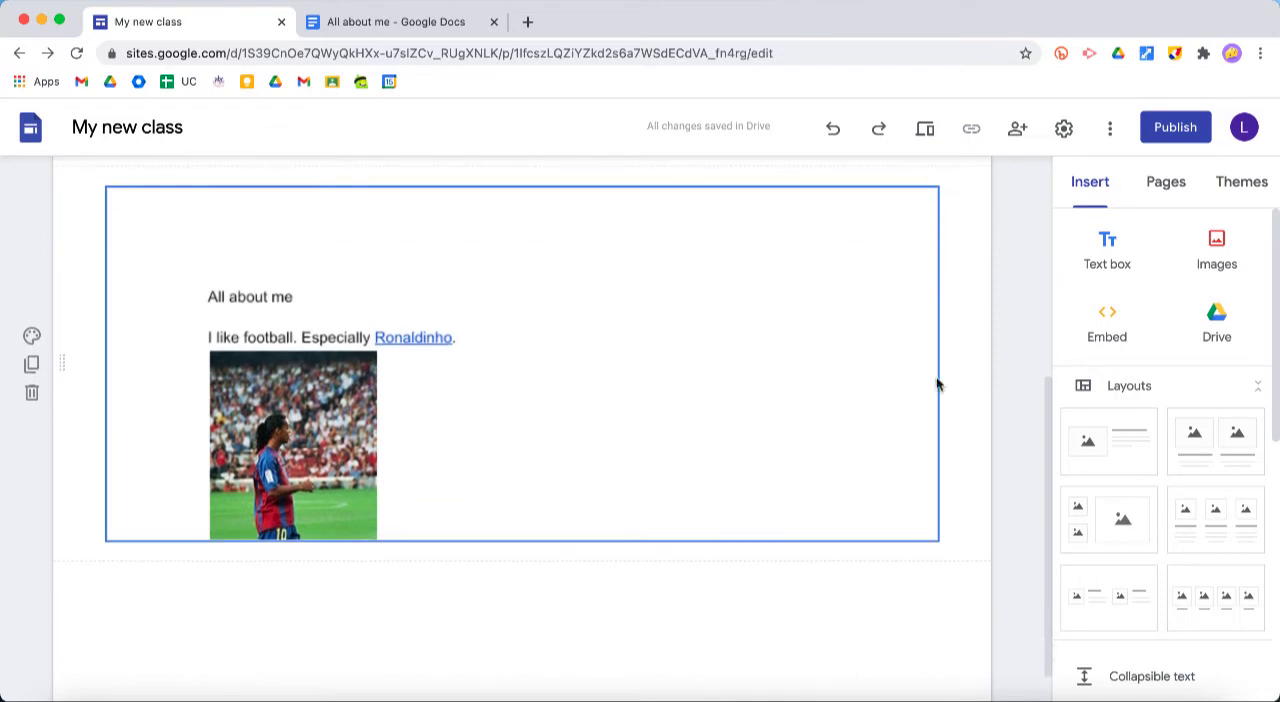
scroll(960, 387, "down", 1)
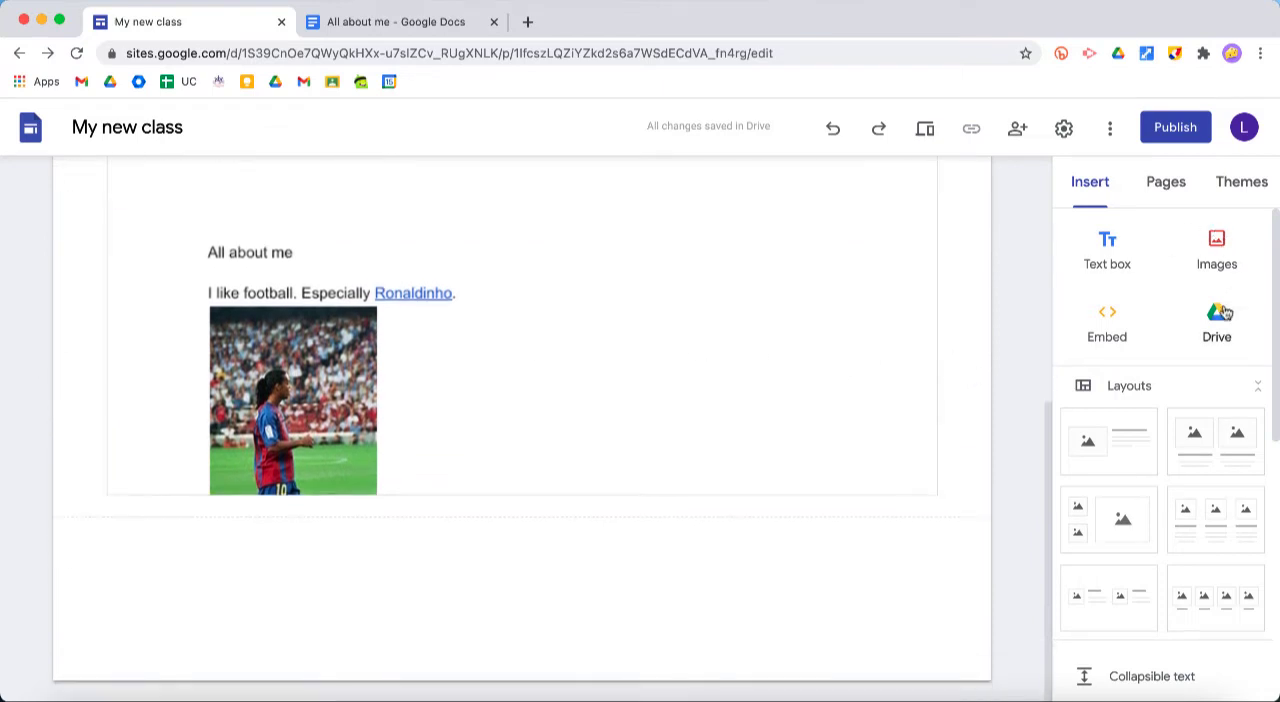
left_click(1217, 318)
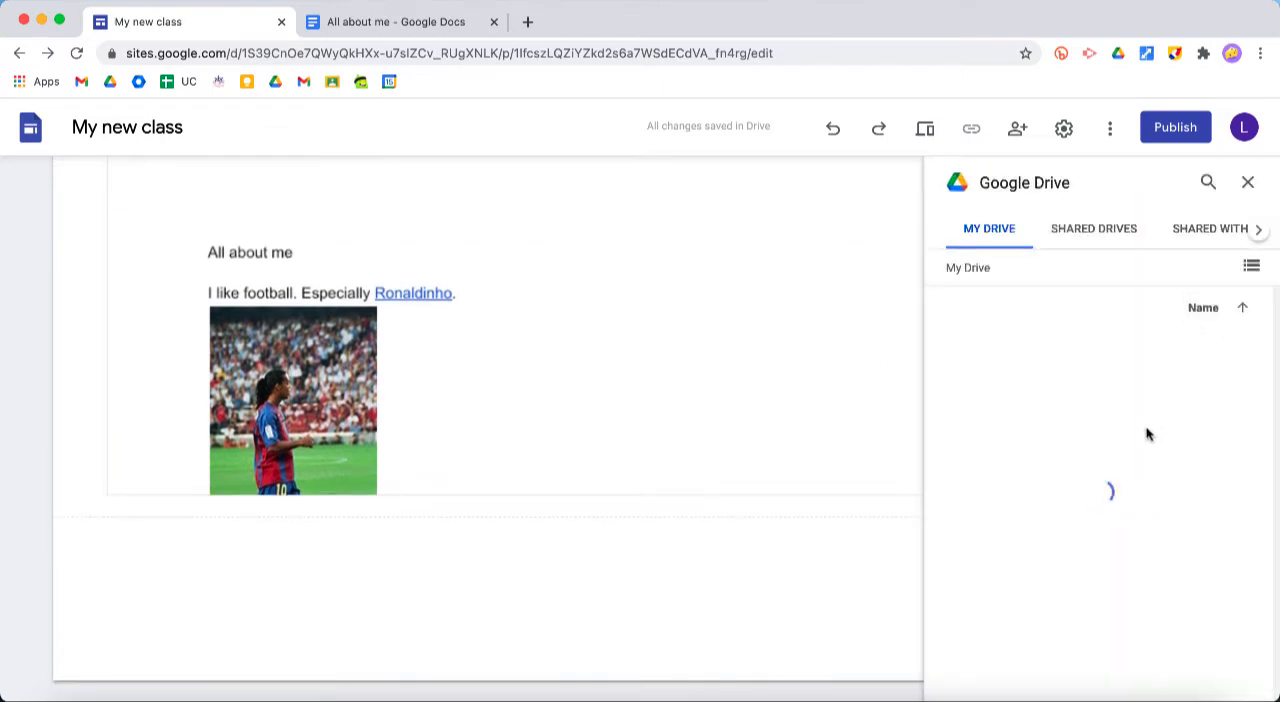
double_click(1162, 453)
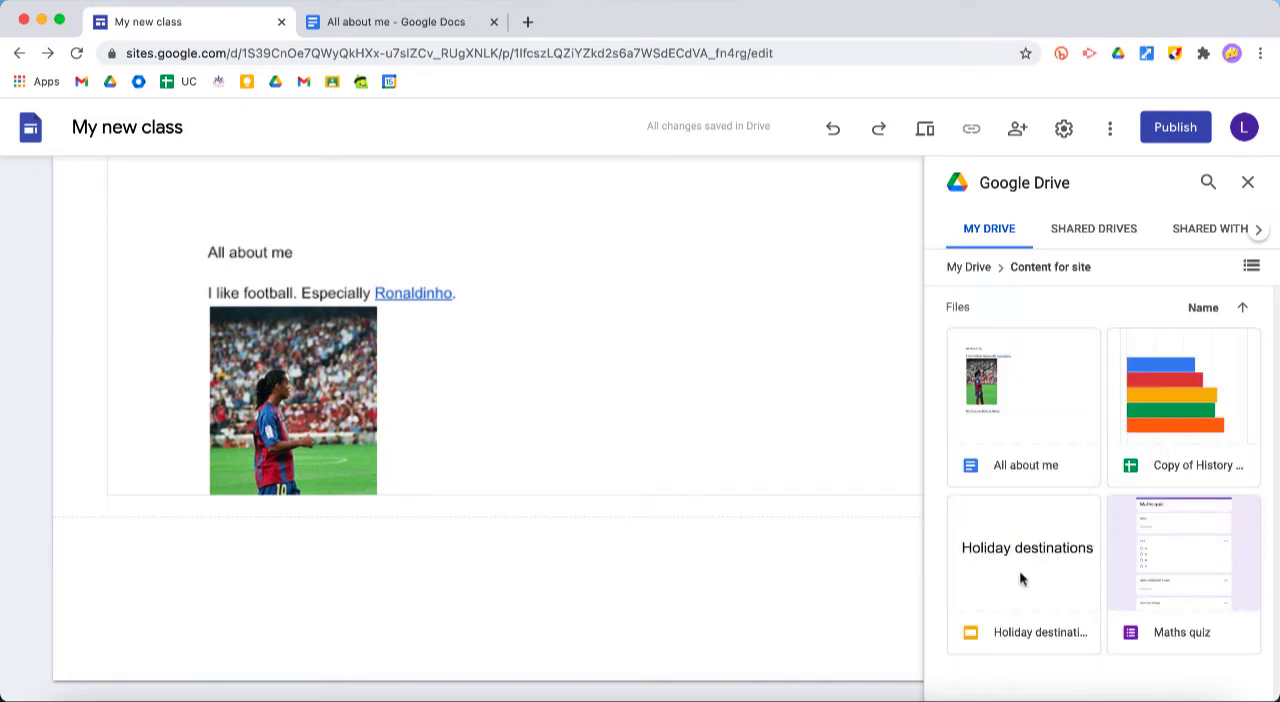
left_click(1020, 578)
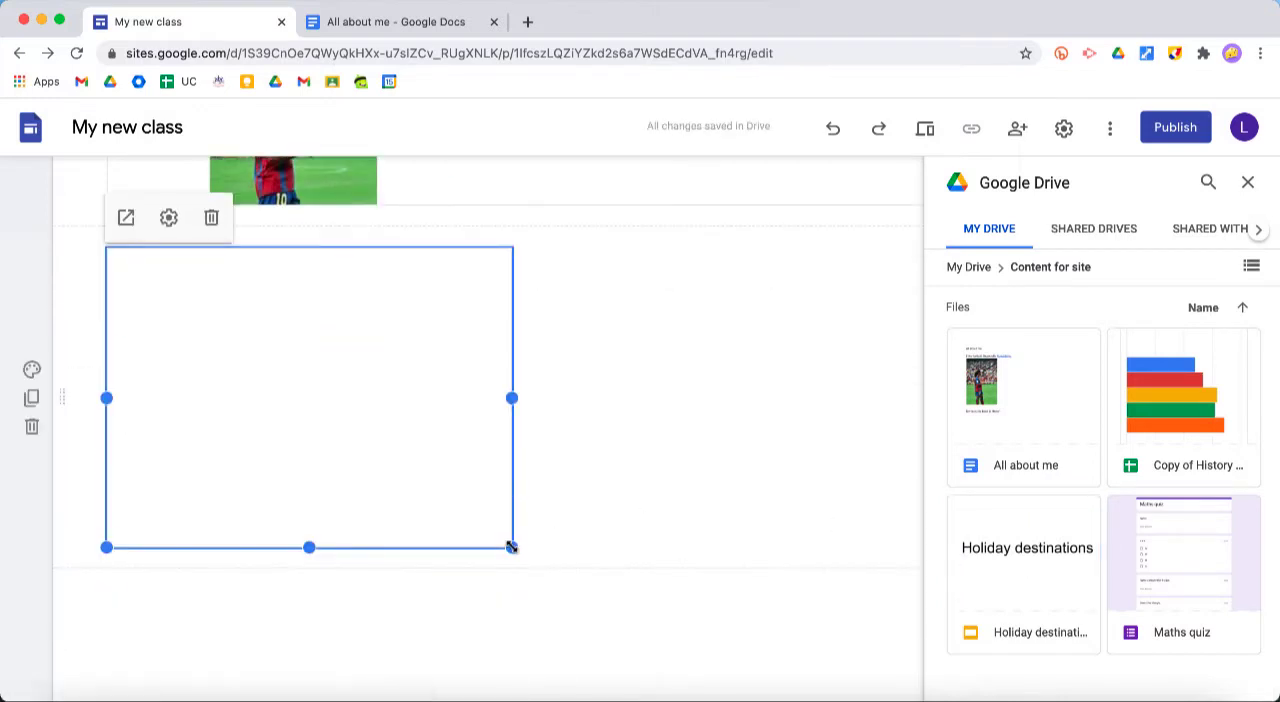
Enlarge the embedded "Holiday destinations" presentation to the full width of the page content and close the file browser
left_click_drag(788, 594, 892, 664)
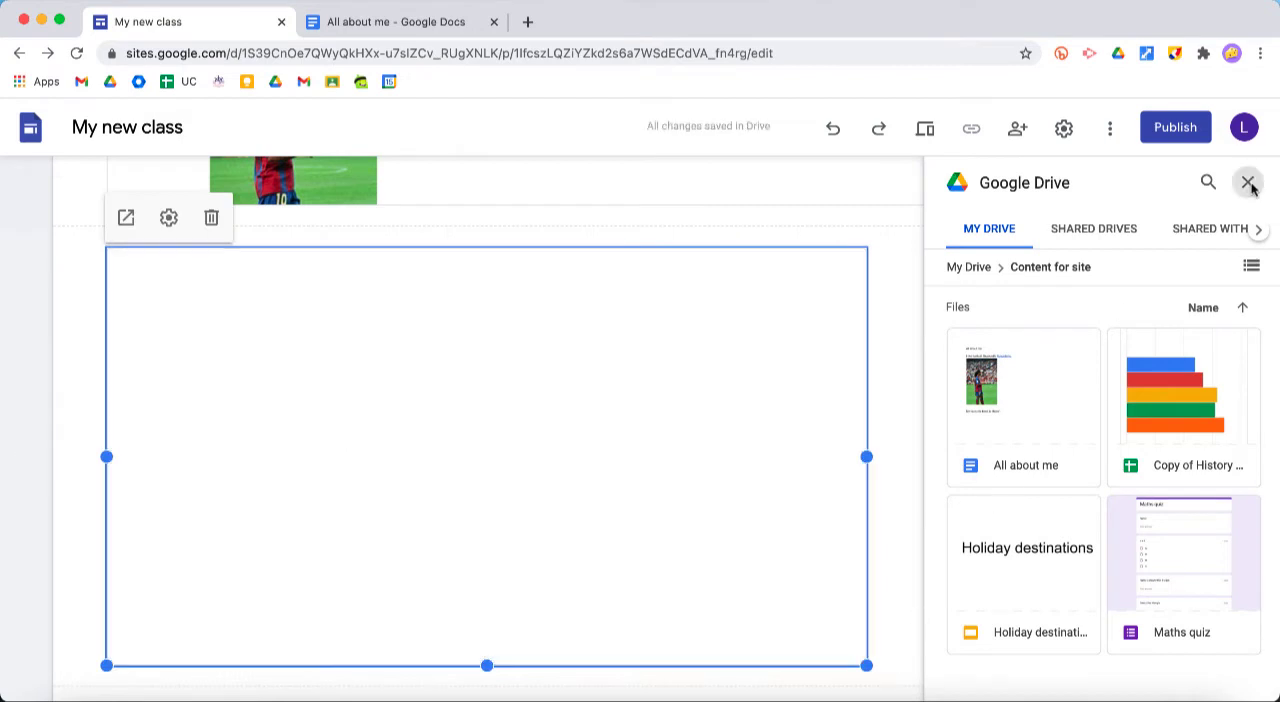
left_click(1247, 182)
left_click_drag(866, 456, 937, 456)
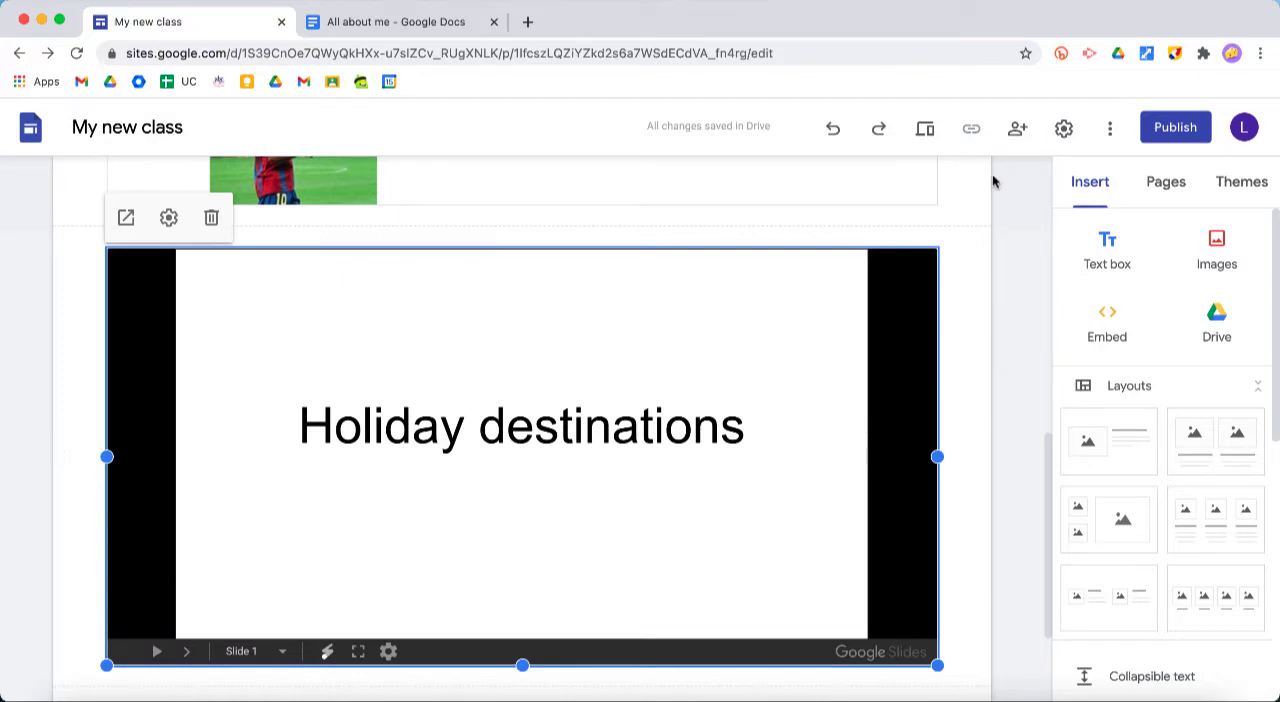
Preview the "About your new teacher" page and view the embedded document and the presentation below it
left_click(924, 138)
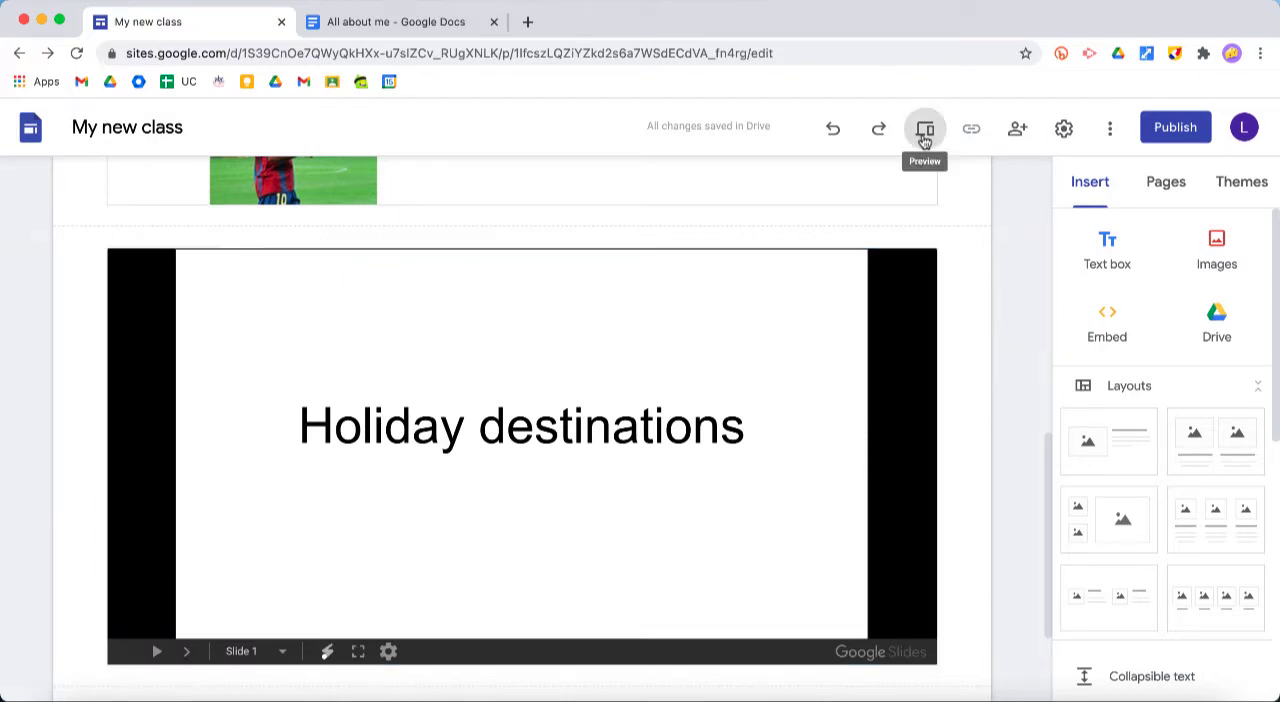
scroll(1005, 341, "down", 5)
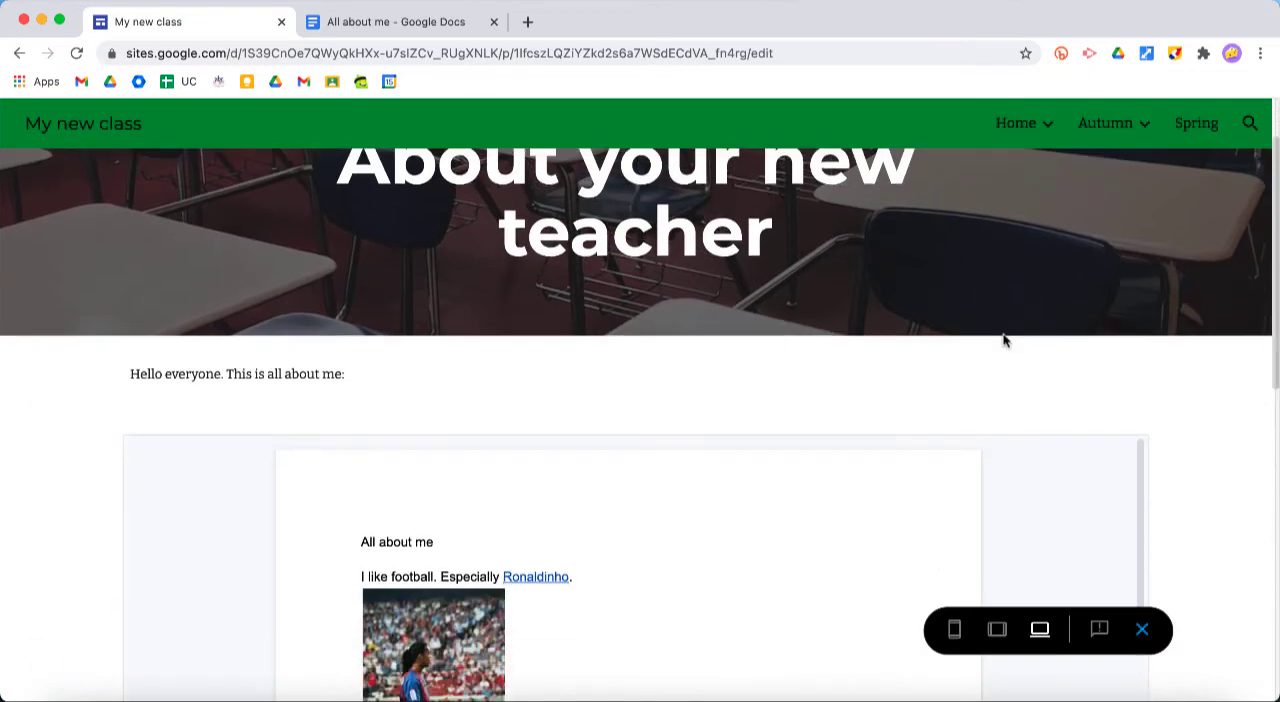
scroll(782, 328, "down", 10)
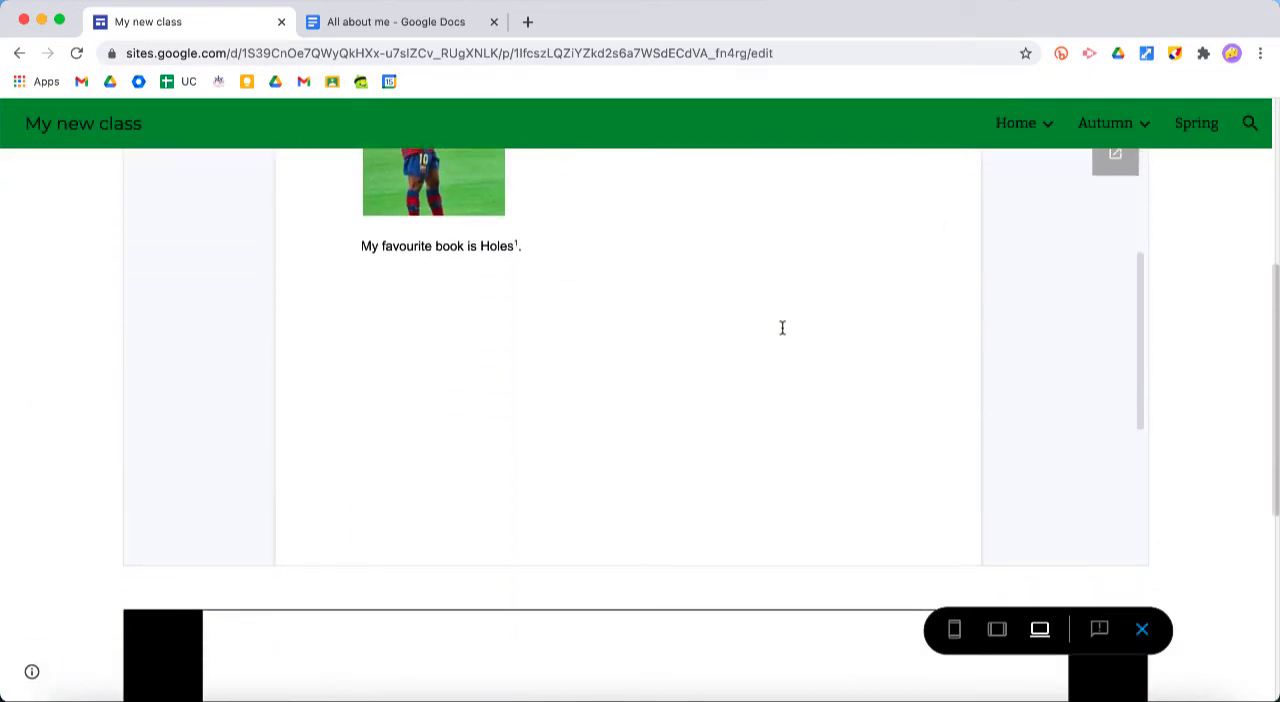
scroll(782, 328, "down", 3)
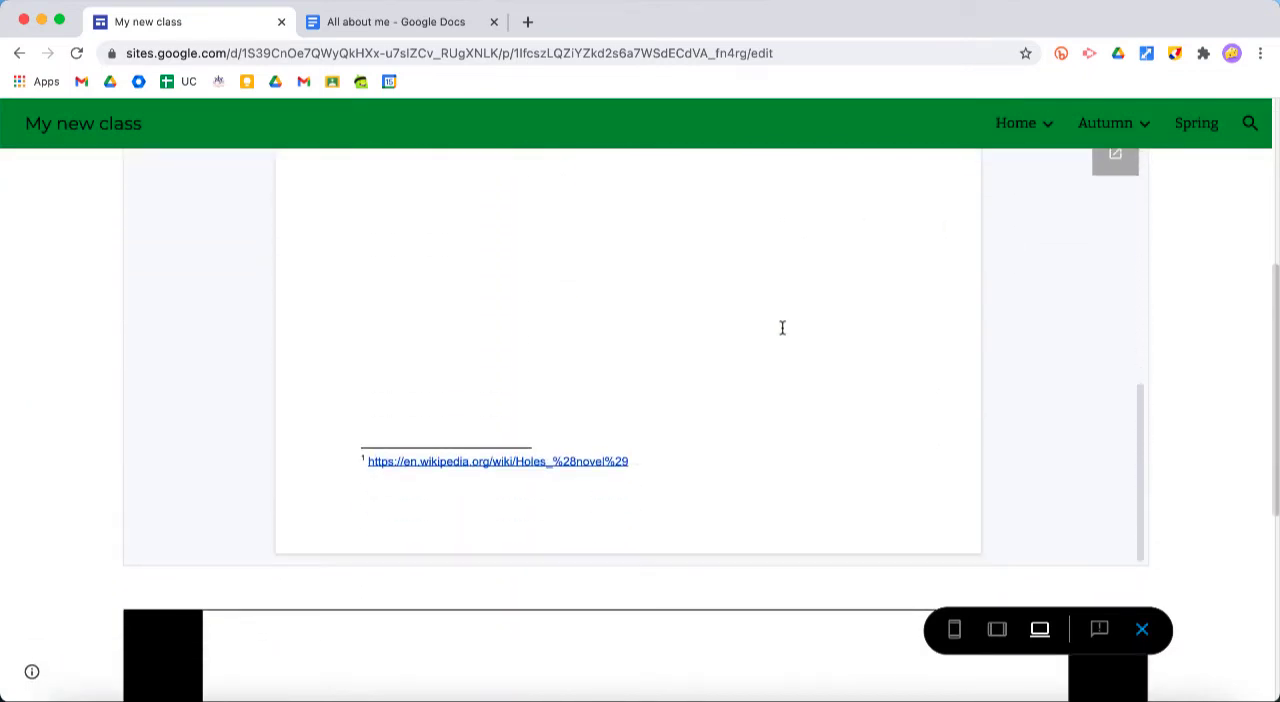
scroll(1188, 405, "down", 5)
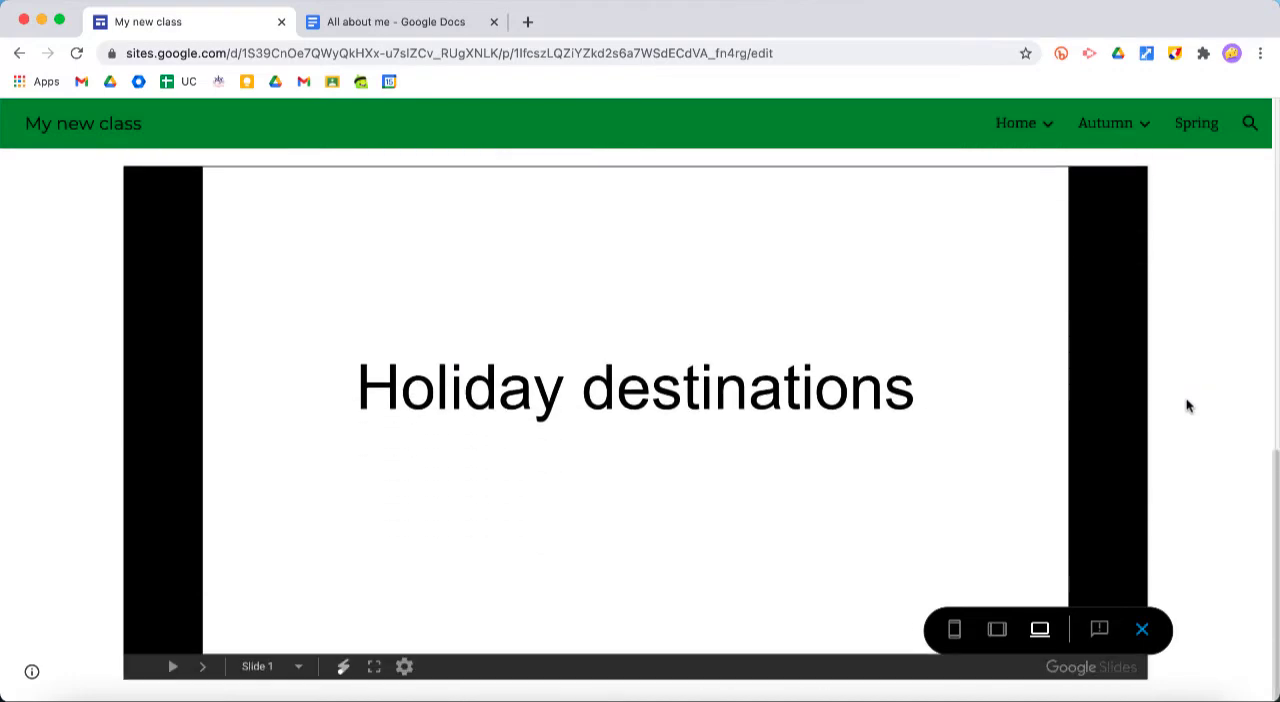
Advance the embedded presentation to slide 2, then play and pause its Greece travel video
left_click(252, 626)
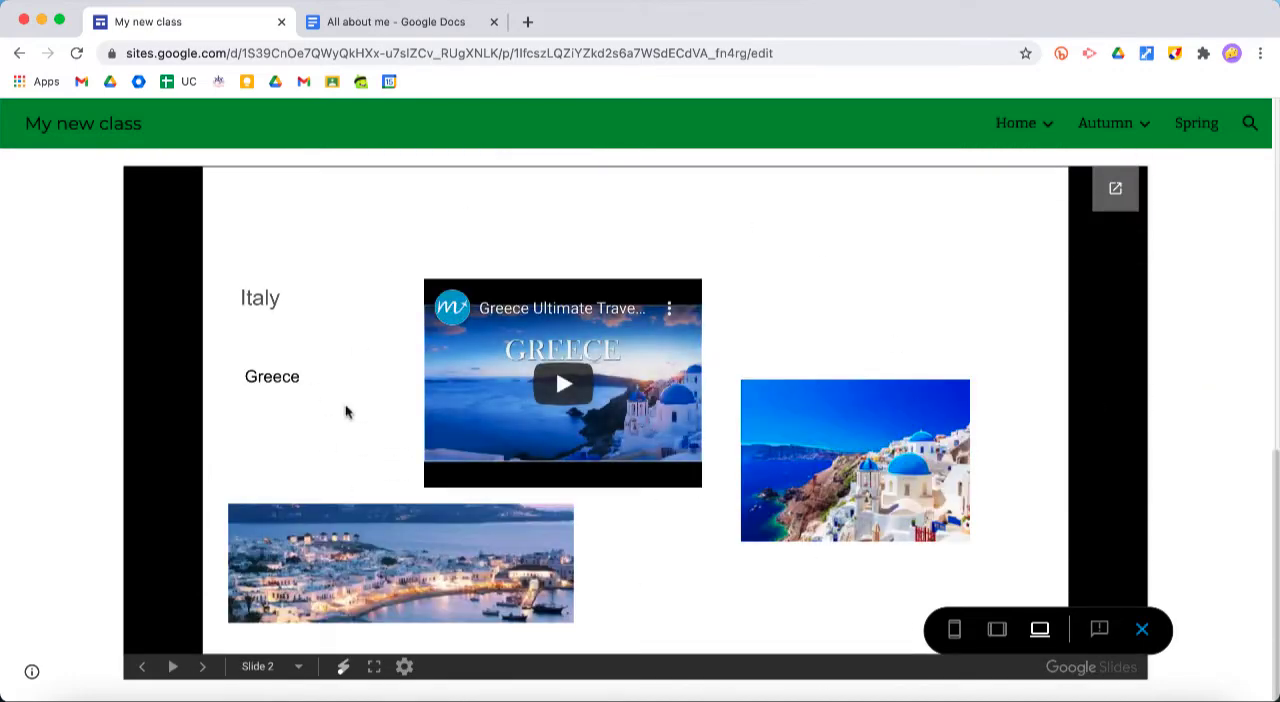
left_click(575, 388)
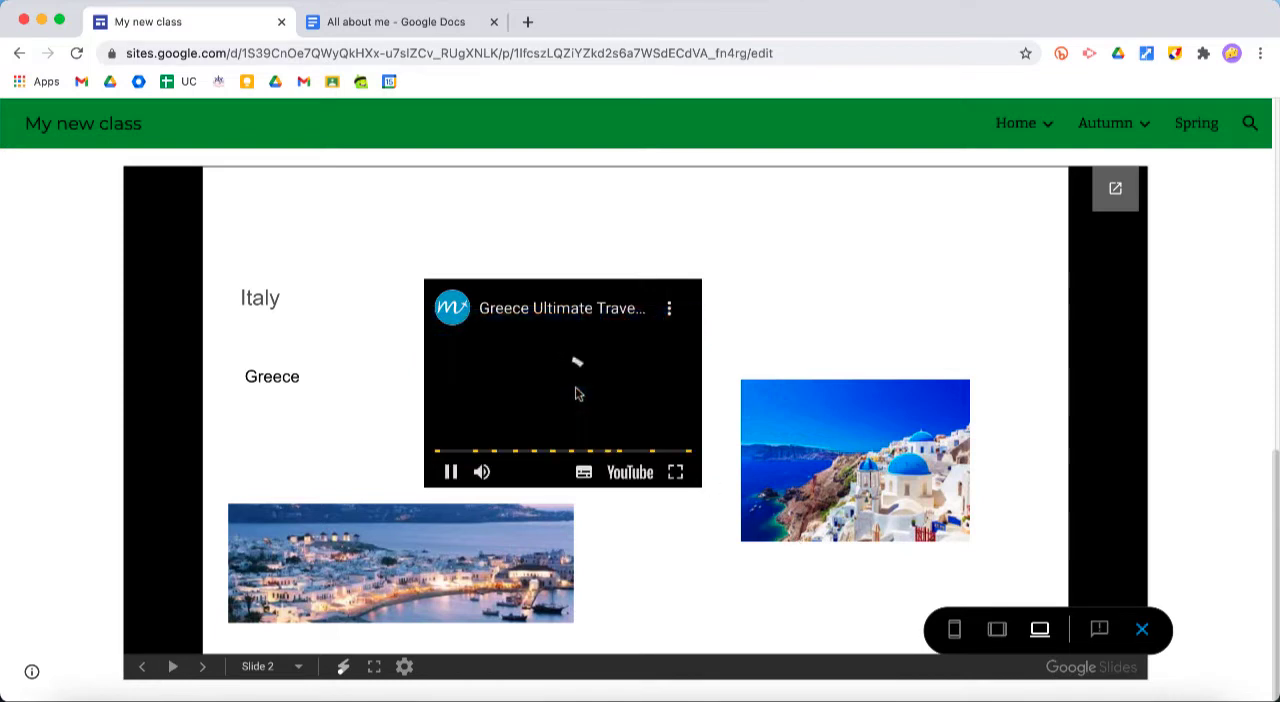
left_click(451, 474)
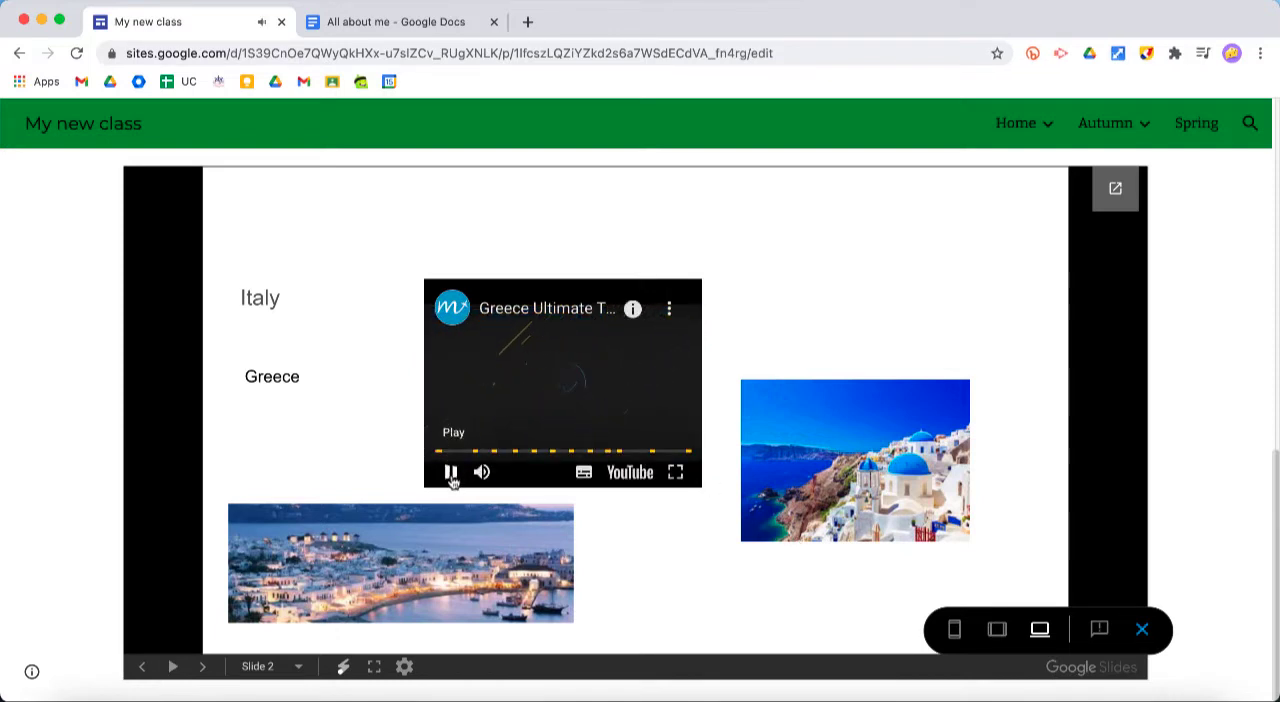
left_click(995, 452)
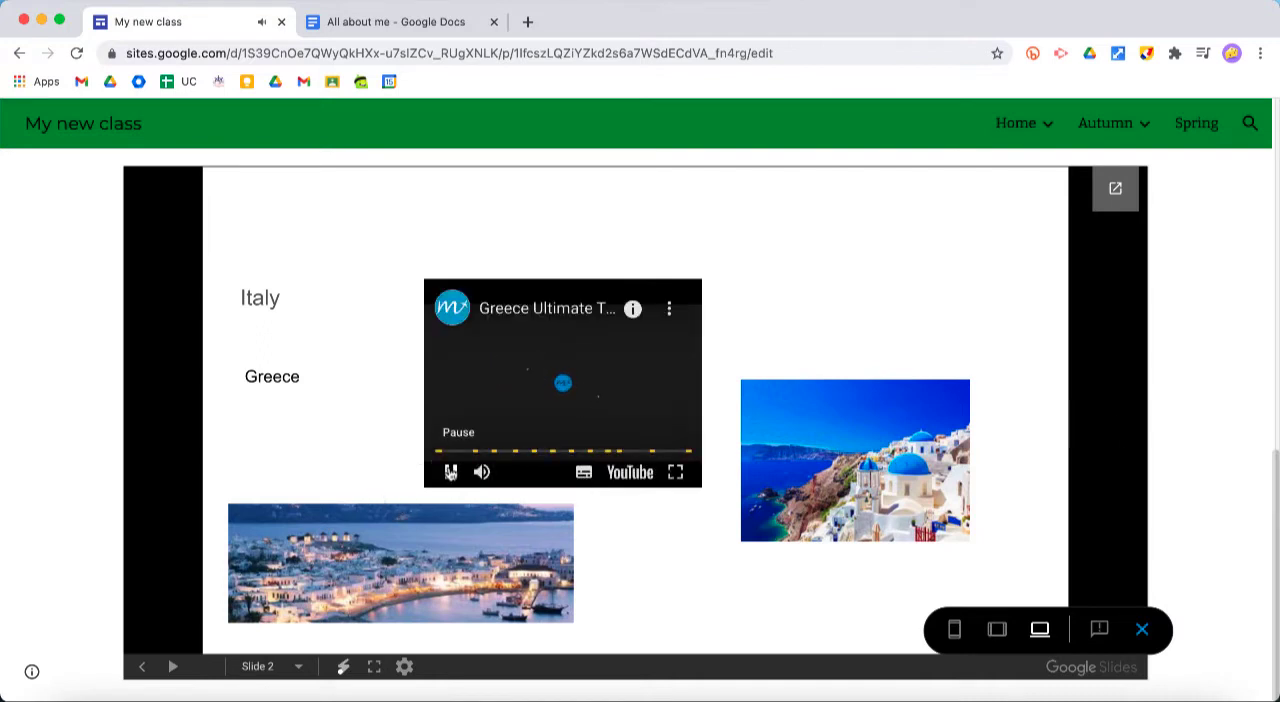
left_click(451, 474)
Open the "Holiday destinations" presentation in its own tab and switch it to editing mode by ending its URL with "edit"
left_click(1118, 191)
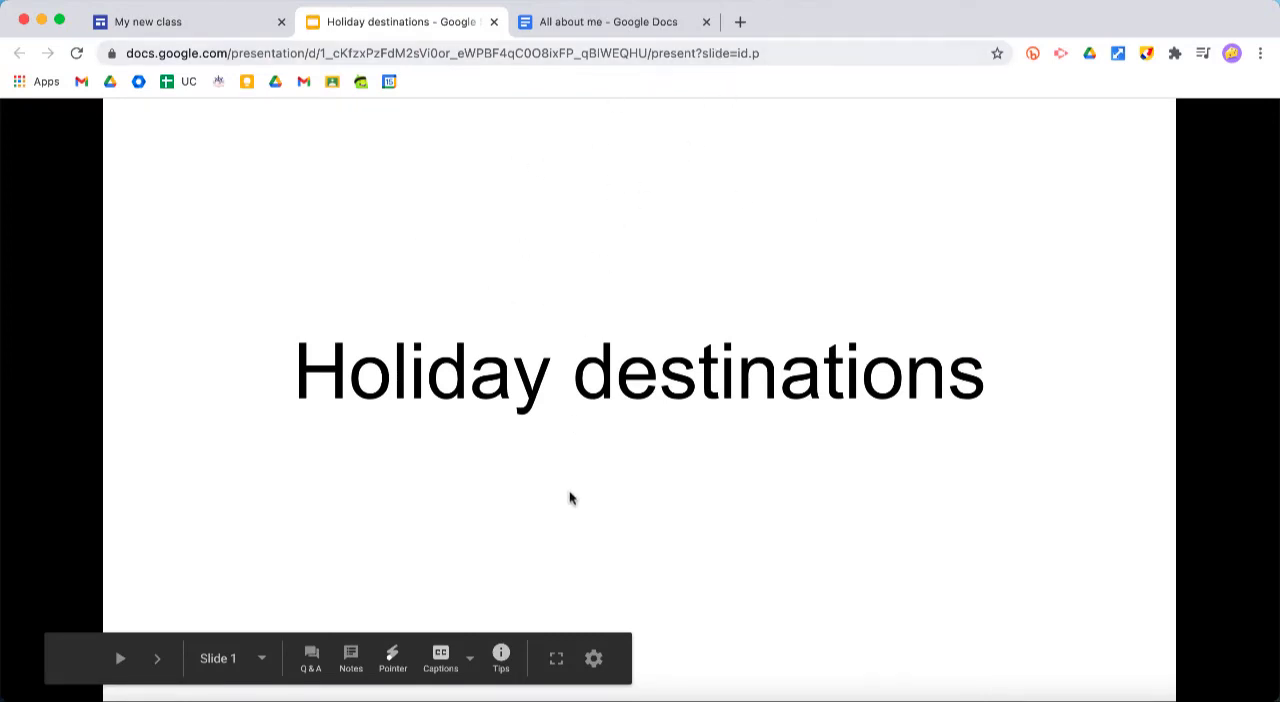
left_click(740, 52)
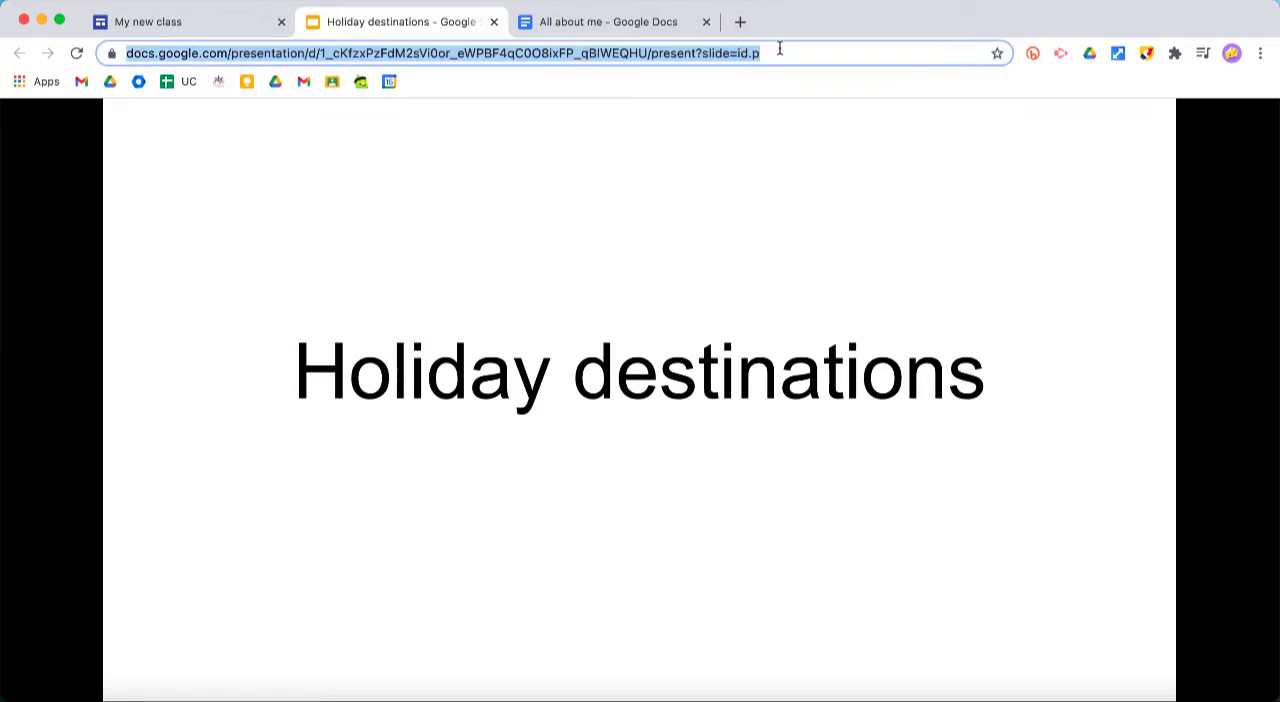
left_click(779, 50)
left_click_drag(810, 53, 692, 56)
type("edit")
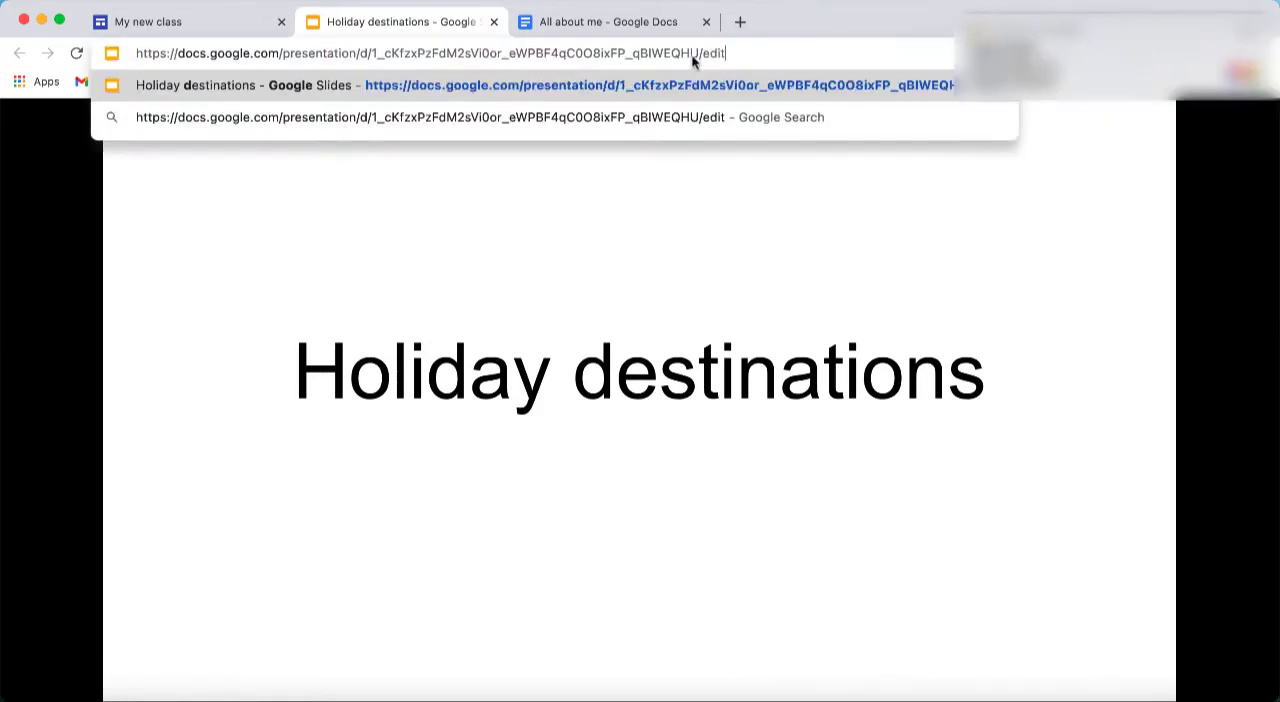
key("Return")
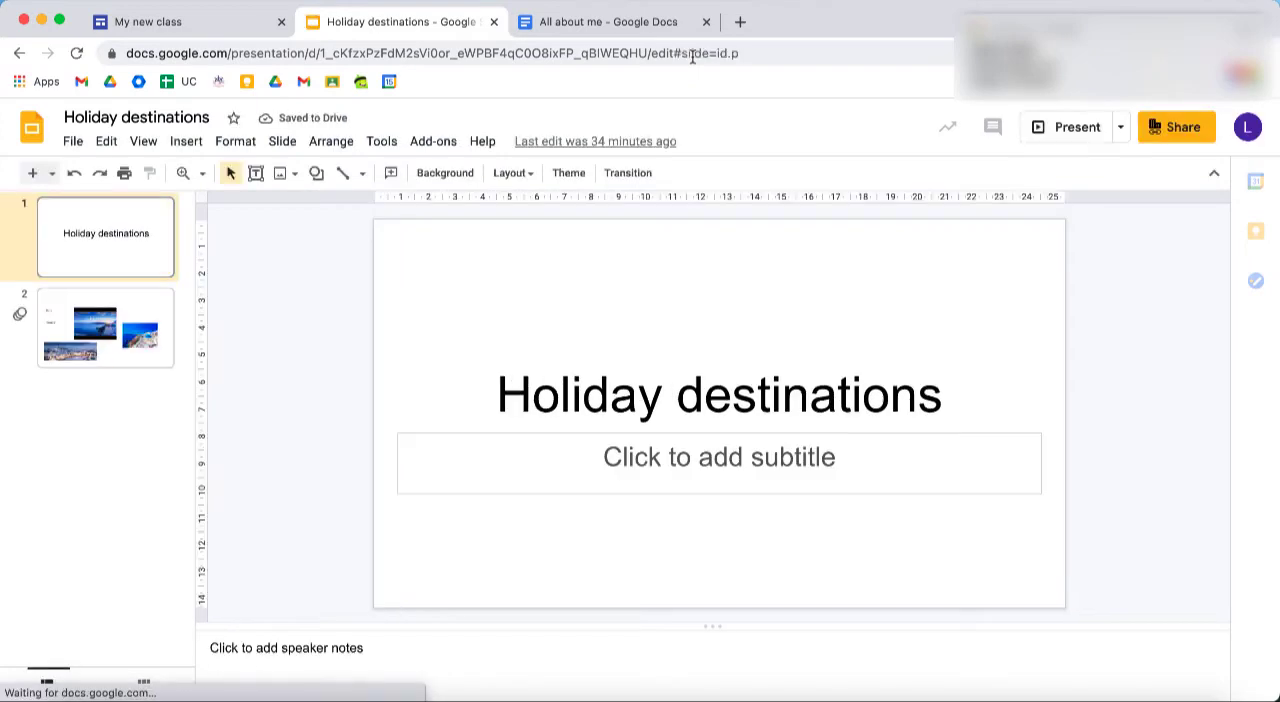
Set the presentation's link sharing to "Anyone with the link" as Viewer and finish sharing
left_click(1162, 129)
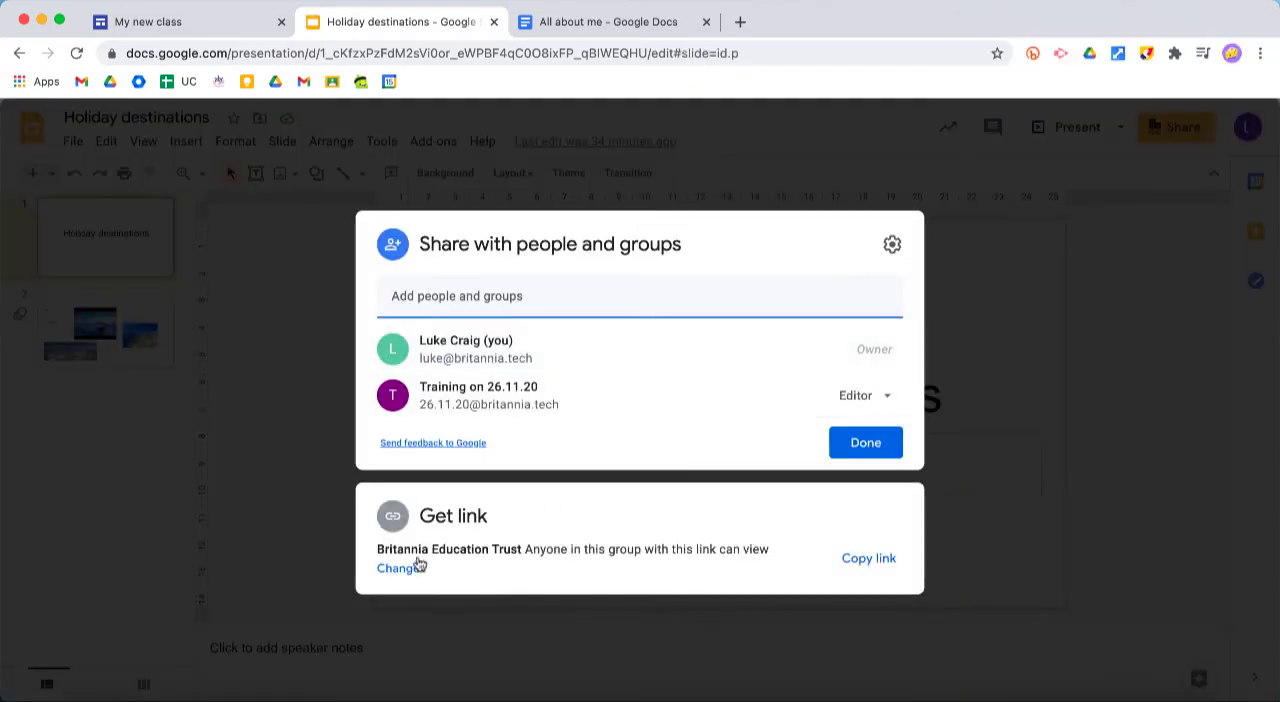
left_click(406, 568)
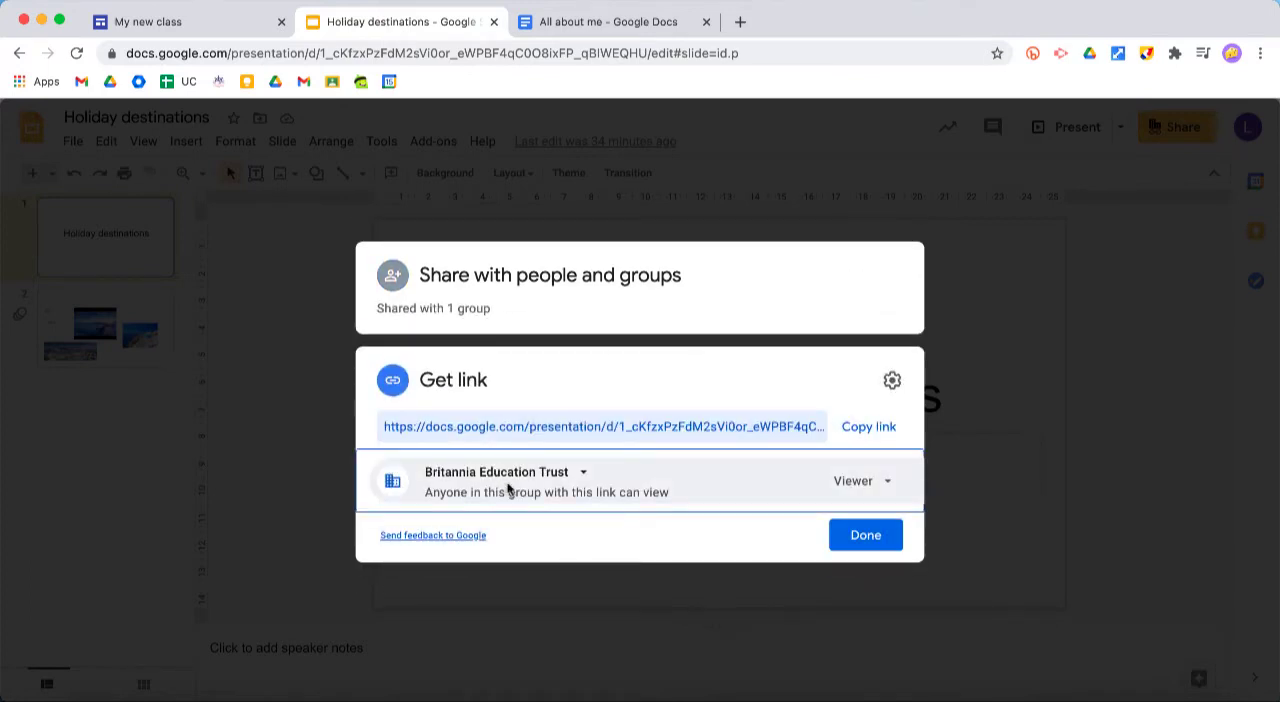
left_click(508, 488)
left_click(533, 622)
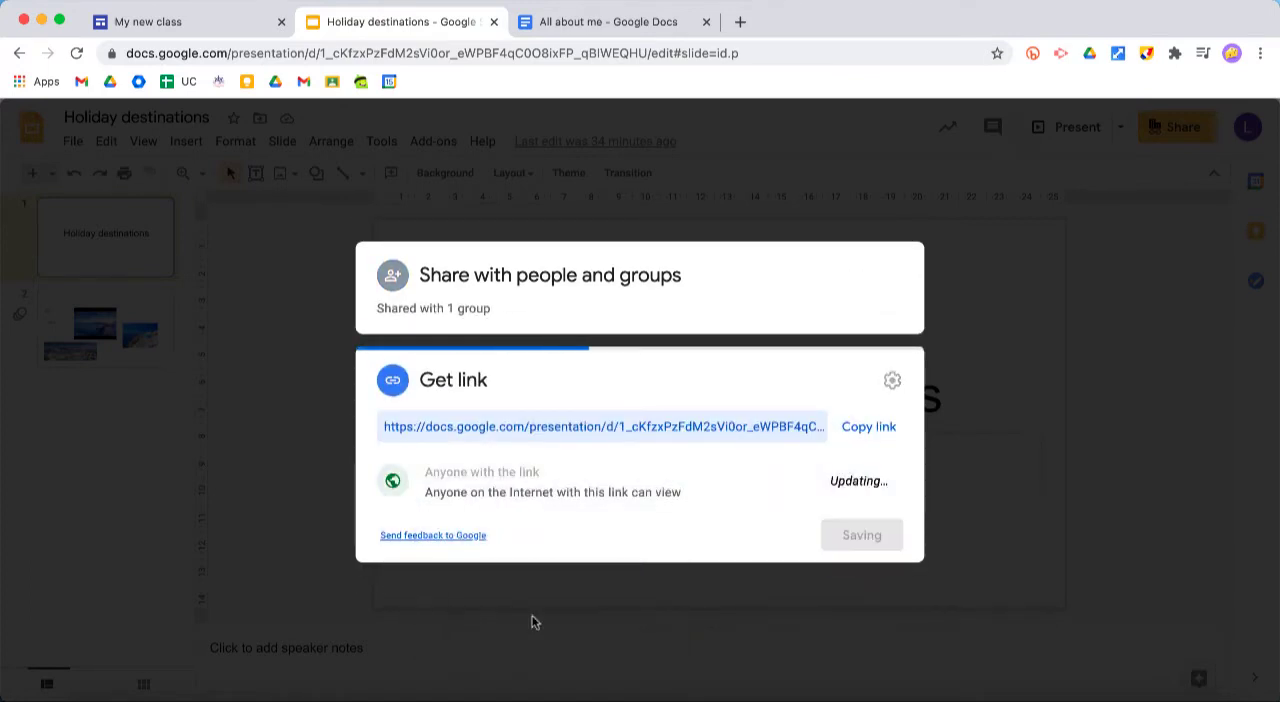
left_click(853, 484)
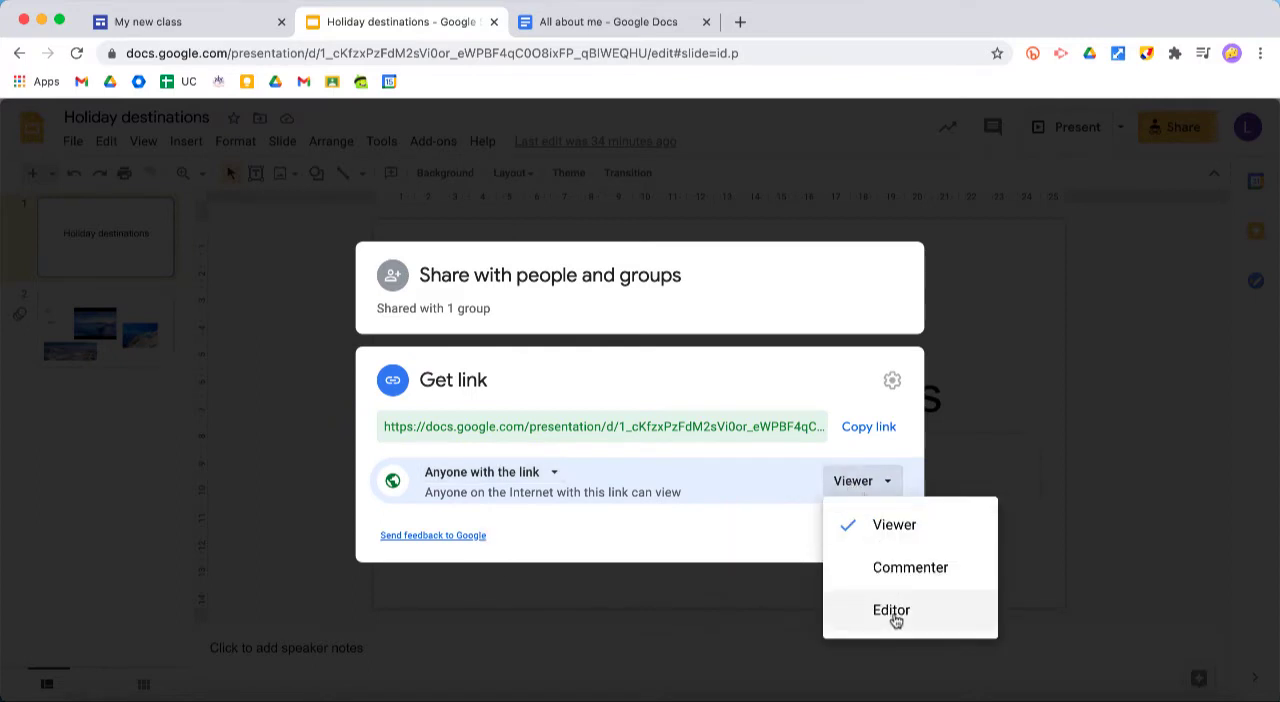
left_click(778, 537)
left_click(899, 534)
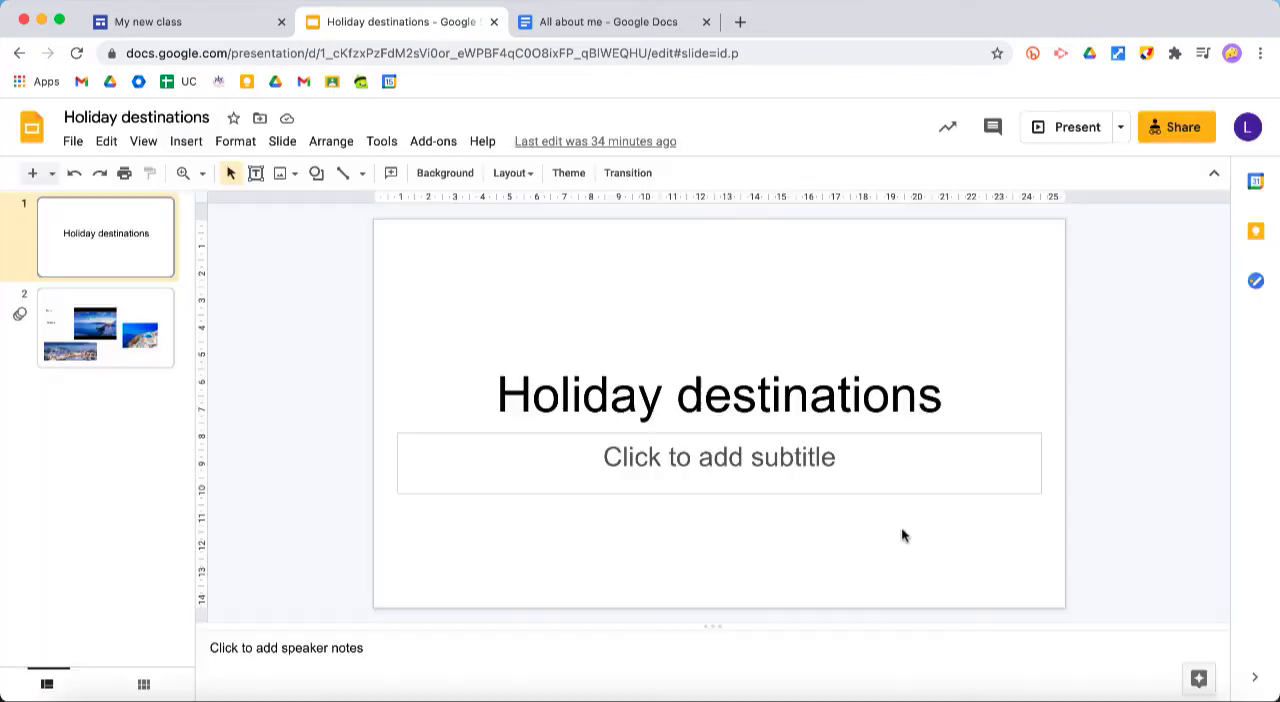
Return to the "My new class" preview, look through the page's embedded content and navigation, and exit the preview
left_click(208, 31)
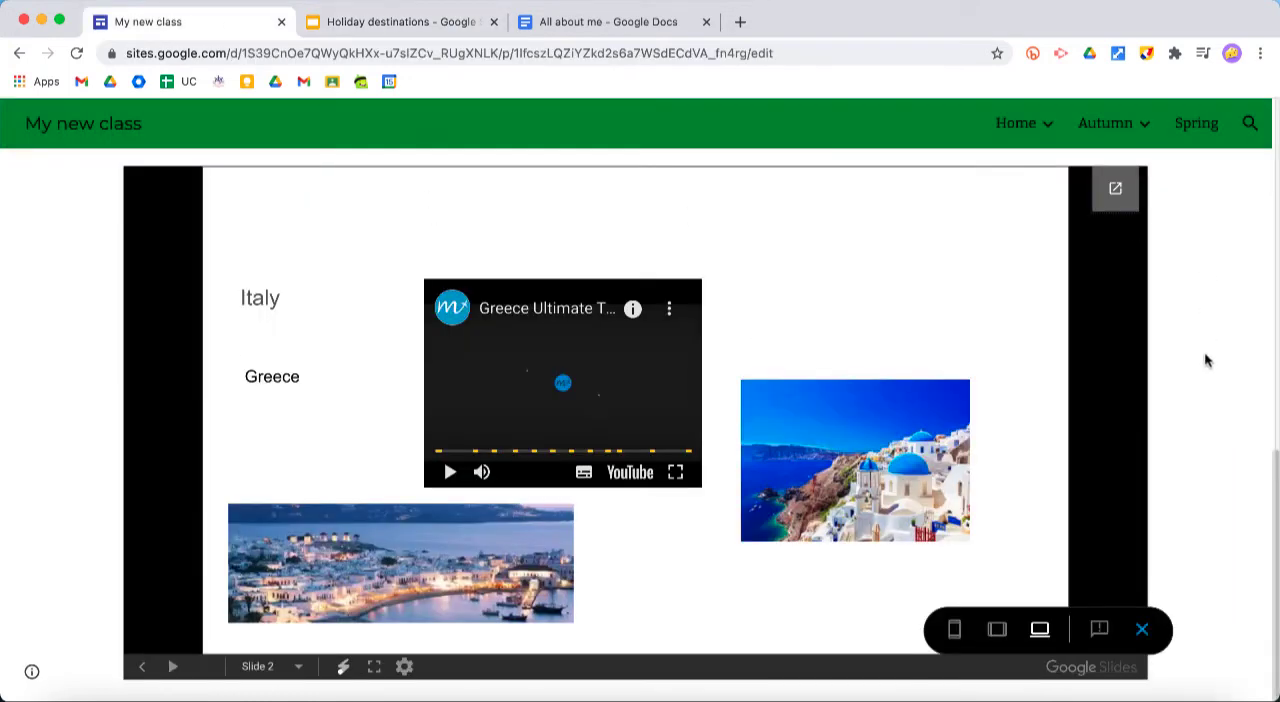
scroll(1206, 355, "up", 5)
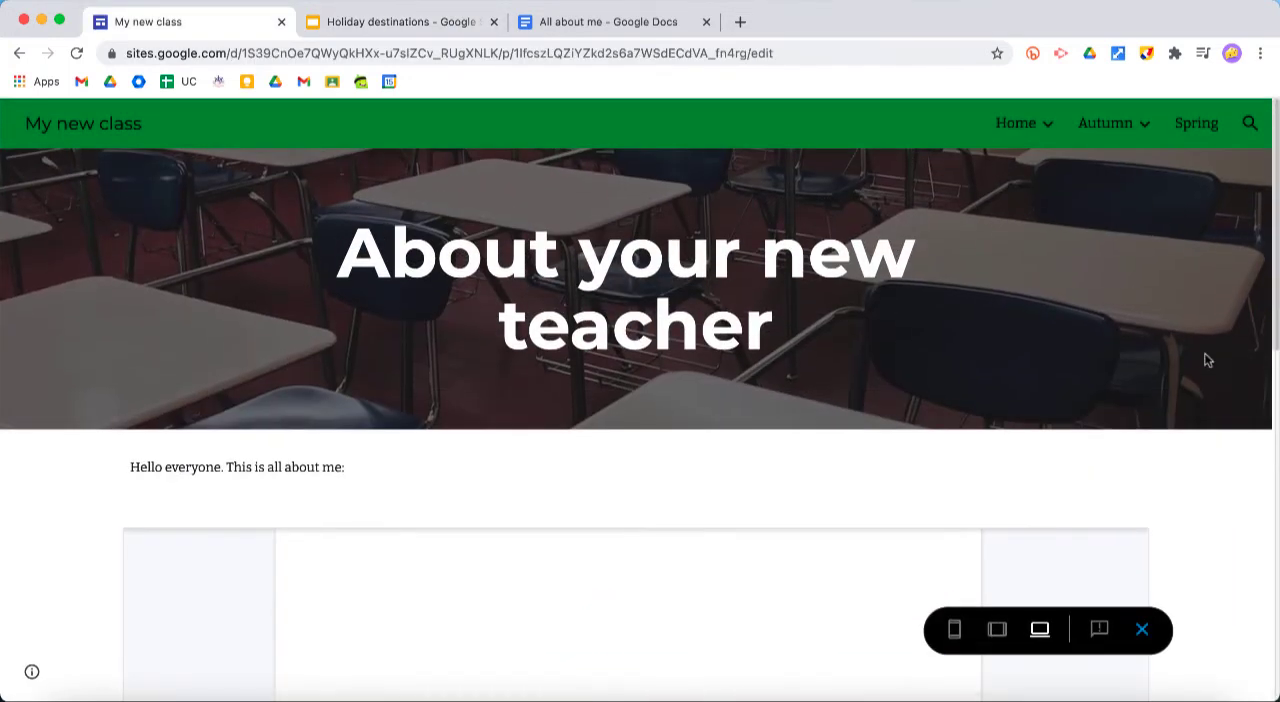
scroll(1214, 545, "down", 6)
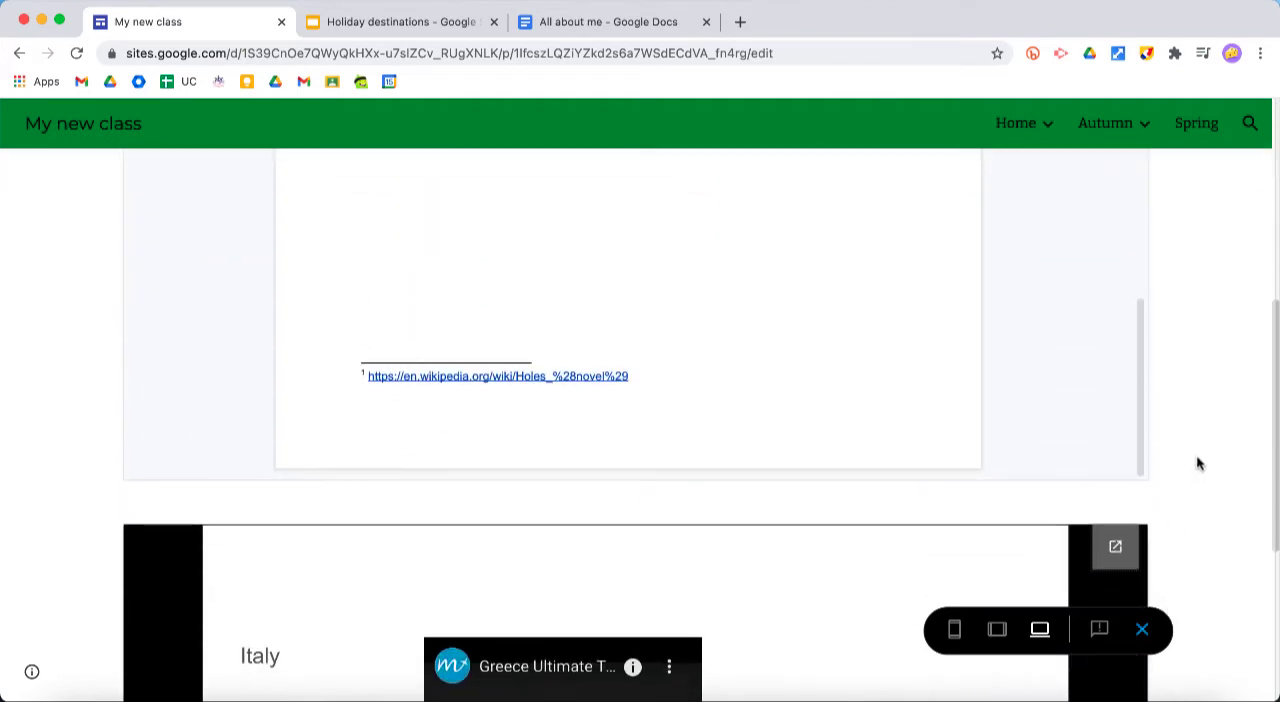
scroll(1195, 458, "up", 6)
mouse_move(1100, 140)
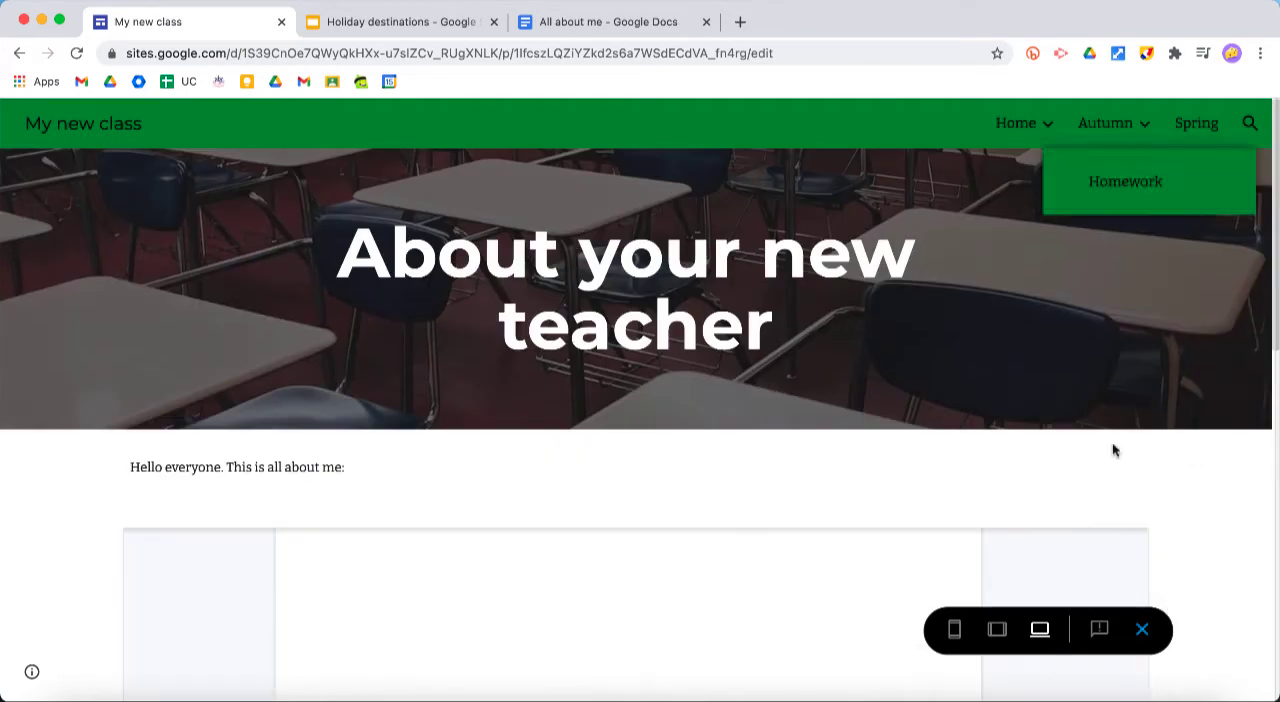
left_click(1142, 629)
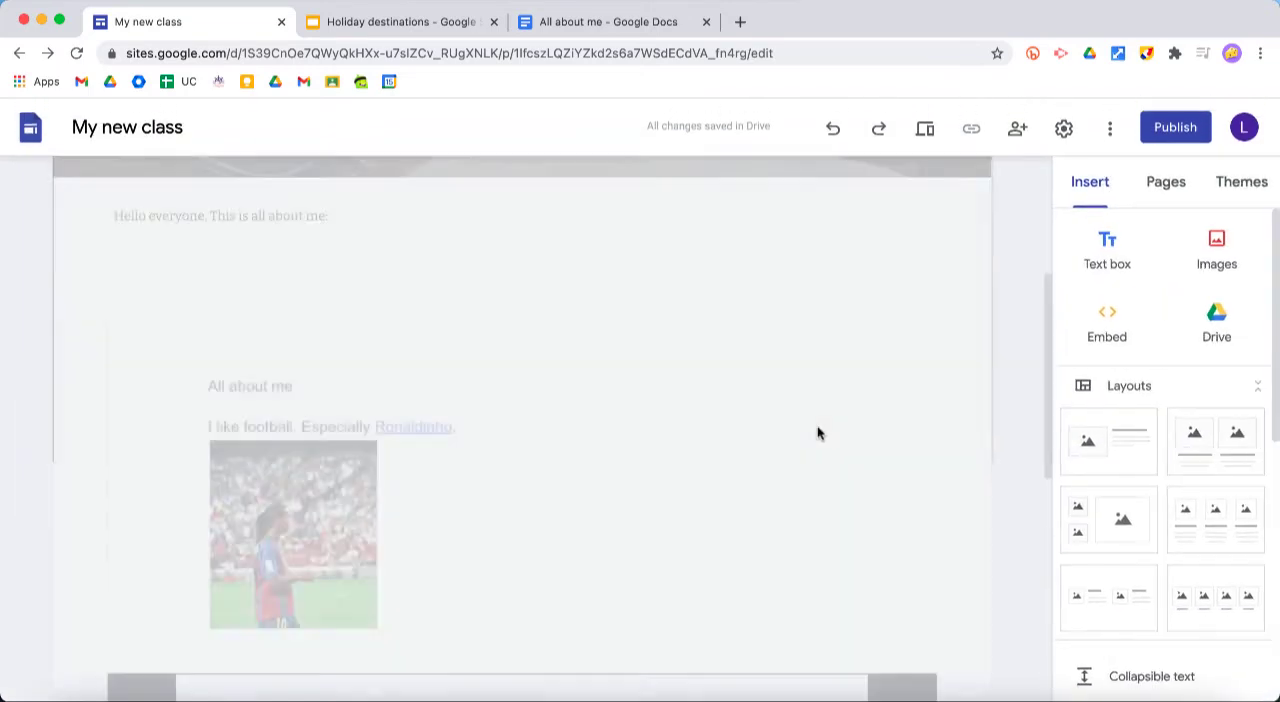
Look over the embedded document and presentation in the site editor and check the subpages under Autumn and Home
scroll(923, 505, "down", 5)
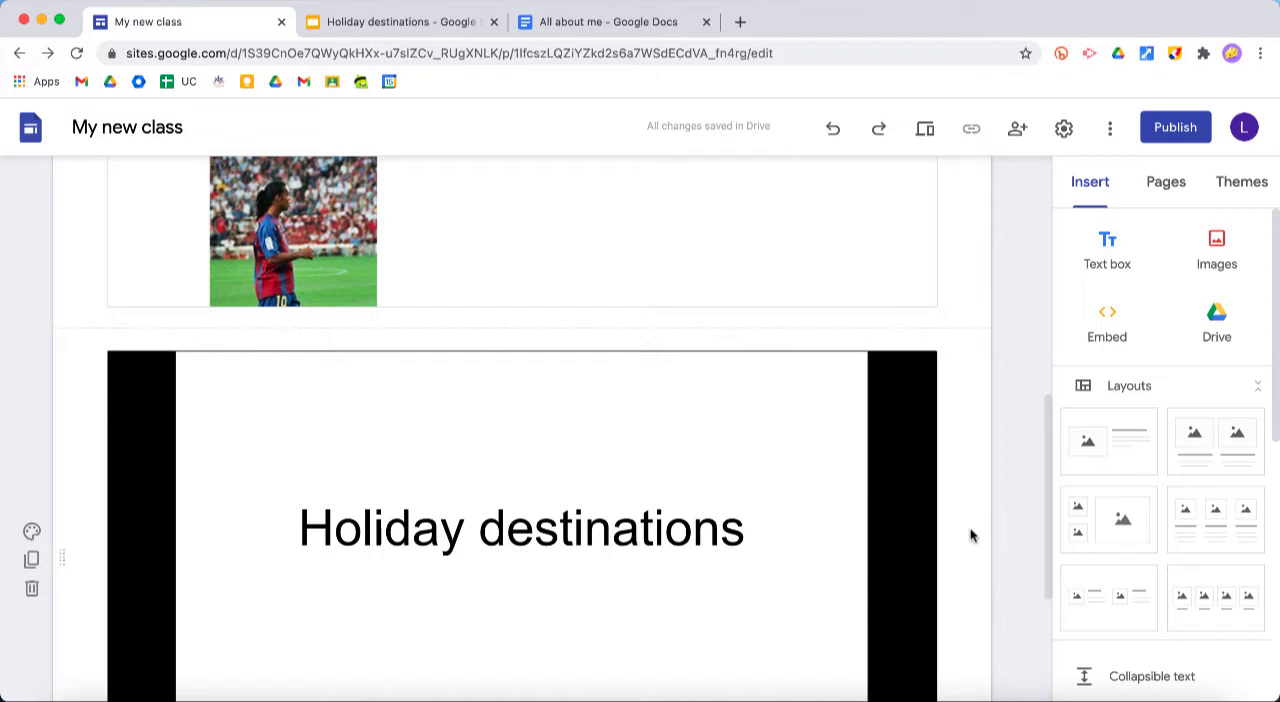
scroll(970, 536, "up", 5)
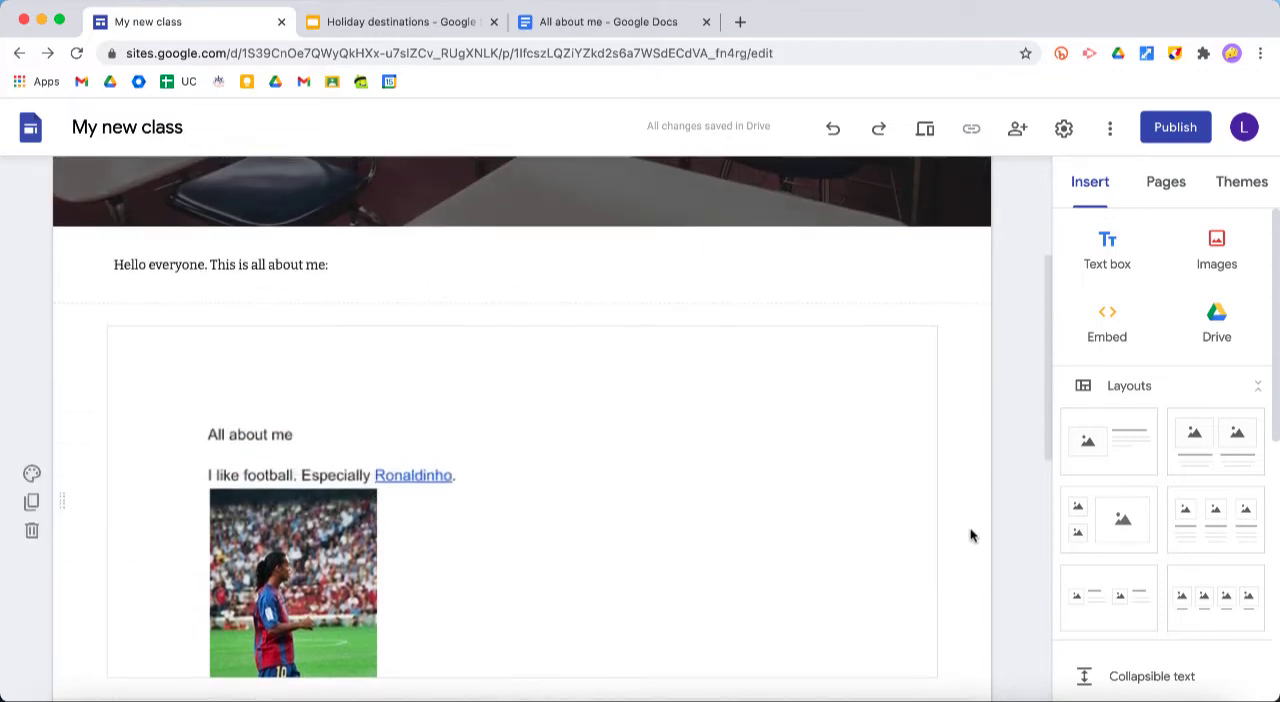
scroll(970, 536, "up", 4)
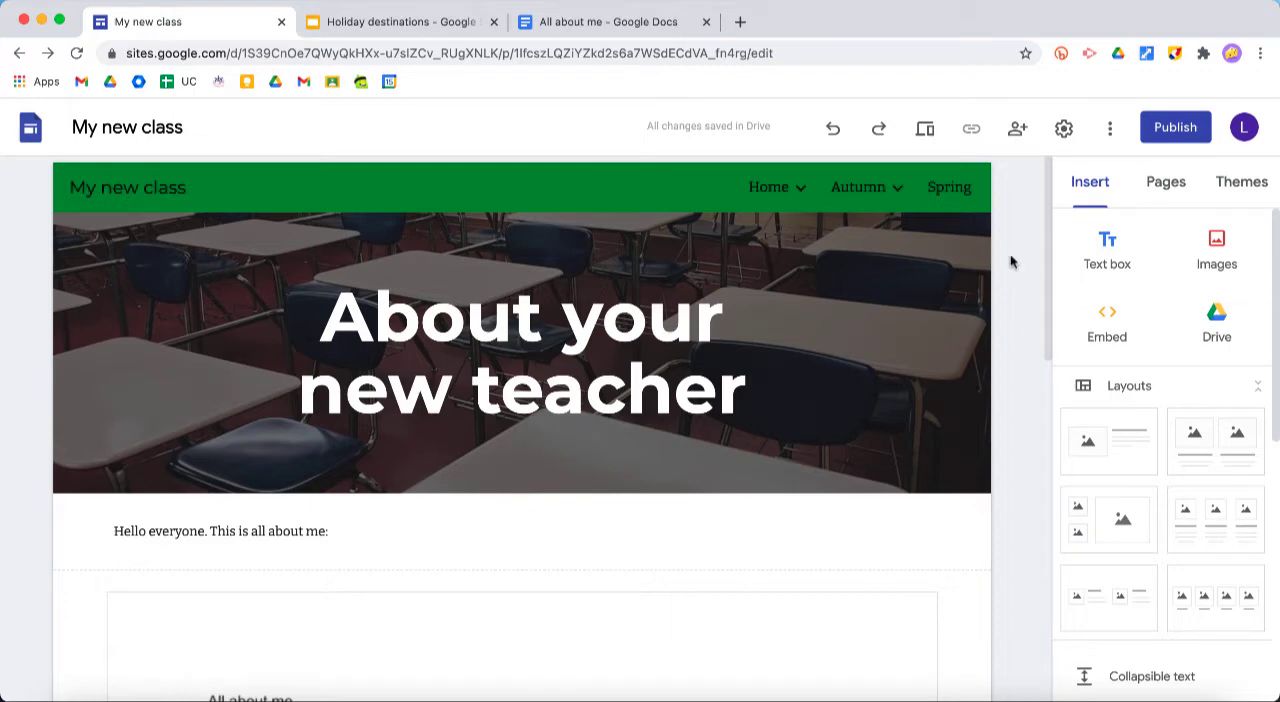
mouse_move(866, 203)
mouse_move(784, 196)
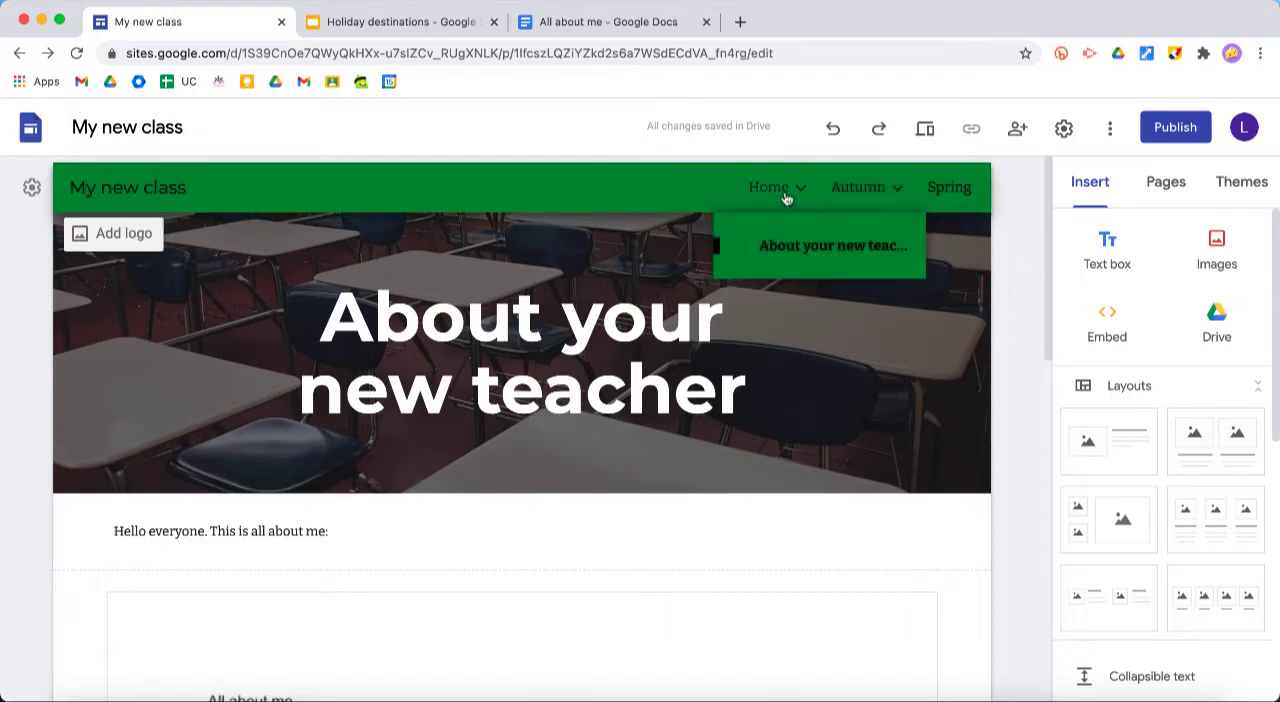
Insert the "Average Scores for History Tests" chart from "Copy of History Test Chart" below the "Holiday destinations" presentation
scroll(1021, 358, "down", 10)
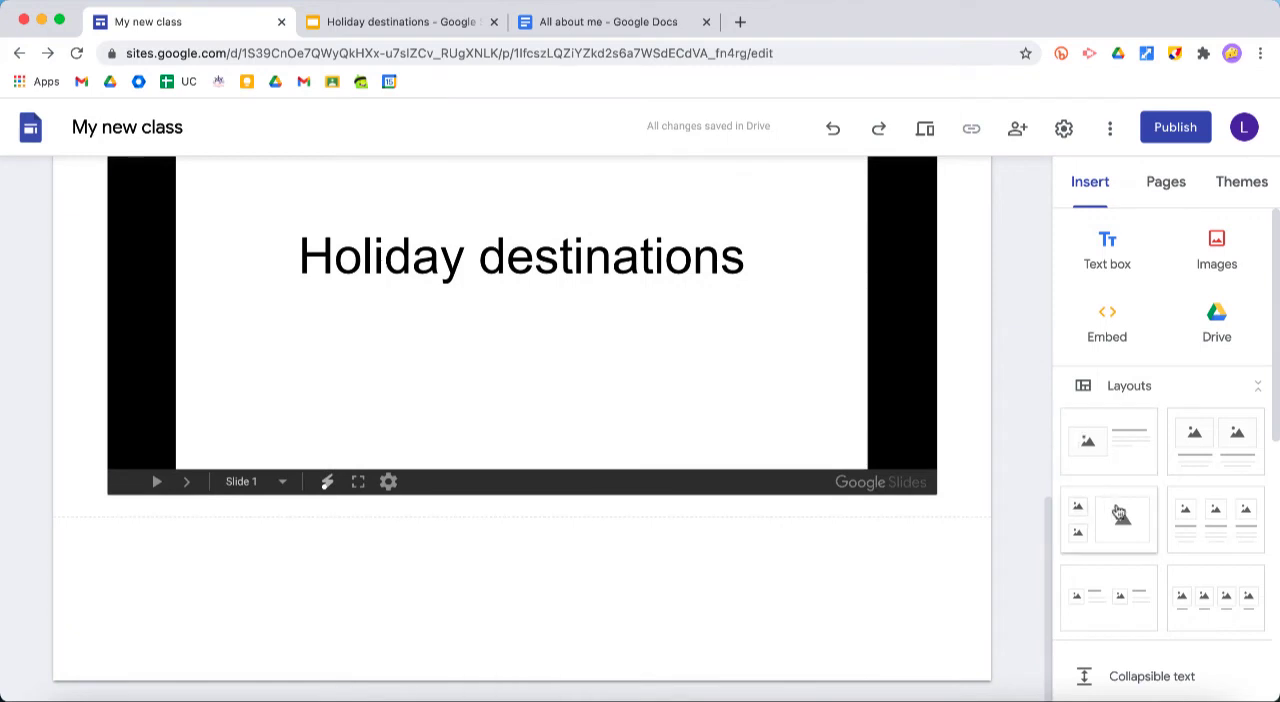
scroll(1118, 511, "down", 5)
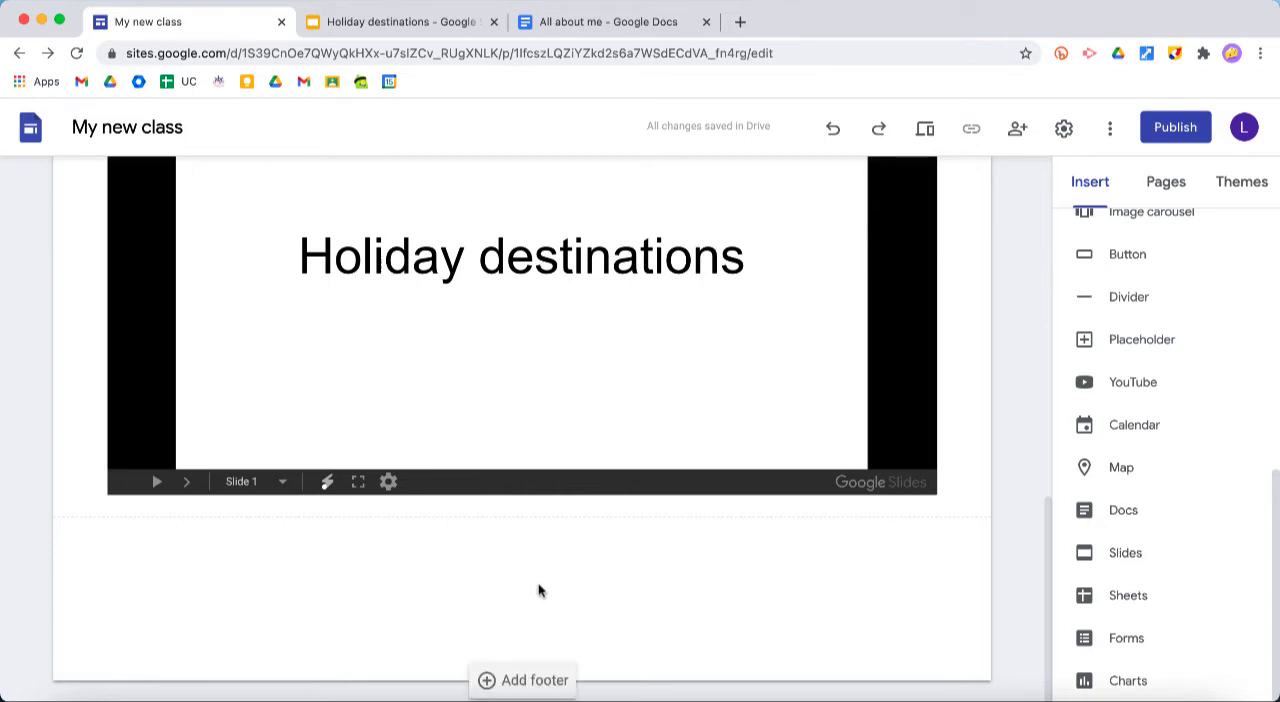
left_click(1129, 682)
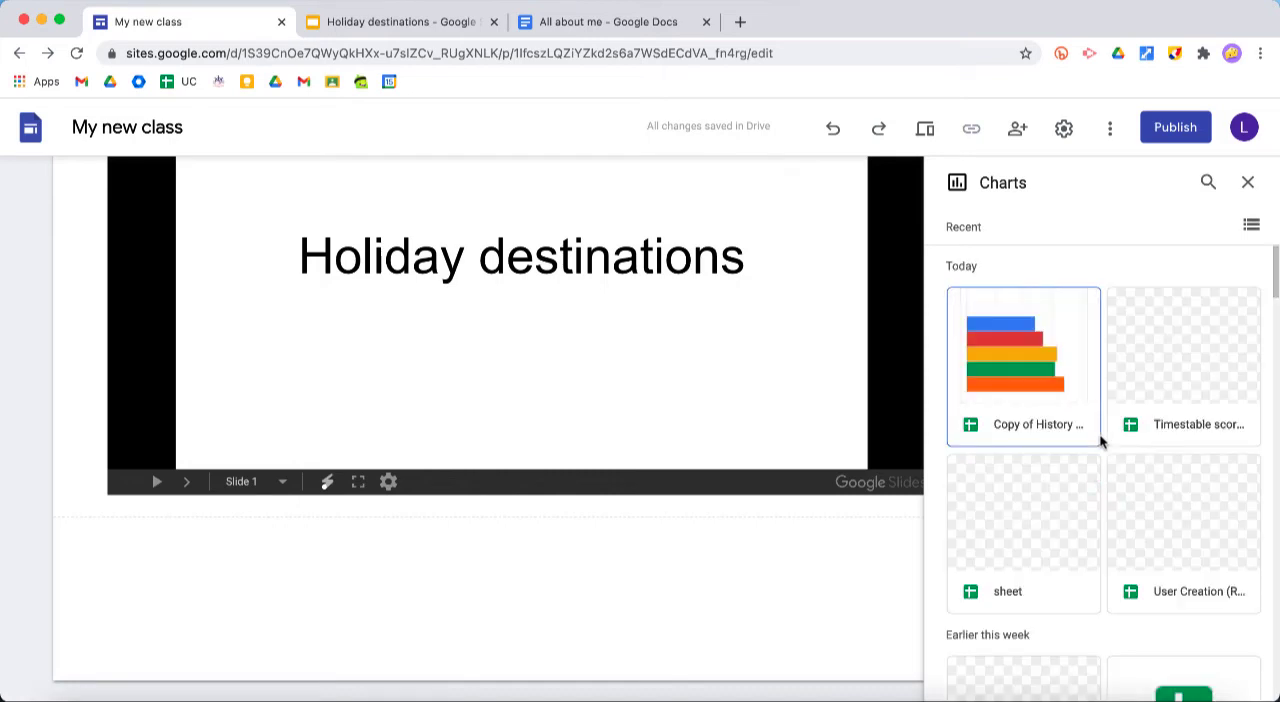
left_click(1032, 358)
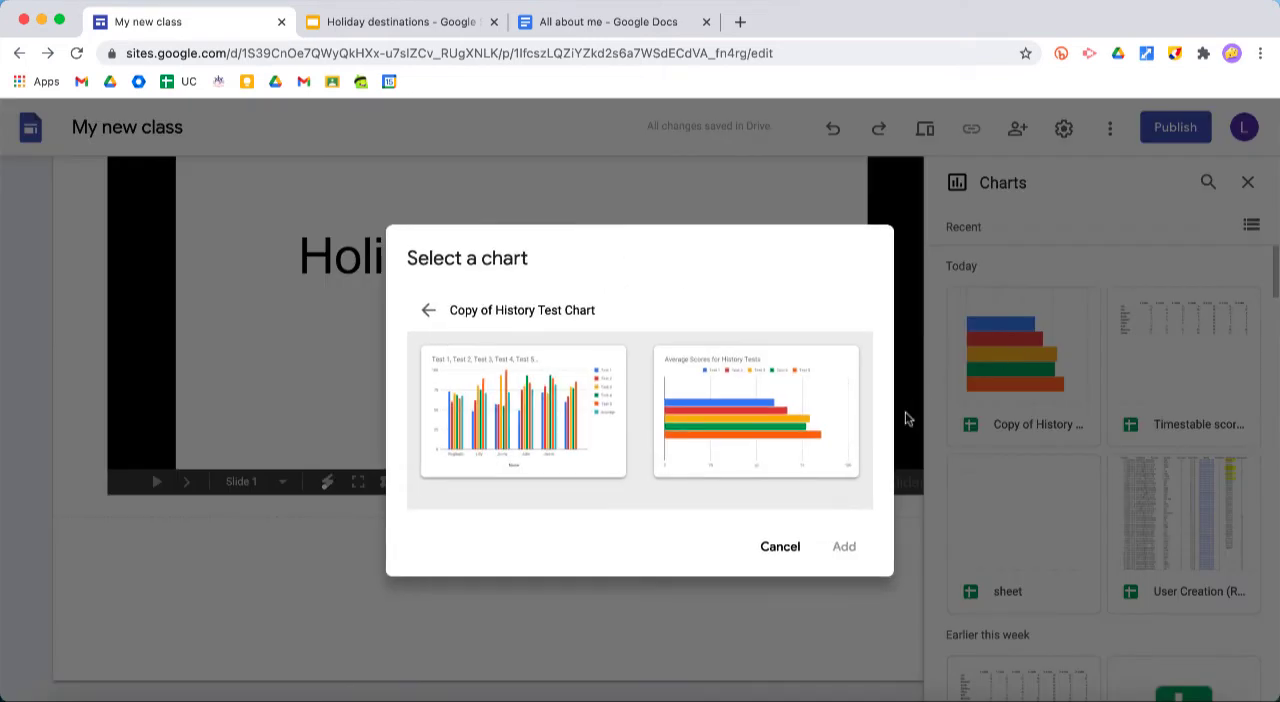
left_click(765, 417)
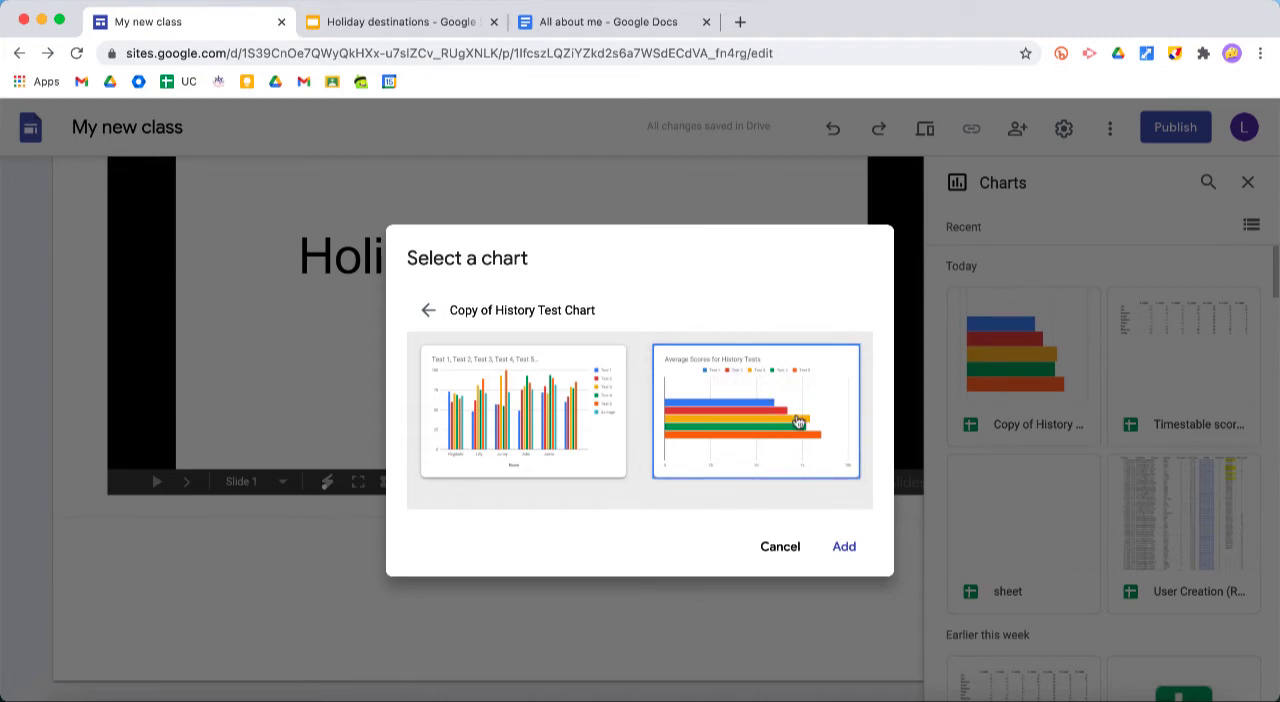
left_click(844, 547)
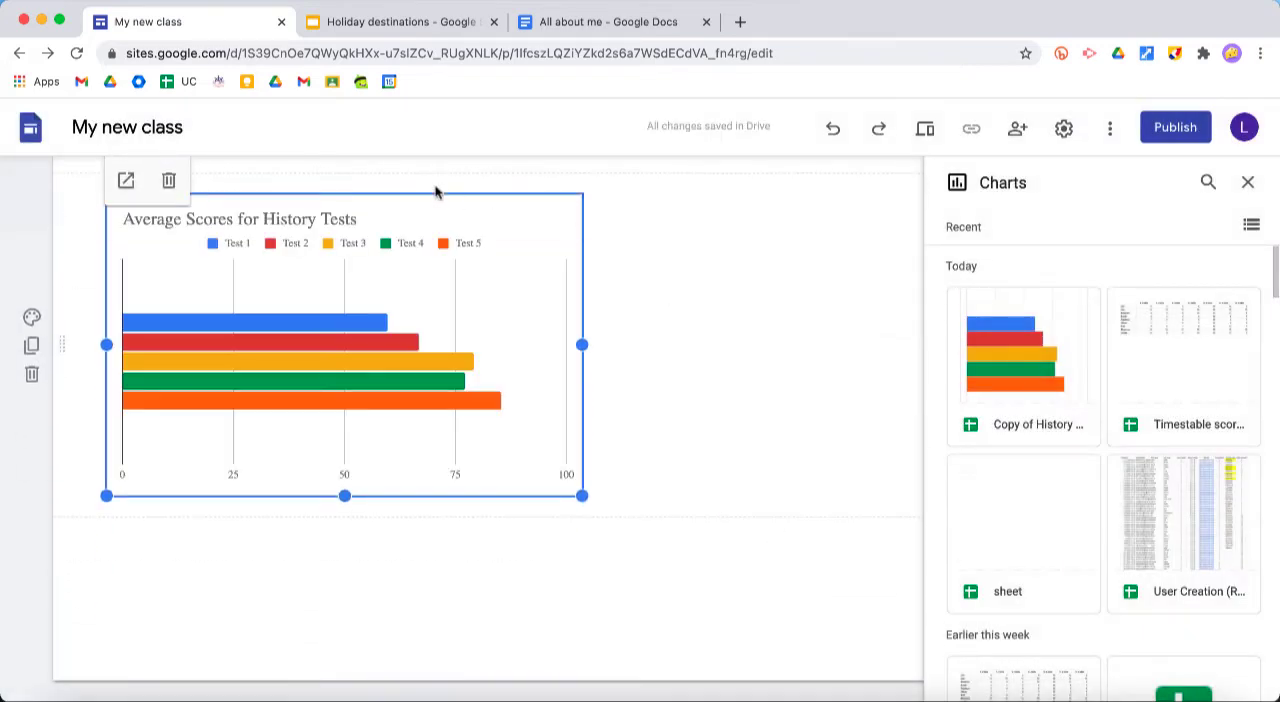
Add a text box under the chart reading "Look at how well you are doing - keep working hard" and close the chart list
double_click(435, 191)
left_click(435, 191)
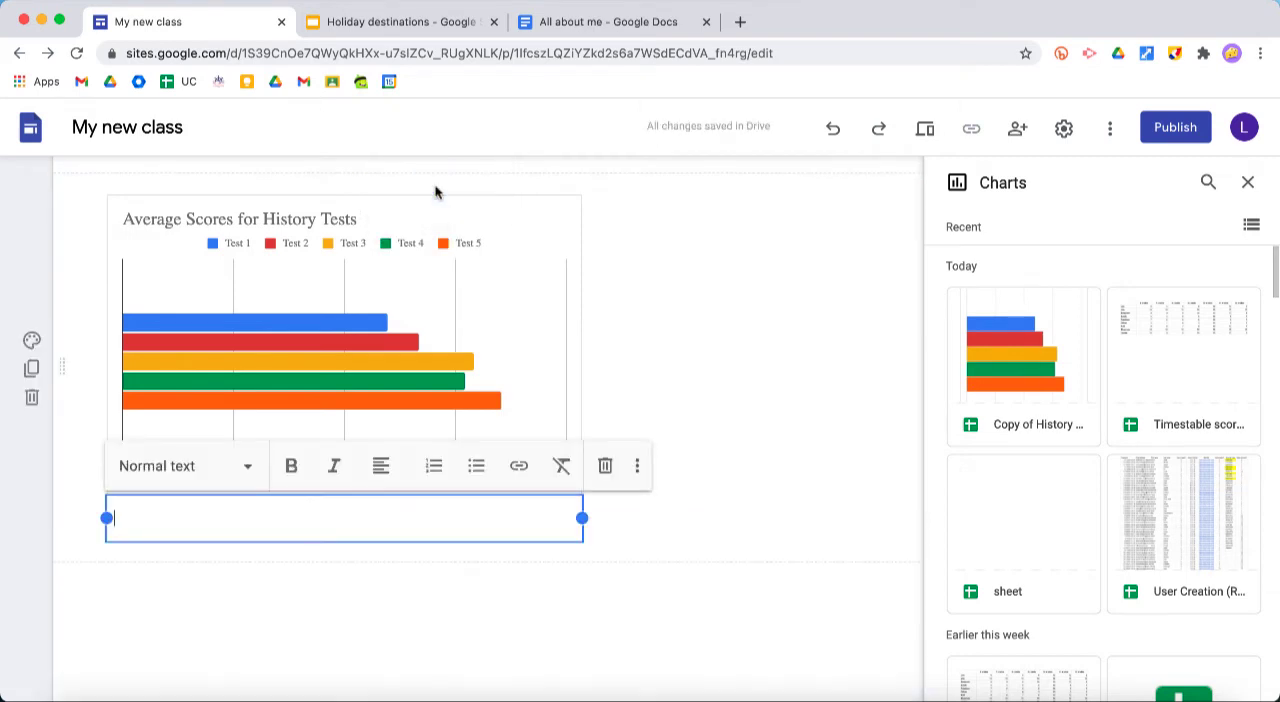
type("L")
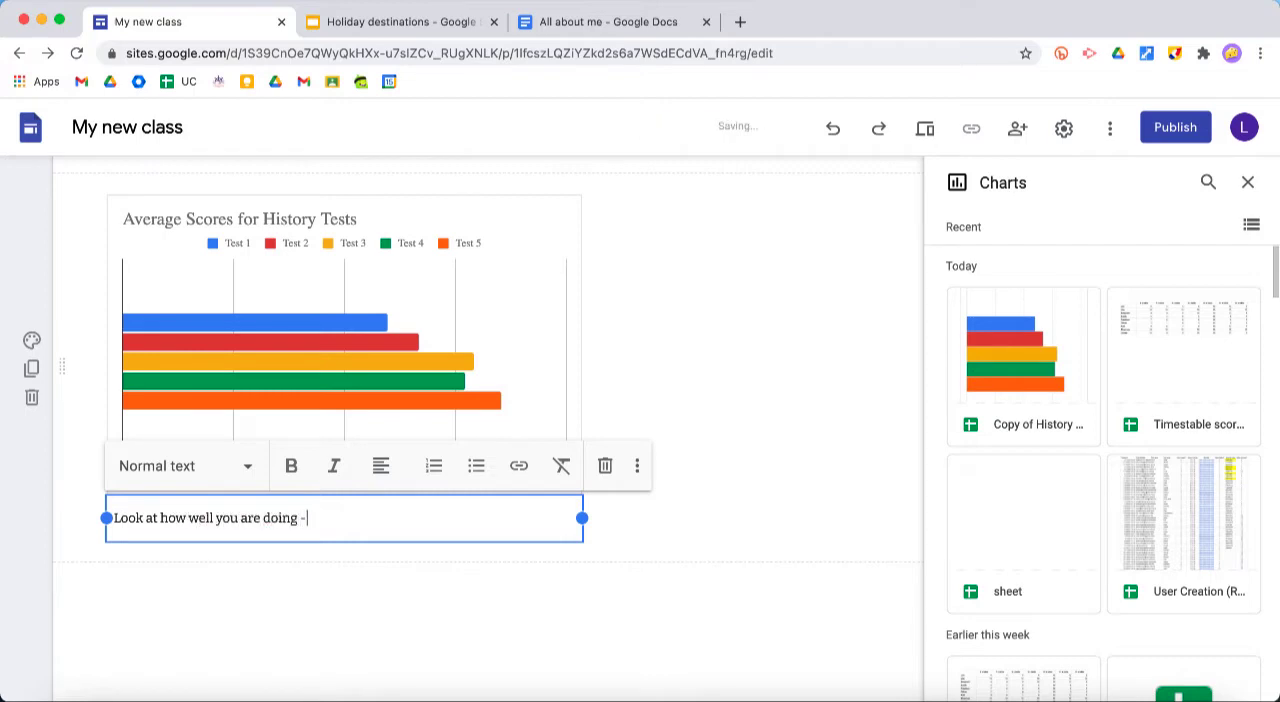
type("ing hard")
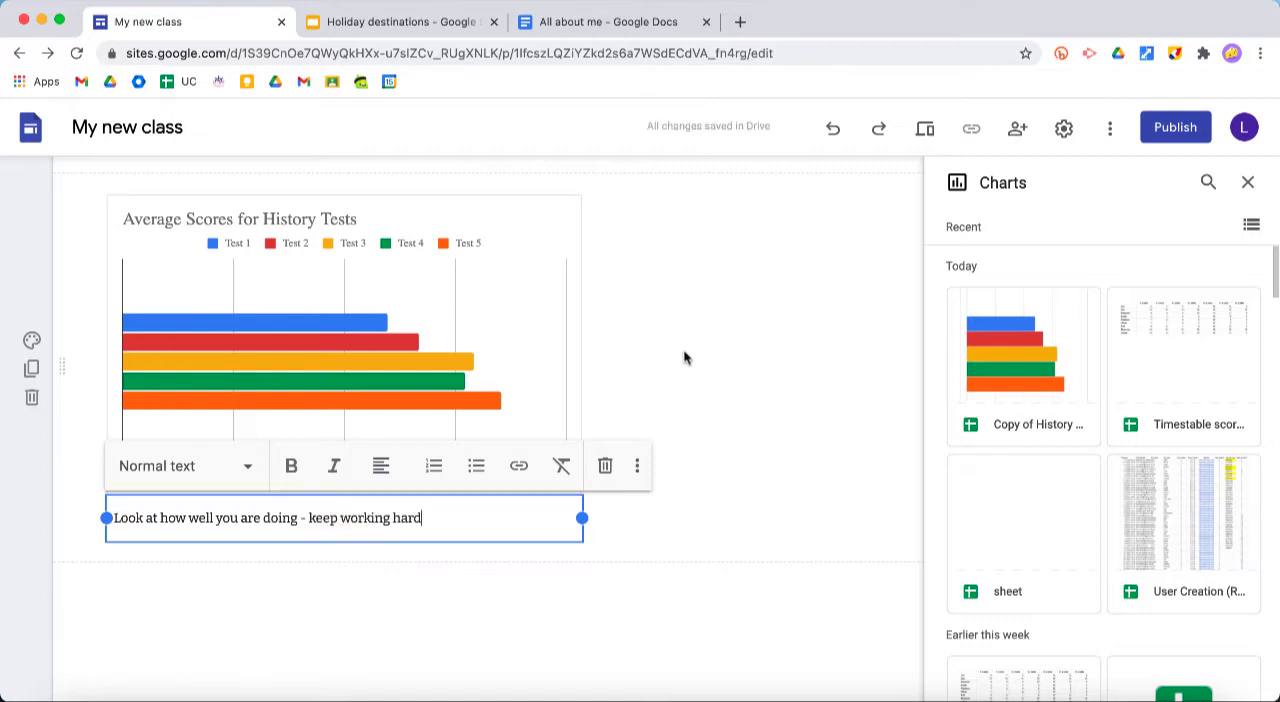
left_click(684, 357)
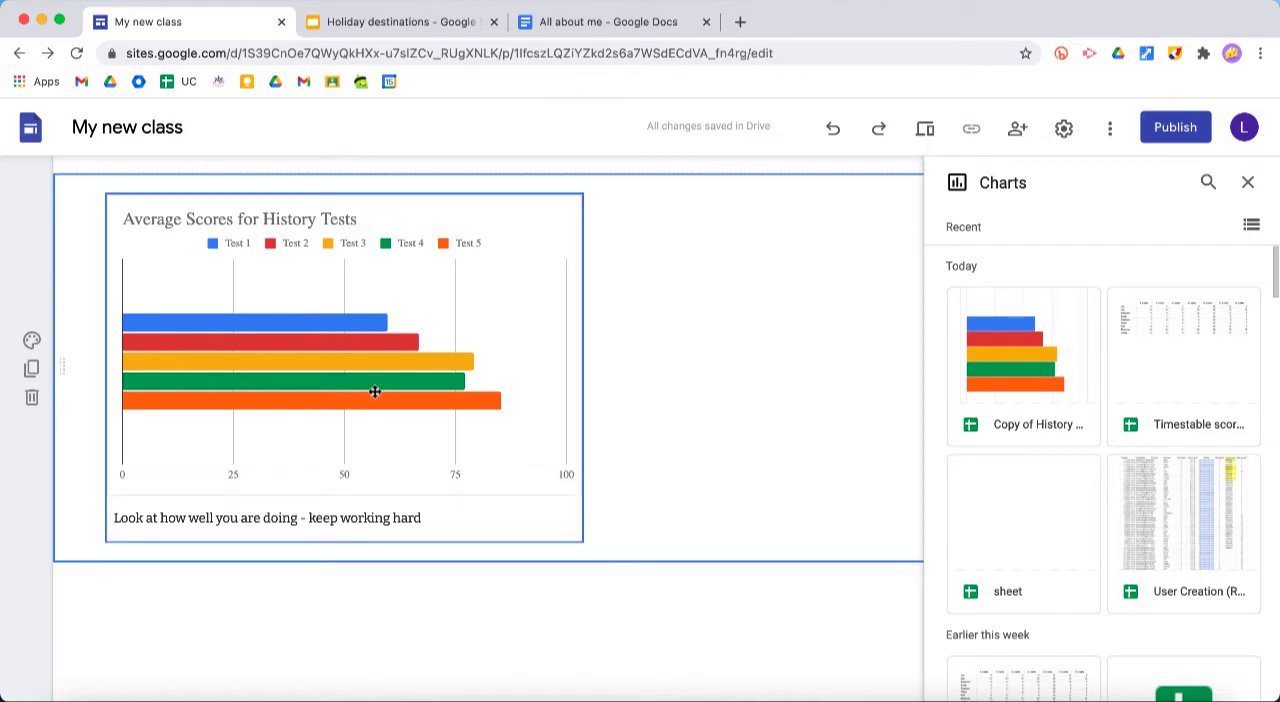
left_click(1247, 181)
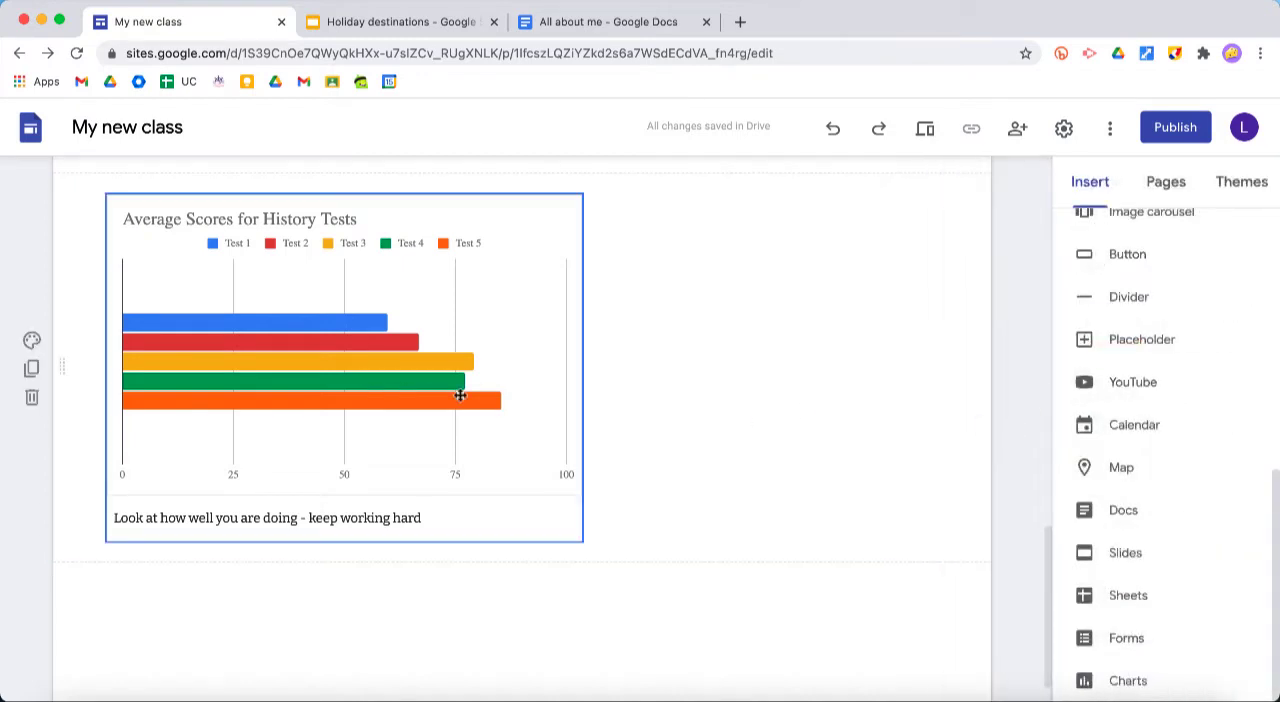
Enlarge and centre the chart with its caption in the section, and move the caption above the chart
left_click_drag(442, 393, 494, 388)
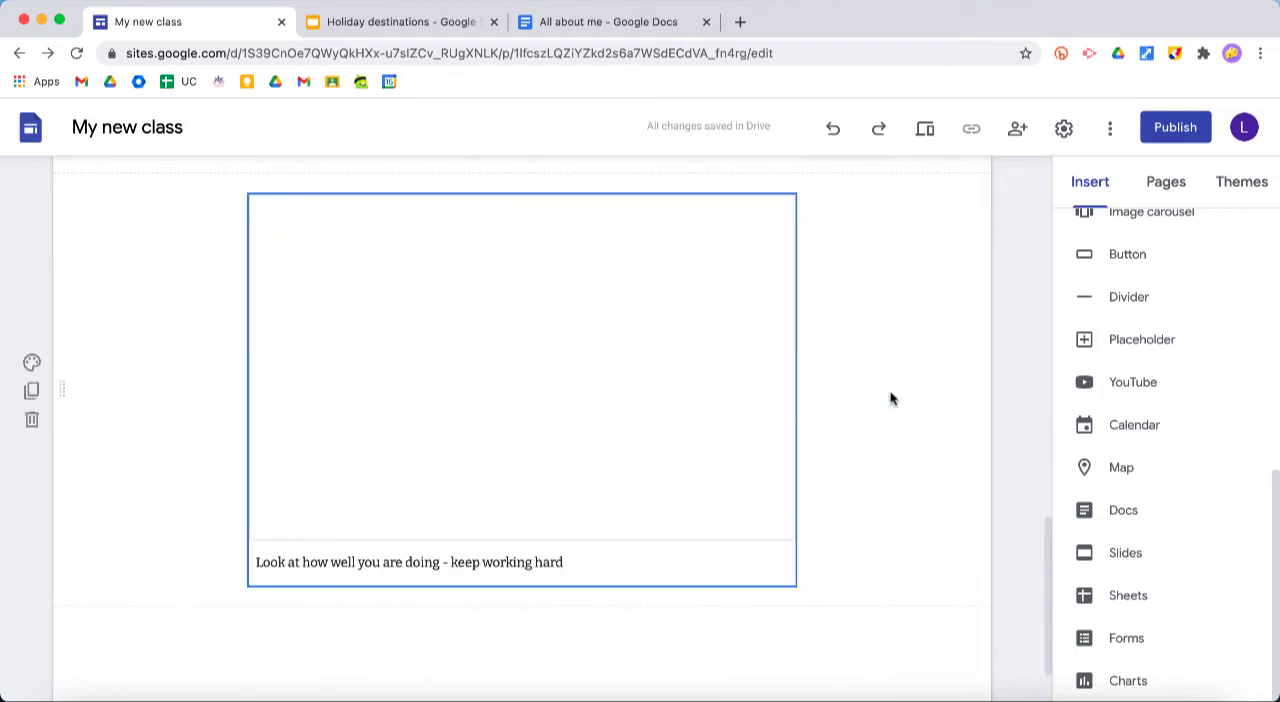
left_click(430, 562)
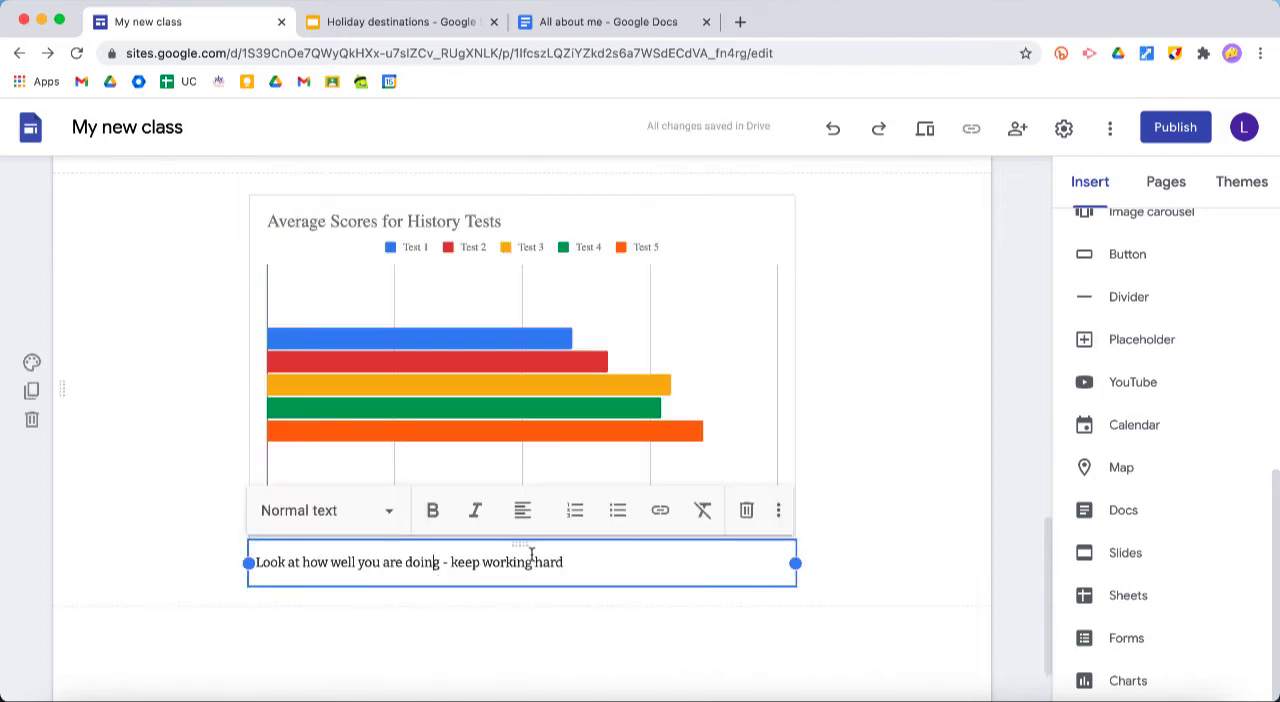
left_click(734, 354)
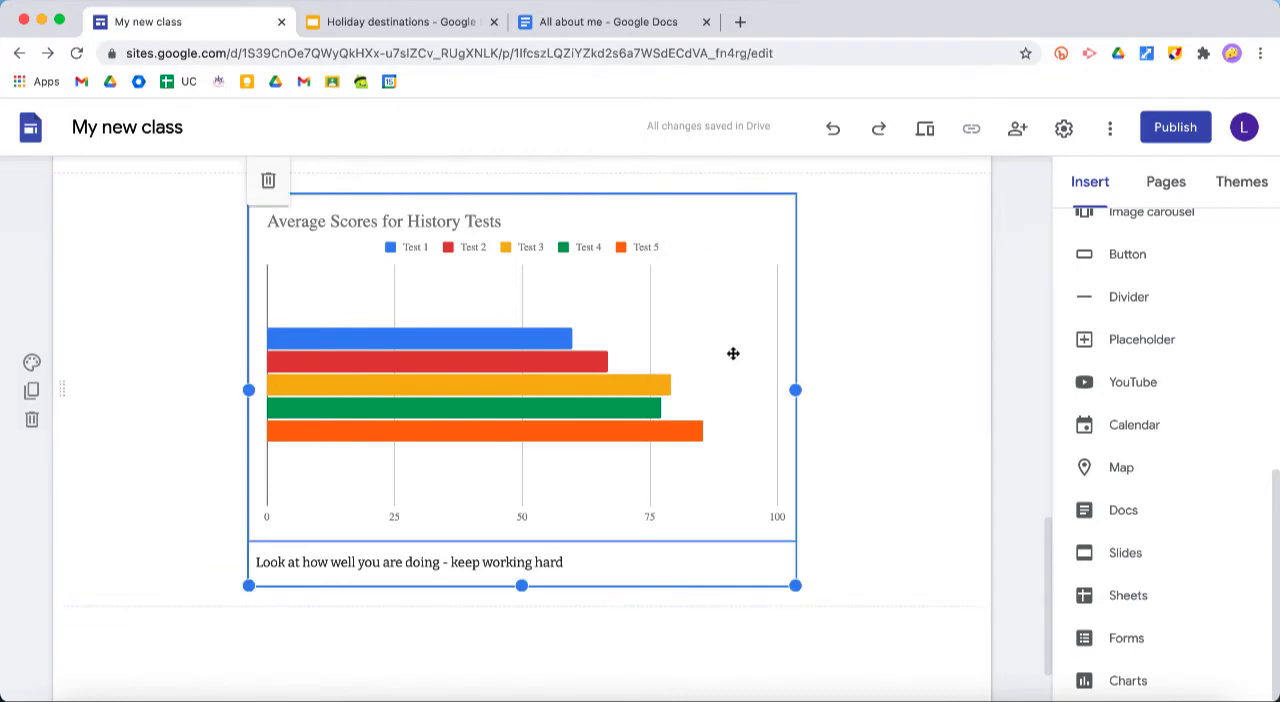
left_click(518, 562)
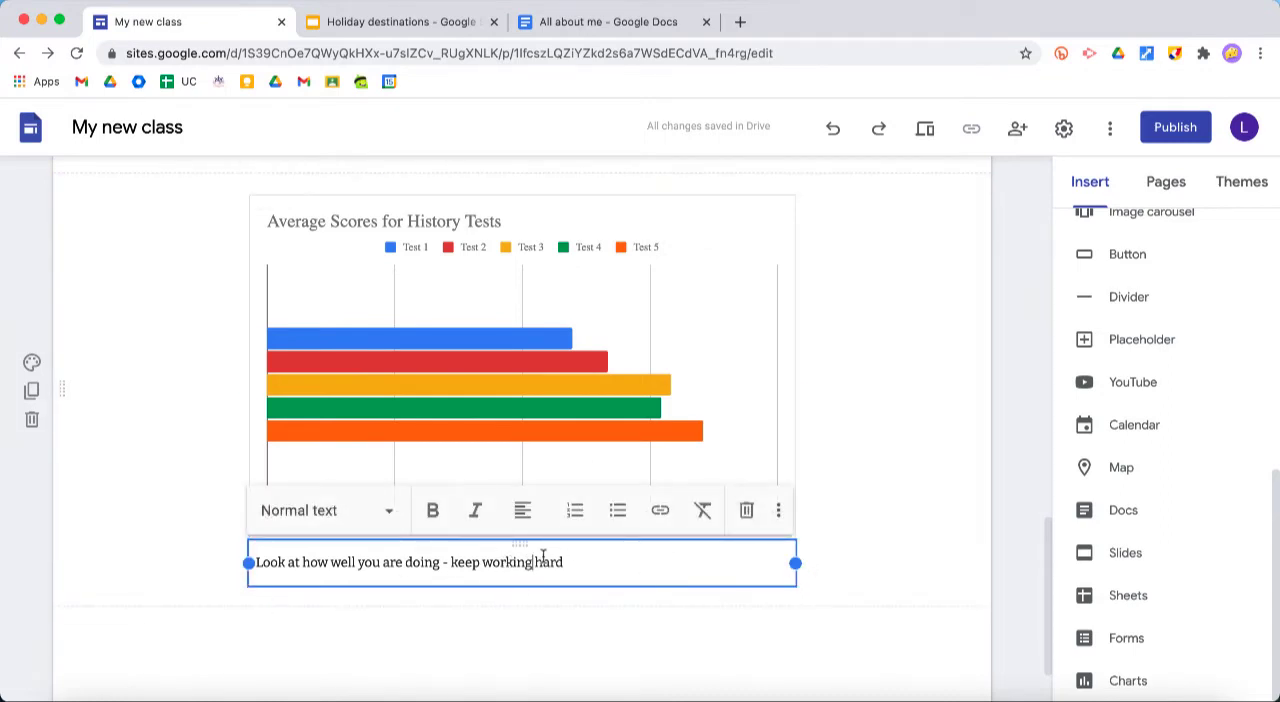
left_click_drag(522, 545, 445, 318)
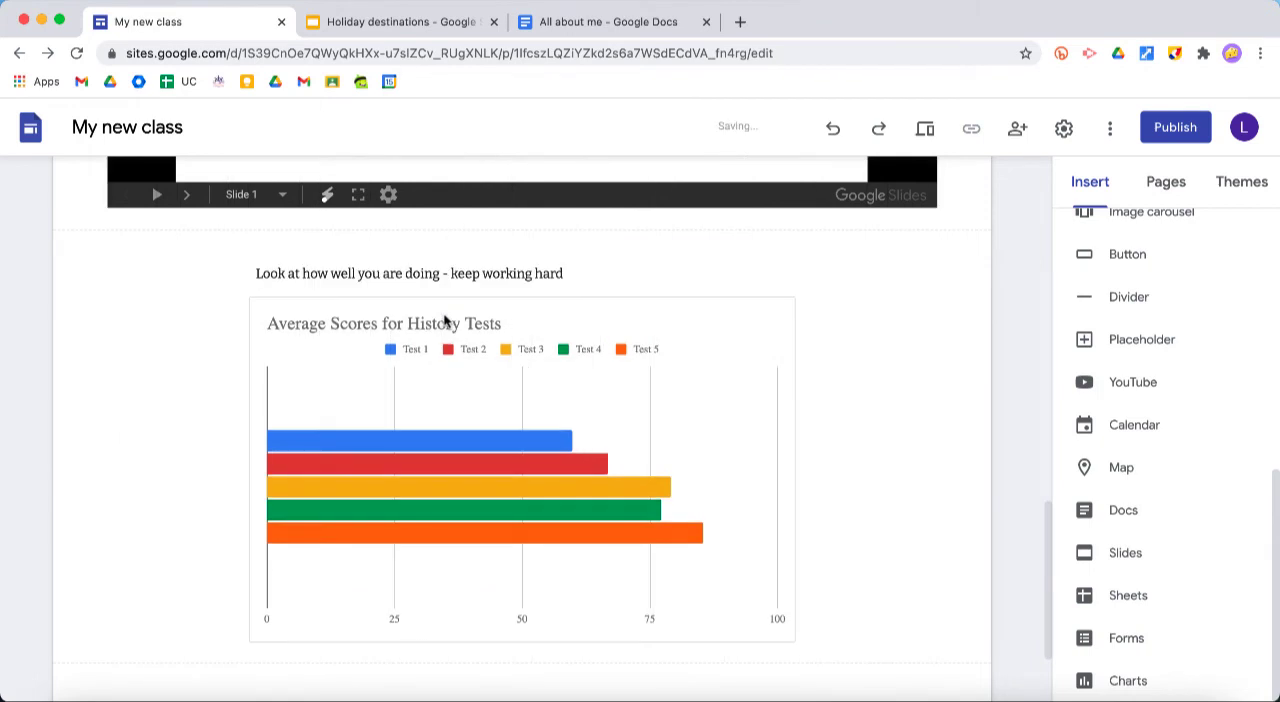
Centre-align the caption above the chart and make its whole text bold
left_click(503, 278)
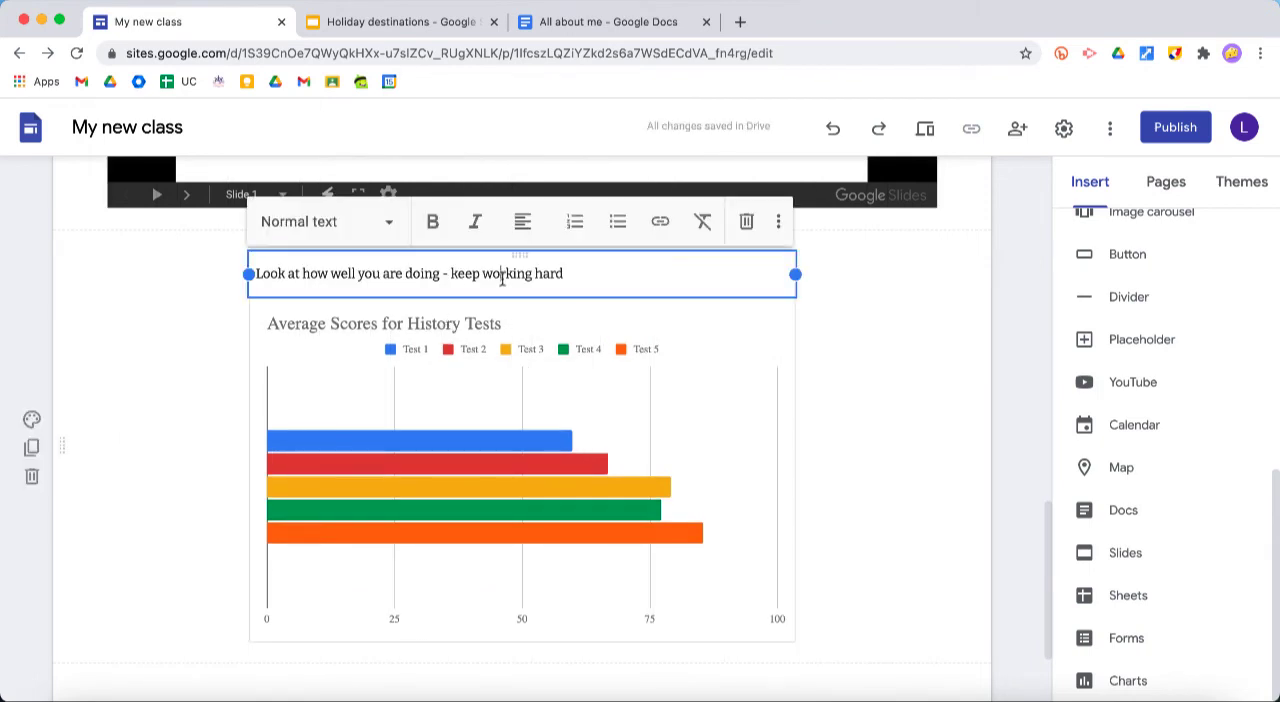
left_click(433, 226)
left_click(524, 226)
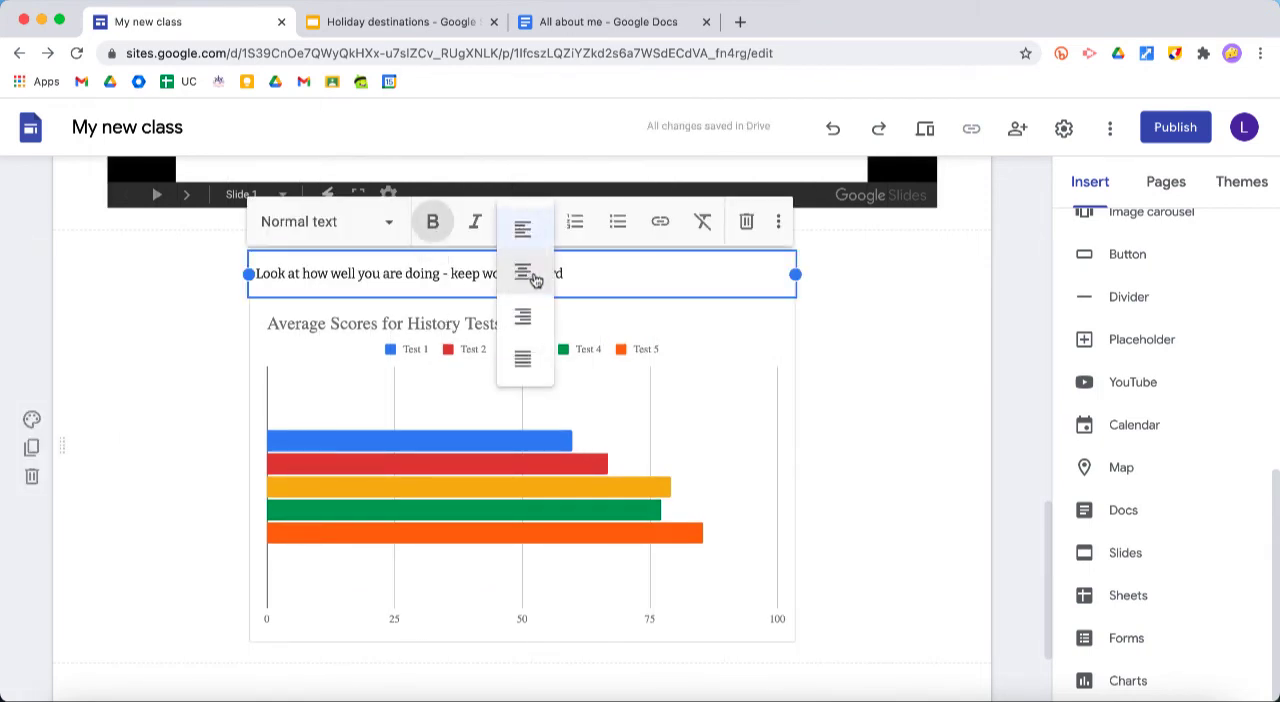
left_click(529, 273)
triple_click(463, 284)
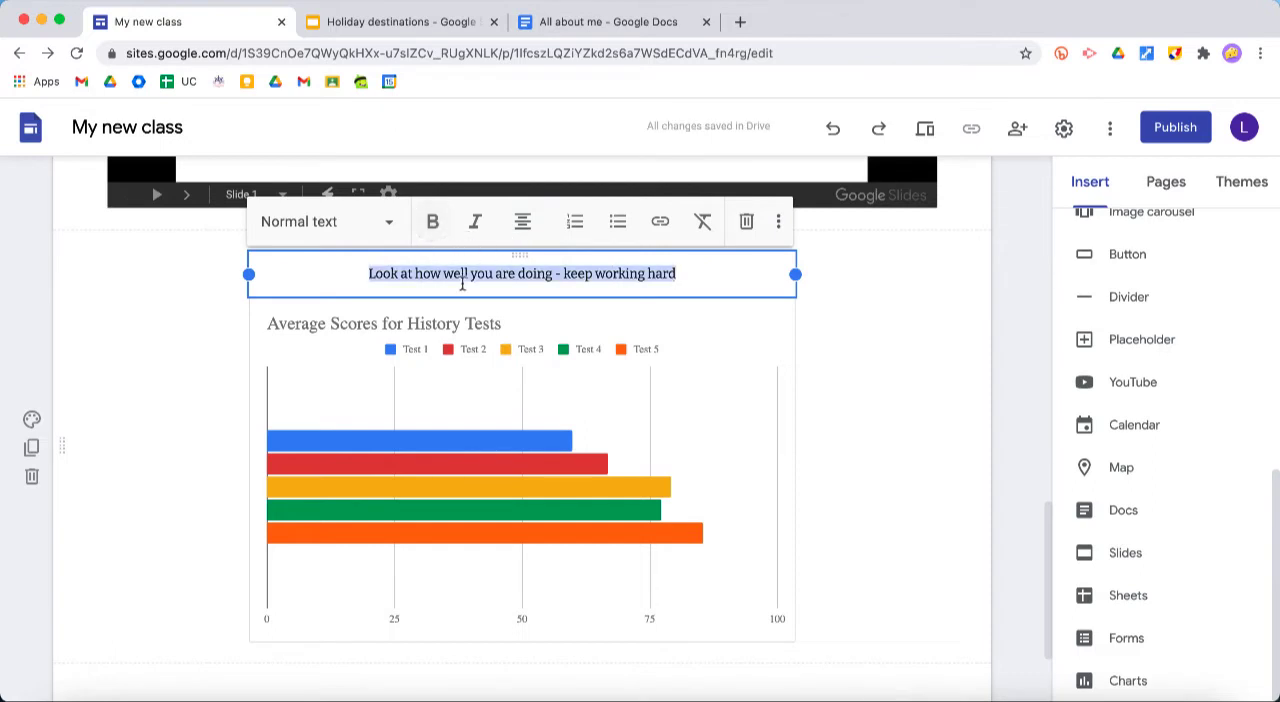
left_click(433, 236)
left_click(940, 352)
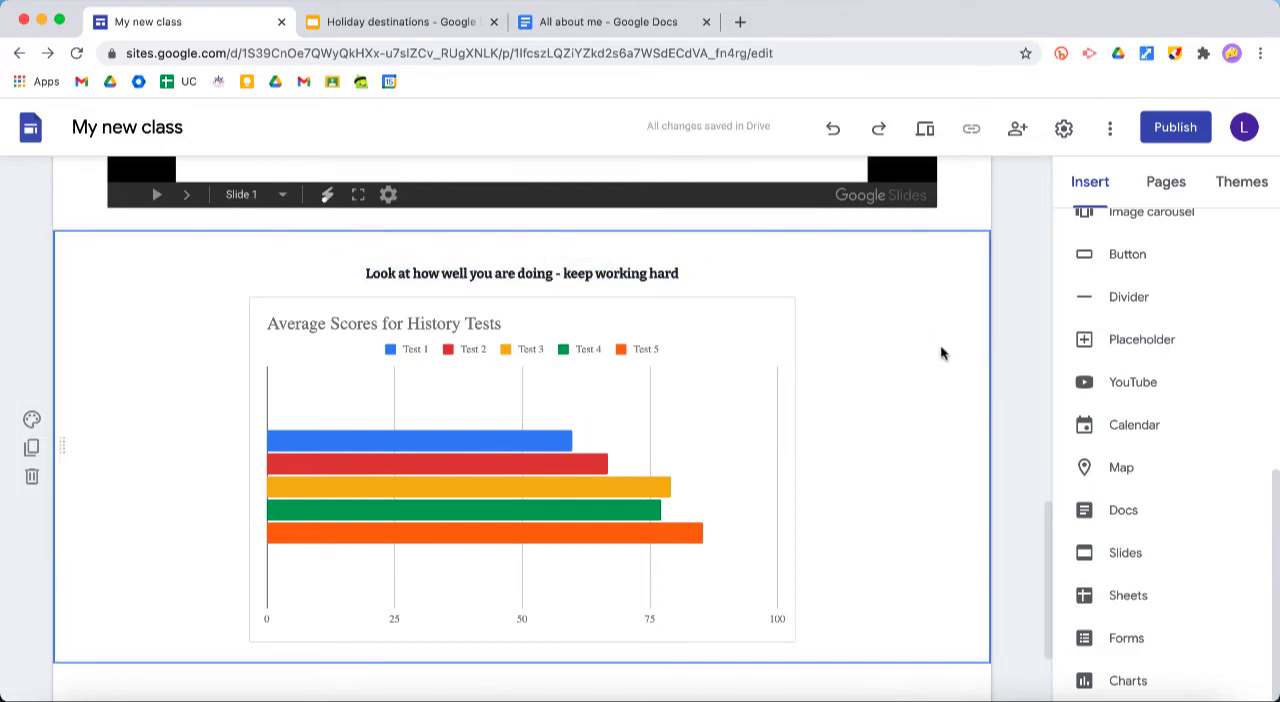
Preview the page, look through it down to the captioned history chart, and exit the preview
left_click(924, 132)
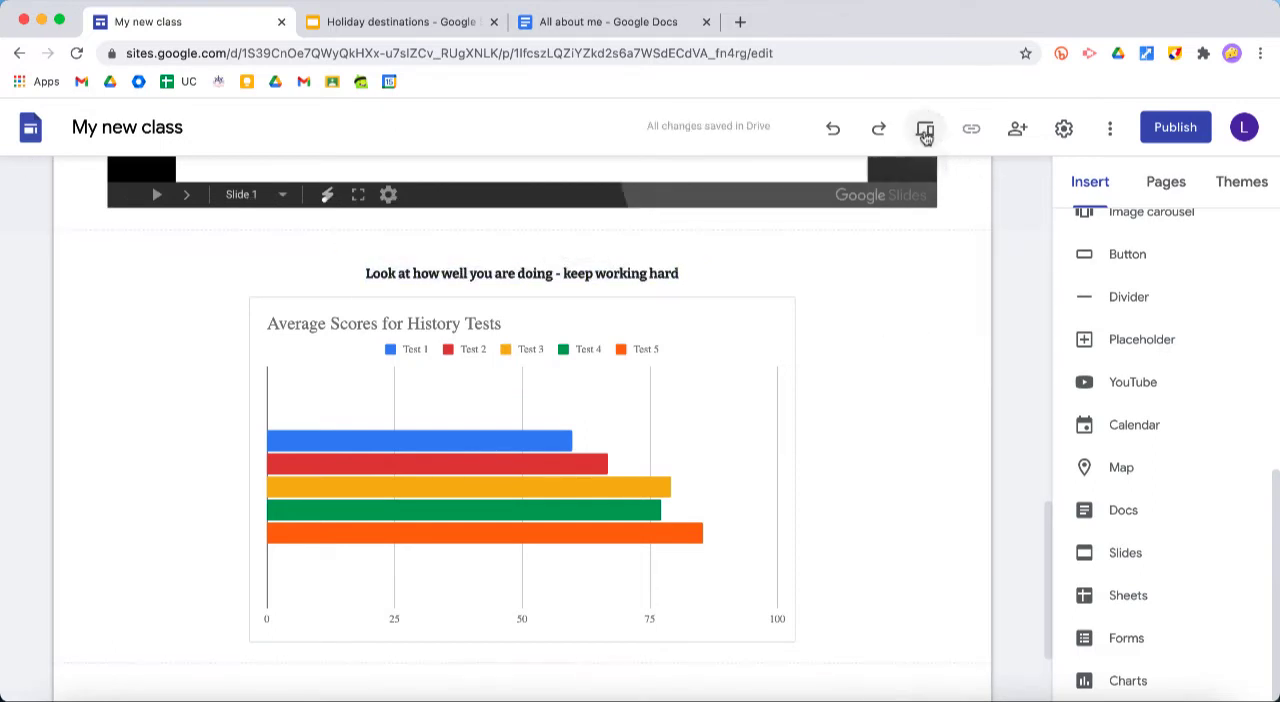
scroll(1043, 293, "down", 5)
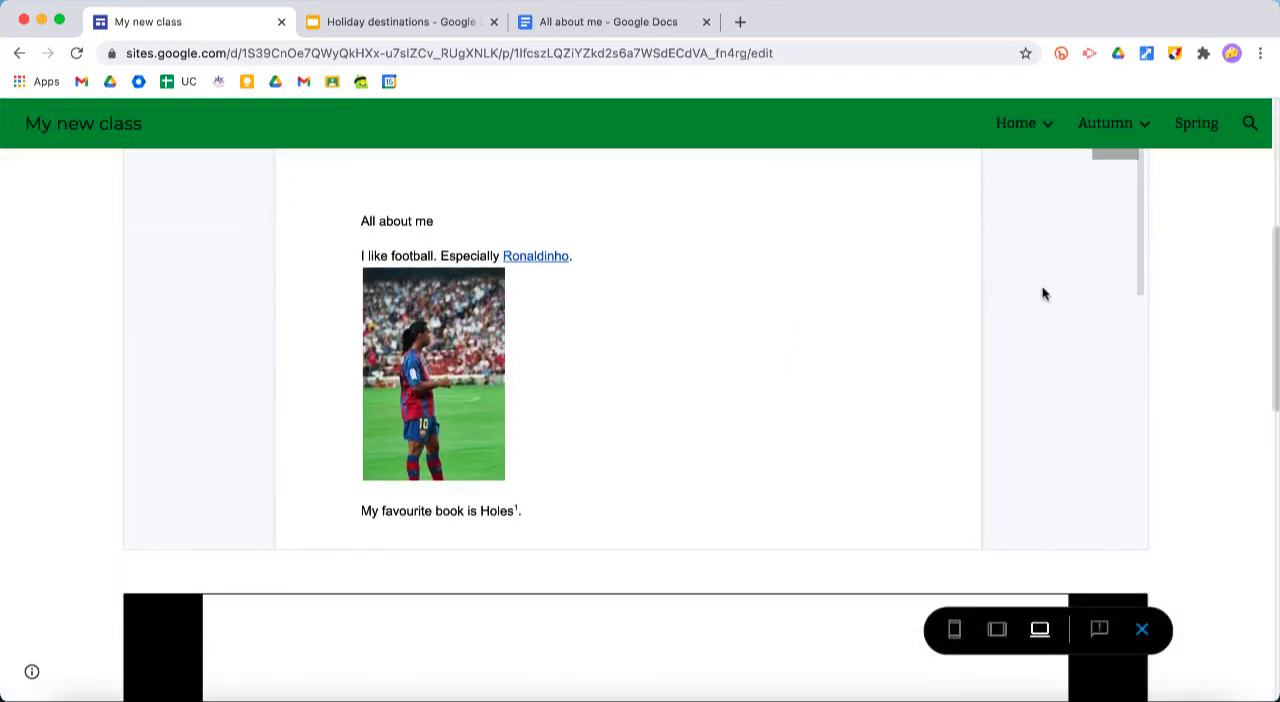
scroll(790, 310, "down", 3)
scroll(1243, 347, "down", 7)
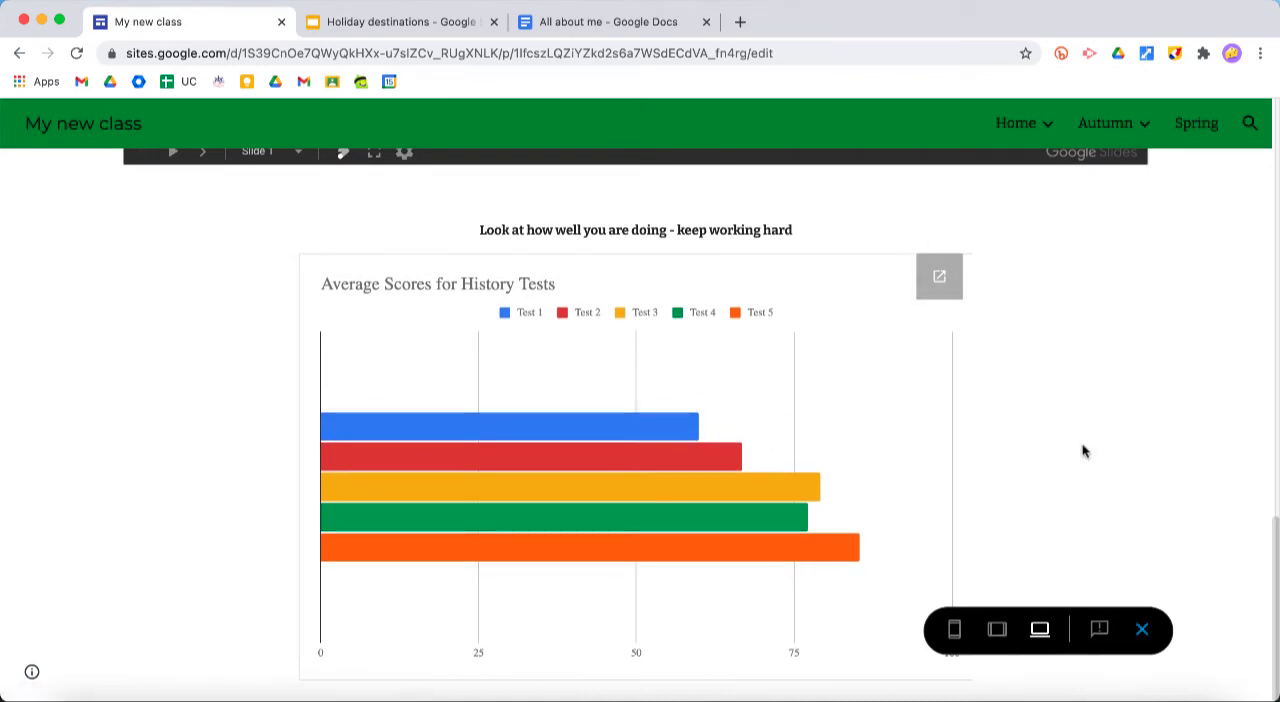
left_click(1142, 629)
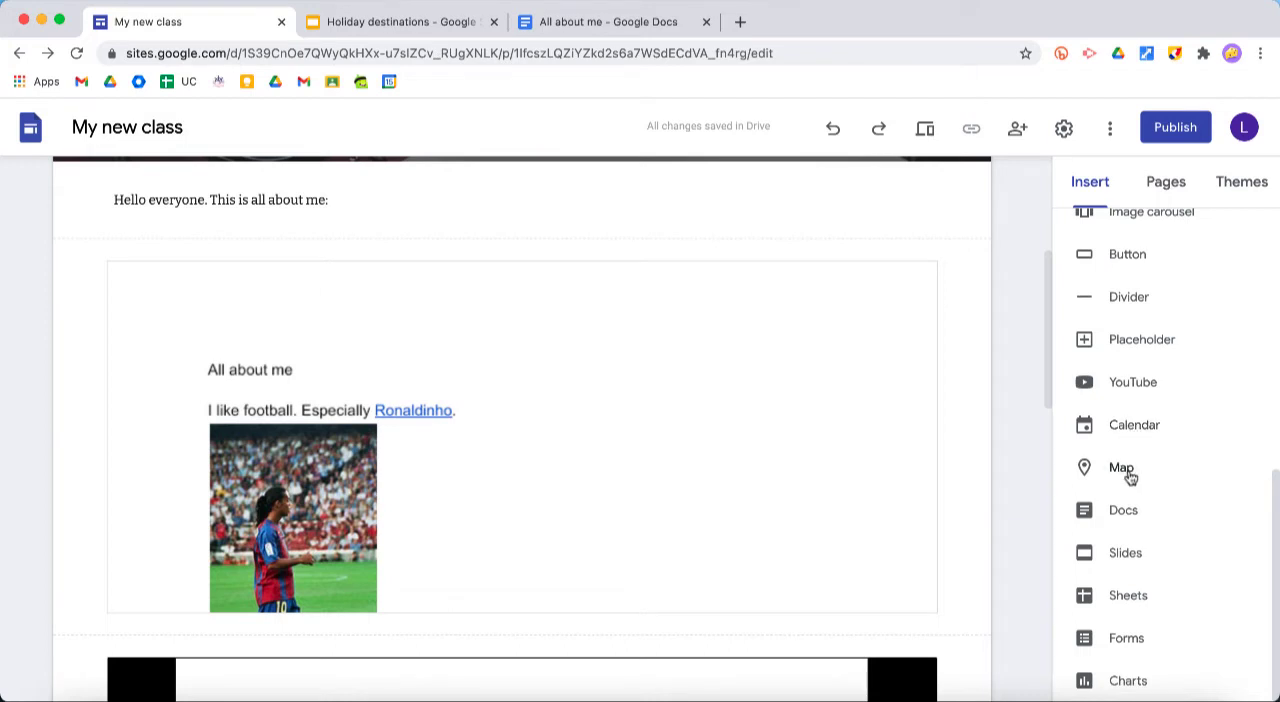
Embed the "Maths quiz" form from the Drive folder "Content for site" and move it towards the middle of its section
scroll(1169, 446, "up", 10)
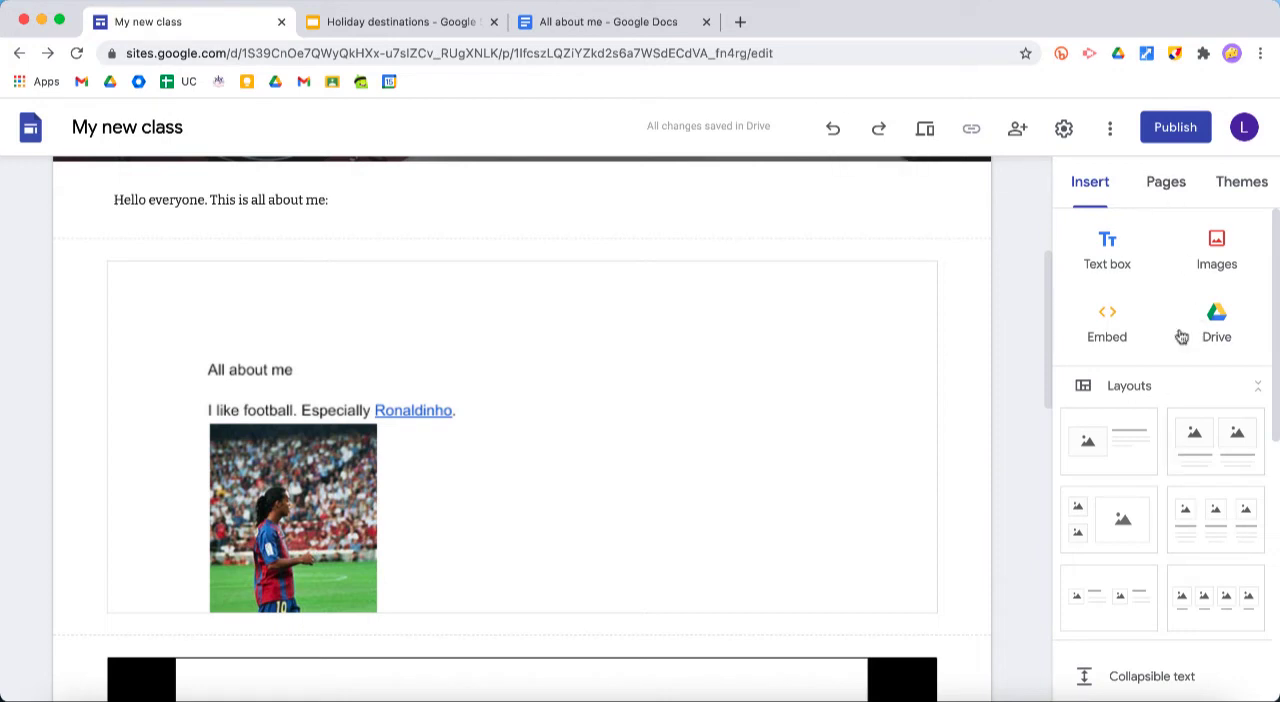
left_click(1214, 320)
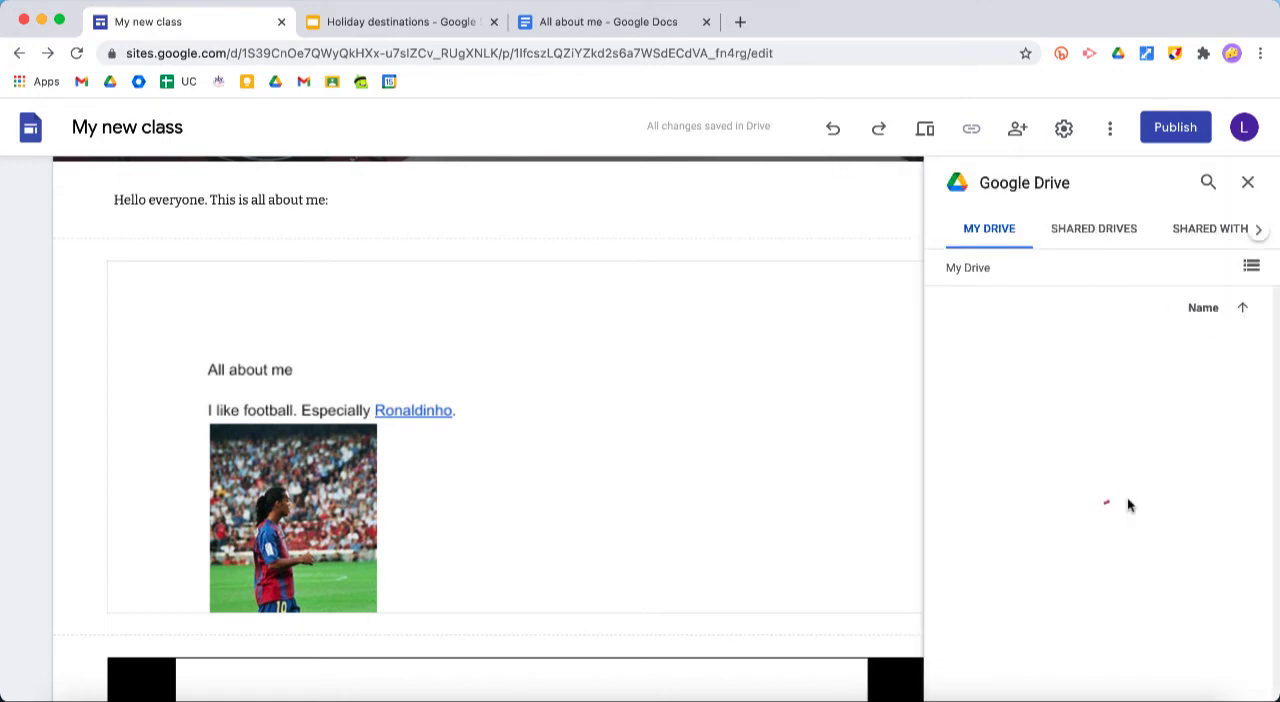
scroll(1128, 505, "down", 1)
left_click(1179, 419)
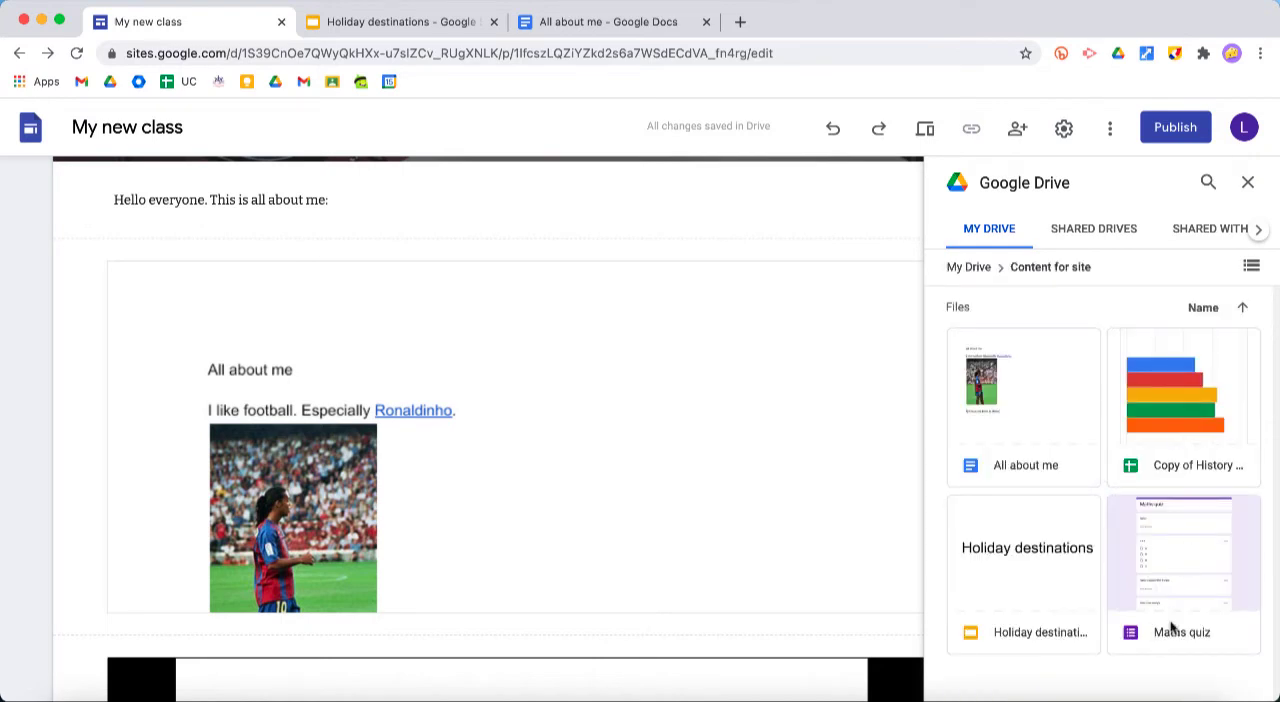
left_click(1191, 567)
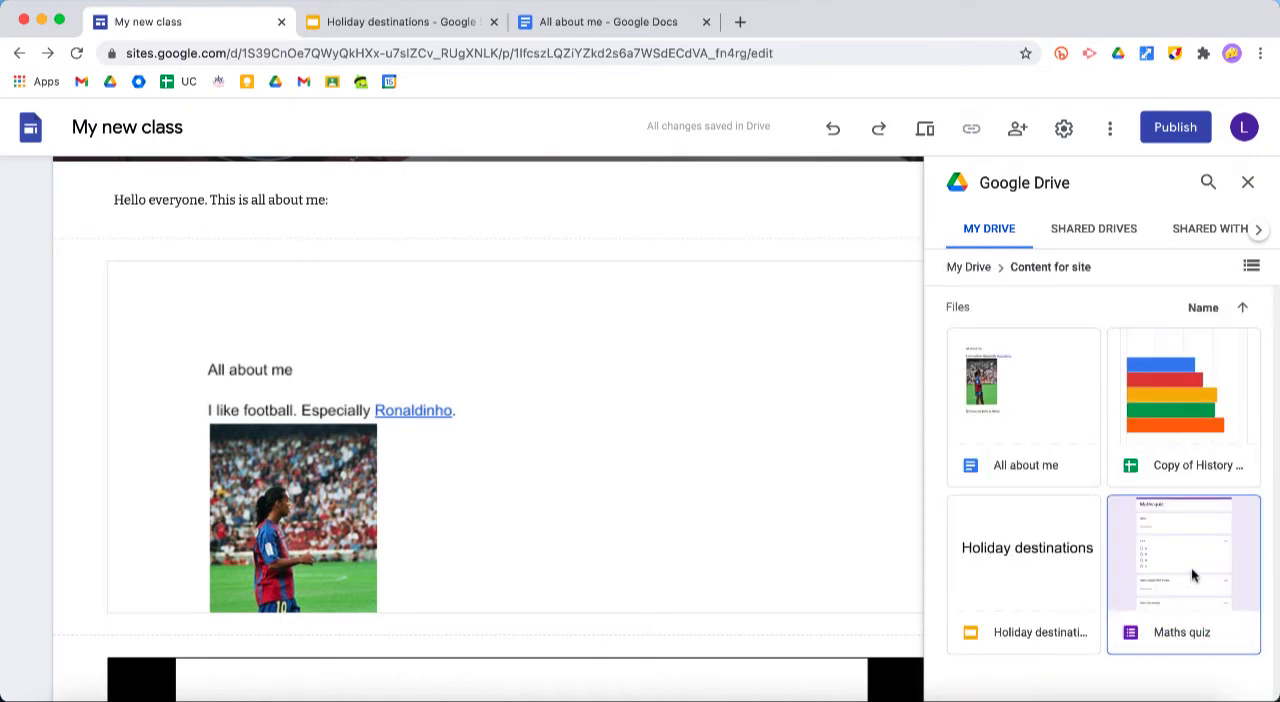
left_click(1248, 182)
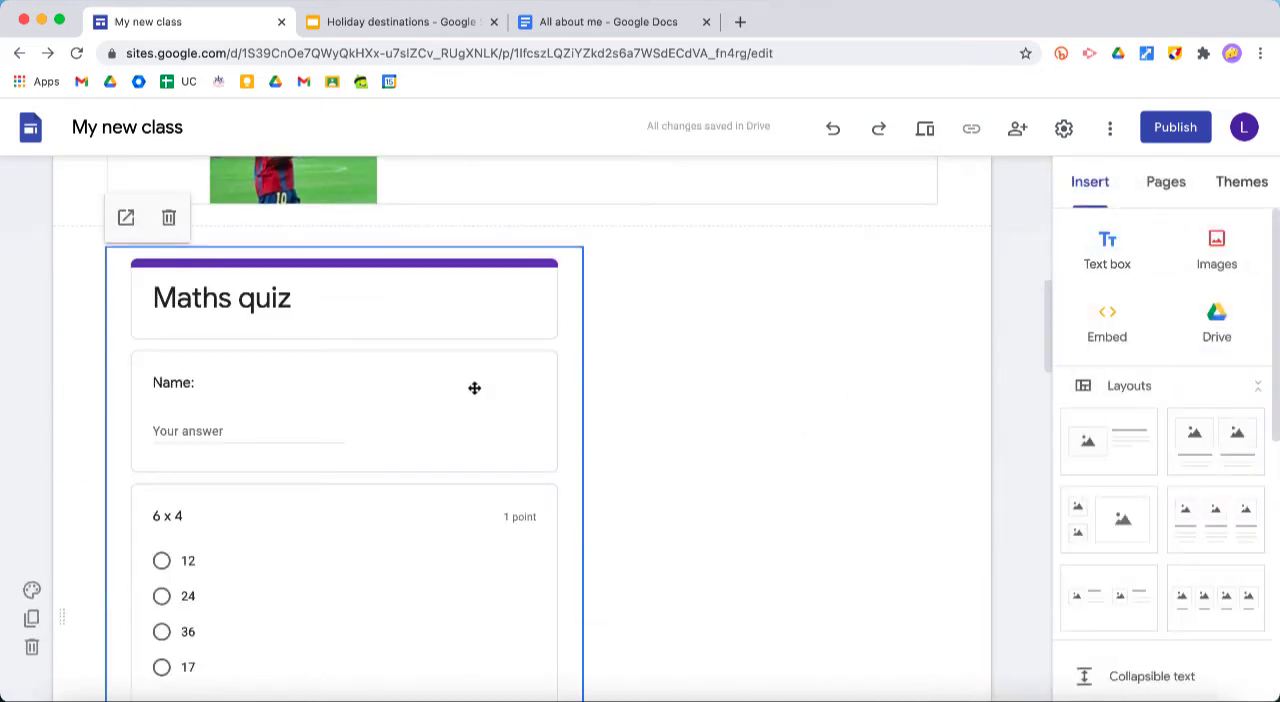
left_click_drag(517, 417, 574, 401)
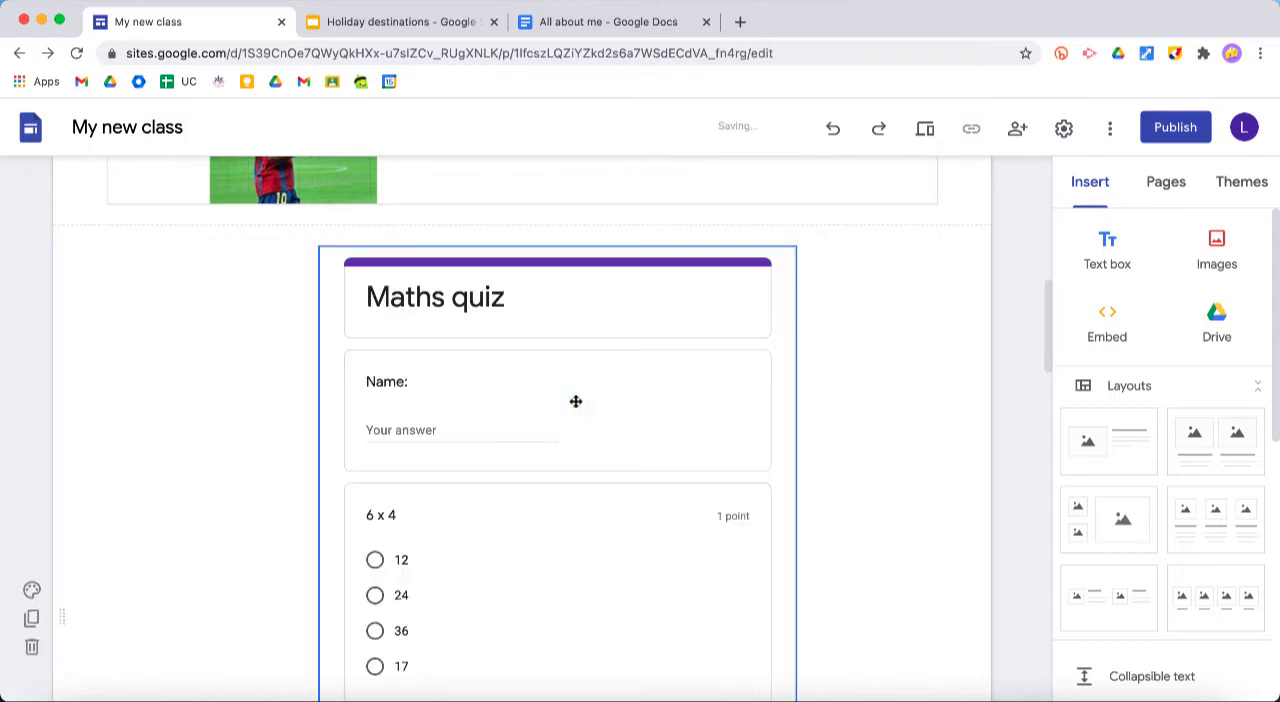
left_click(894, 459)
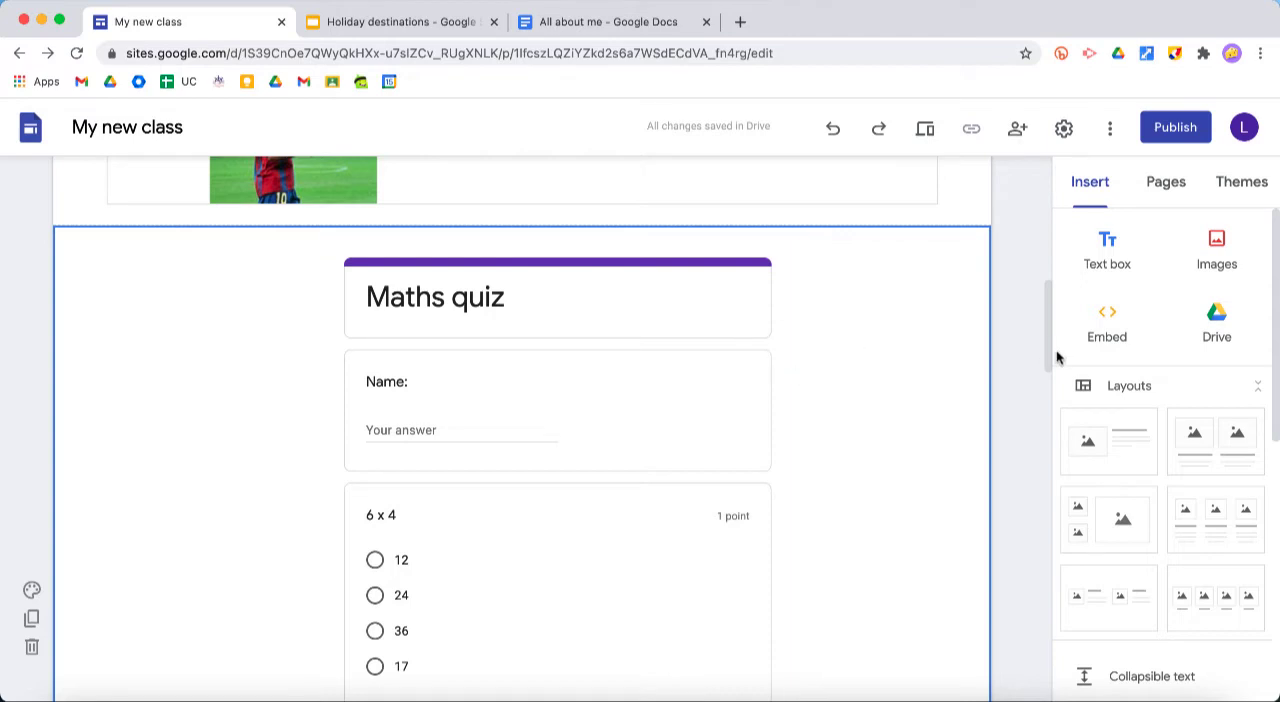
Preview the "About your new teacher" page and go to the embedded "Maths quiz" form
scroll(920, 417, "up", 10)
scroll(920, 417, "down", 6)
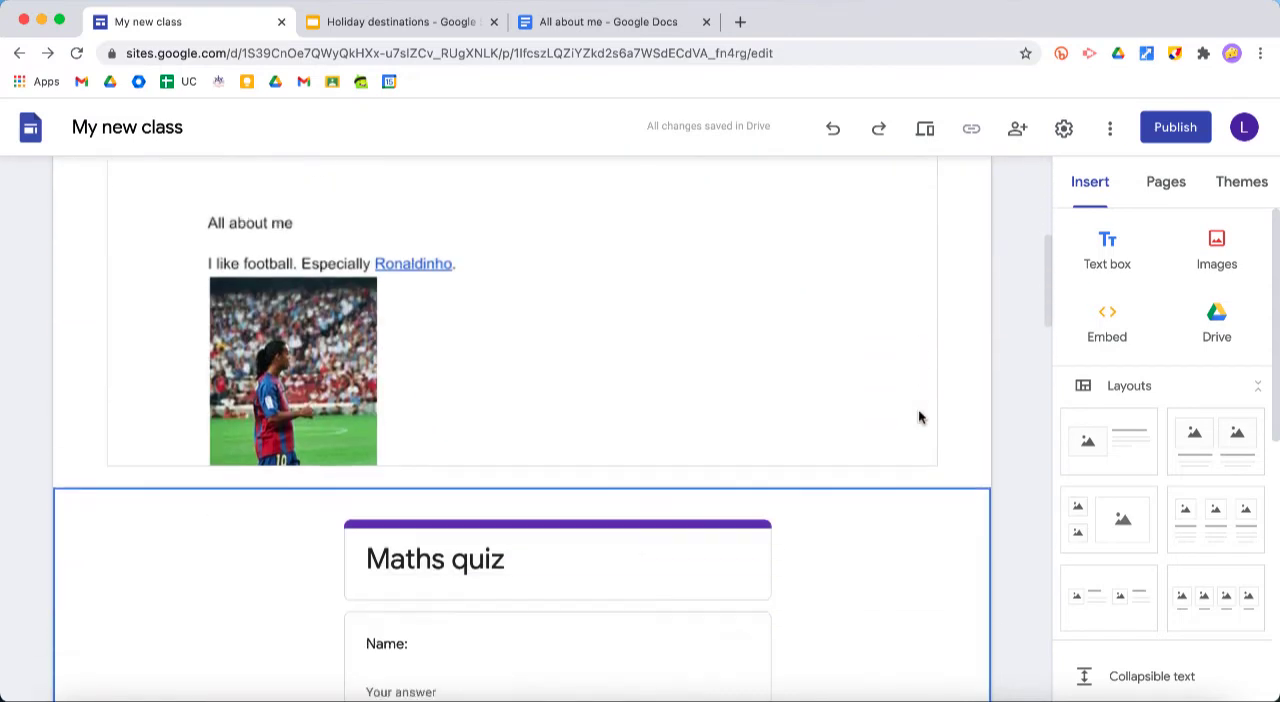
scroll(920, 417, "down", 3)
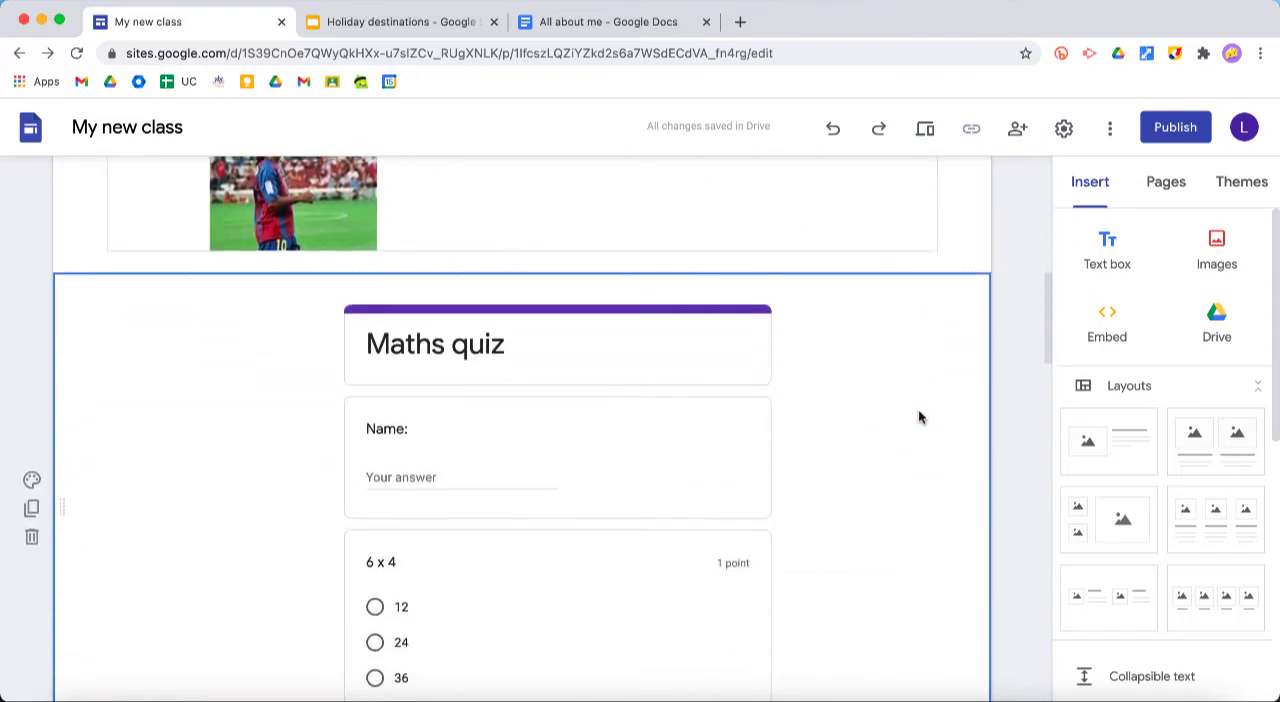
left_click(928, 130)
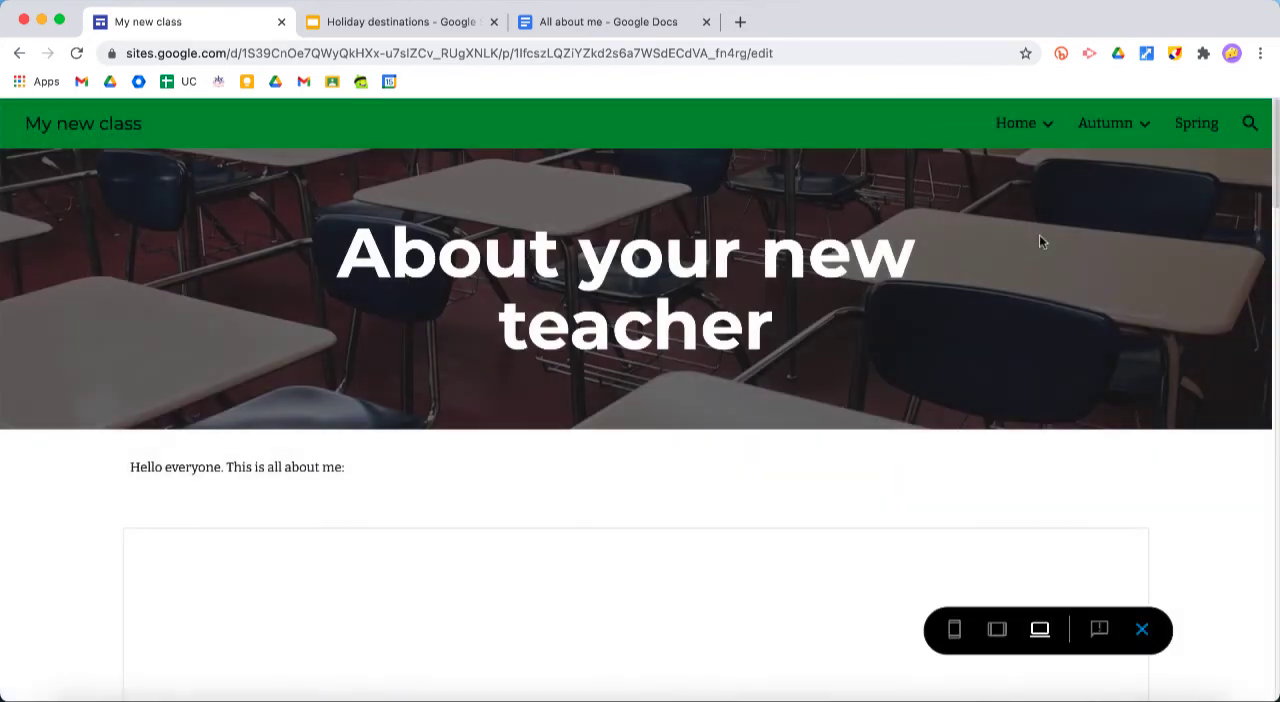
scroll(1190, 391, "down", 8)
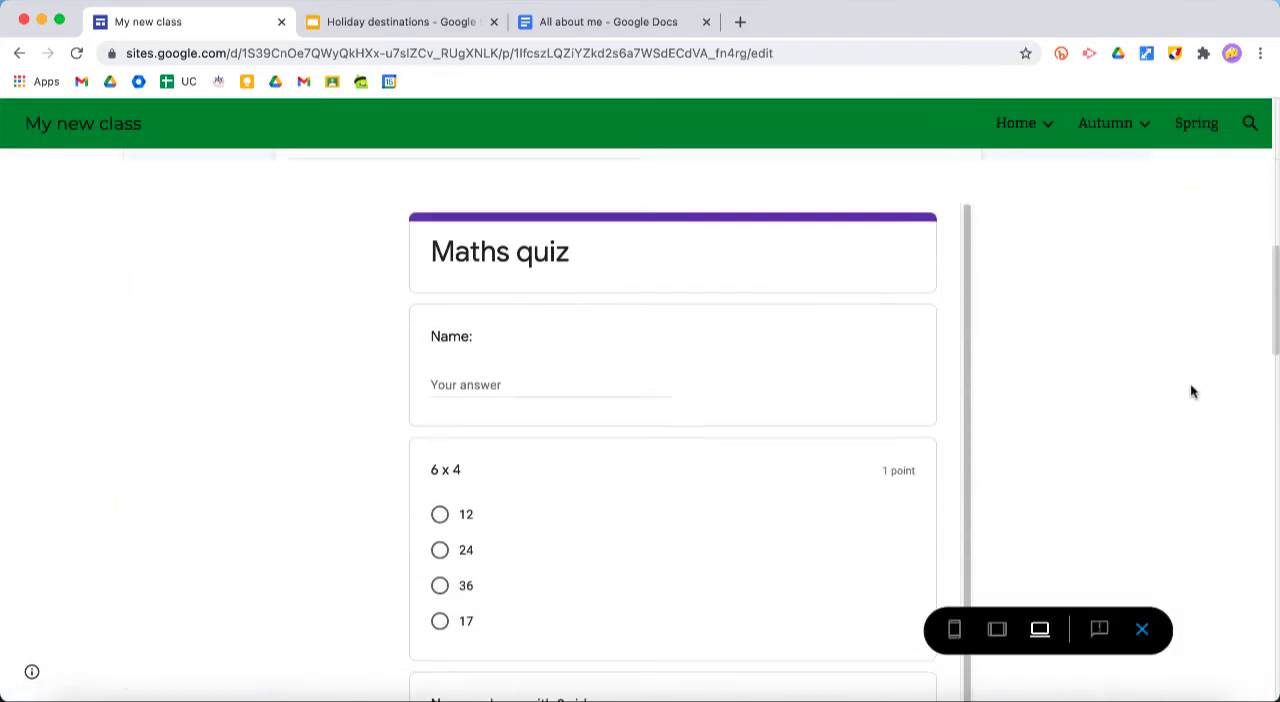
Fill in the pupil's name in the embedded quiz and choose 24 as the answer to 6 x 4
left_click(476, 376)
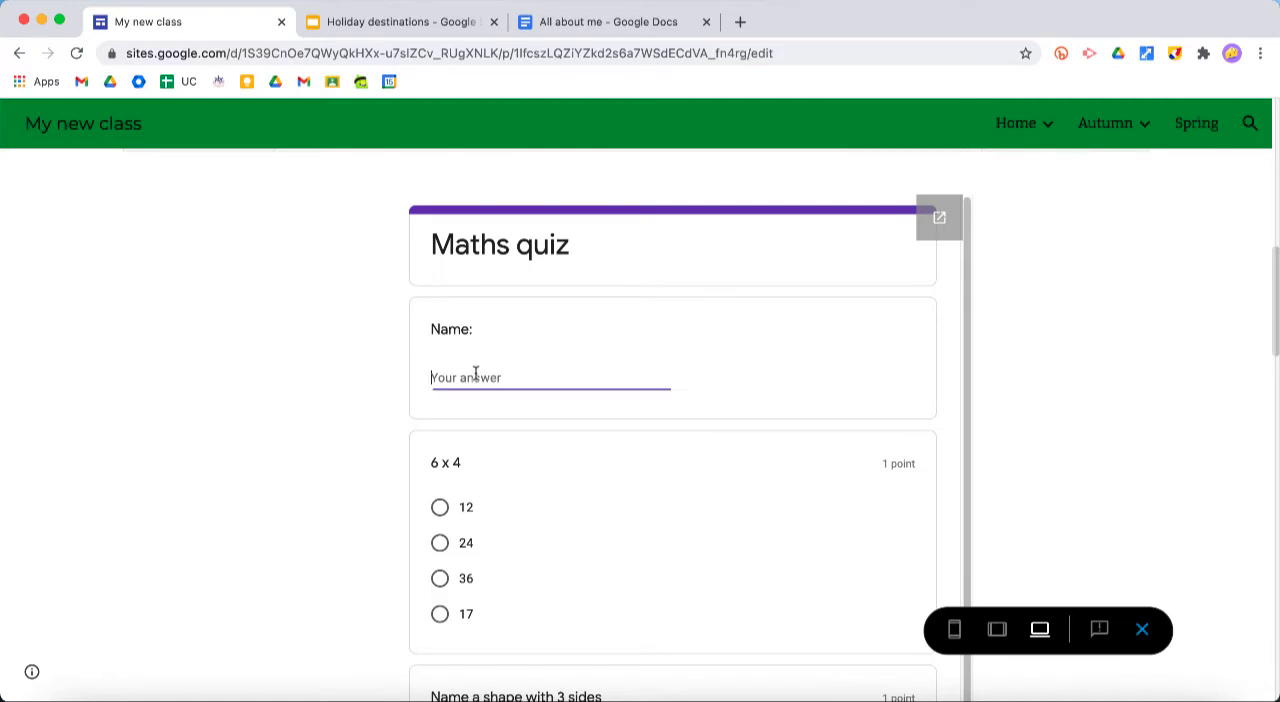
type("Luke")
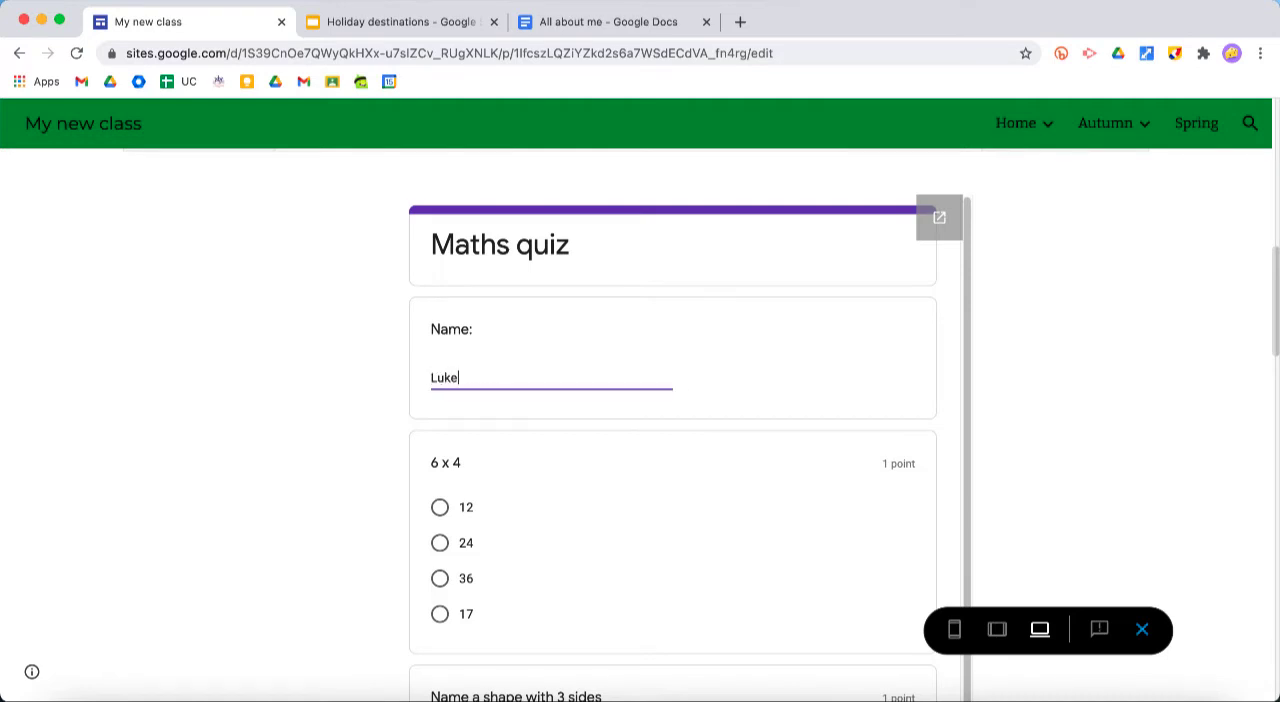
scroll(474, 377, "down", 3)
left_click(440, 397)
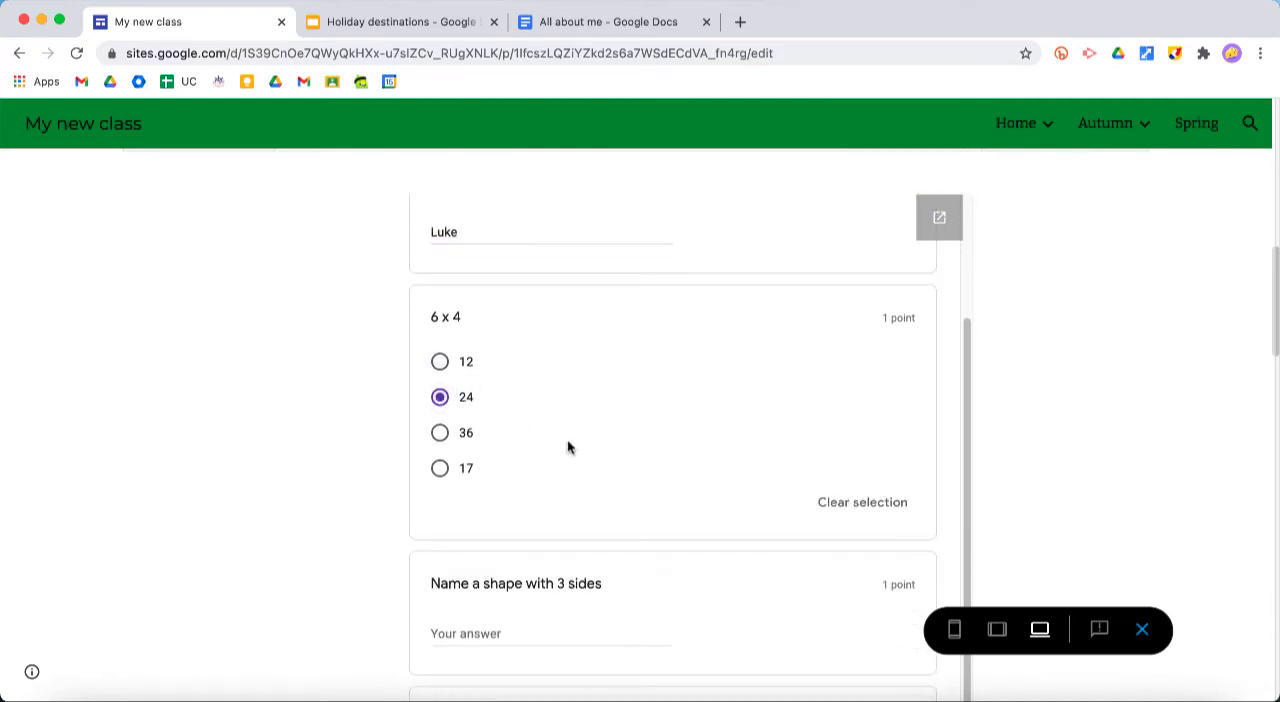
Answer "Triangle" for the shape with 3 sides, choose Option 1 for the triangle picture question, and submit the quiz
scroll(567, 447, "down", 2)
left_click(492, 513)
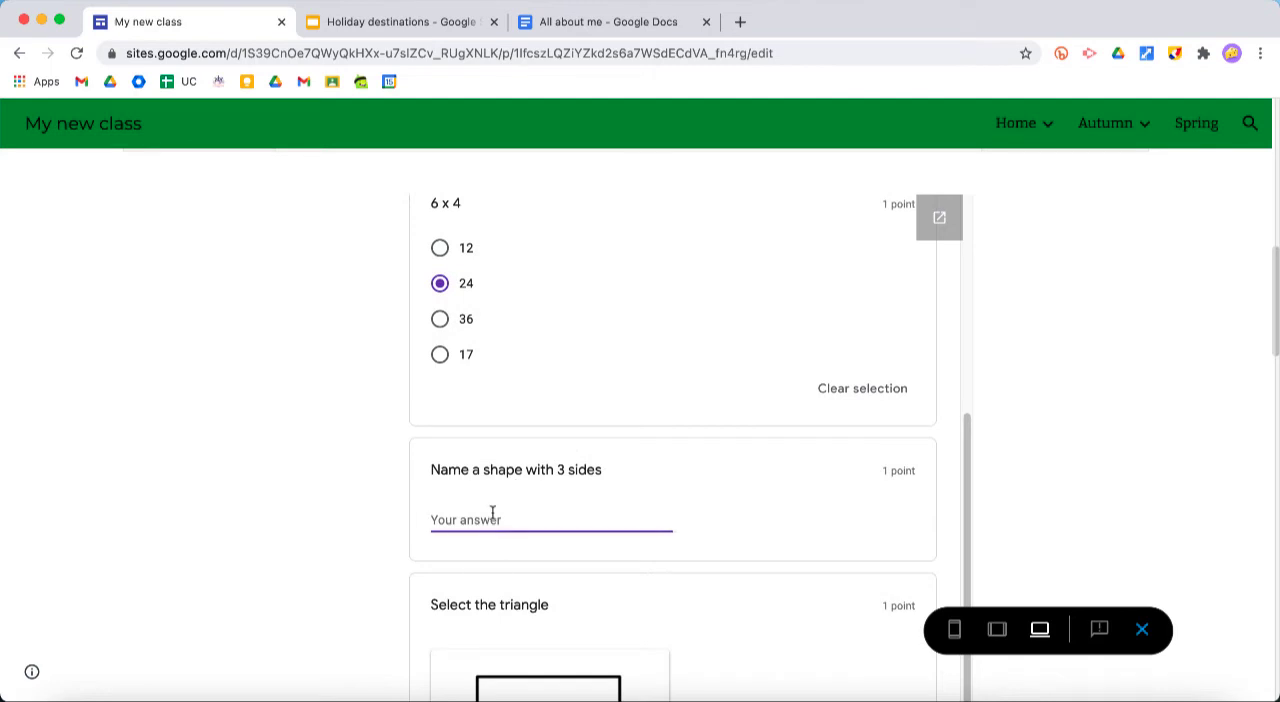
type("Triangle")
scroll(672, 450, "down", 5)
left_click(441, 532)
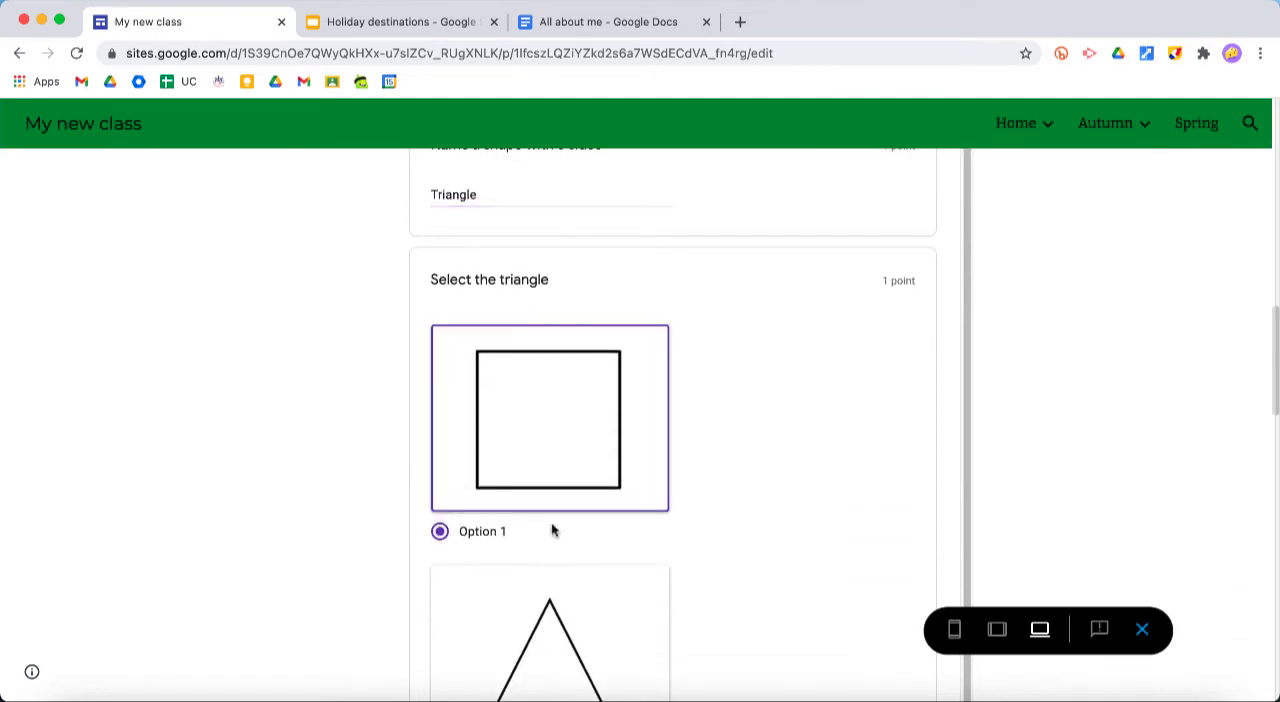
scroll(551, 528, "down", 6)
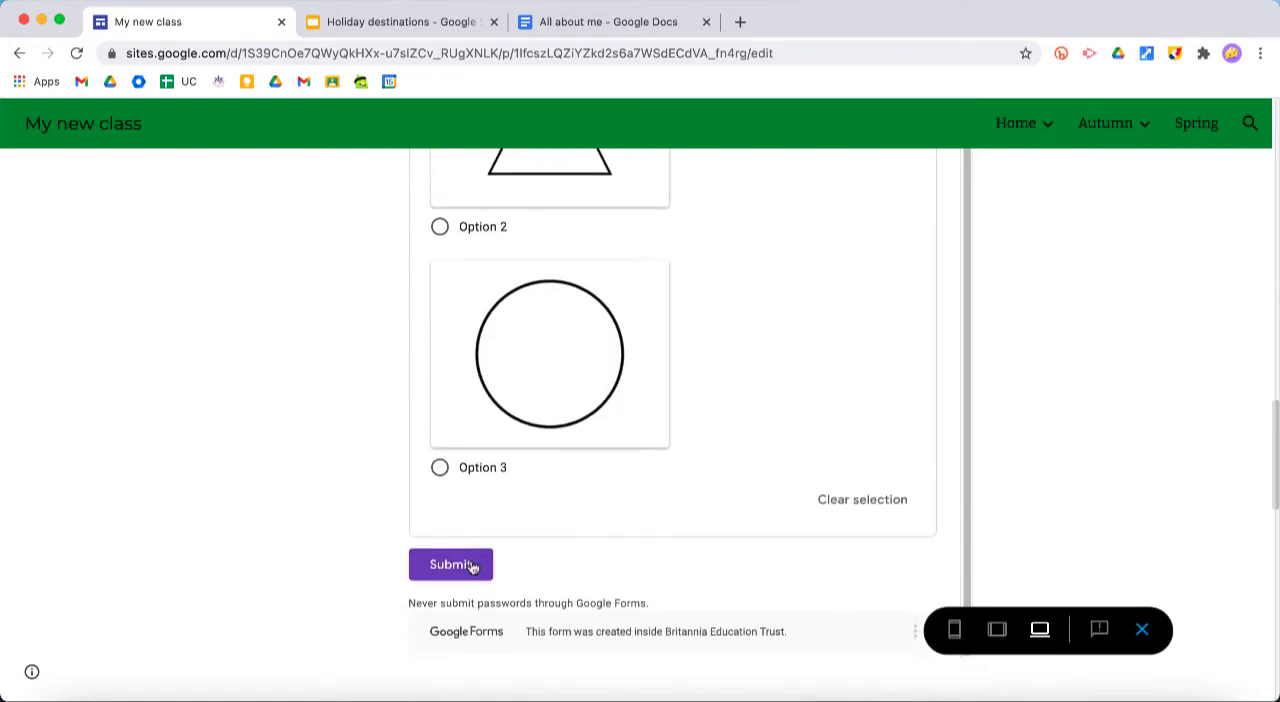
left_click(471, 567)
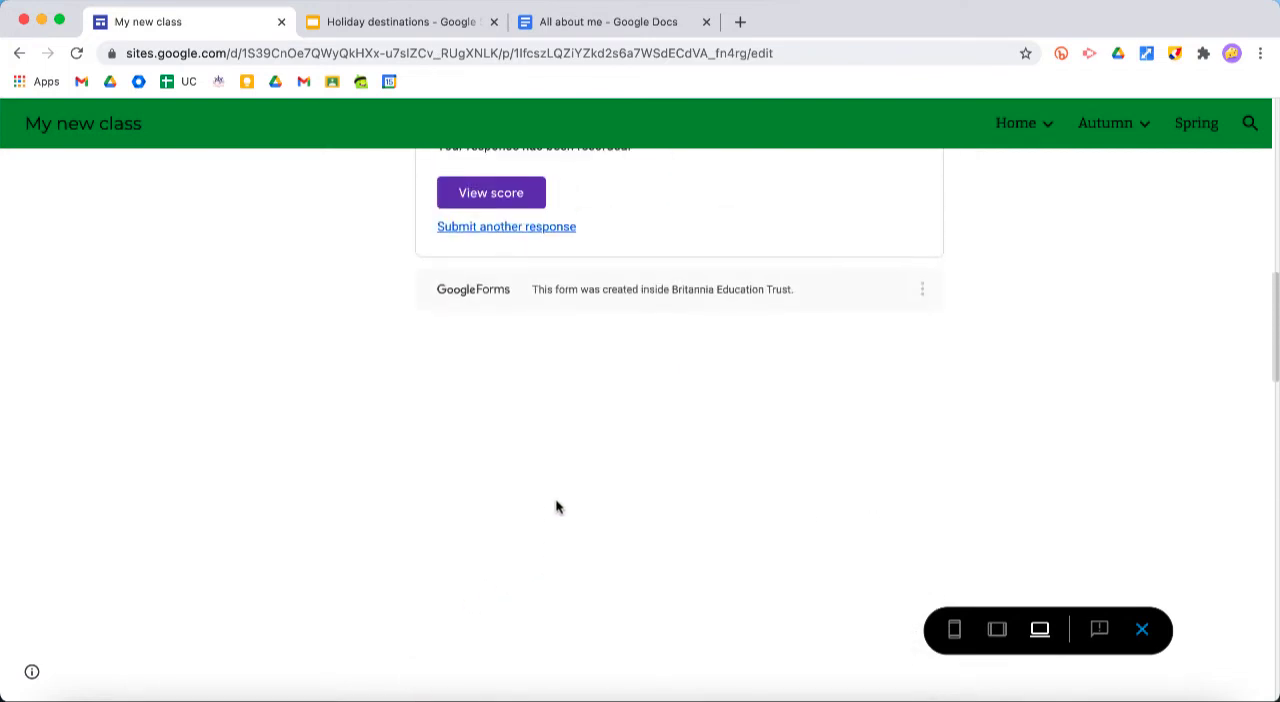
Open the score for the submitted quiz, review the marked answers, and close the results
scroll(557, 507, "down", 5)
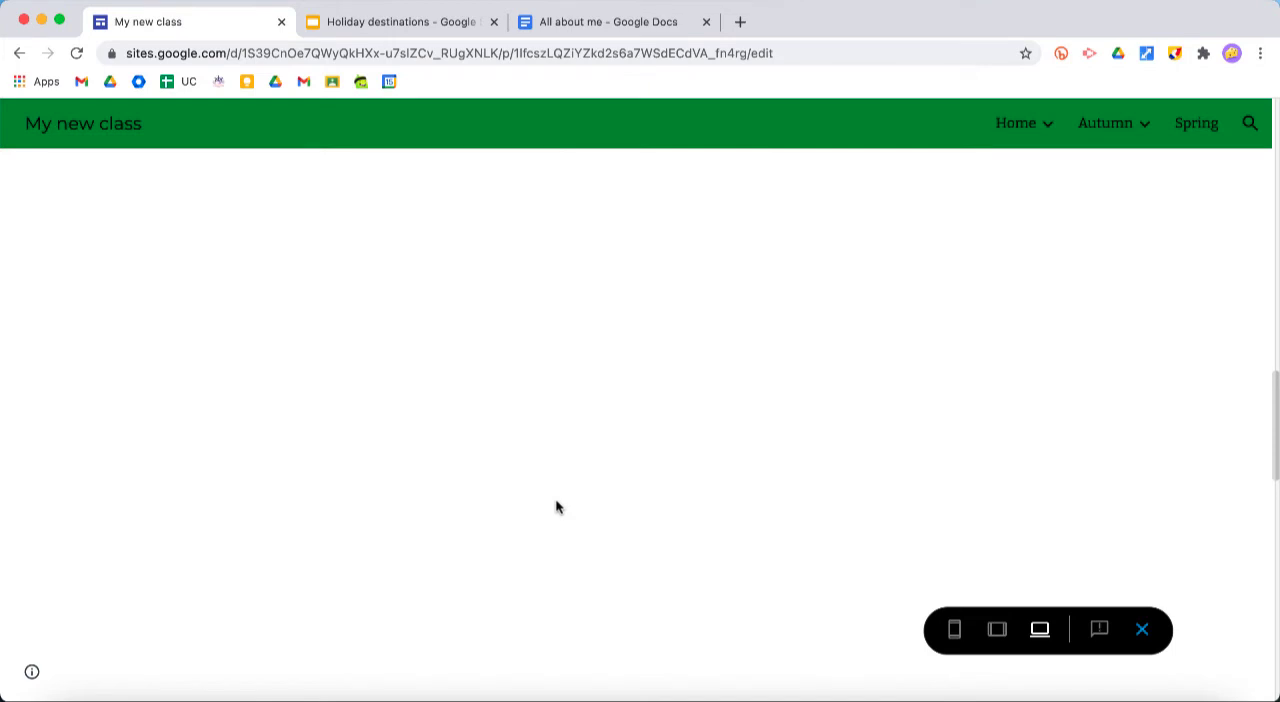
scroll(557, 507, "up", 5)
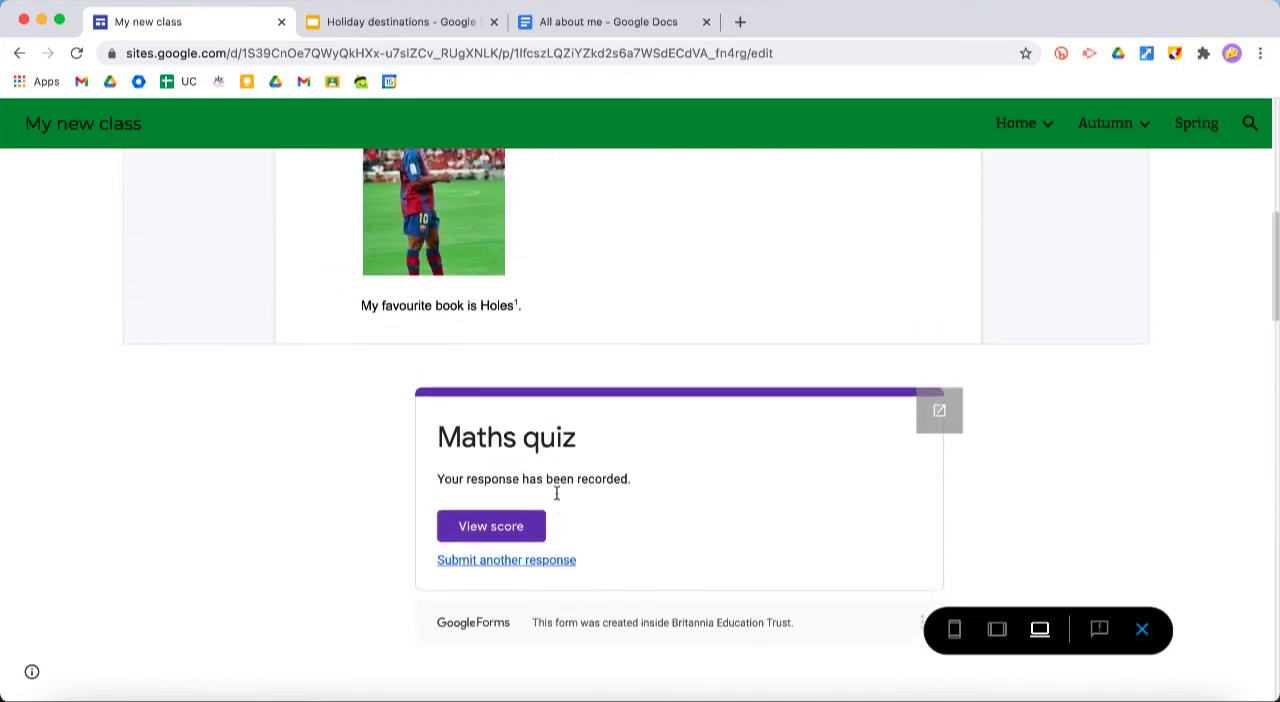
left_click(481, 528)
scroll(510, 445, "down", 10)
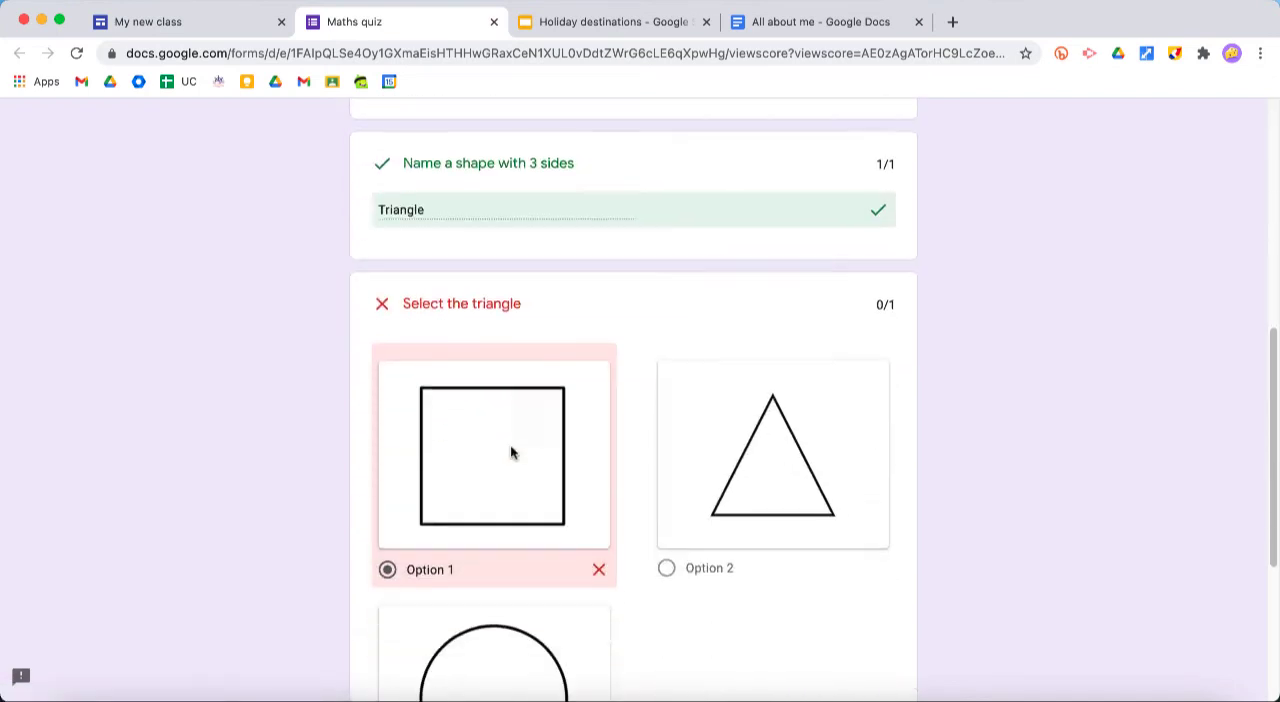
scroll(510, 445, "down", 3)
scroll(510, 444, "up", 10)
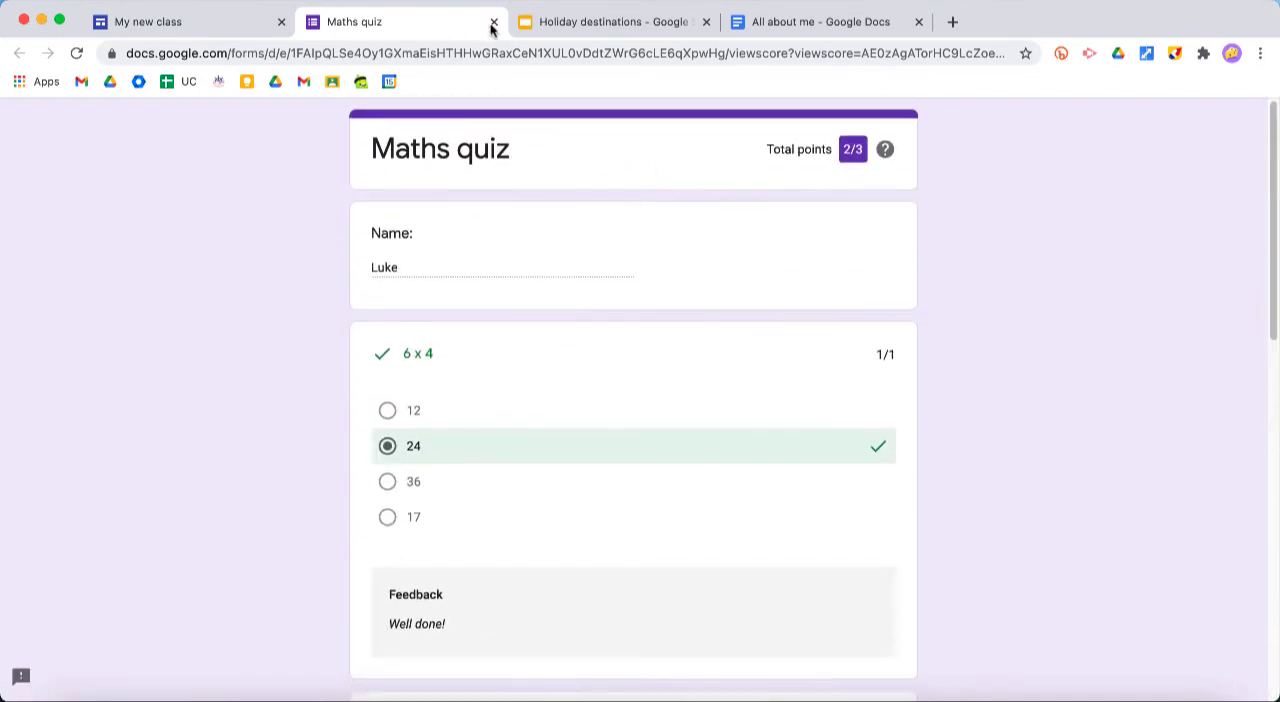
left_click(493, 22)
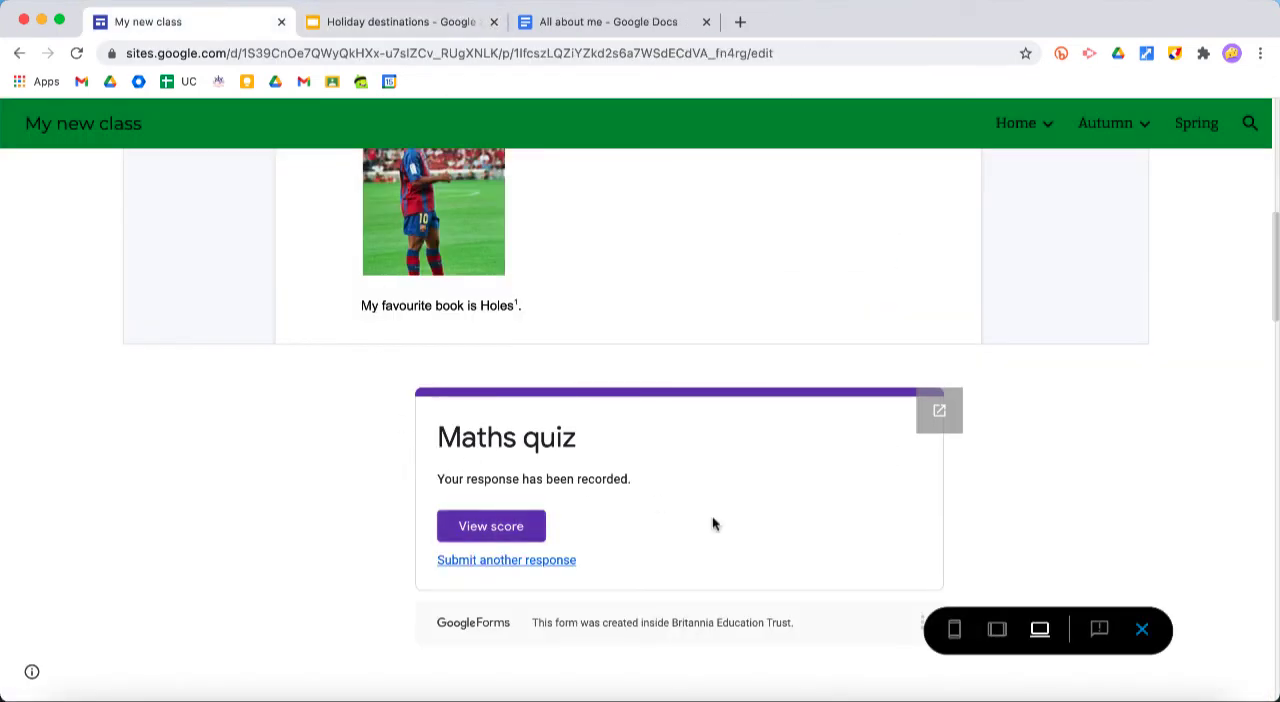
Look through the rest of the previewed page below the quiz and exit the preview
scroll(1057, 517, "down", 6)
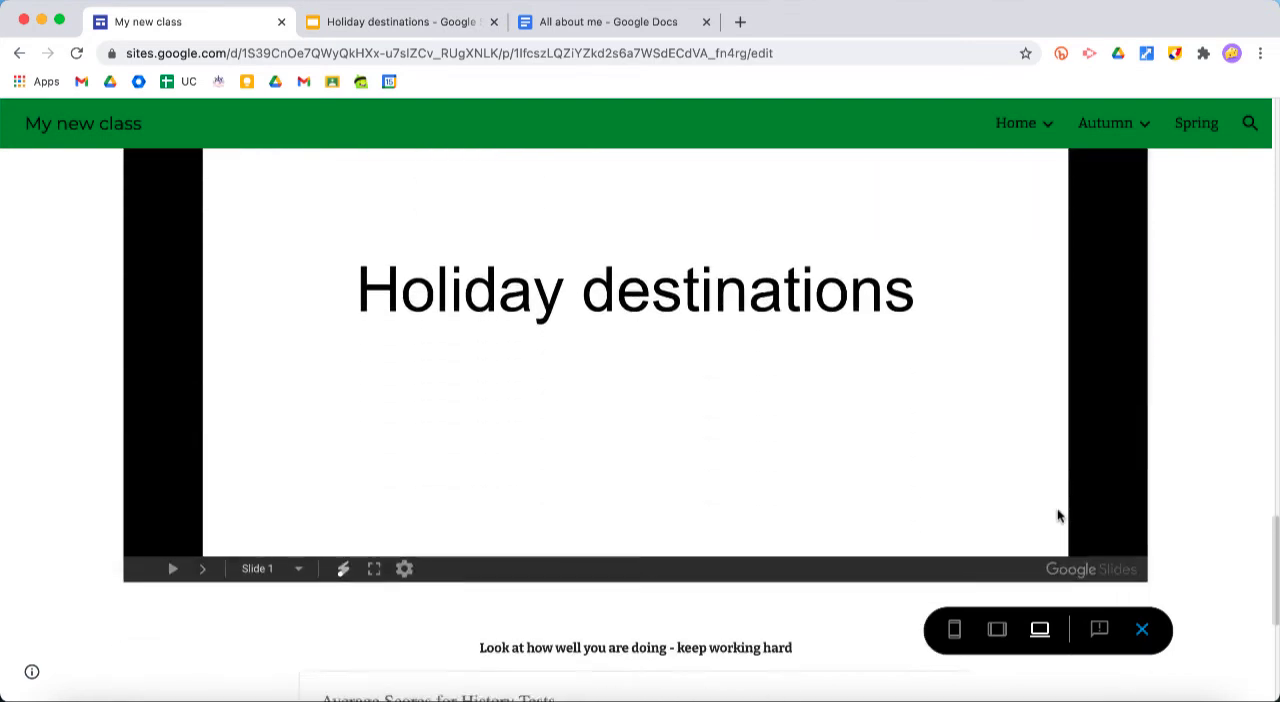
scroll(1057, 517, "down", 4)
left_click(1144, 631)
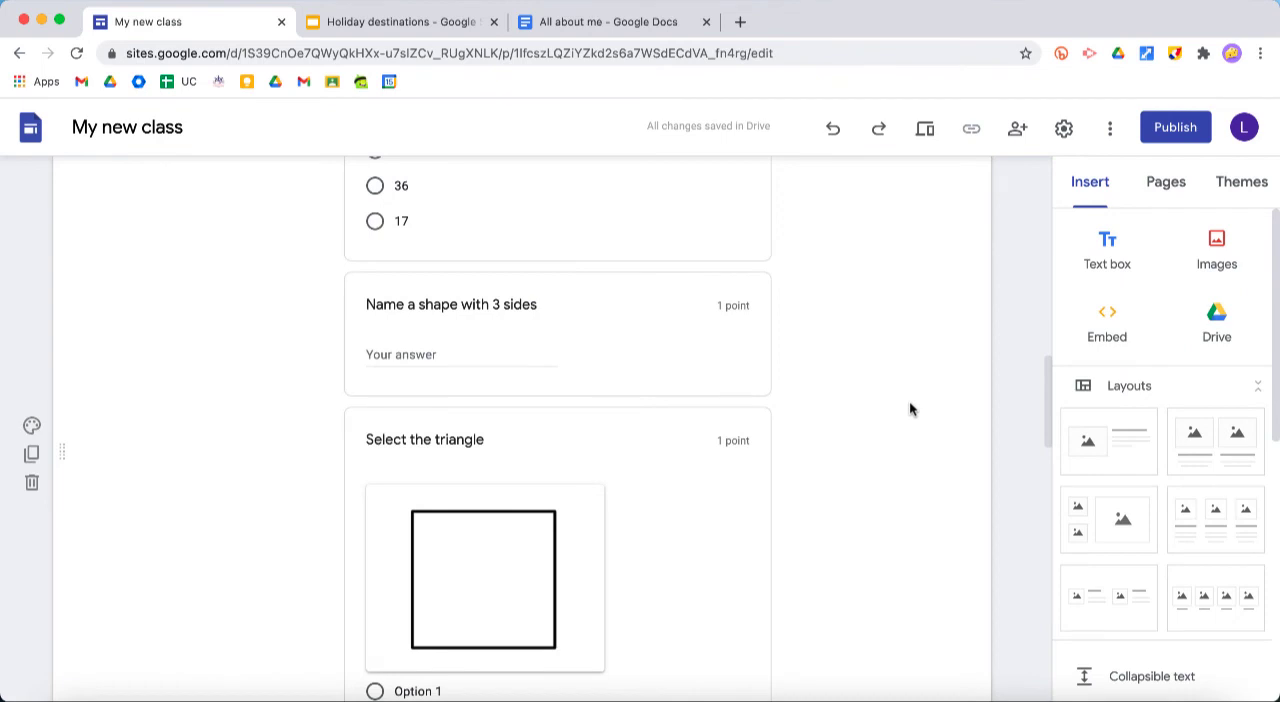
Start publishing the site and set its web address to "year5-2020"
scroll(909, 400, "up", 15)
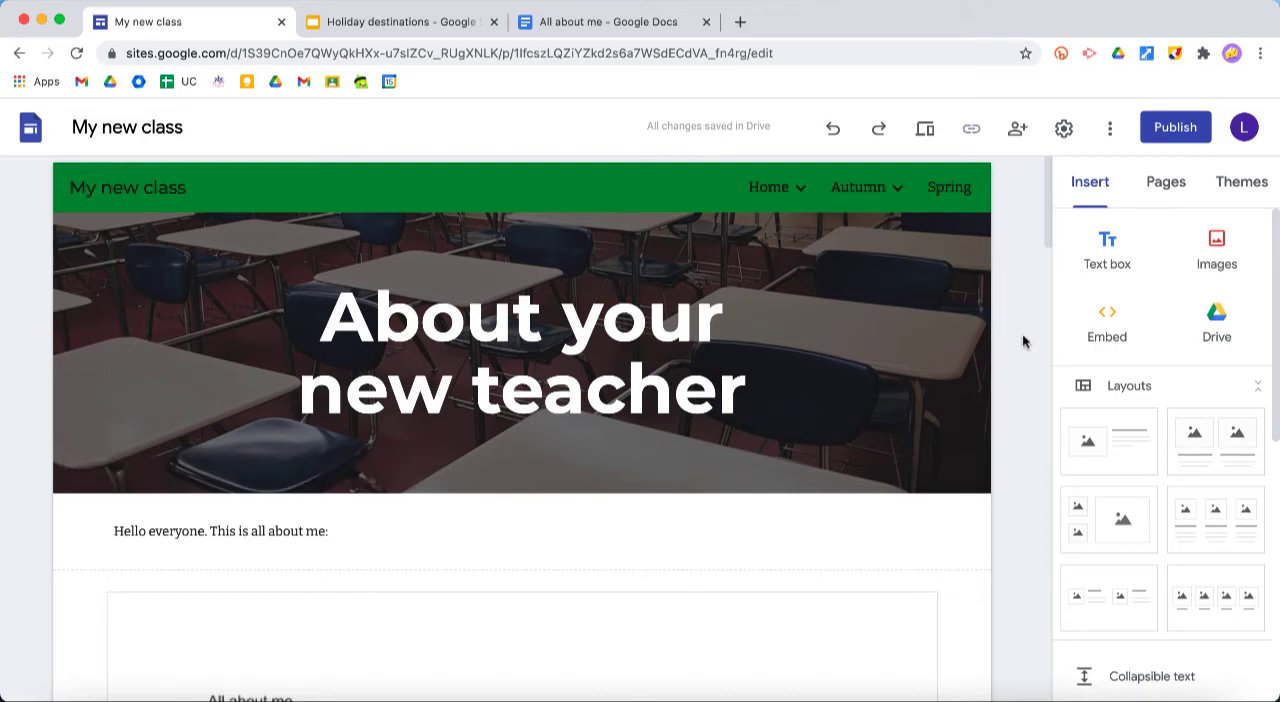
left_click(1176, 137)
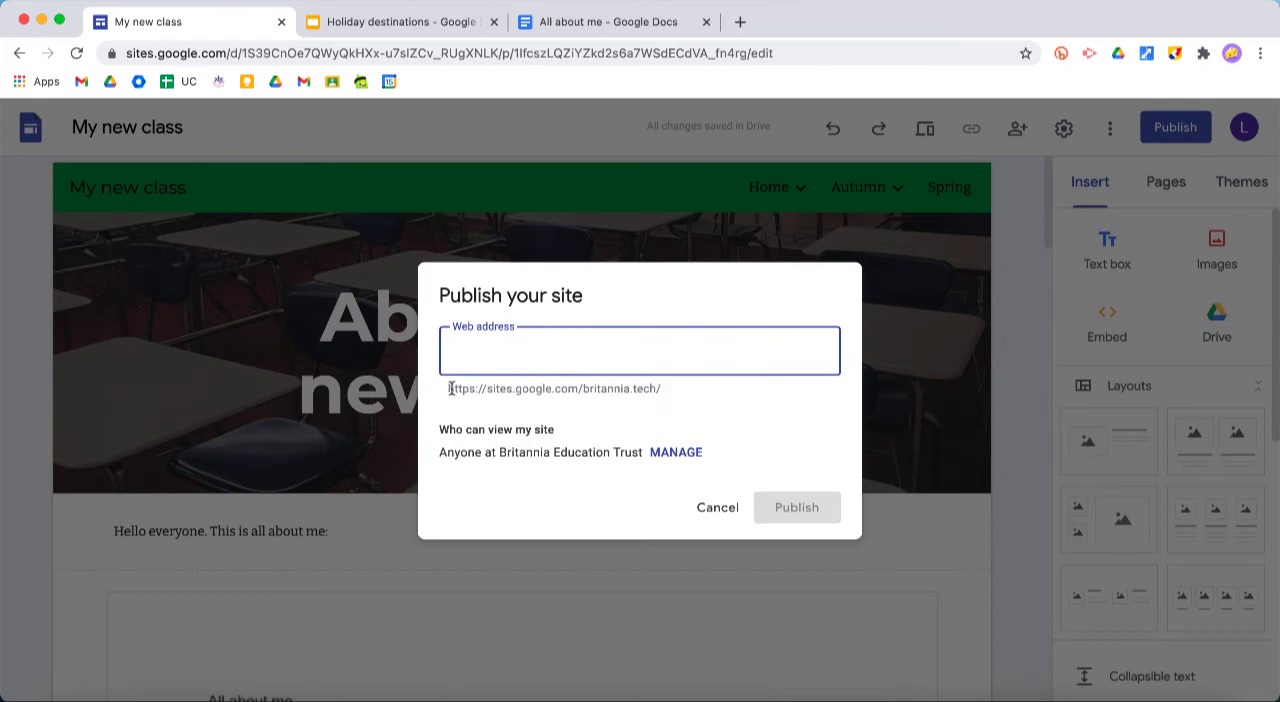
left_click_drag(449, 388, 663, 397)
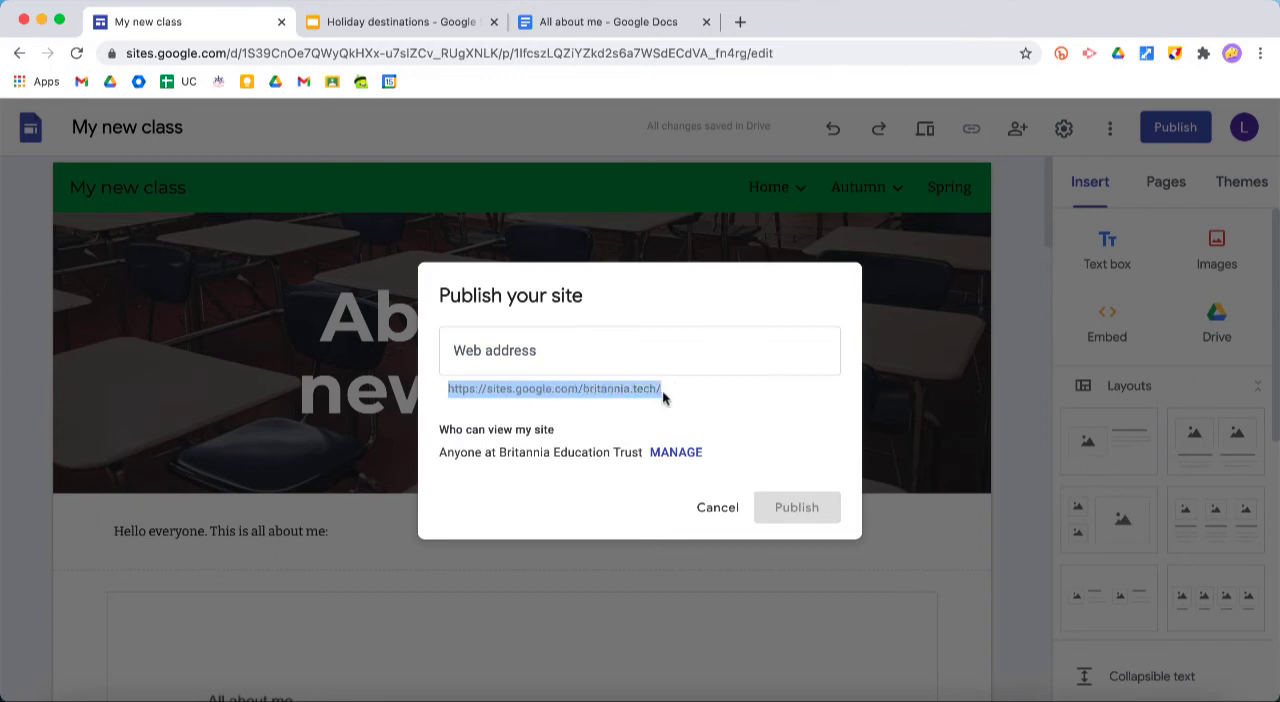
left_click(560, 356)
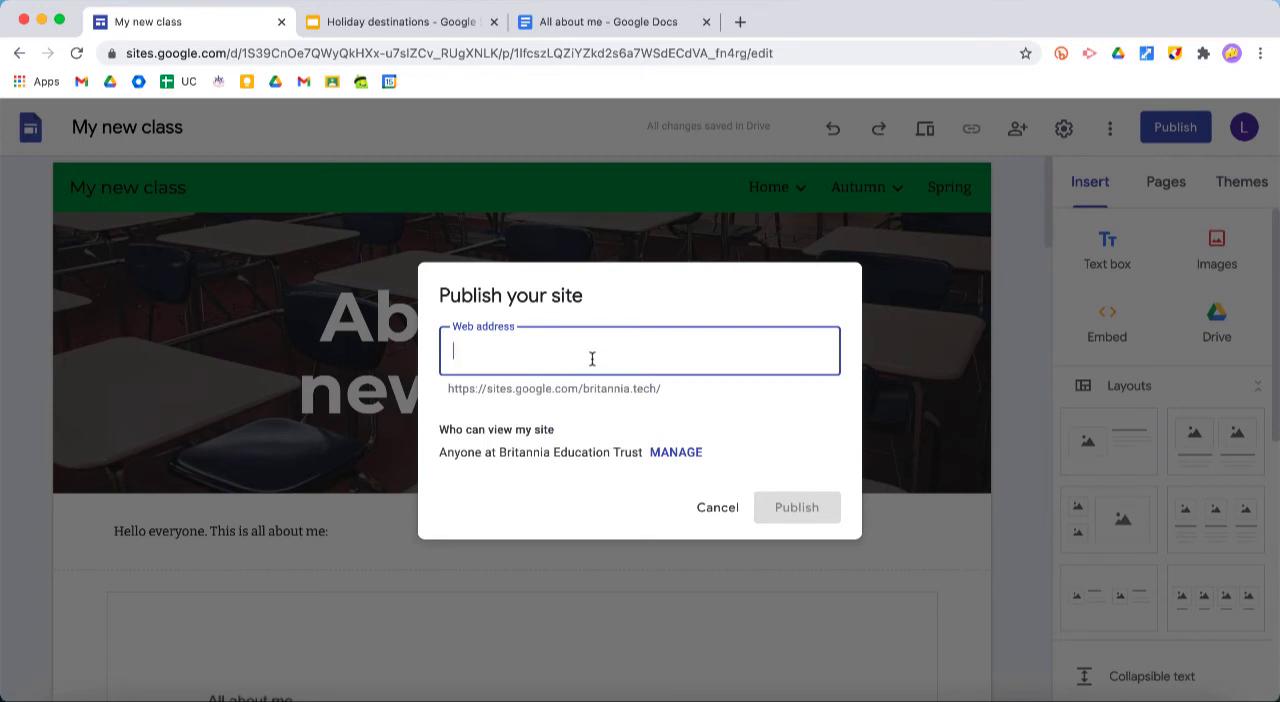
type("year5")
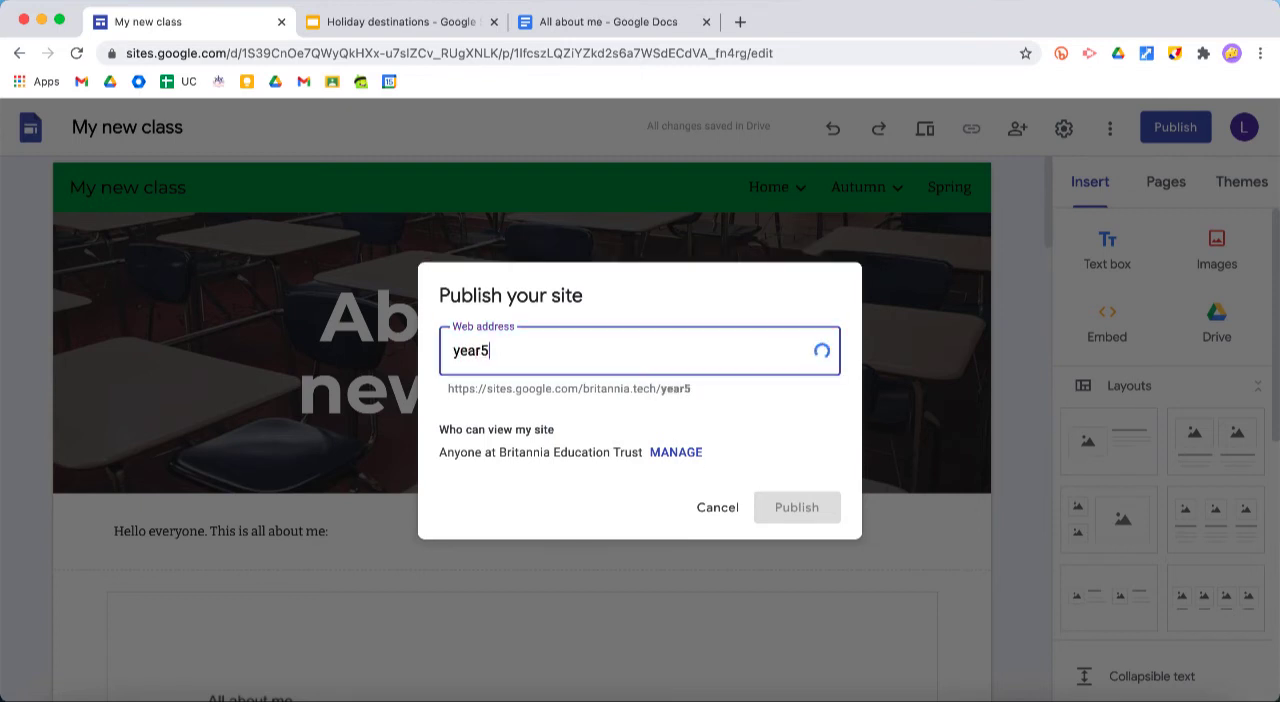
type("2020")
left_click(490, 350)
type("-")
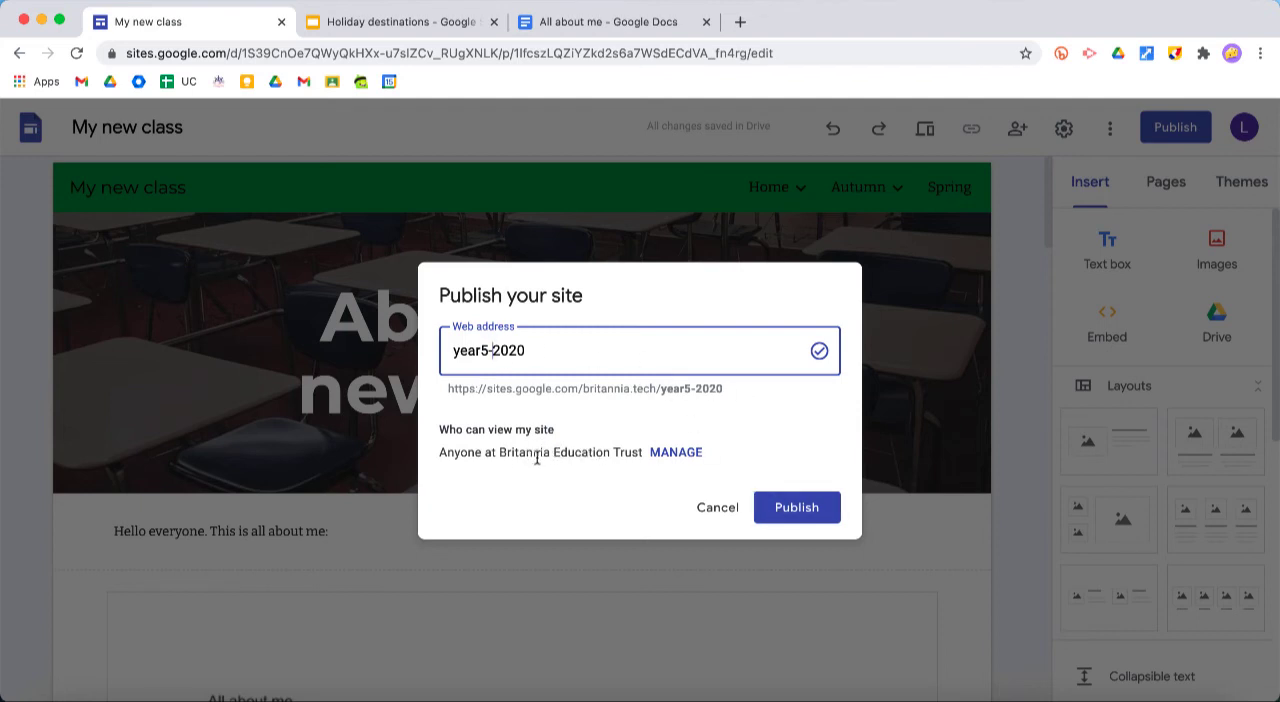
Set the published site's link access to Public while leaving the draft restricted, and publish the site
left_click(676, 453)
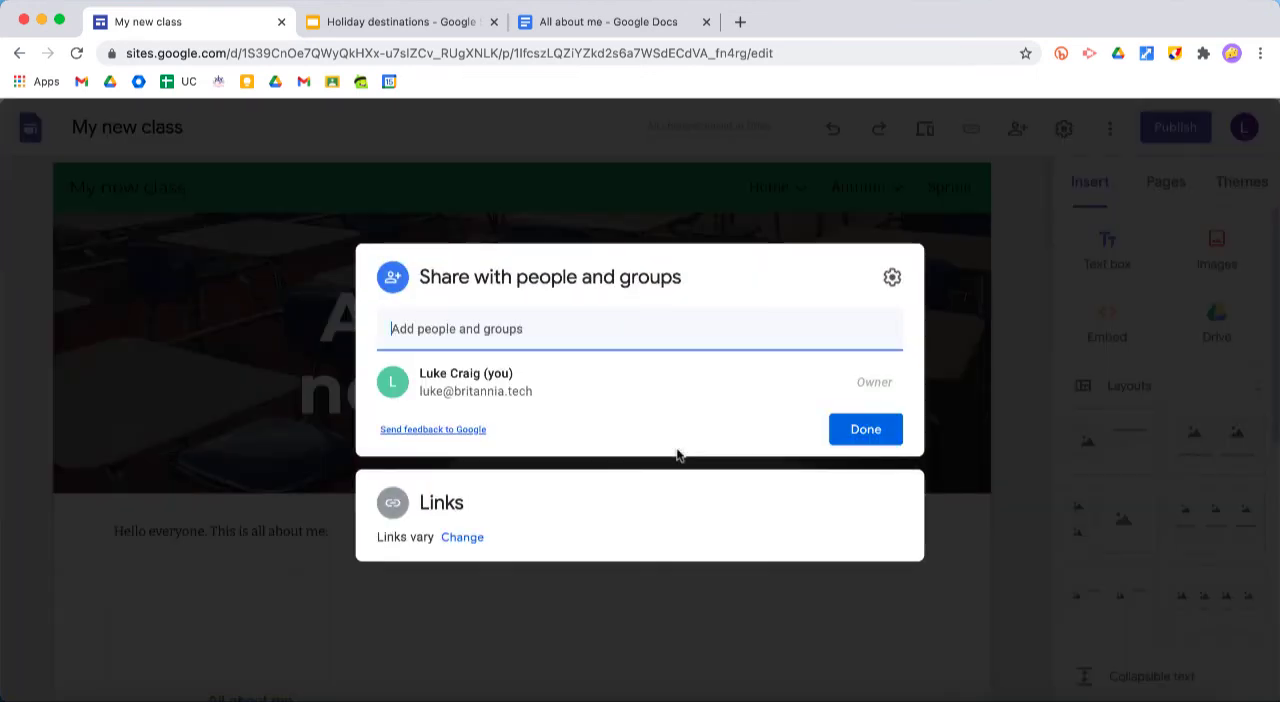
left_click(466, 538)
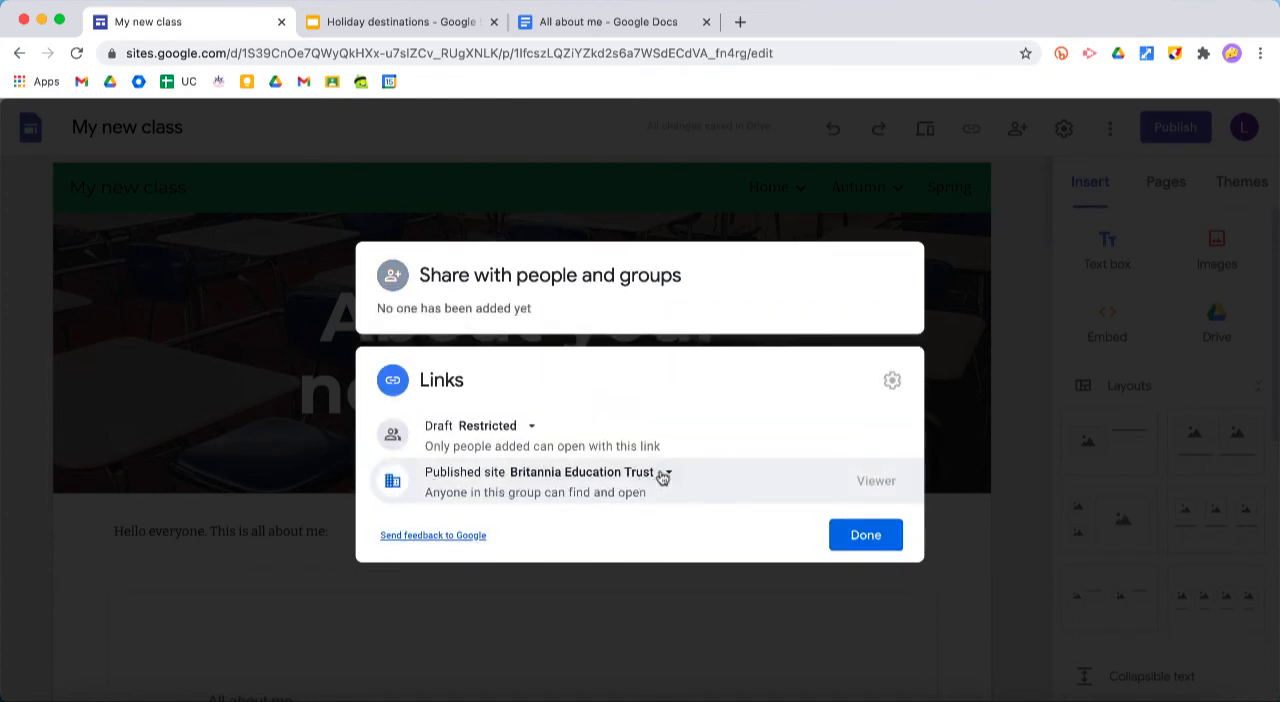
left_click(664, 475)
left_click(616, 384)
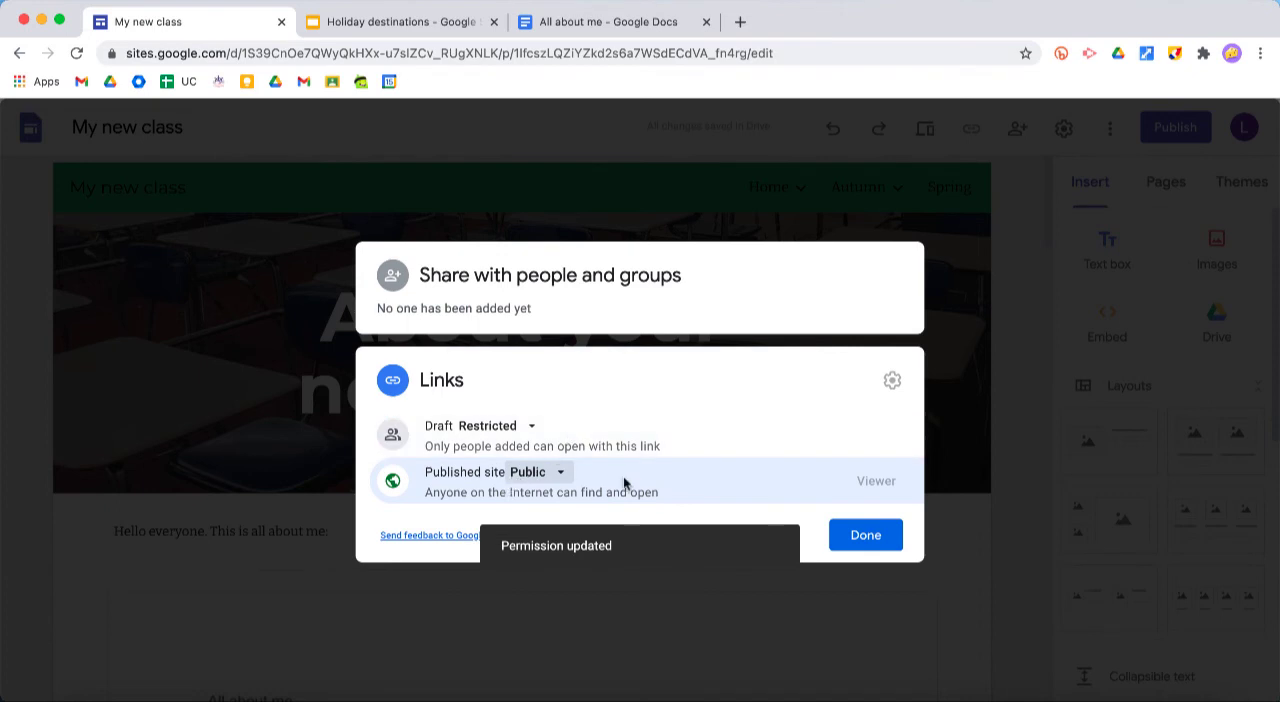
left_click(857, 538)
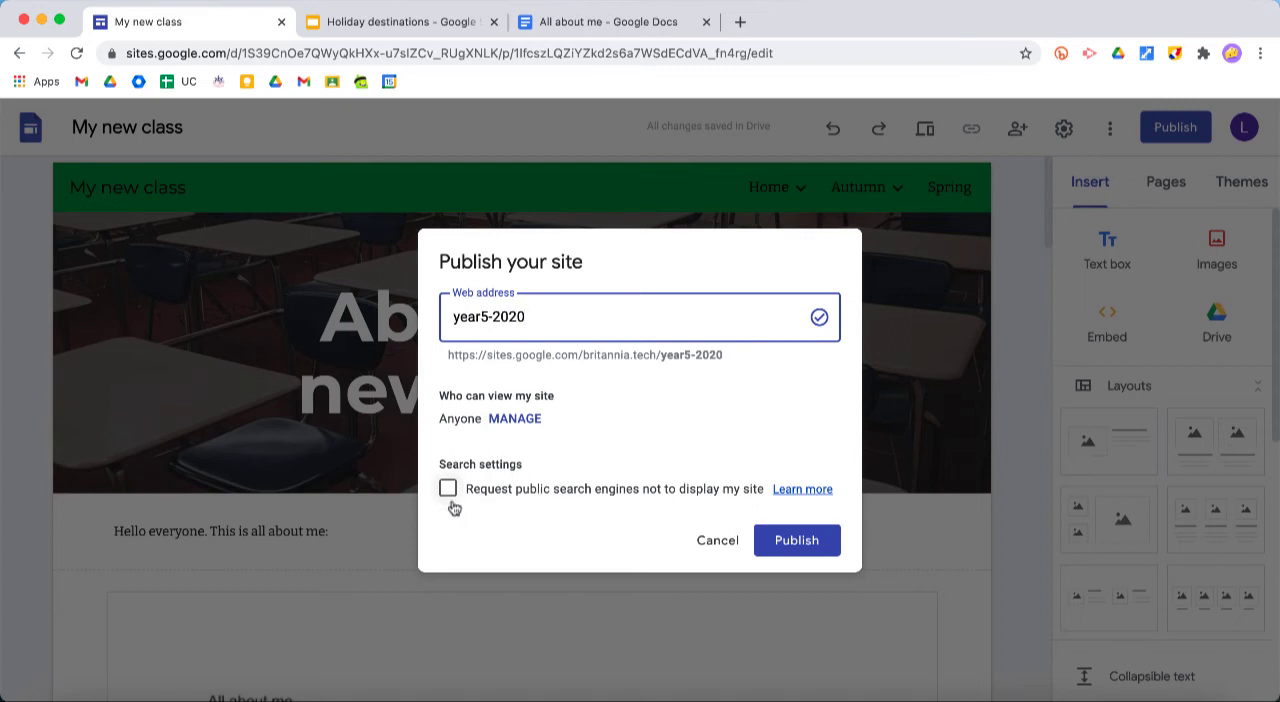
left_click(775, 540)
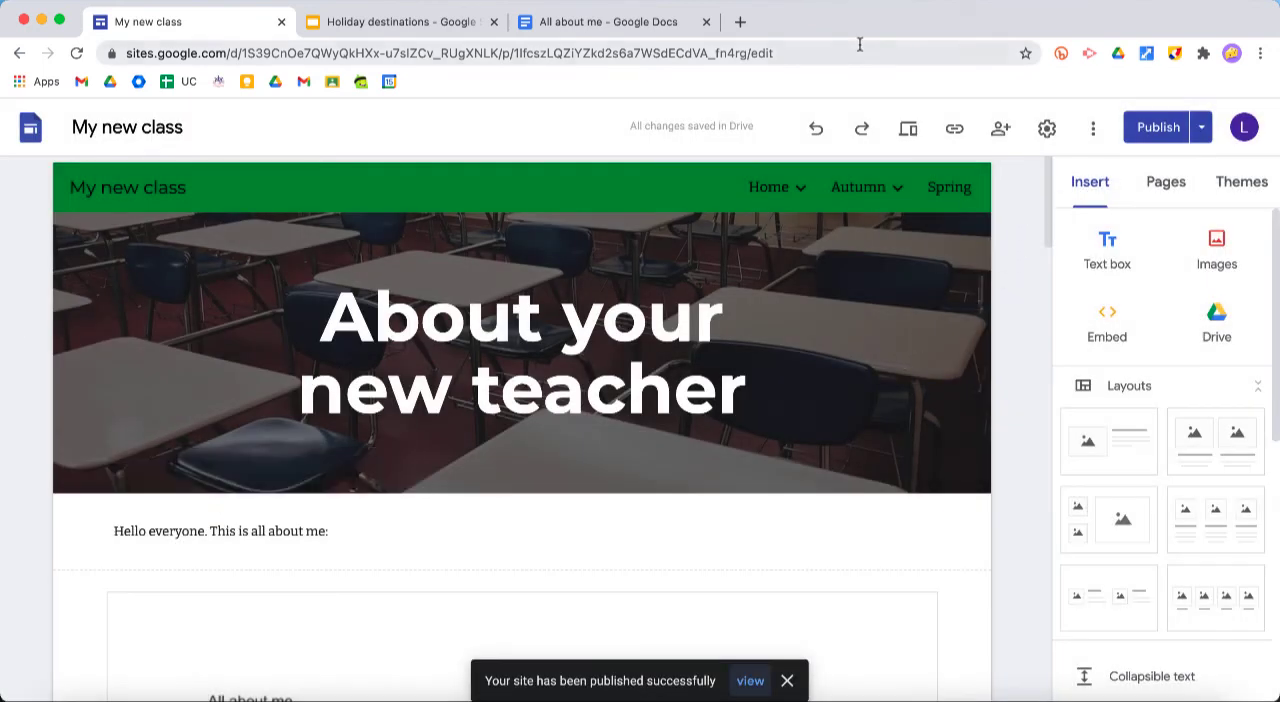
View the published site, look over the "About your new teacher" page, and go through its Home page
left_click(825, 48)
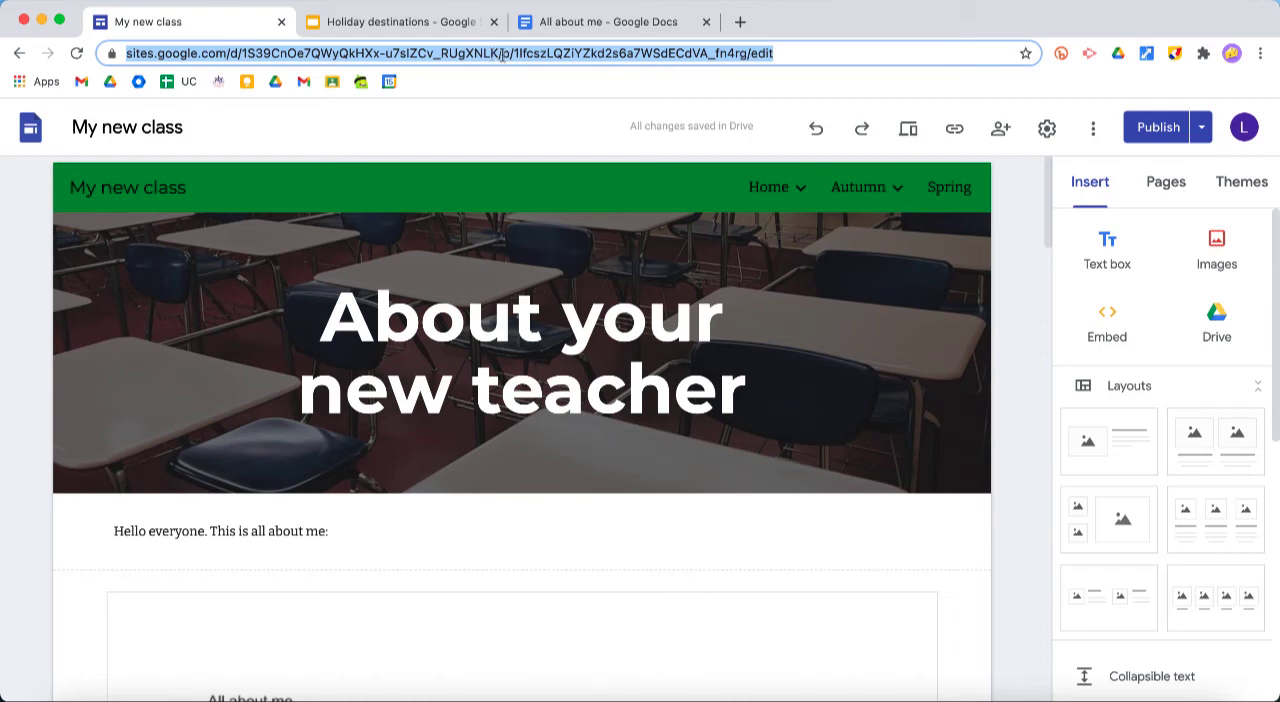
left_click(1203, 128)
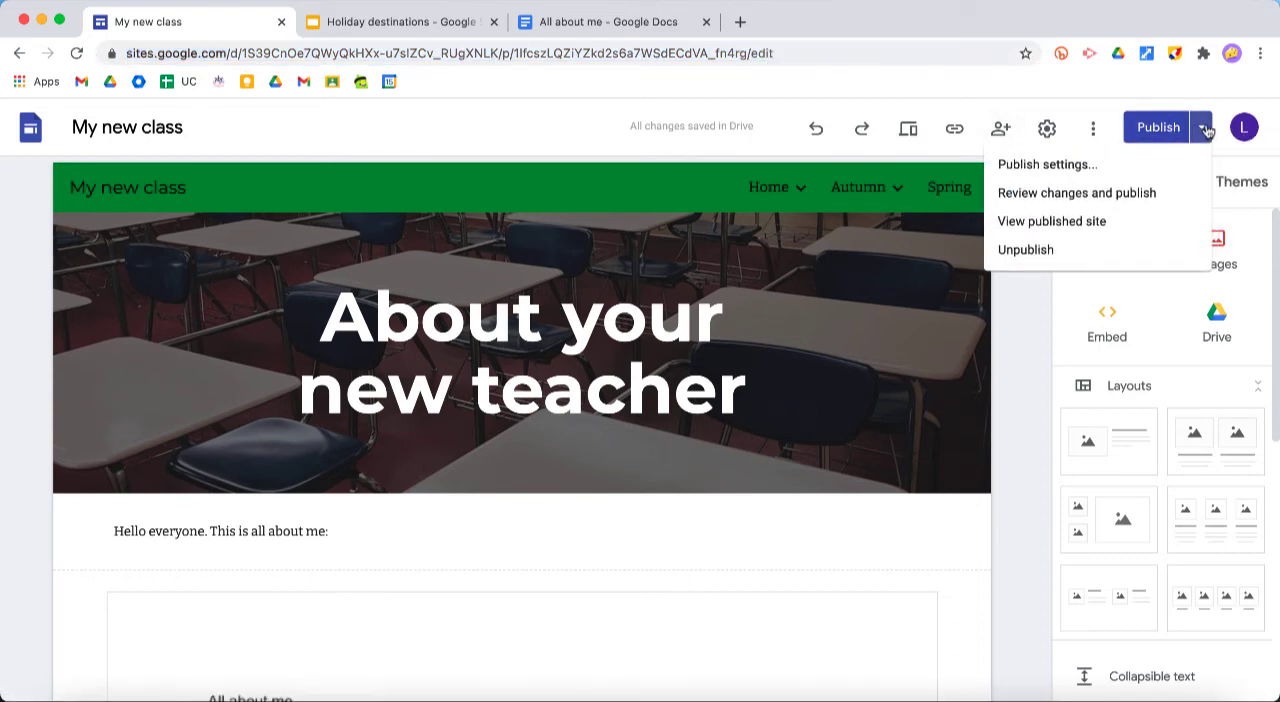
left_click(1105, 224)
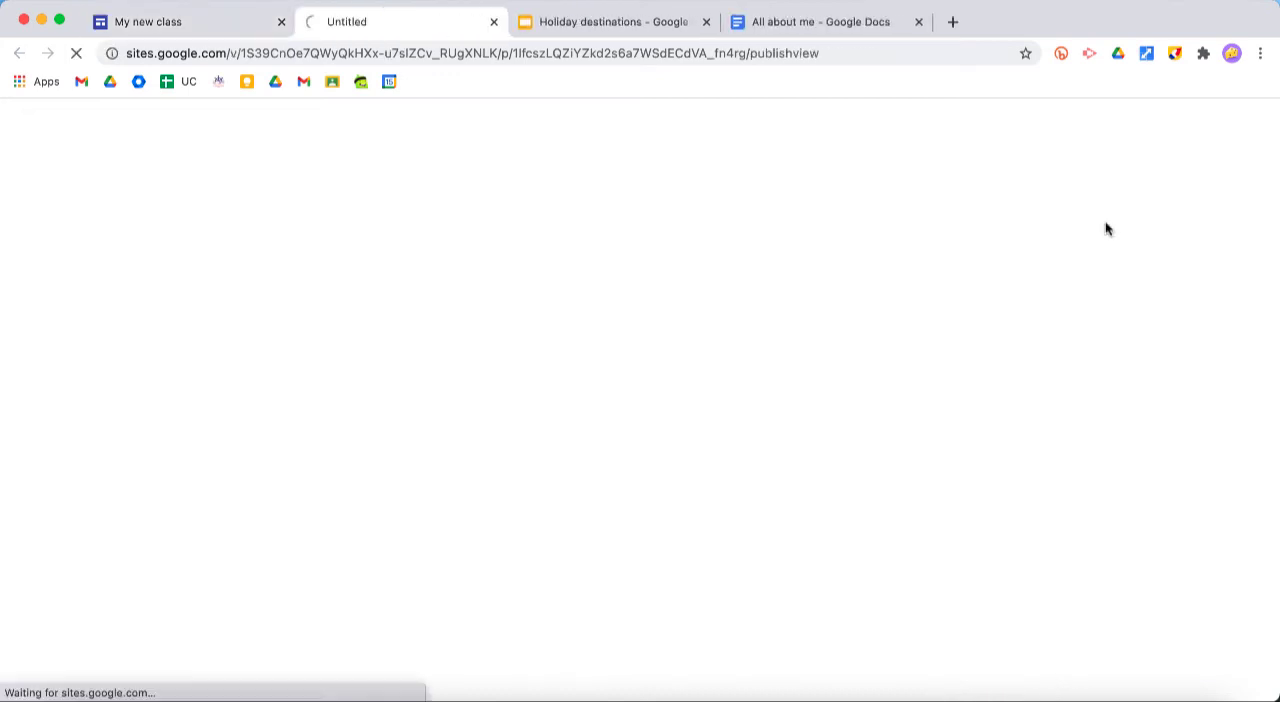
scroll(1034, 388, "down", 5)
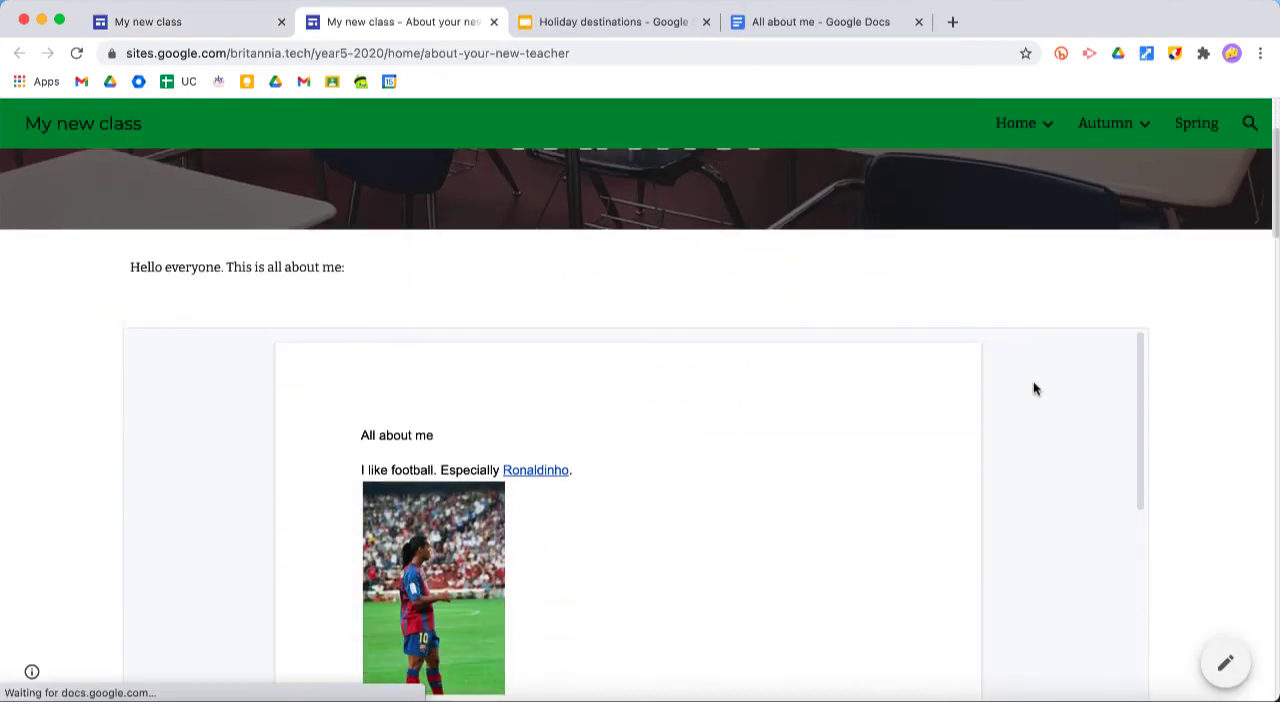
scroll(1191, 398, "up", 5)
left_click(1022, 124)
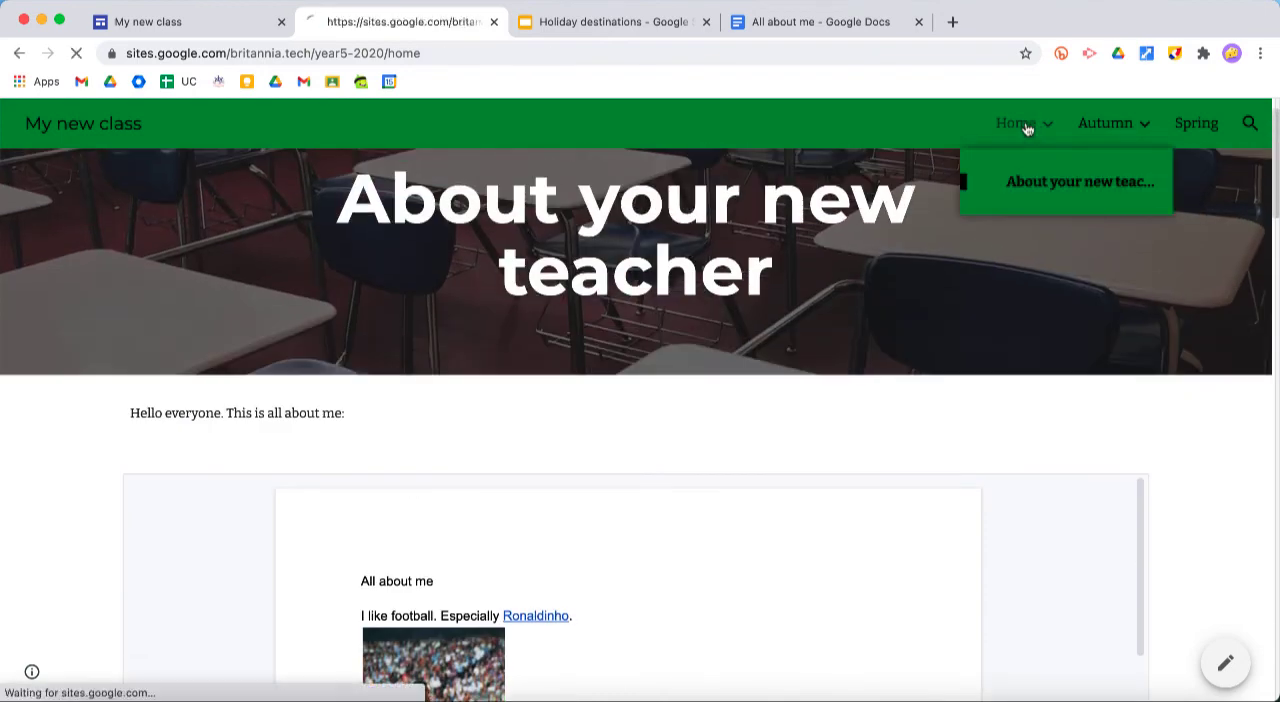
scroll(1137, 283, "down", 3)
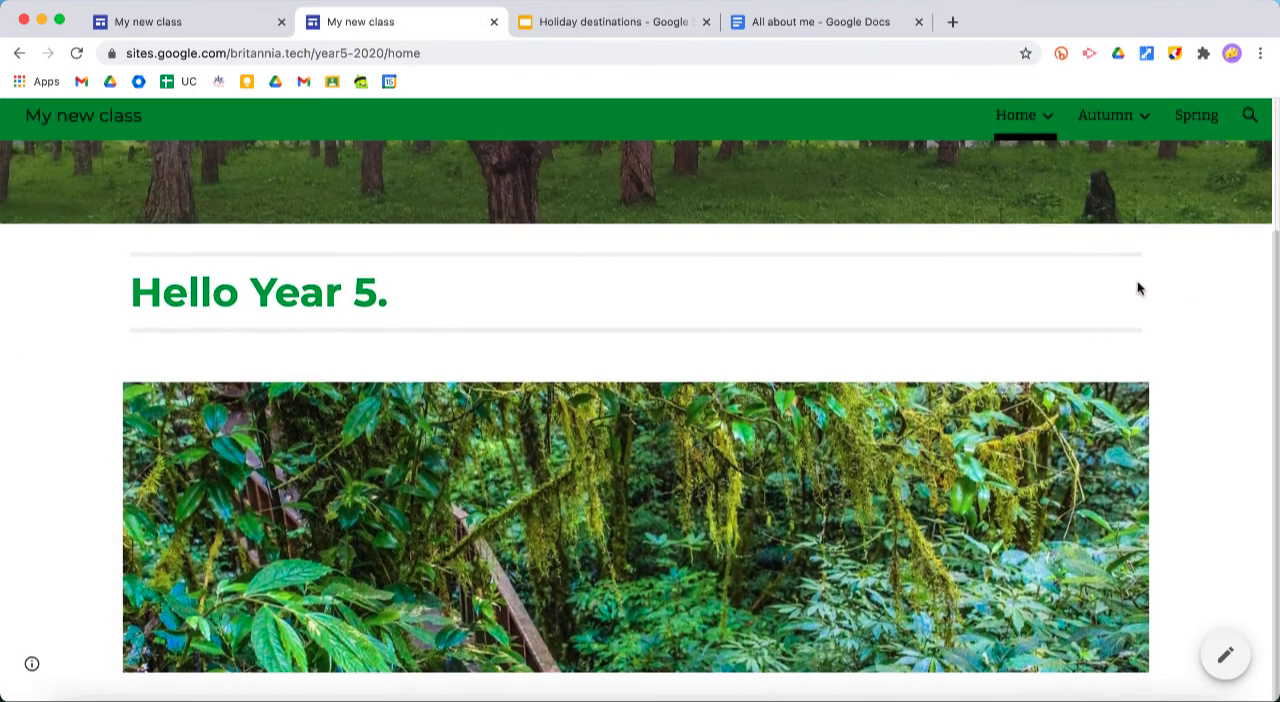
Open the published "About your new teacher" page and look through its embedded "All about me" document and Maths quiz
scroll(1137, 286, "up", 3)
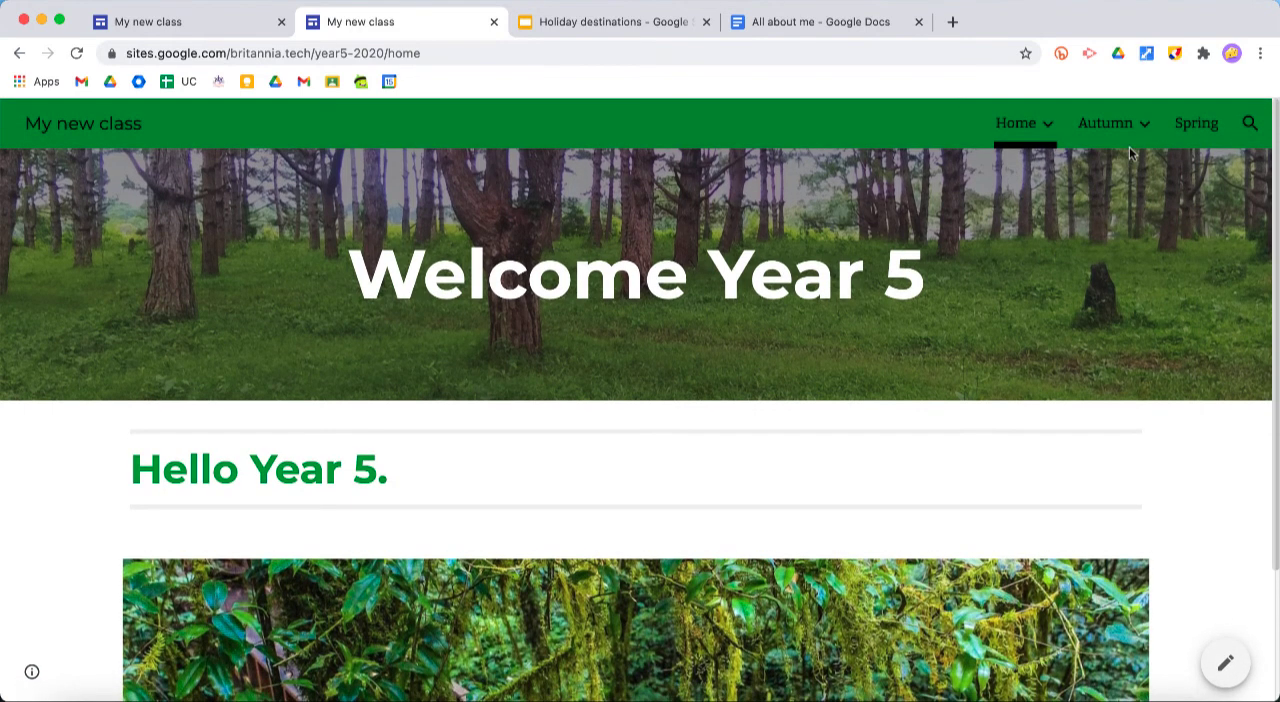
mouse_move(1040, 131)
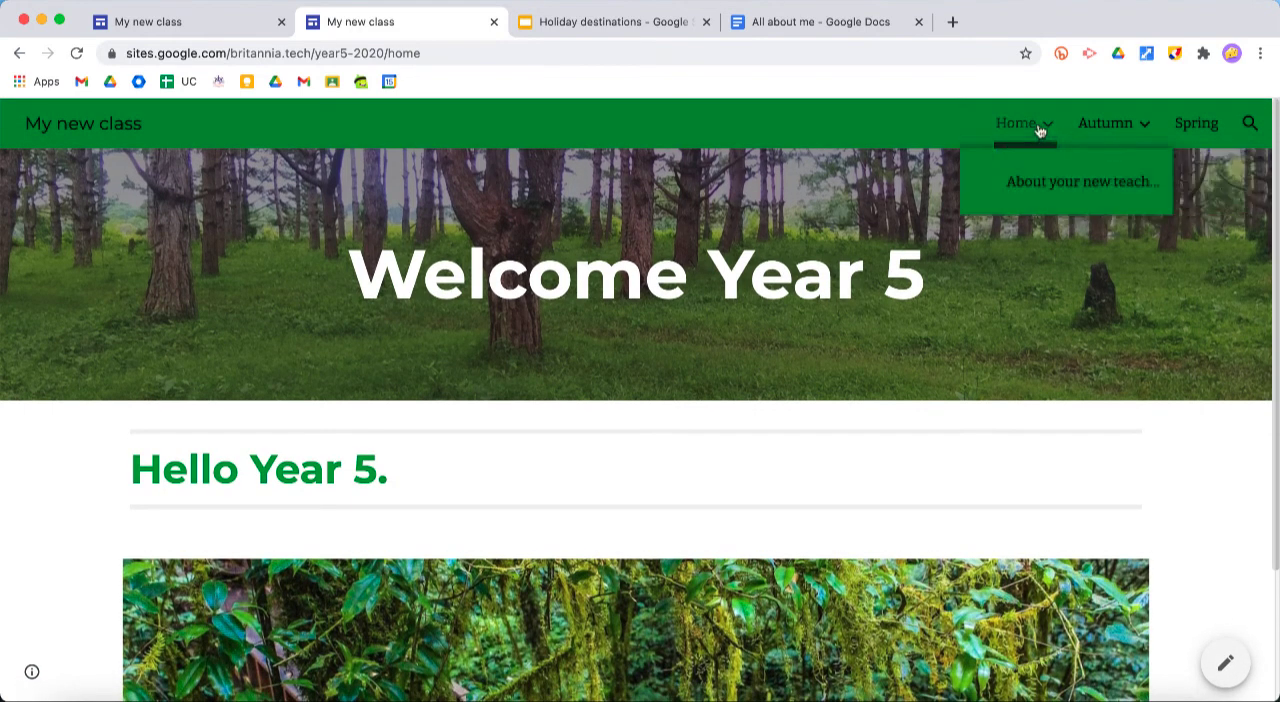
left_click(1040, 186)
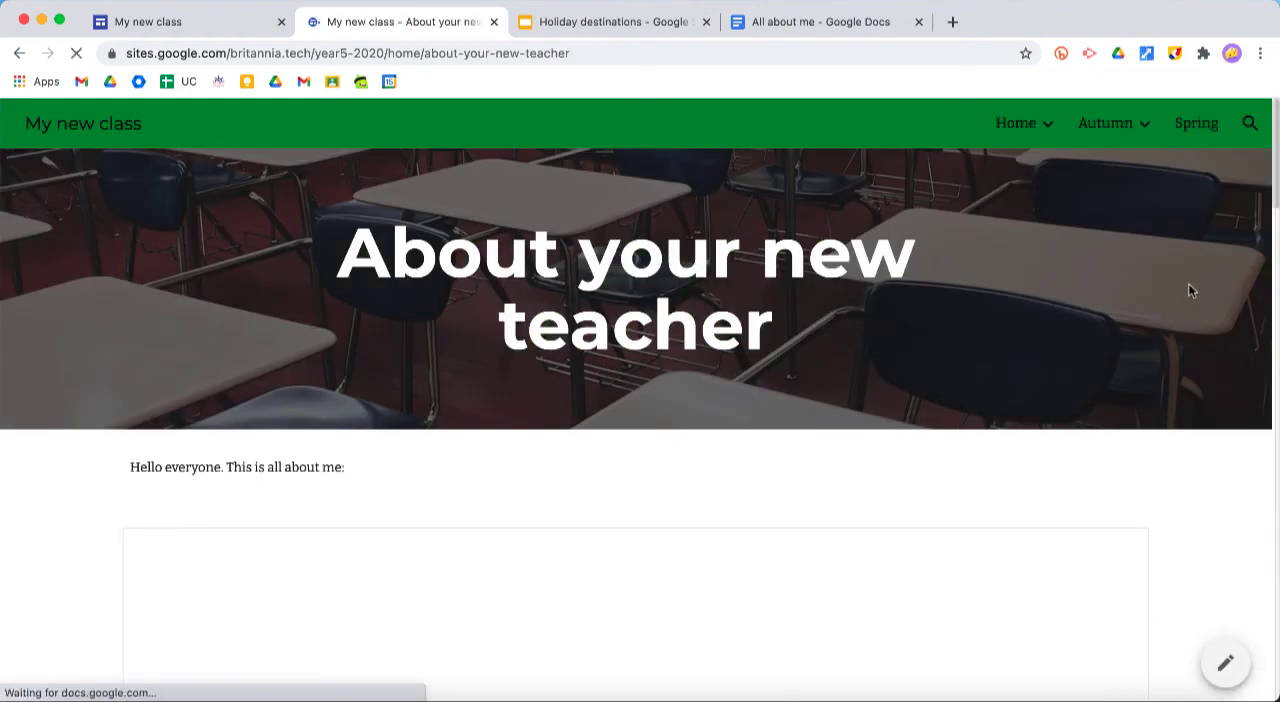
scroll(1191, 364, "down", 3)
scroll(1191, 372, "down", 2)
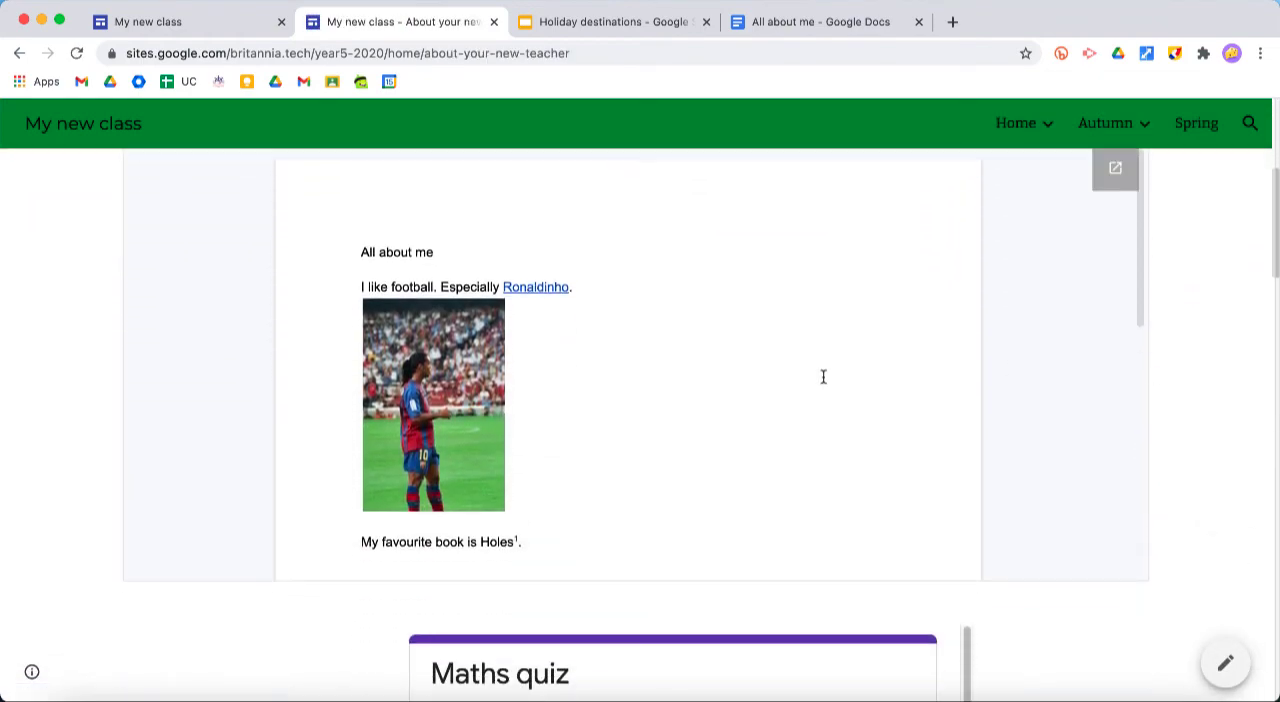
scroll(823, 374, "down", 10)
scroll(1127, 403, "down", 5)
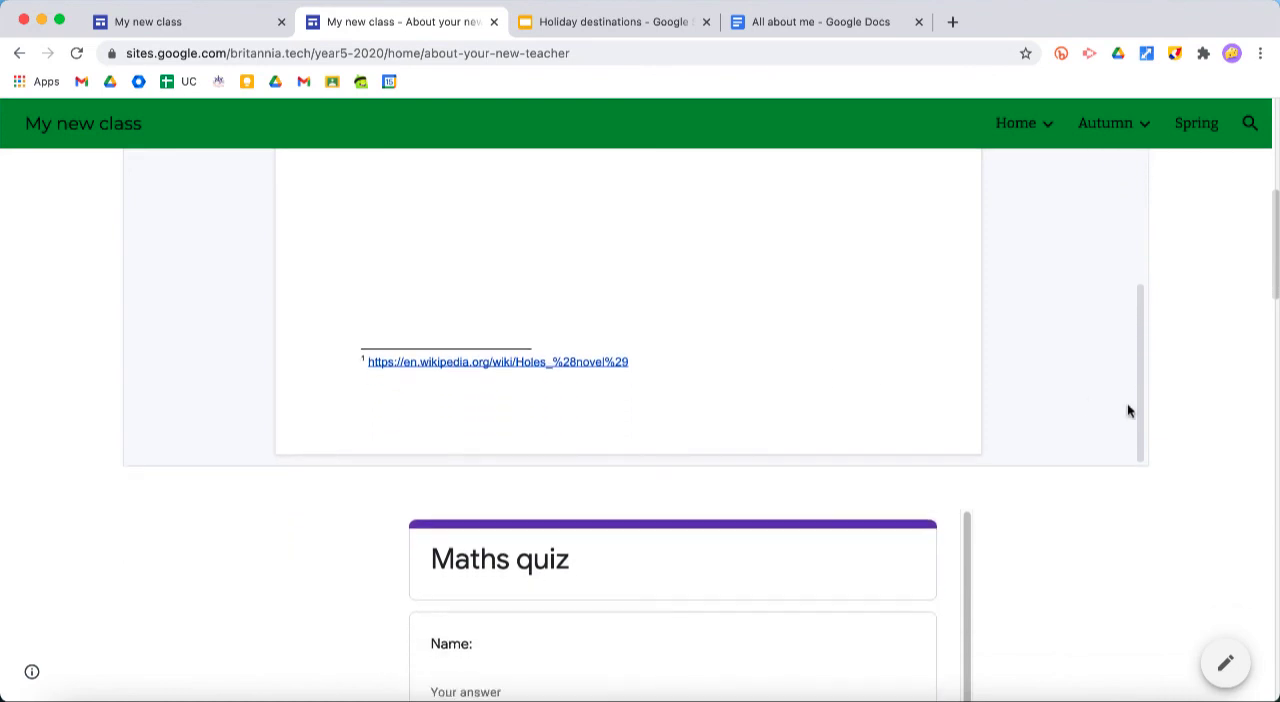
scroll(700, 485, "down", 6)
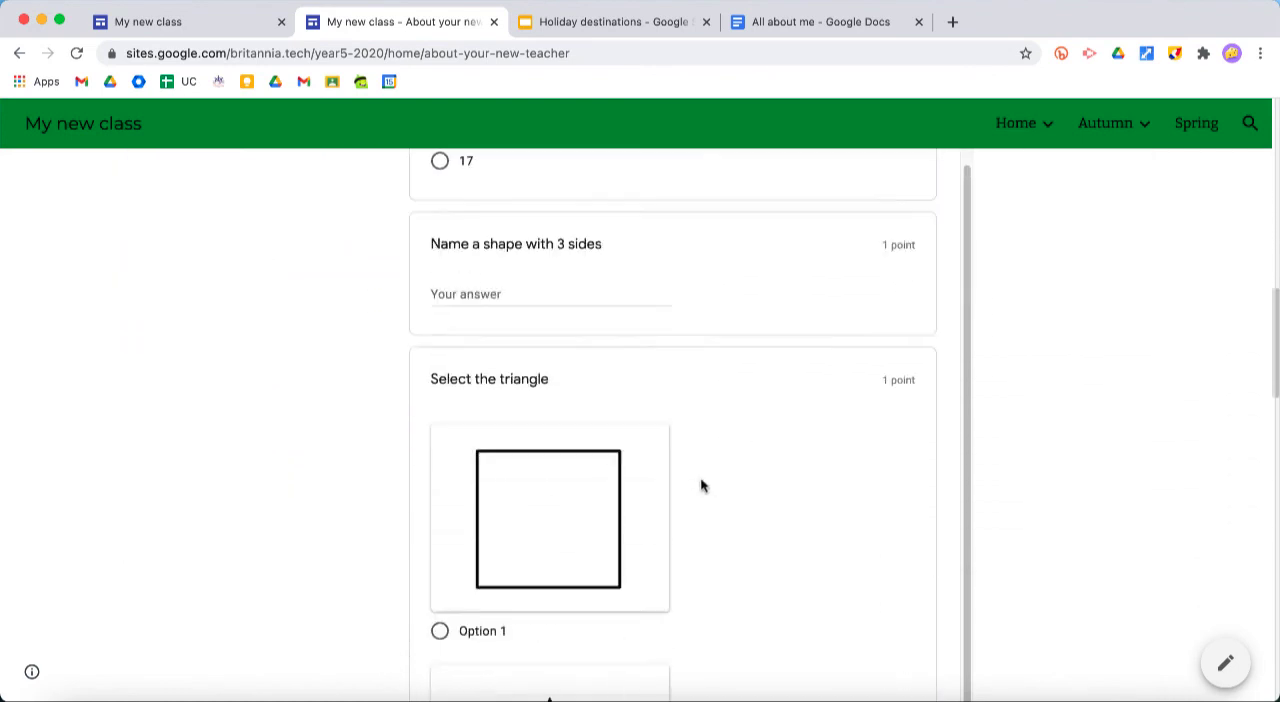
Advance the embedded "Holiday destinations" slideshow to its second slide and view the history test scores chart below it
scroll(1133, 420, "down", 5)
scroll(1133, 420, "down", 3)
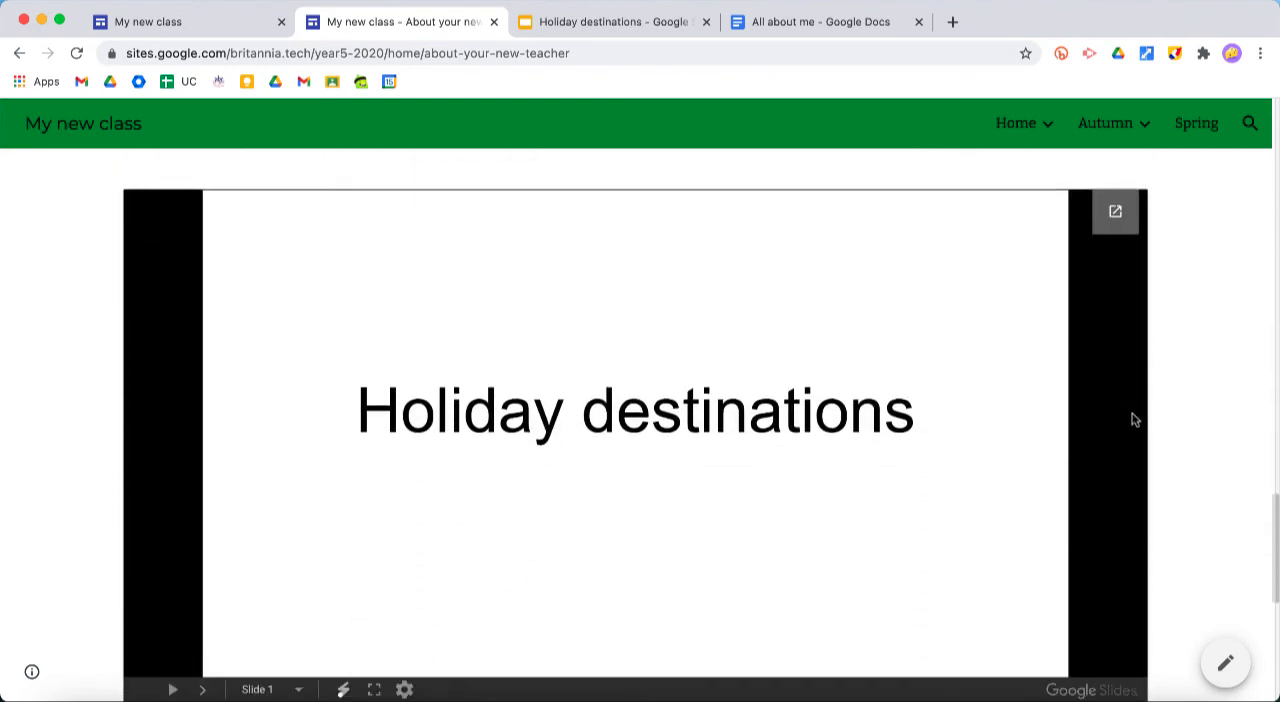
left_click(895, 403)
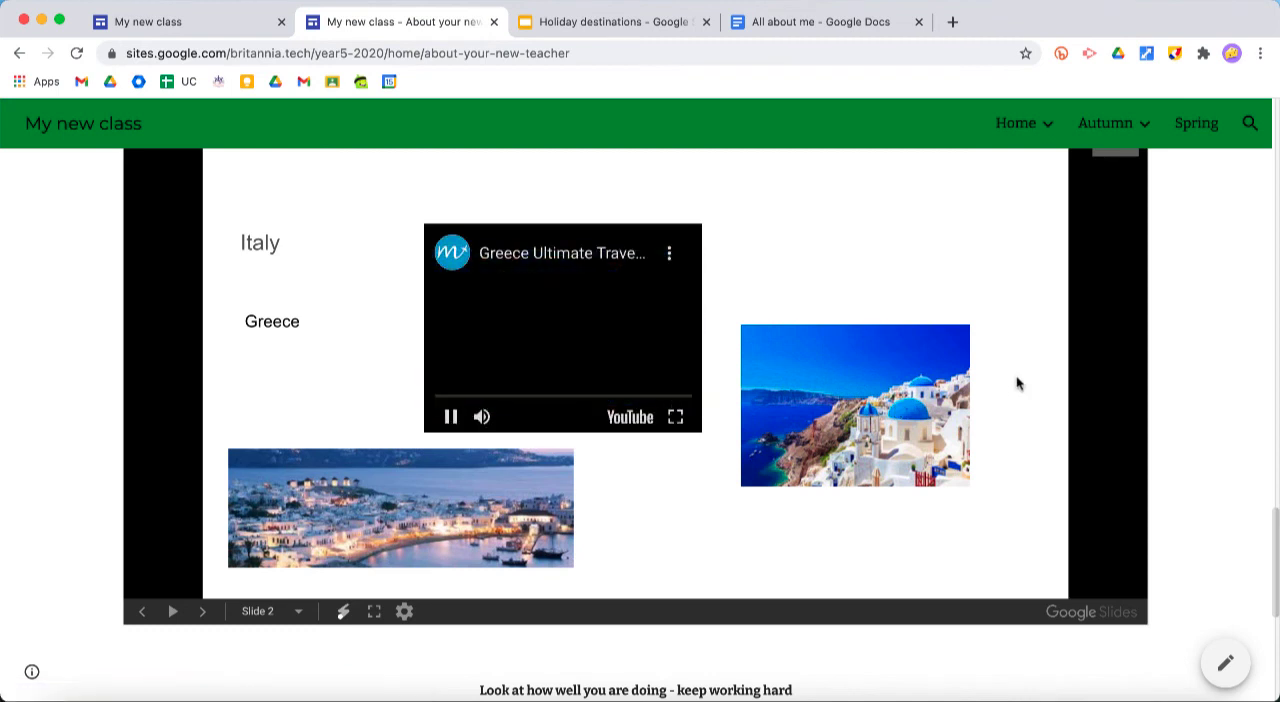
scroll(1229, 344, "down", 5)
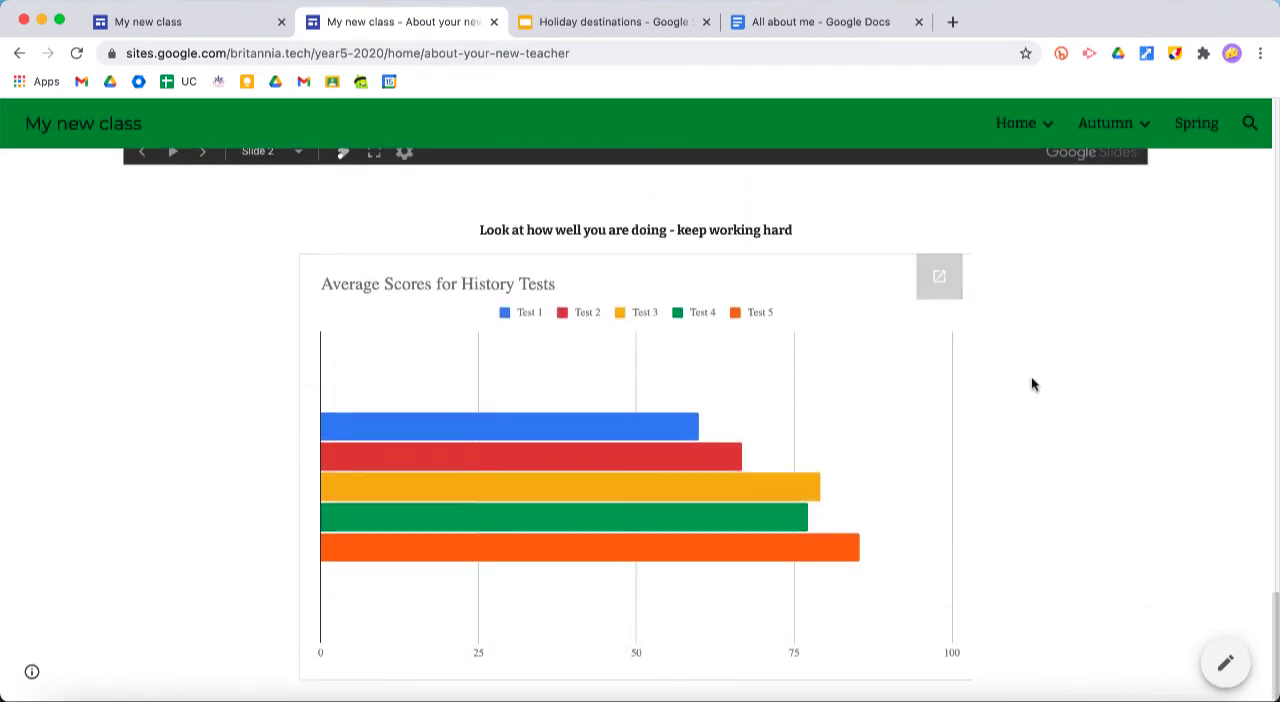
scroll(1166, 394, "up", 10)
scroll(1166, 394, "up", 10)
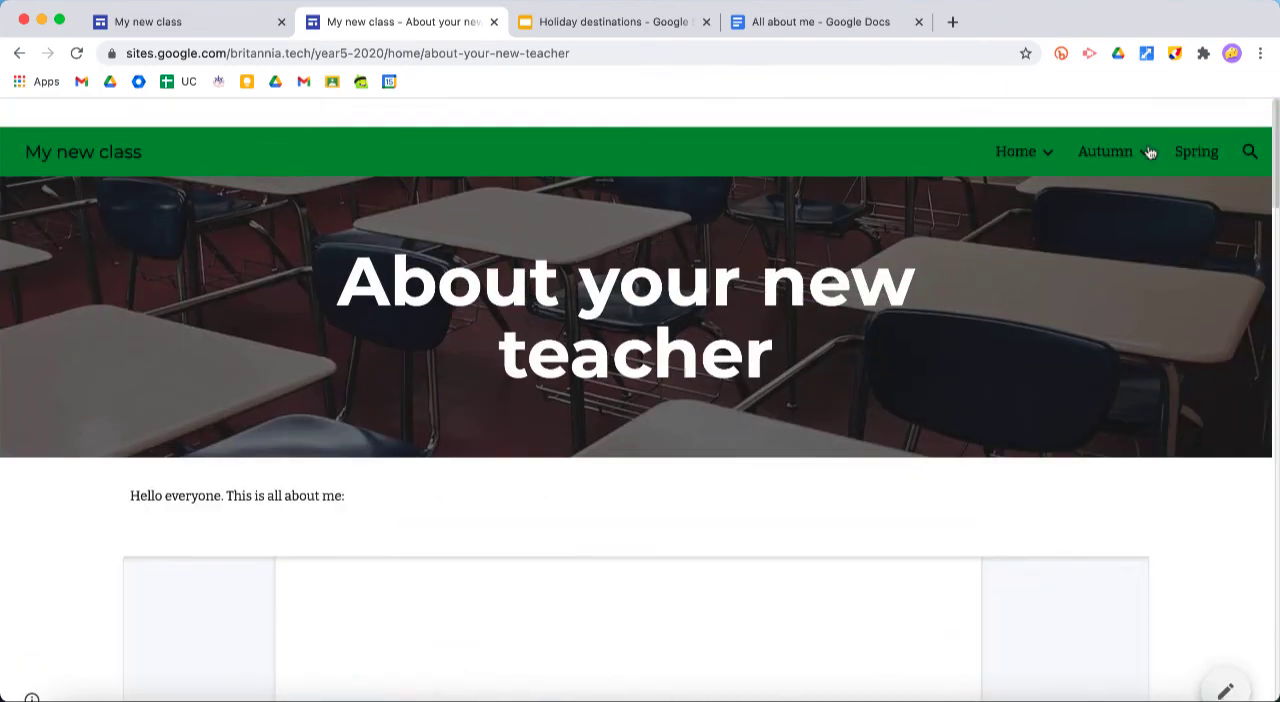
Go to the published Spring page and open it for editing
left_click(1200, 125)
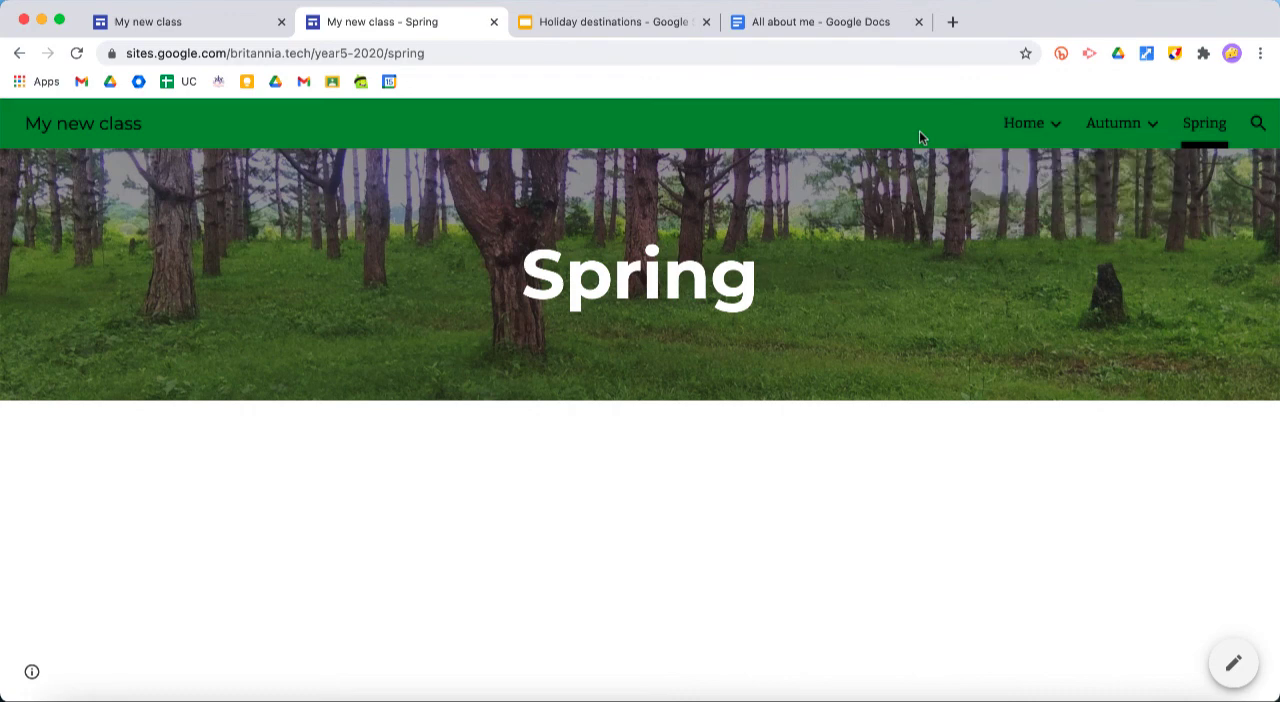
left_click(1236, 665)
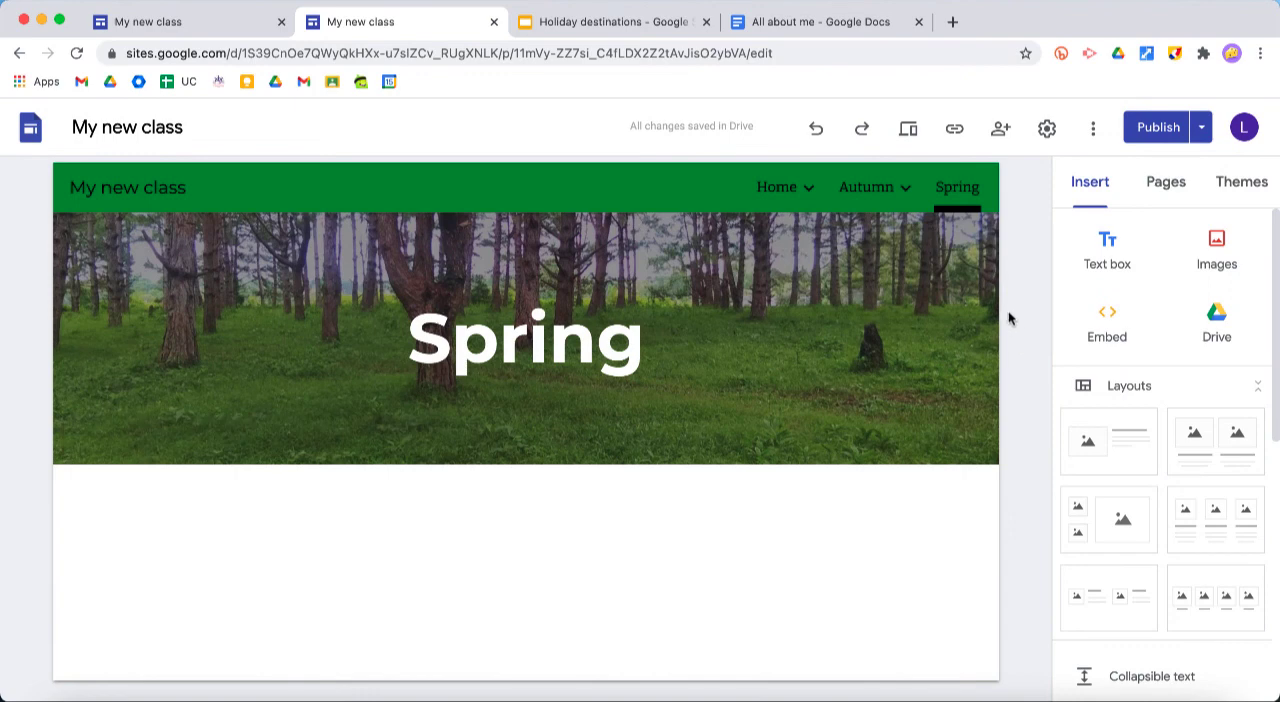
mouse_move(971, 360)
mouse_move(882, 358)
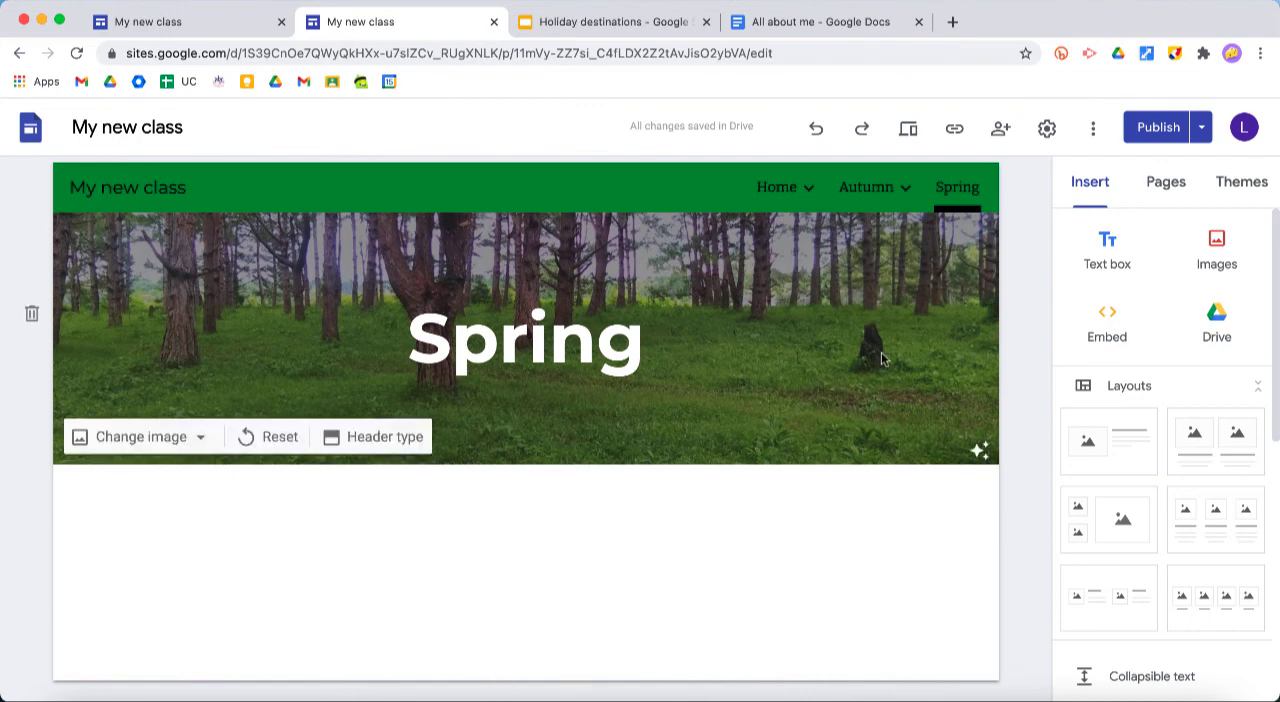
mouse_move(876, 193)
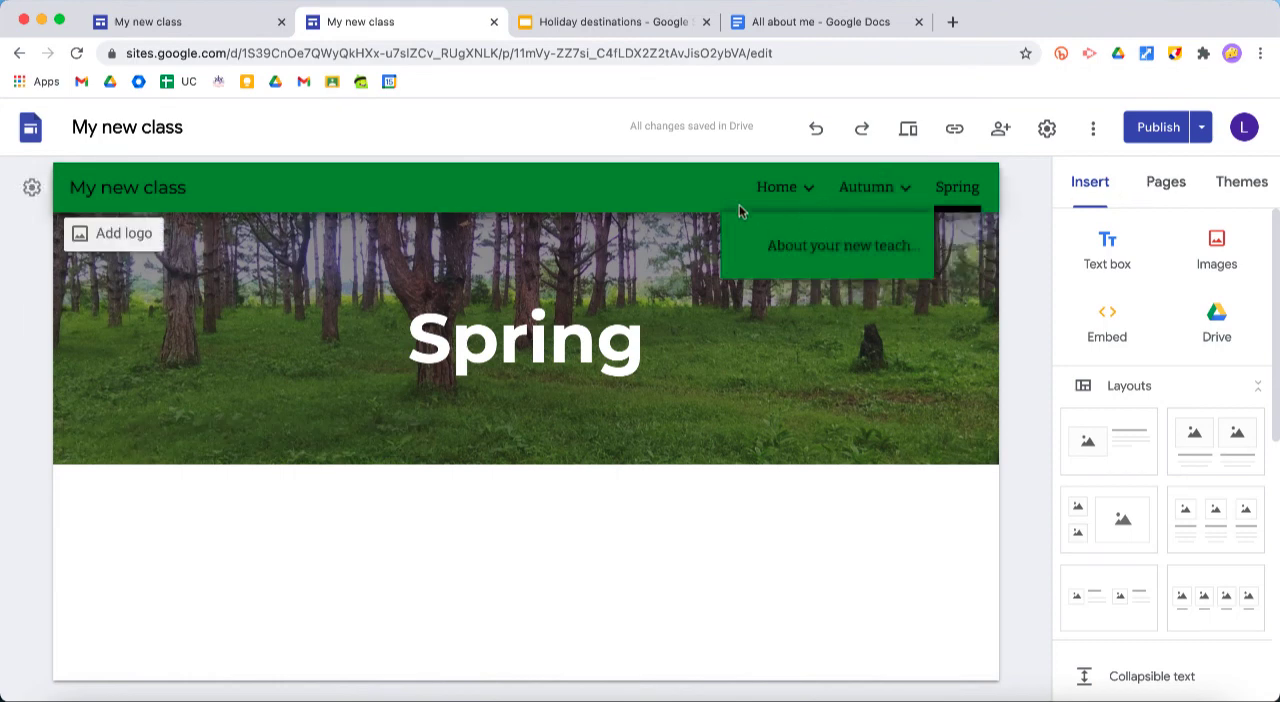
mouse_move(695, 237)
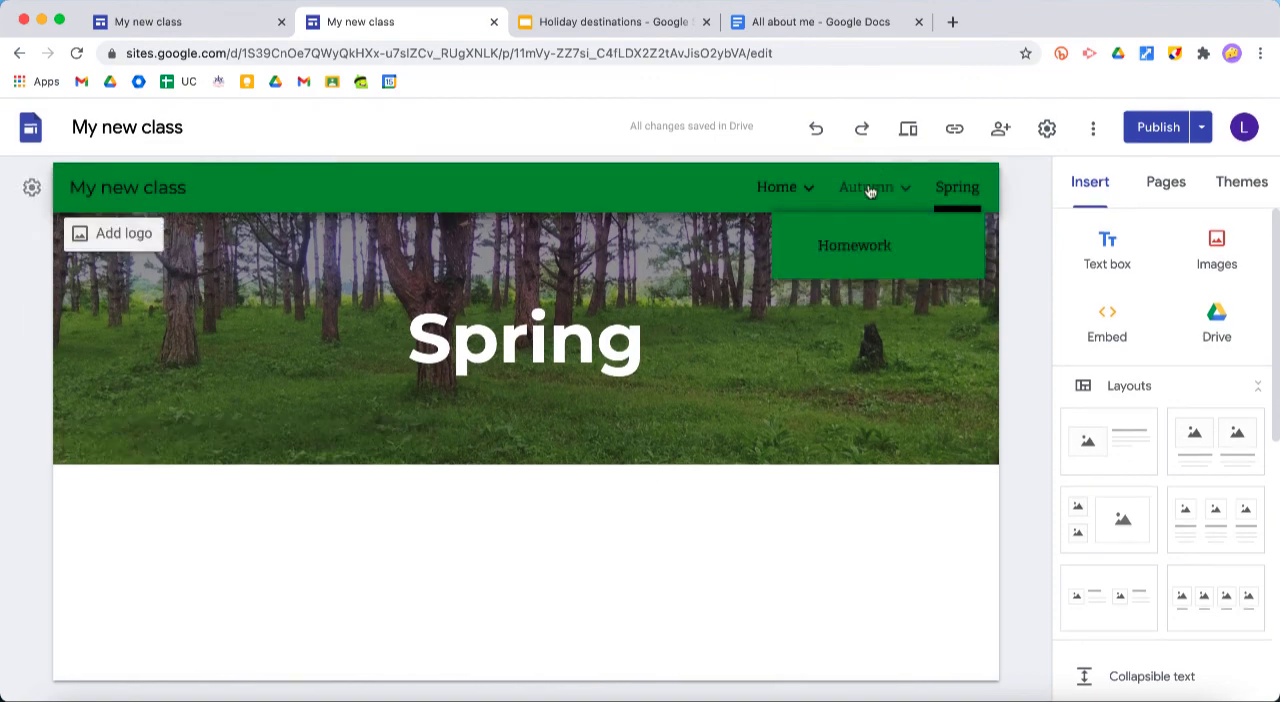
Switch to the Home page in the site editor and look through its content
left_click(776, 187)
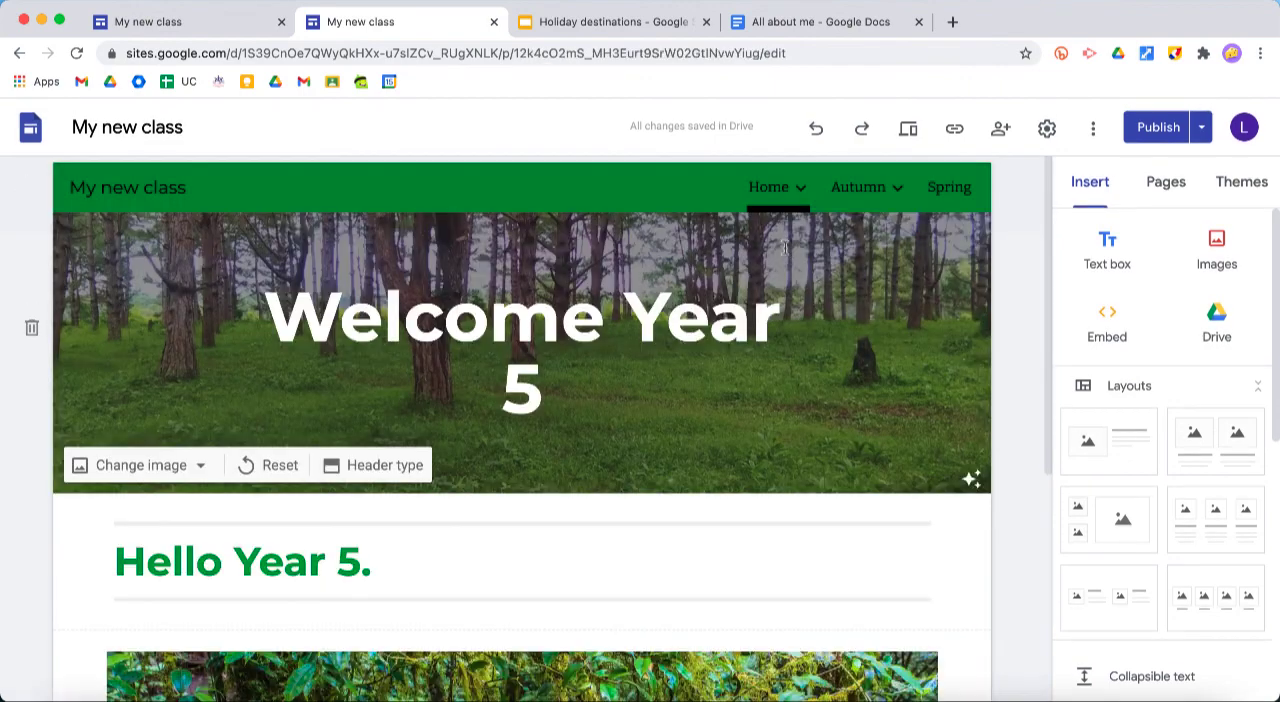
scroll(792, 391, "down", 2)
scroll(792, 391, "down", 3)
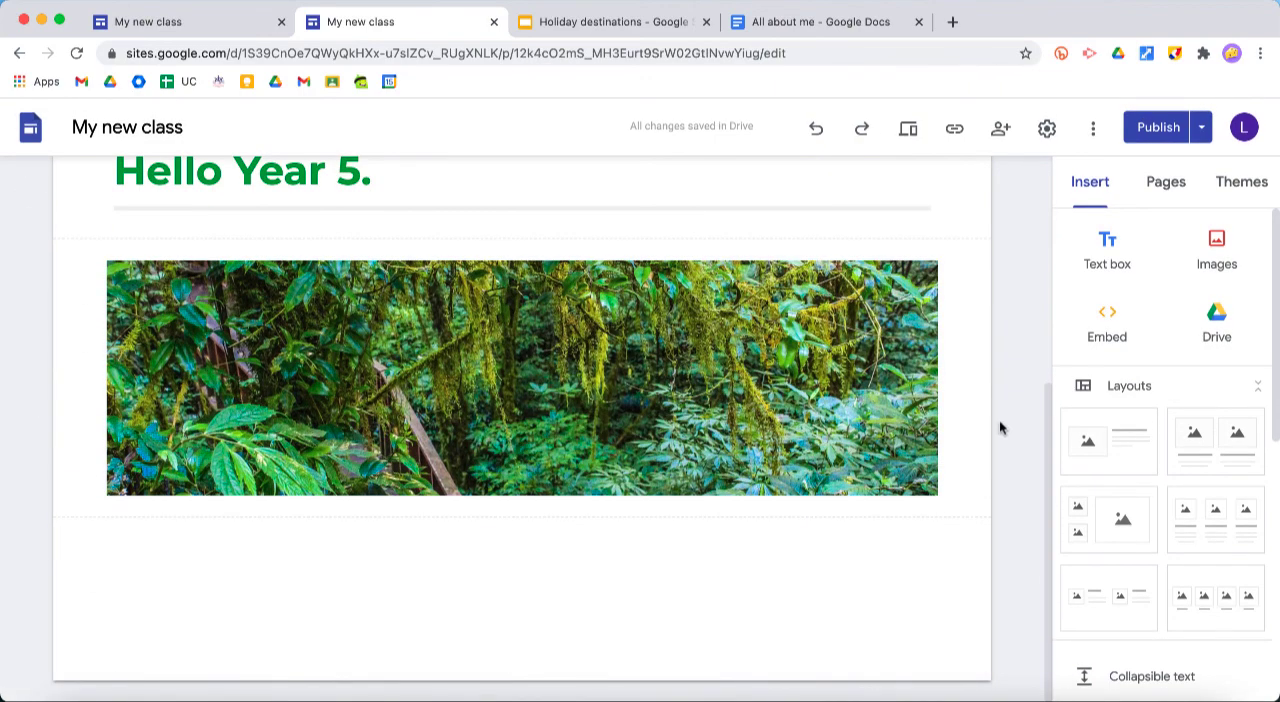
scroll(1005, 407, "up", 5)
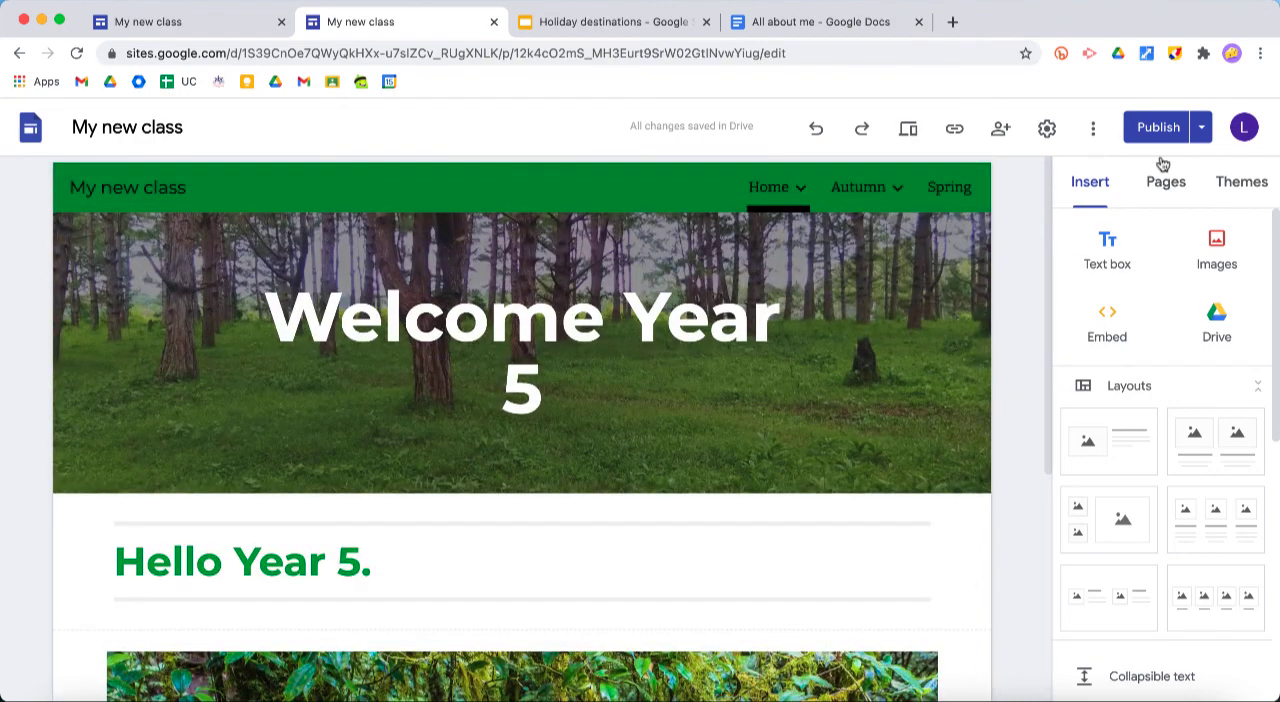
Share the site with User 1 as an Editor, keeping the notification on, and send the invitation
left_click(999, 133)
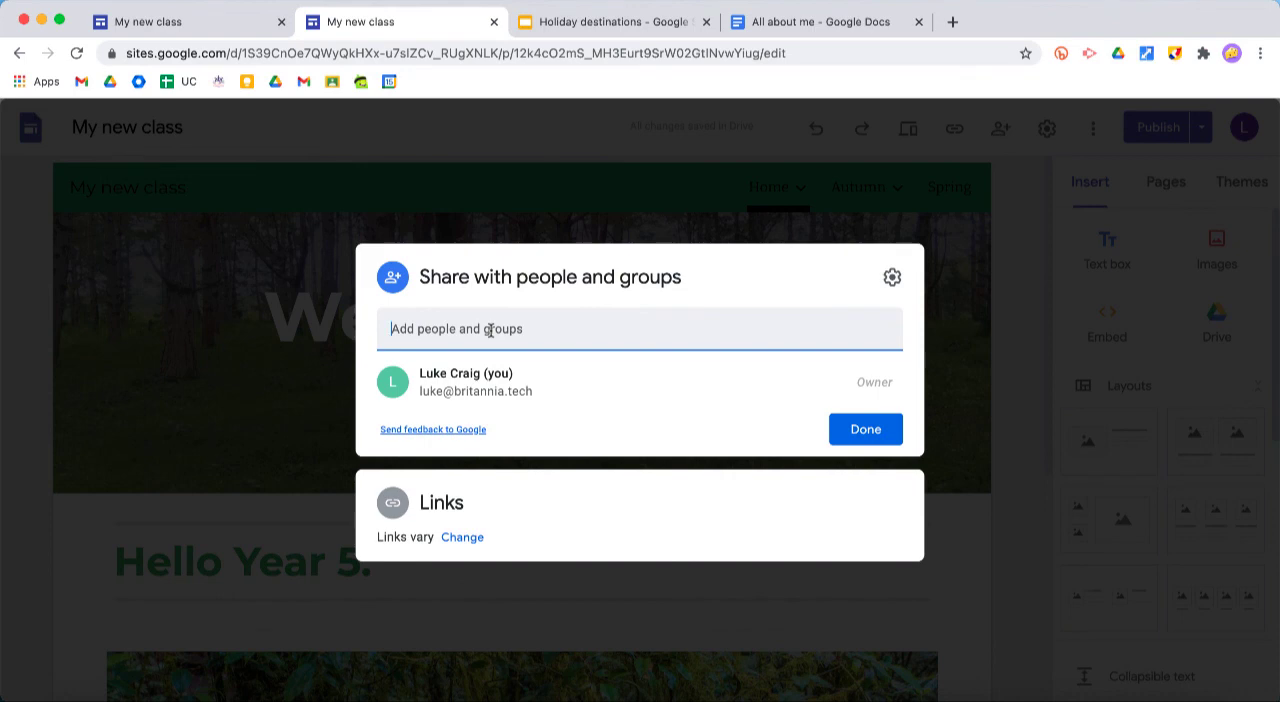
type("user1")
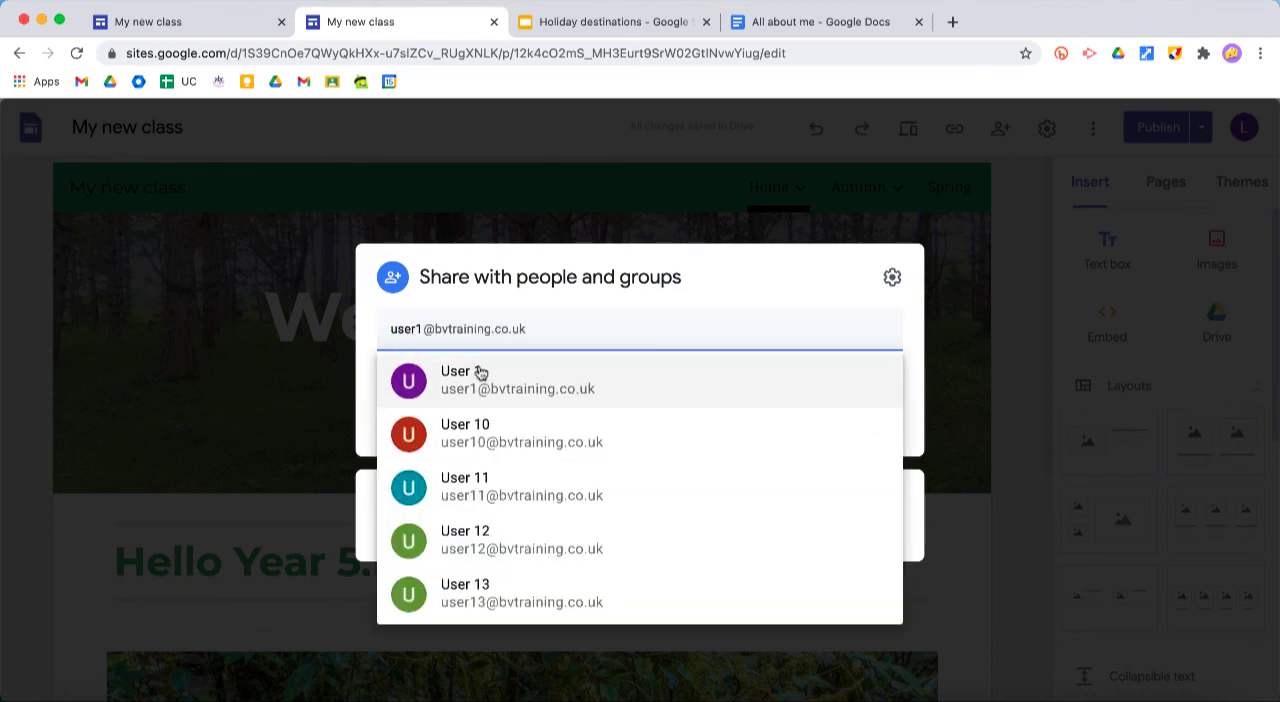
left_click(479, 372)
left_click(866, 316)
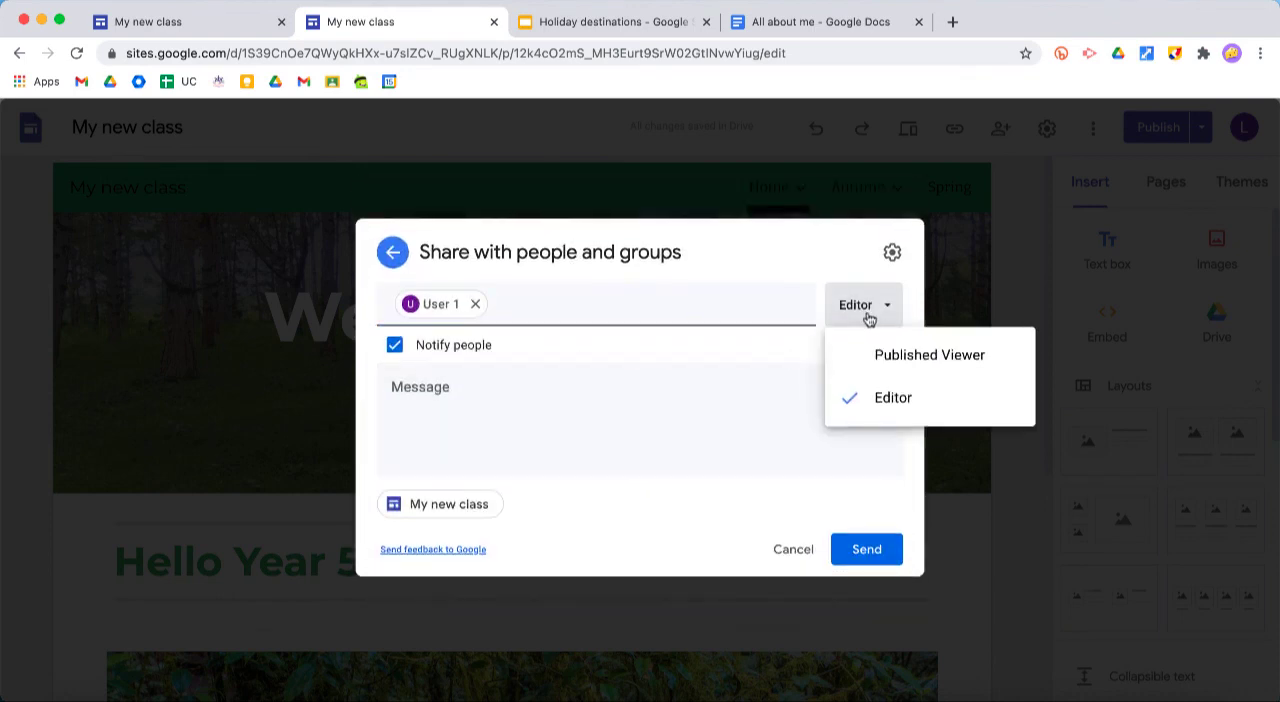
left_click(869, 318)
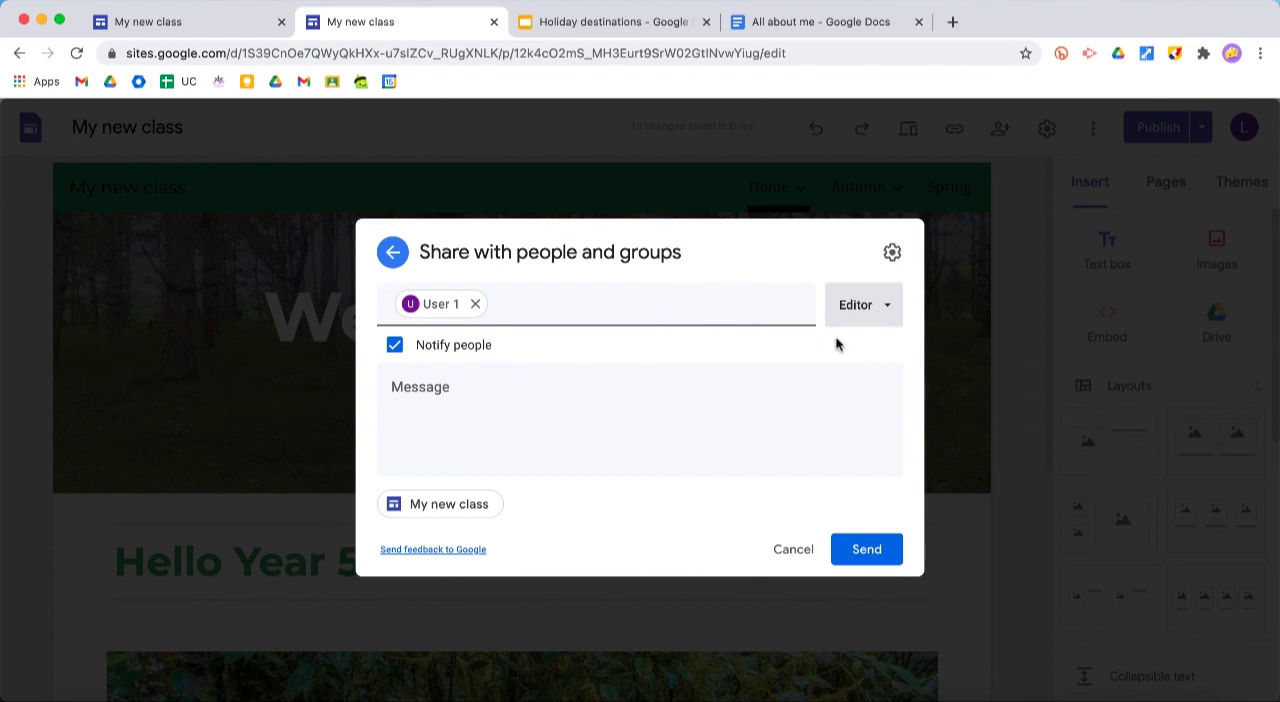
left_click(865, 549)
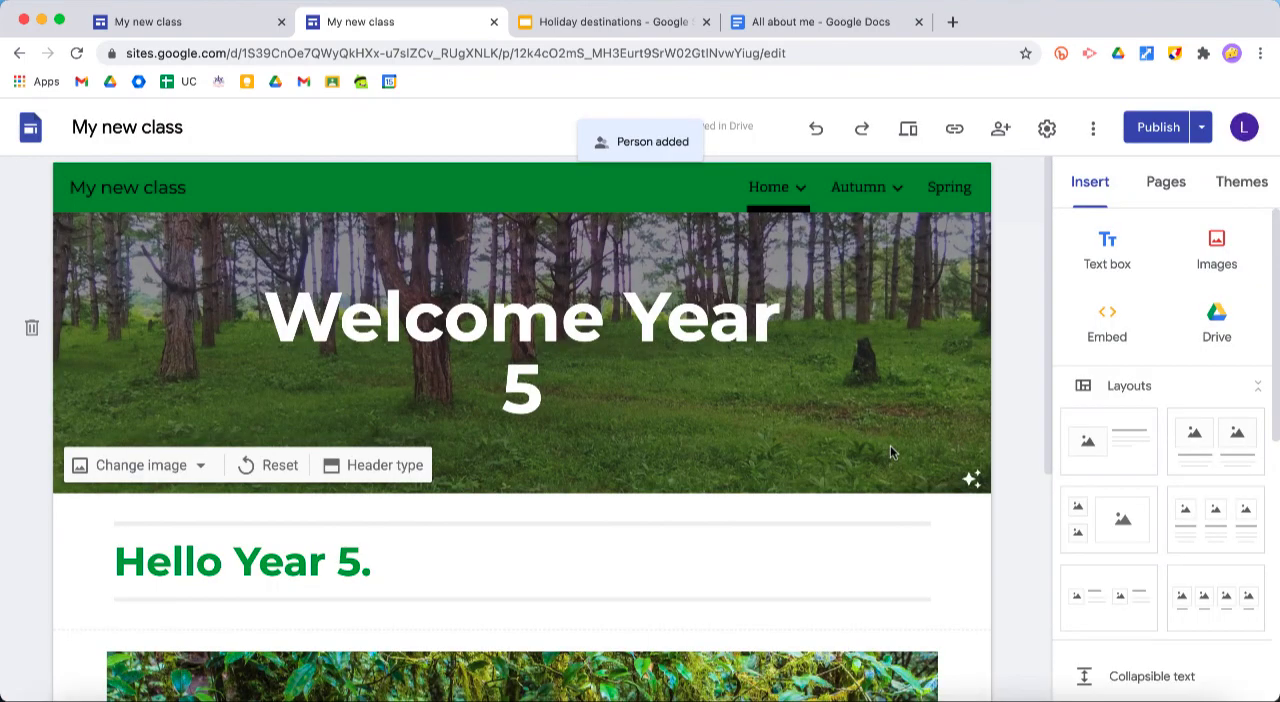
mouse_move(872, 190)
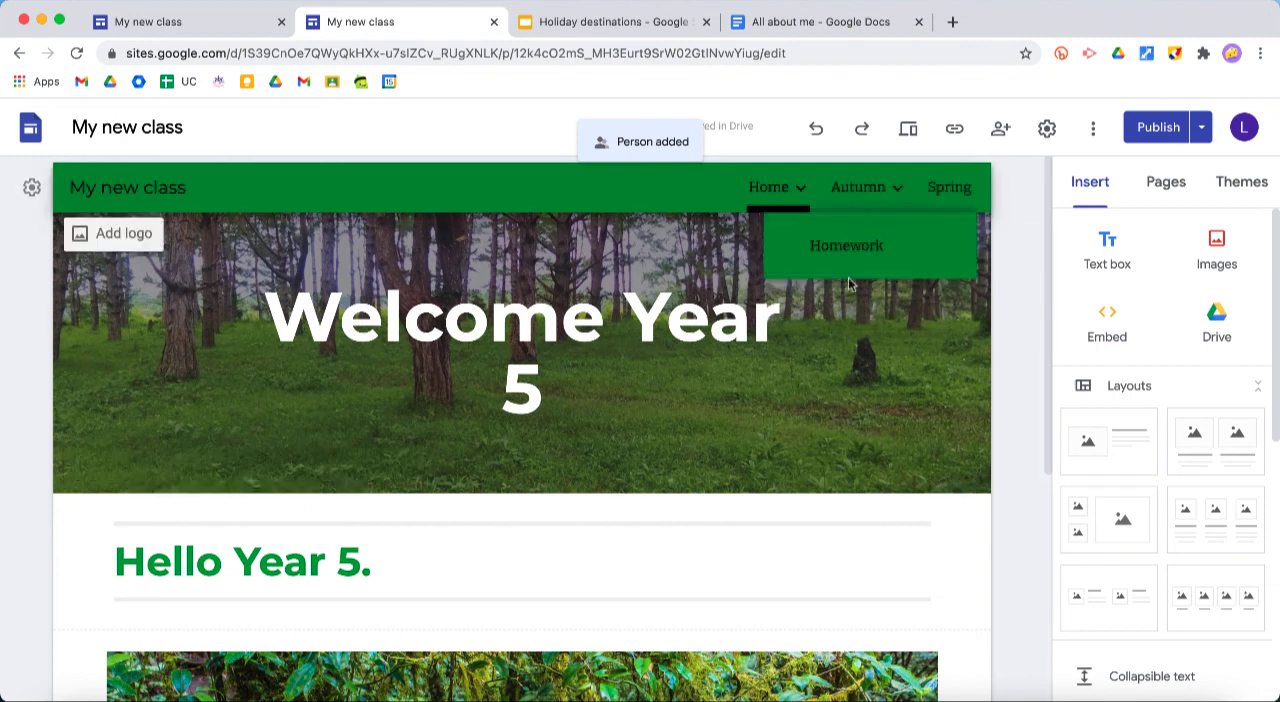
scroll(967, 557, "down", 1)
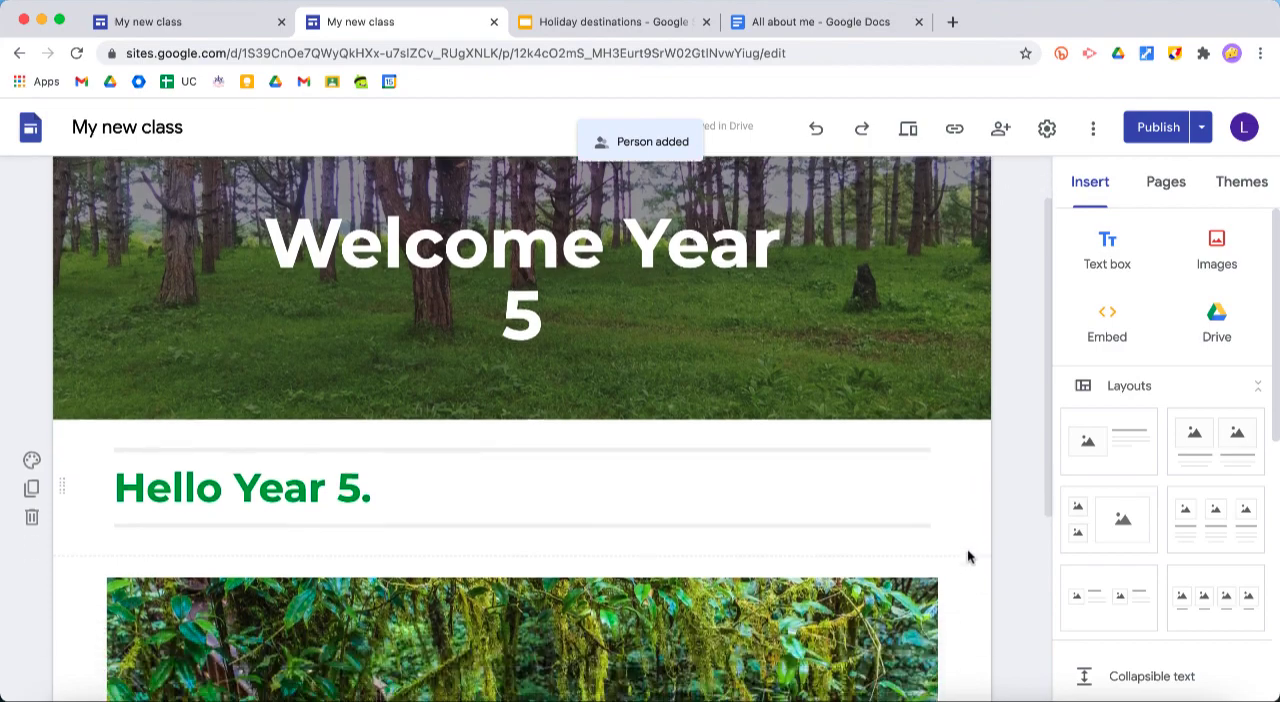
scroll(967, 557, "down", 4)
scroll(967, 557, "up", 5)
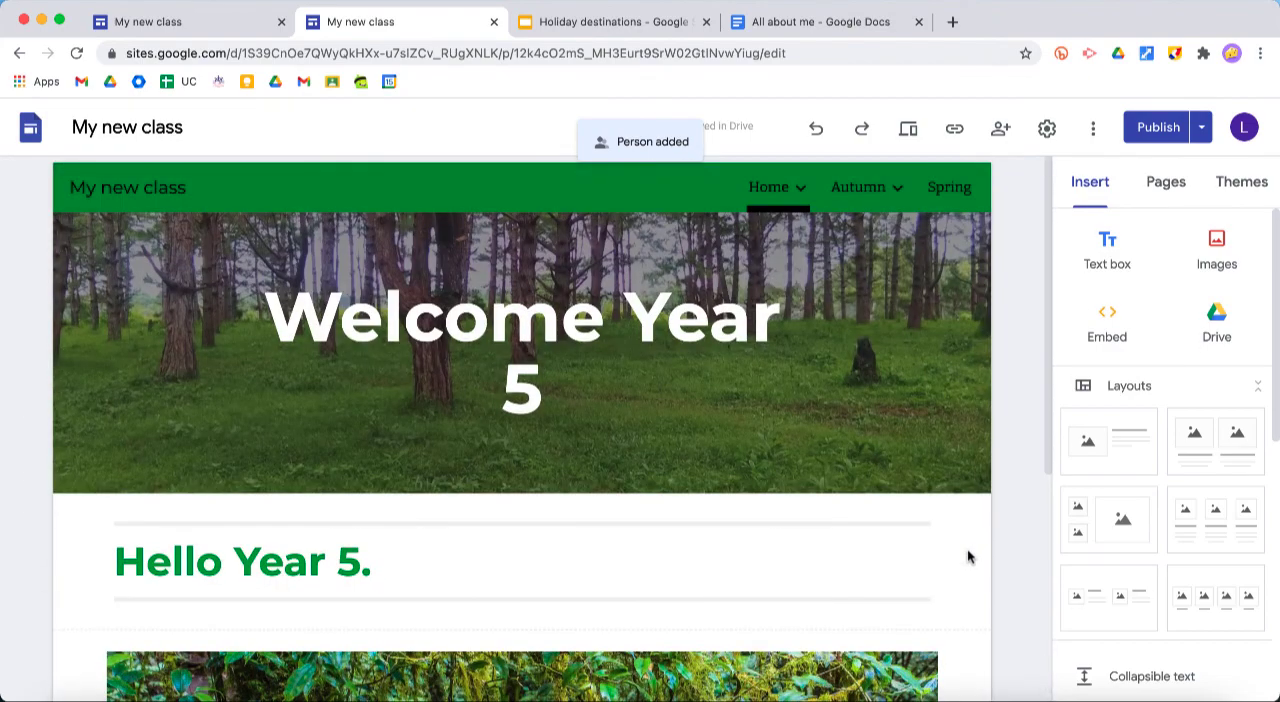
scroll(967, 557, "down", 4)
scroll(967, 557, "up", 4)
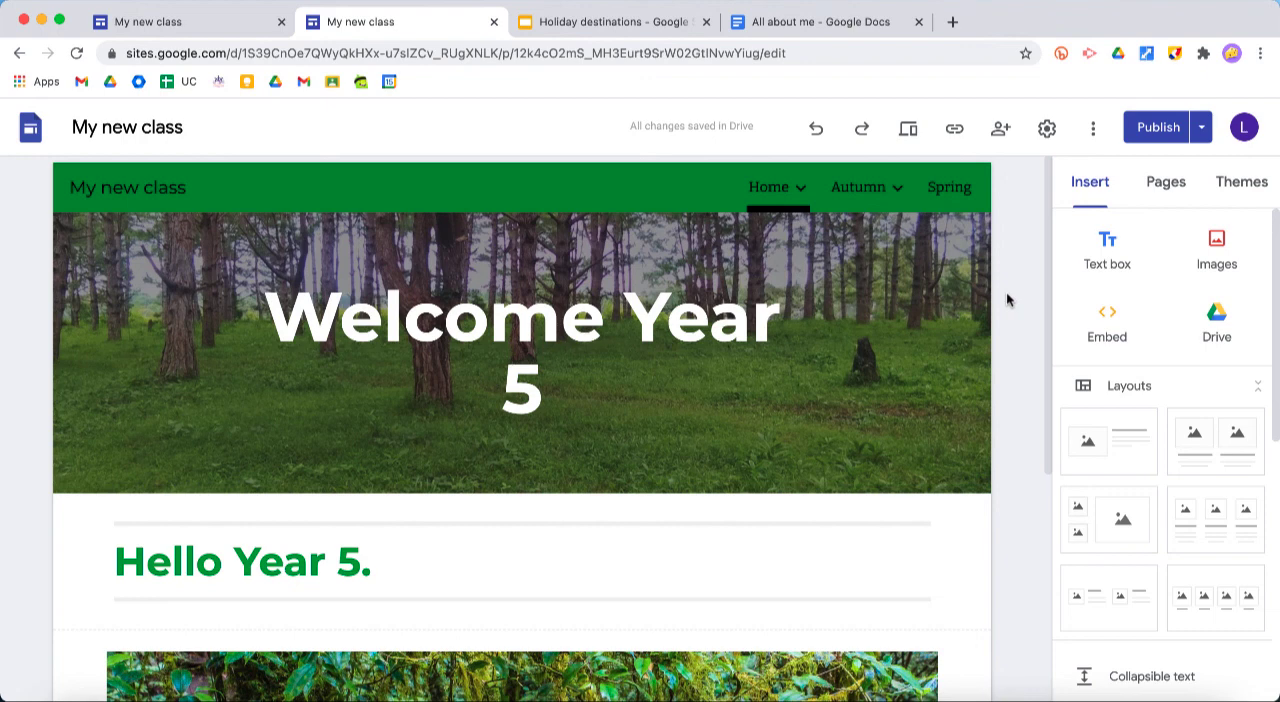
scroll(1006, 292, "down", 5)
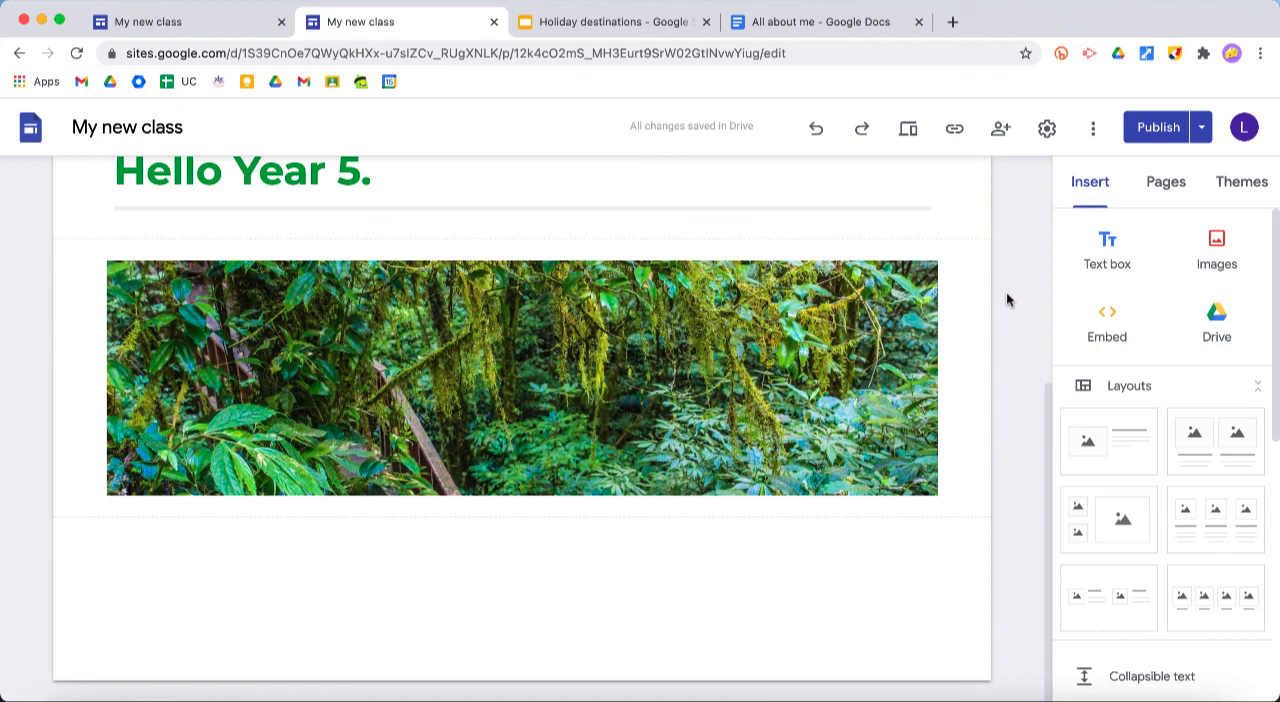
scroll(1006, 292, "up", 5)
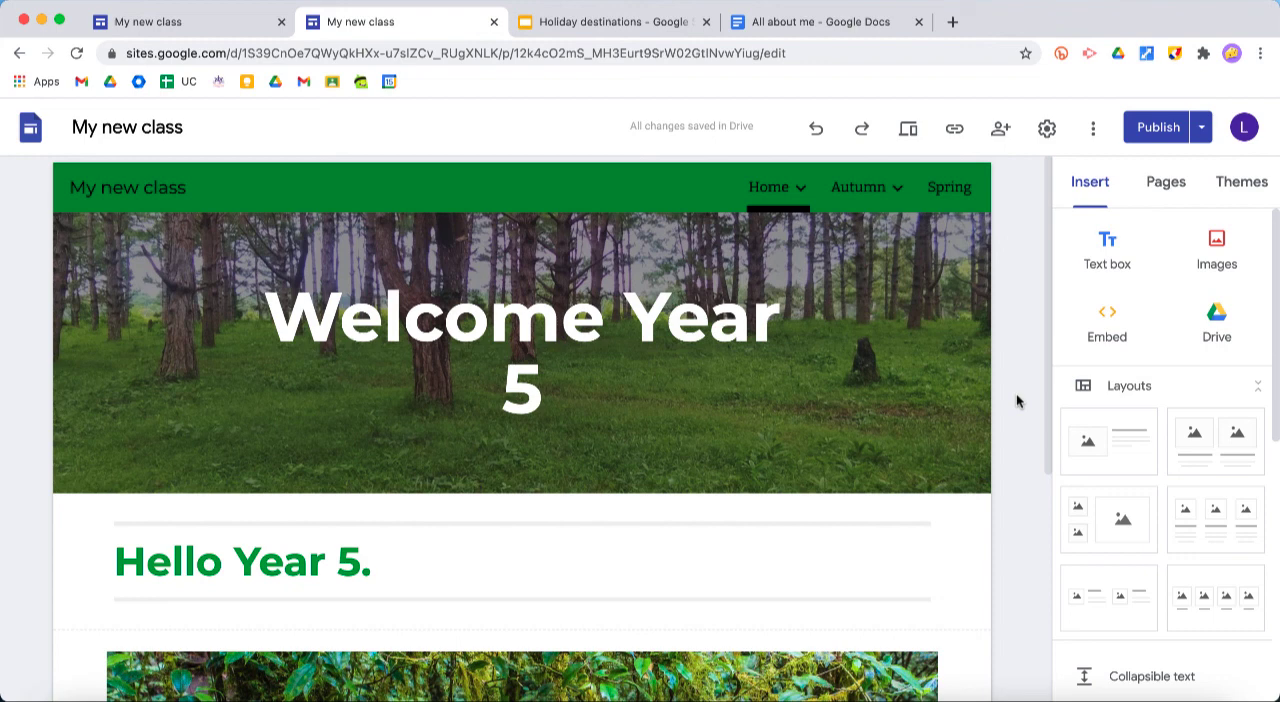
scroll(1017, 401, "down", 5)
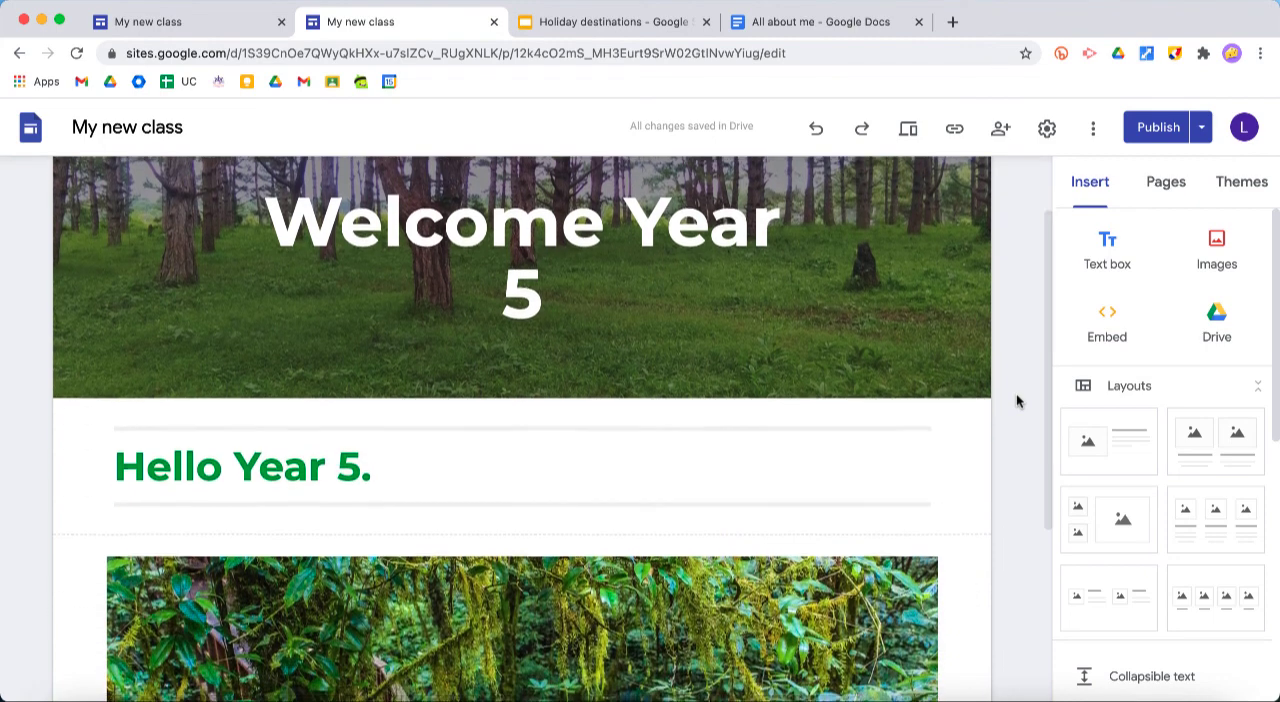